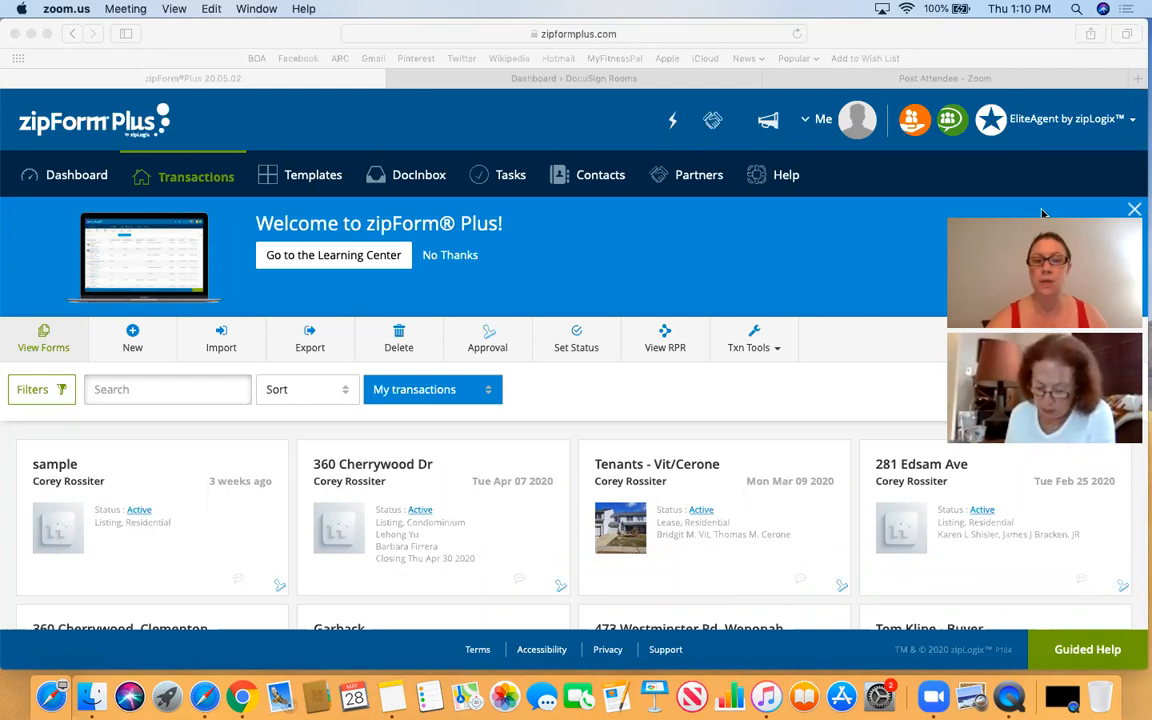
- Bring the browser into focus and start a new listing transaction in zipForm Plus
scroll(818, 277, "down", 1)
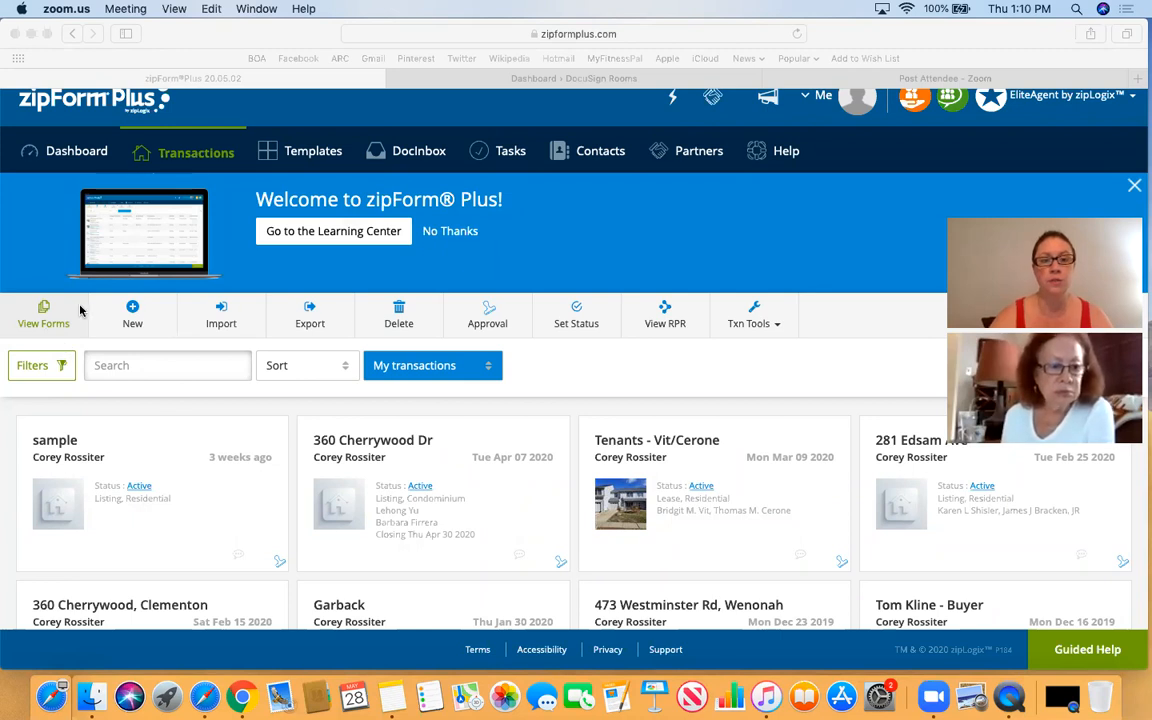
left_click(139, 317)
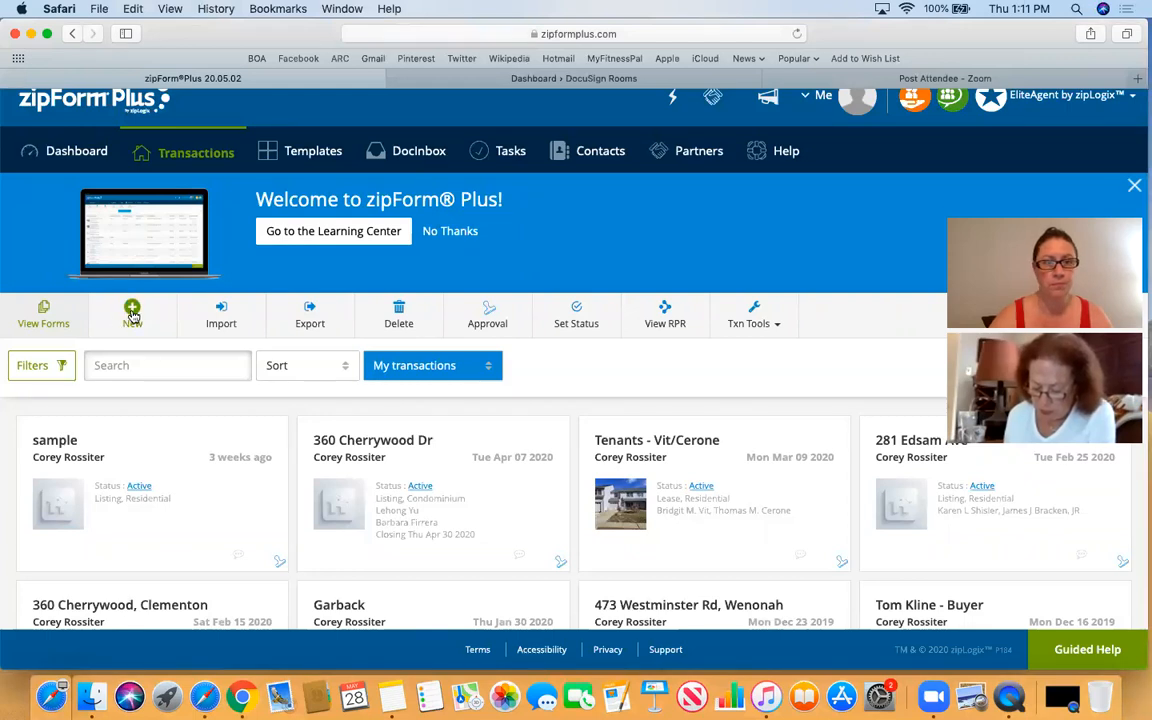
left_click(132, 312)
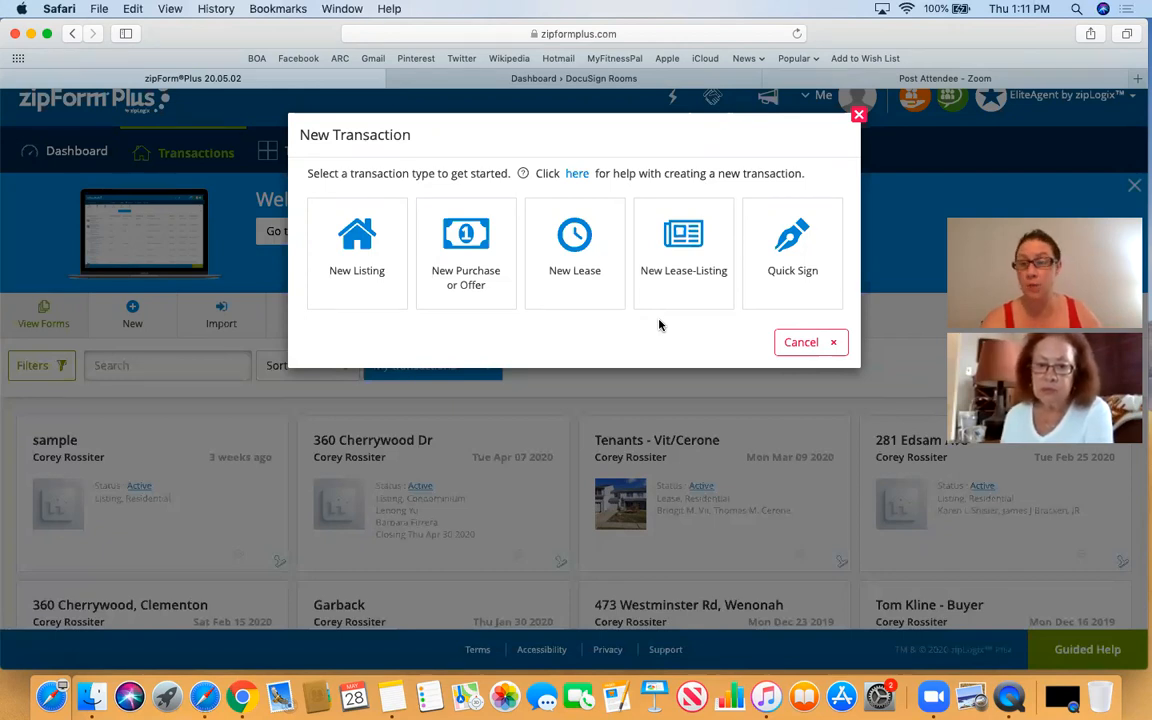
left_click(364, 265)
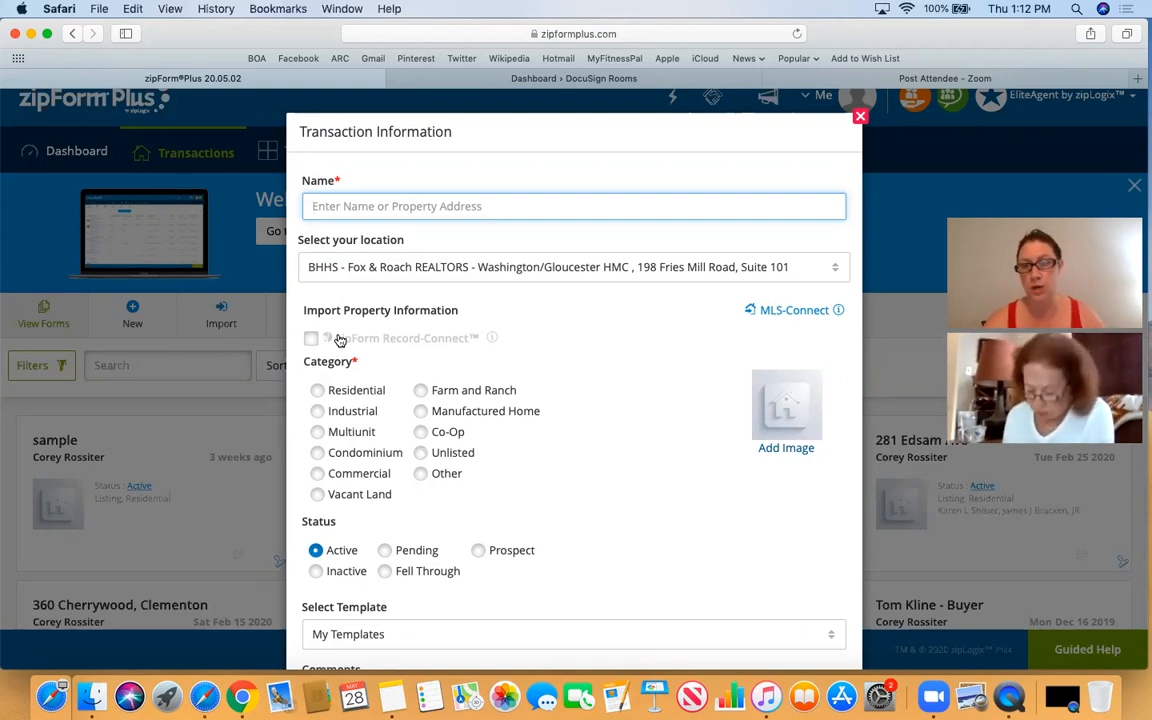
- Name the listing '123 Main St, Mullica Hill' from the address suggestion and choose Residential category
type("123")
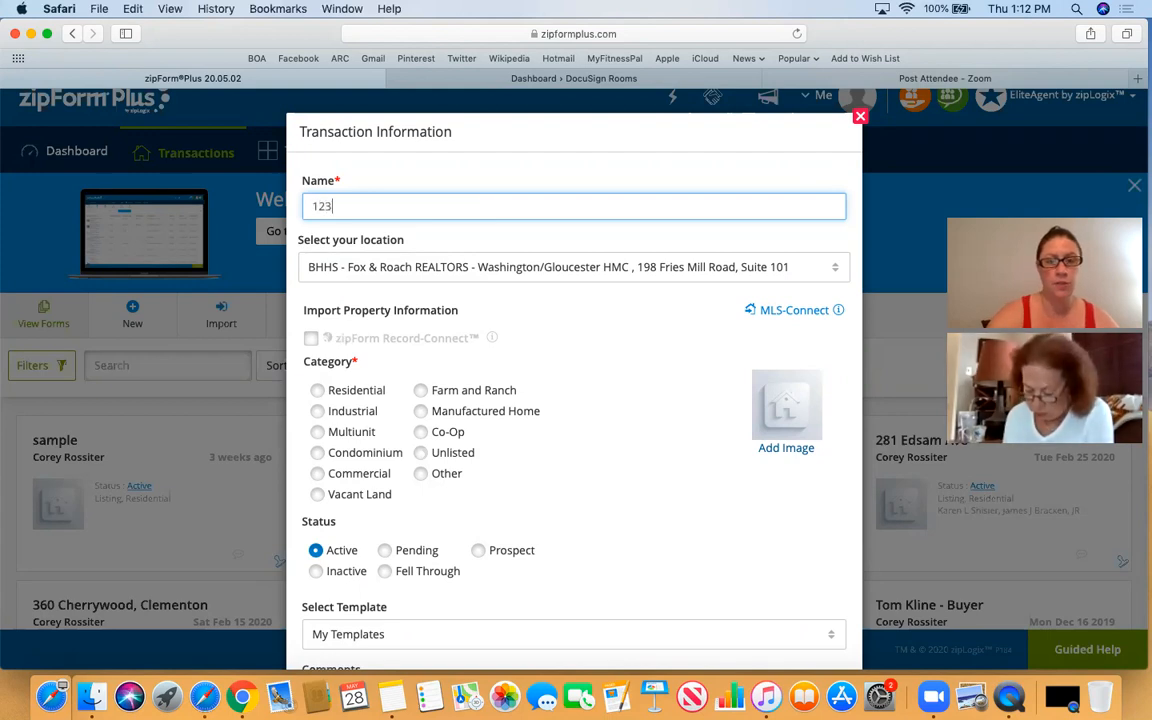
type(" Main St")
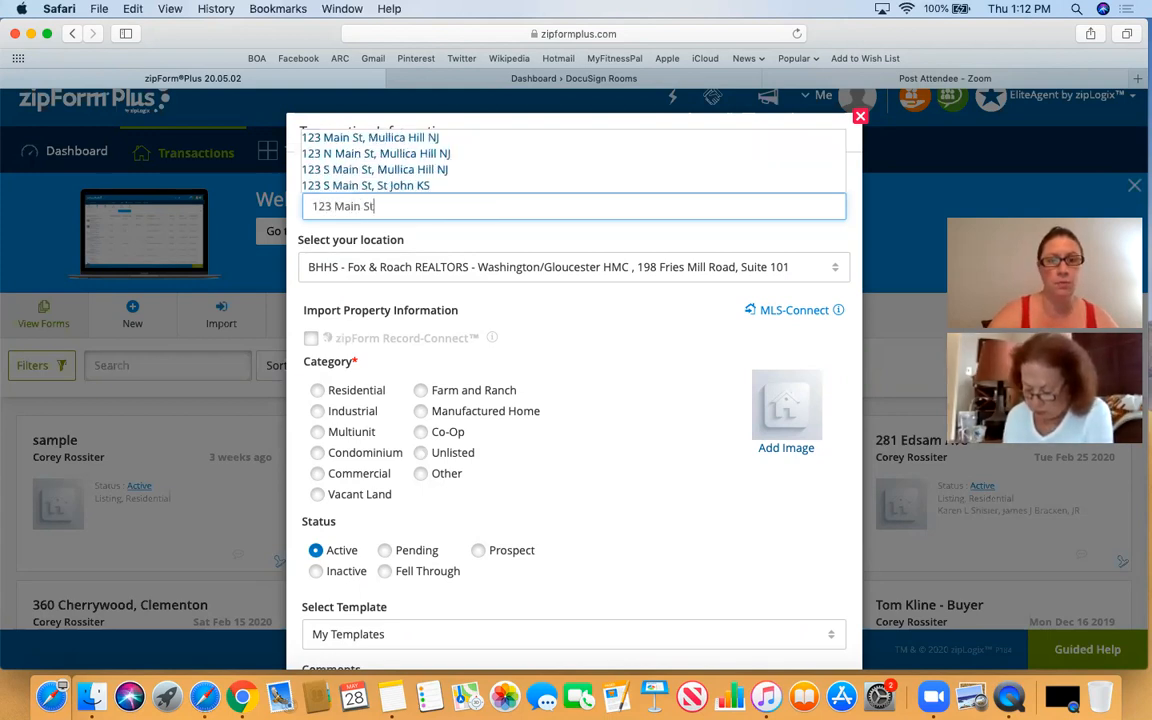
type(", Mulli")
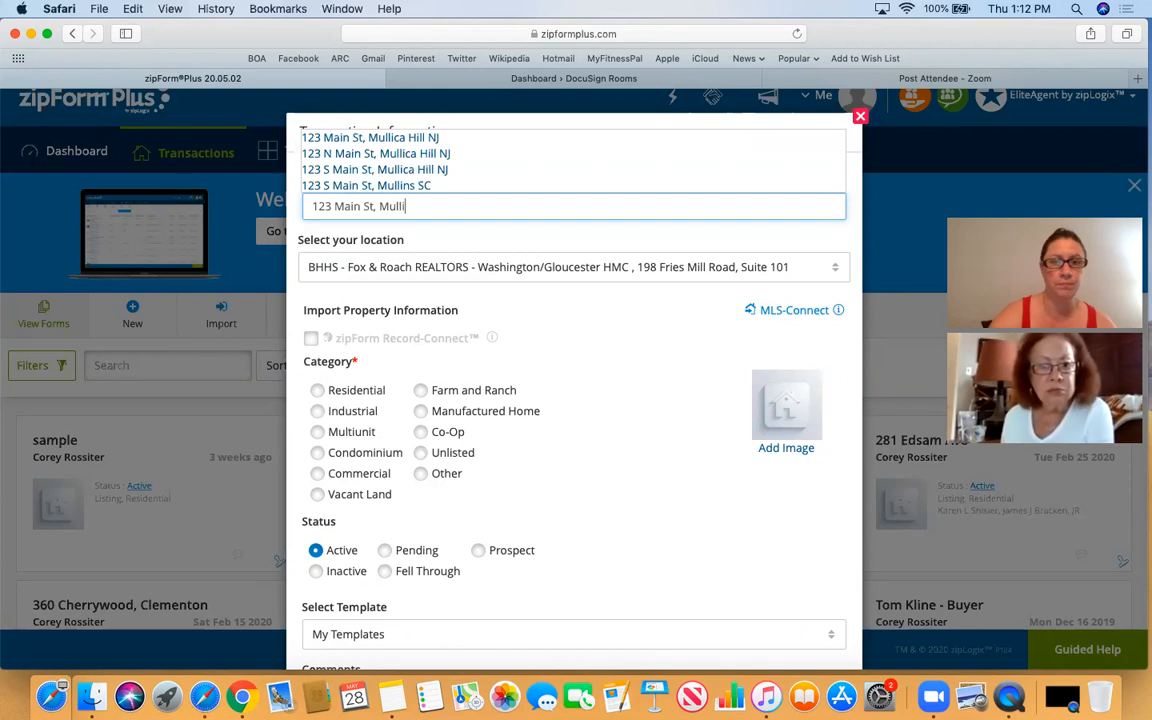
type("ca Hill")
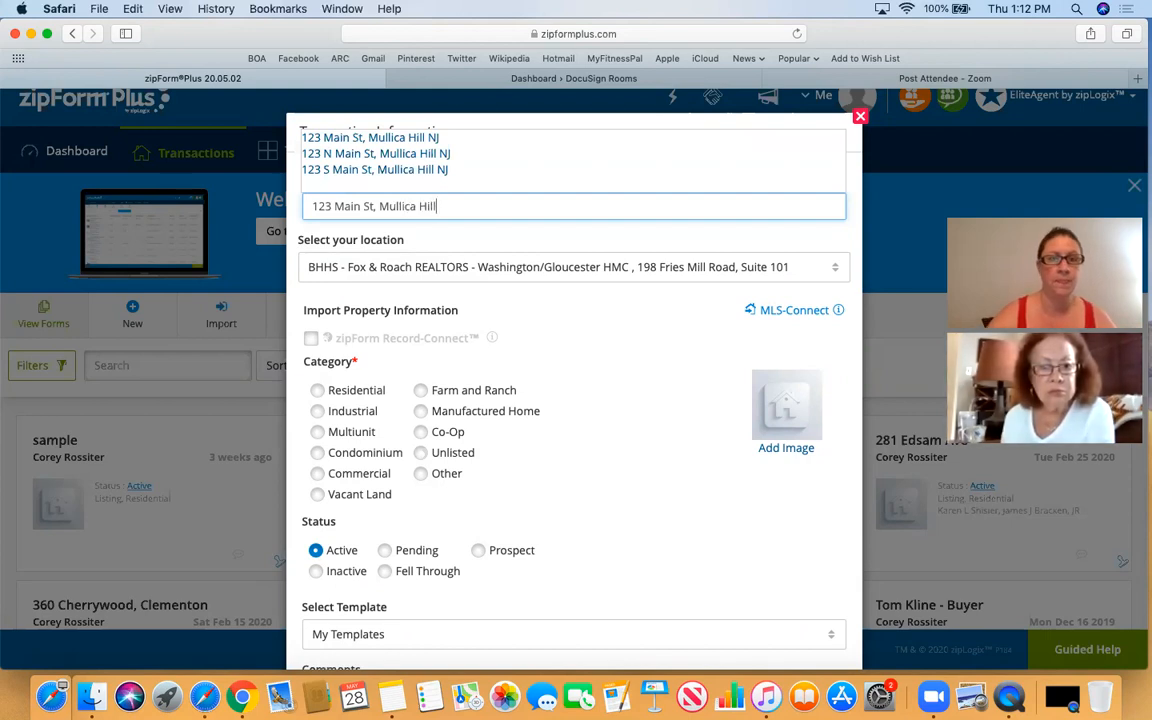
left_click(583, 375)
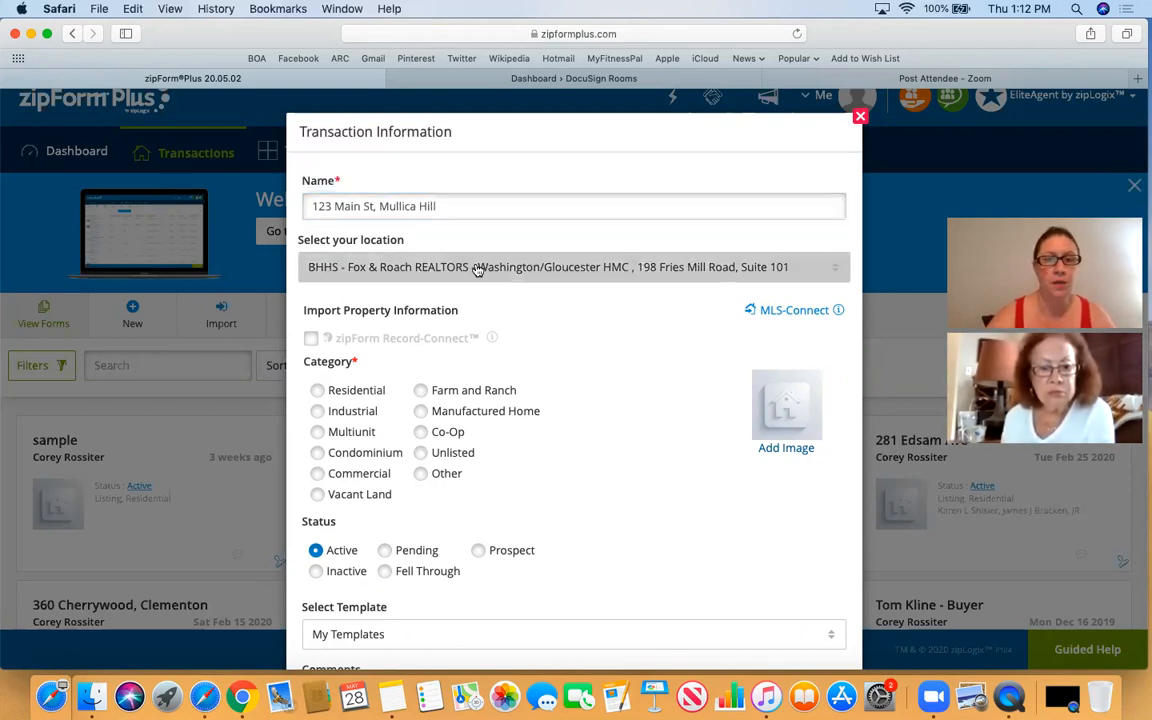
scroll(496, 306, "down", 2)
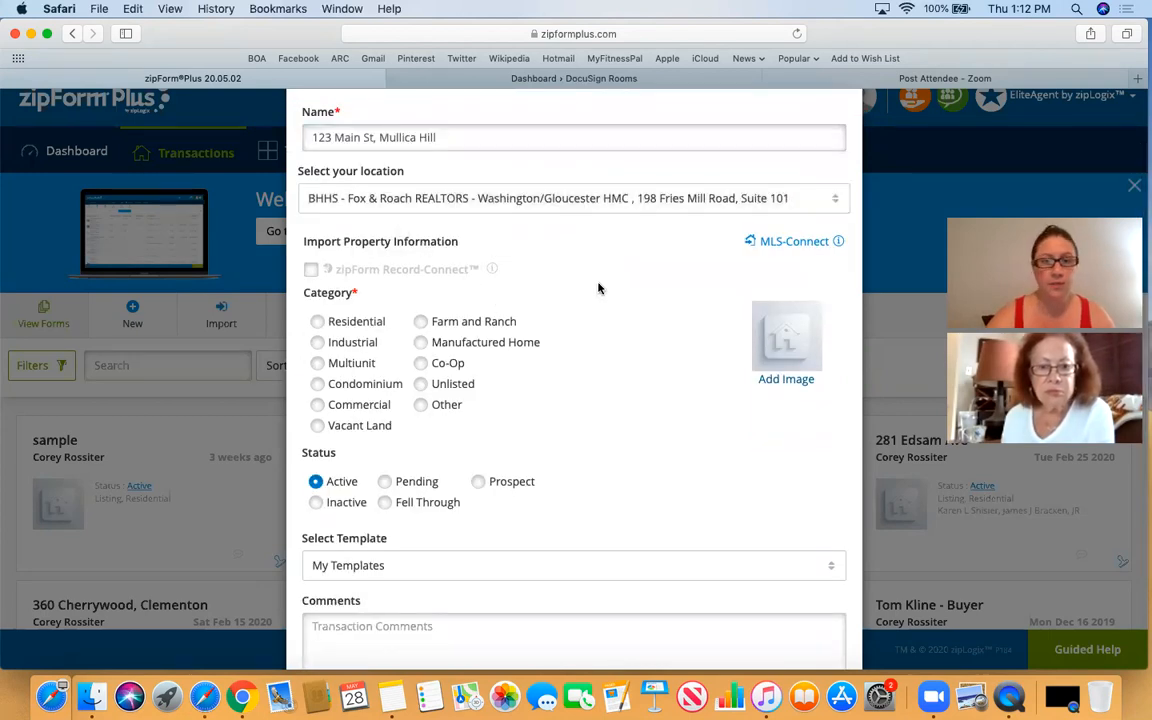
scroll(598, 289, "down", 1)
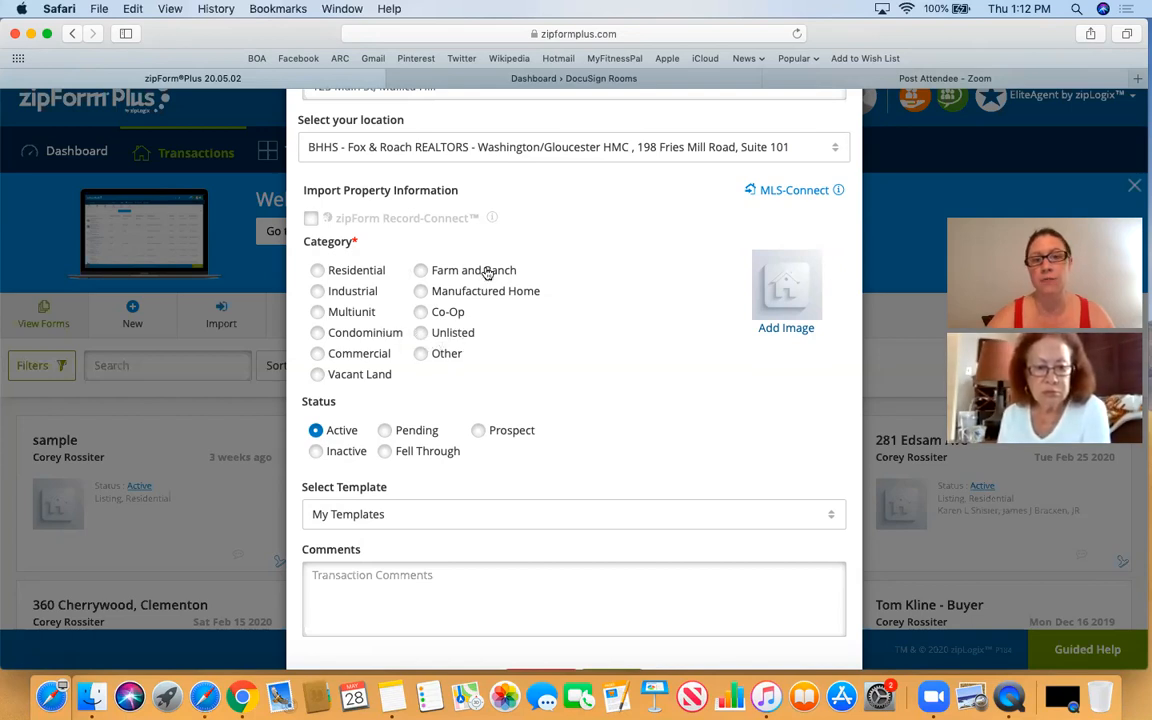
left_click(320, 272)
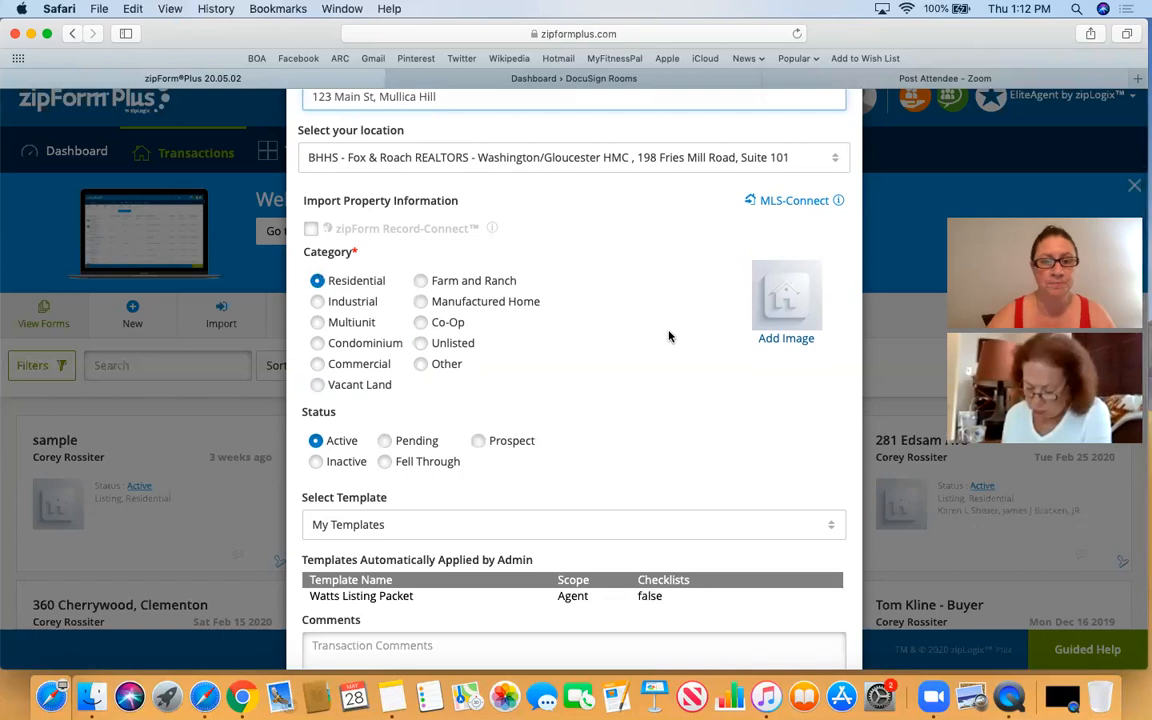
scroll(670, 337, "down", 3)
scroll(620, 330, "down", 1)
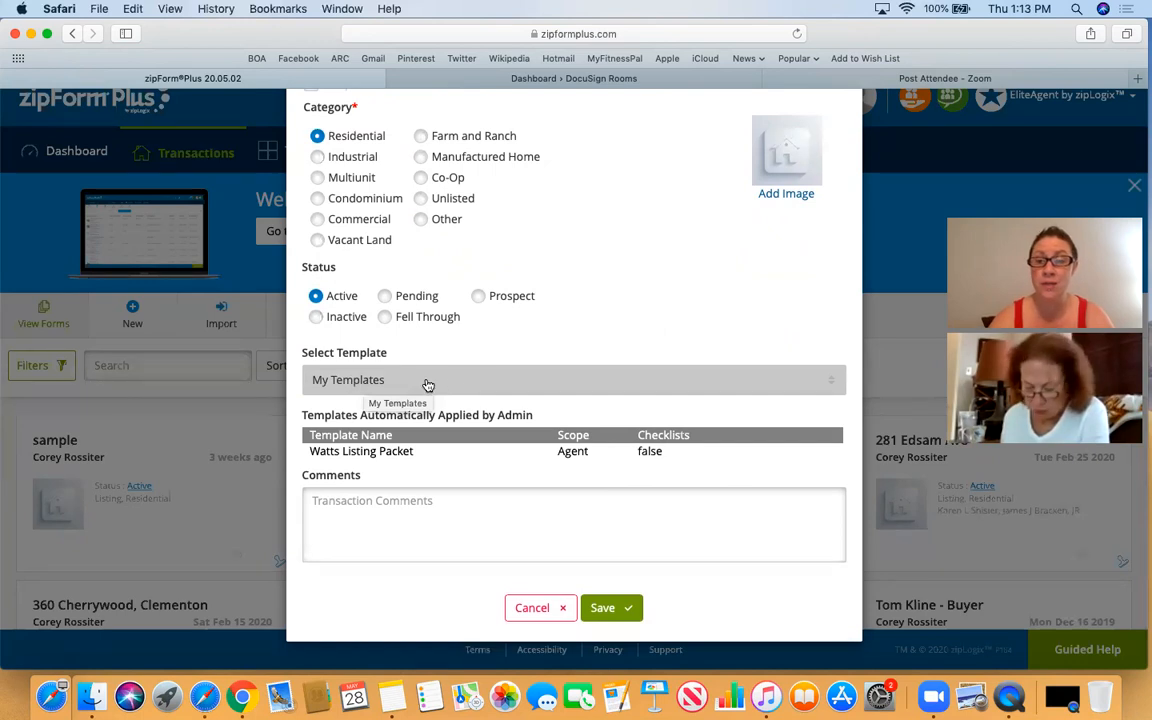
- Apply the Global - South Jersey Listing Packet template and save the new listing
left_click(807, 379)
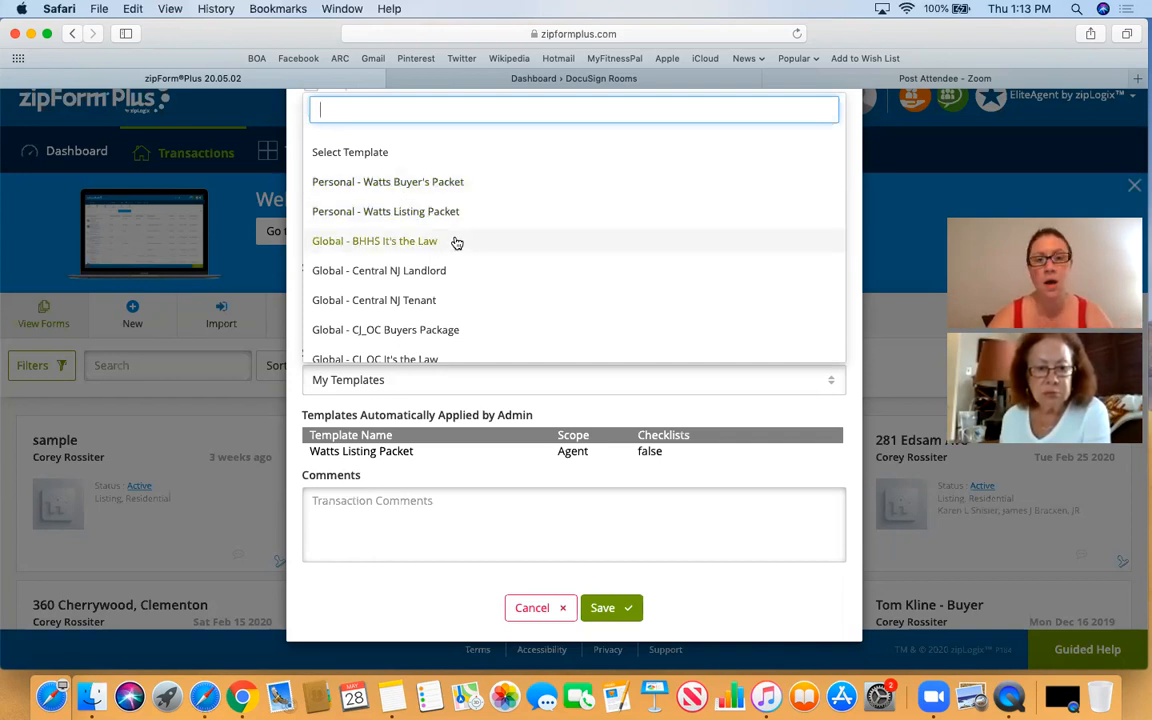
scroll(456, 243, "down", 1)
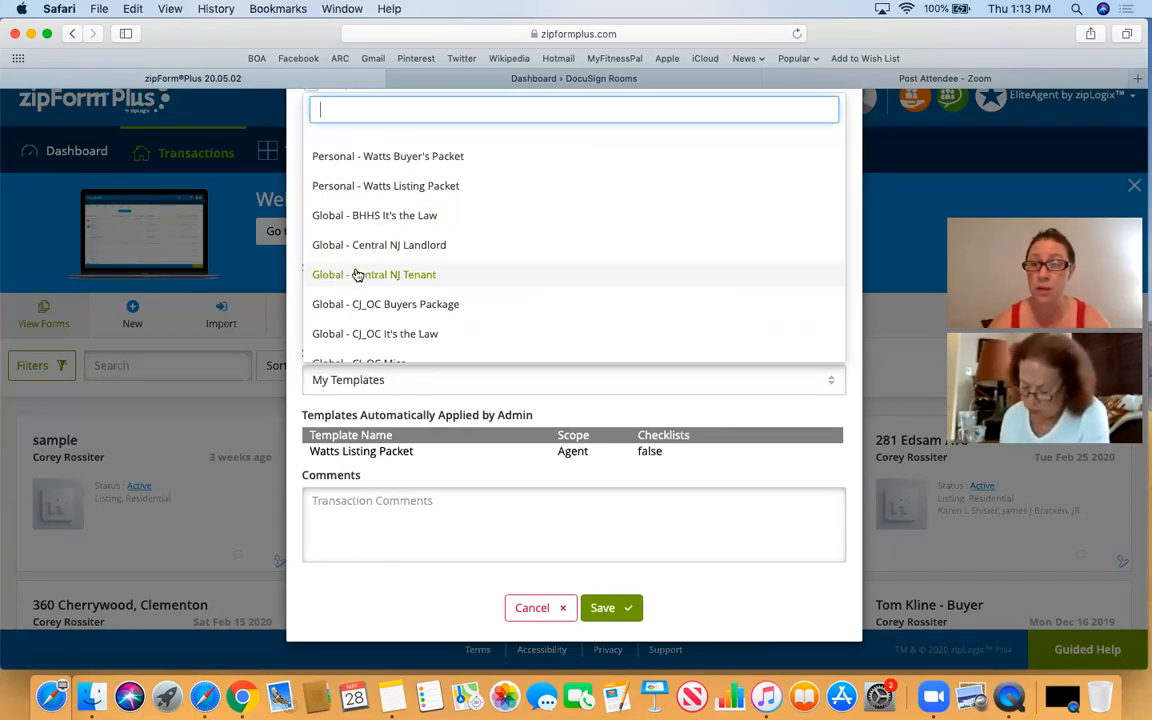
scroll(429, 275, "down", 8)
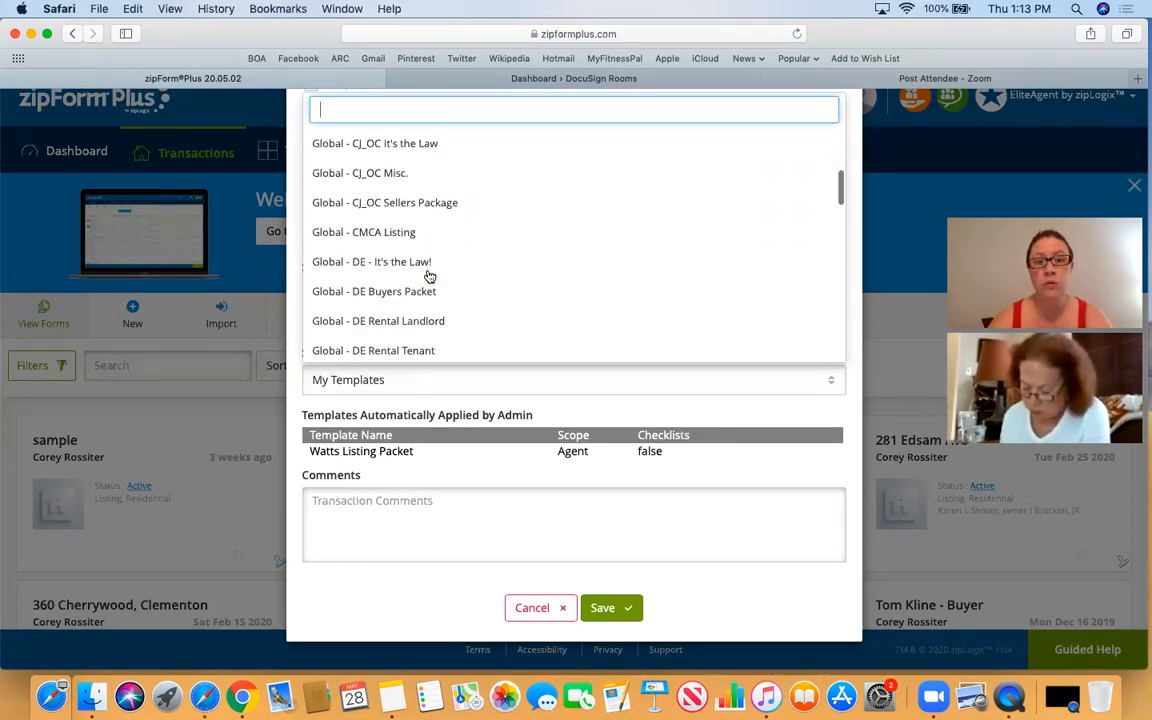
scroll(429, 275, "down", 15)
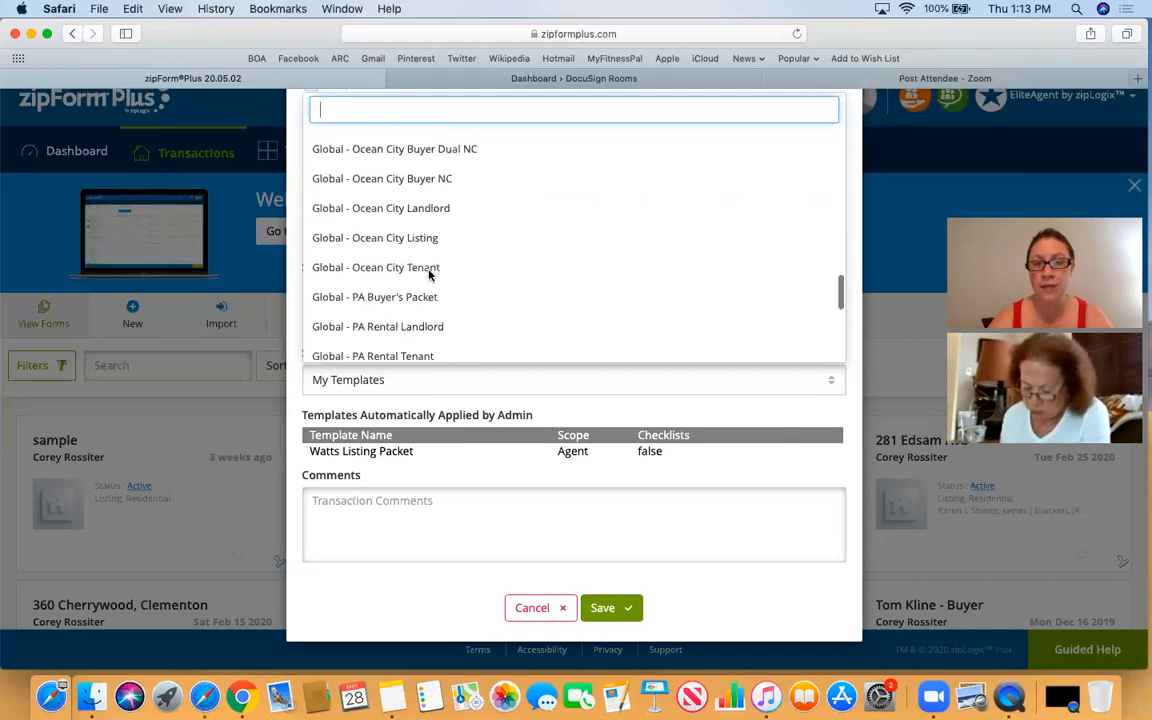
scroll(429, 275, "down", 2)
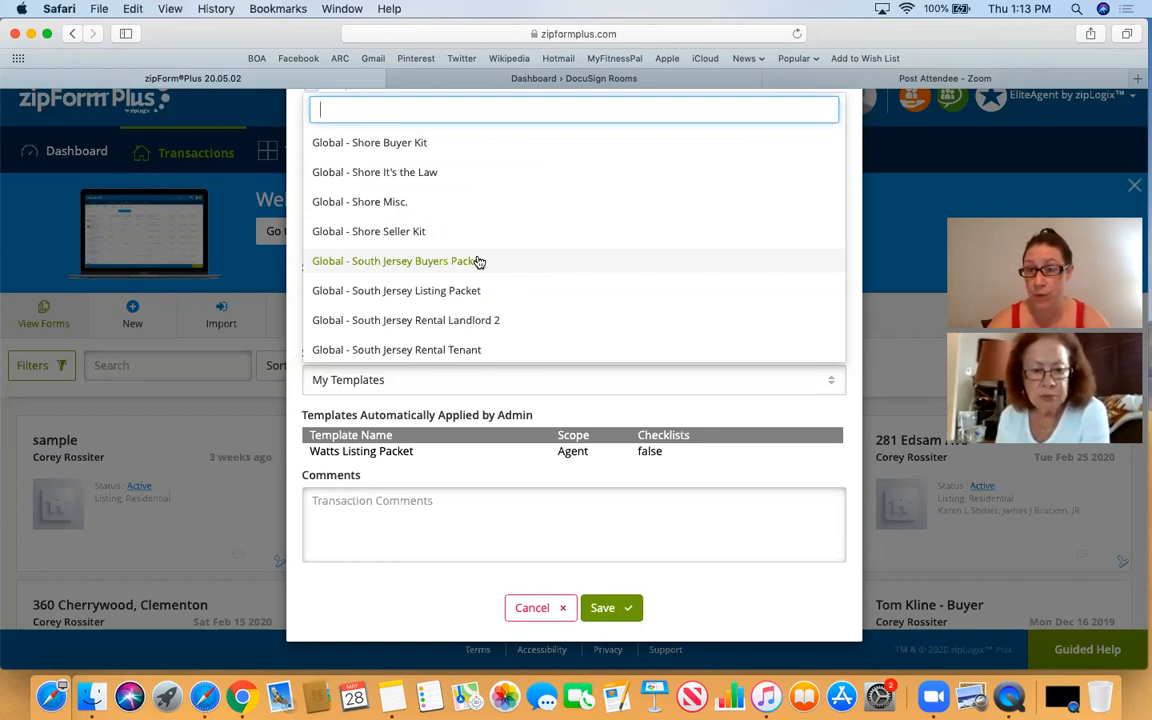
left_click(435, 292)
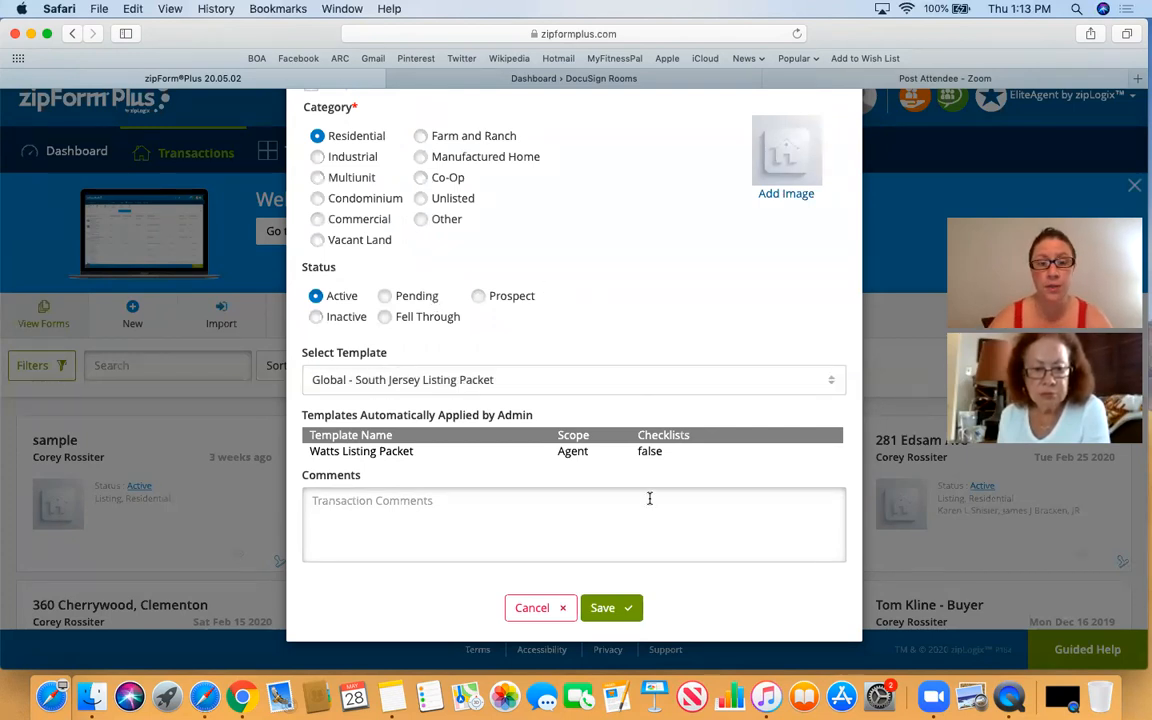
left_click(604, 608)
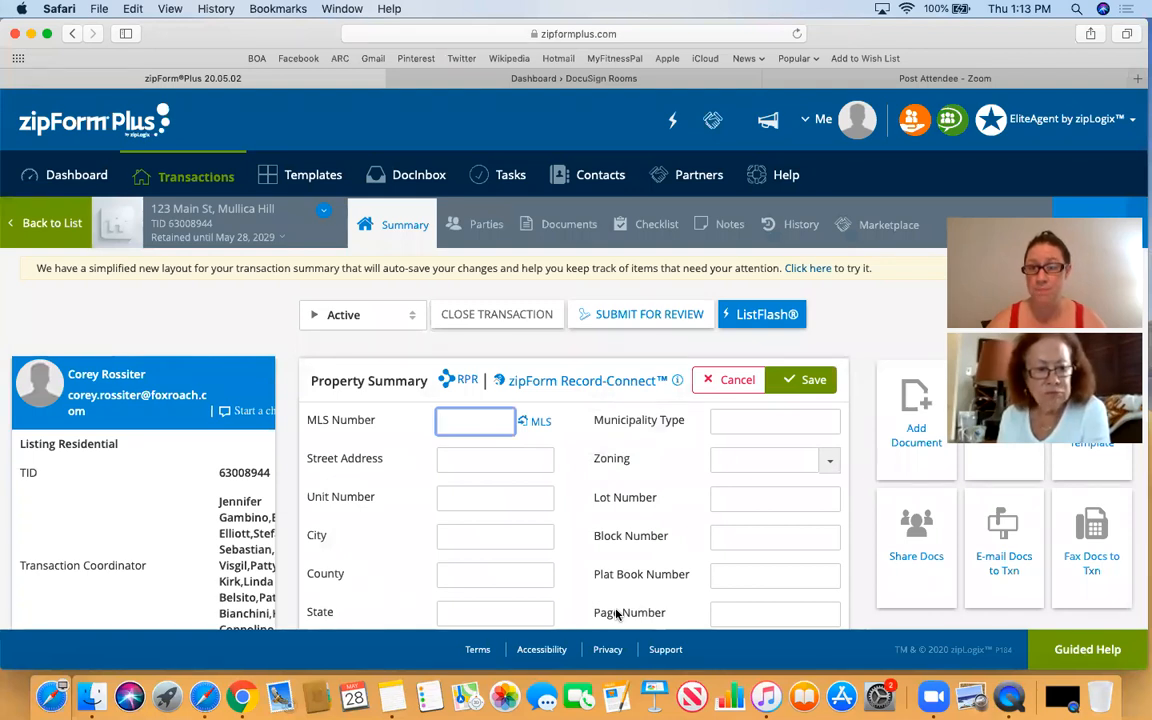
- Scroll through the listing's Summary tab to review the blank Property Summary fields
scroll(658, 577, "down", 2)
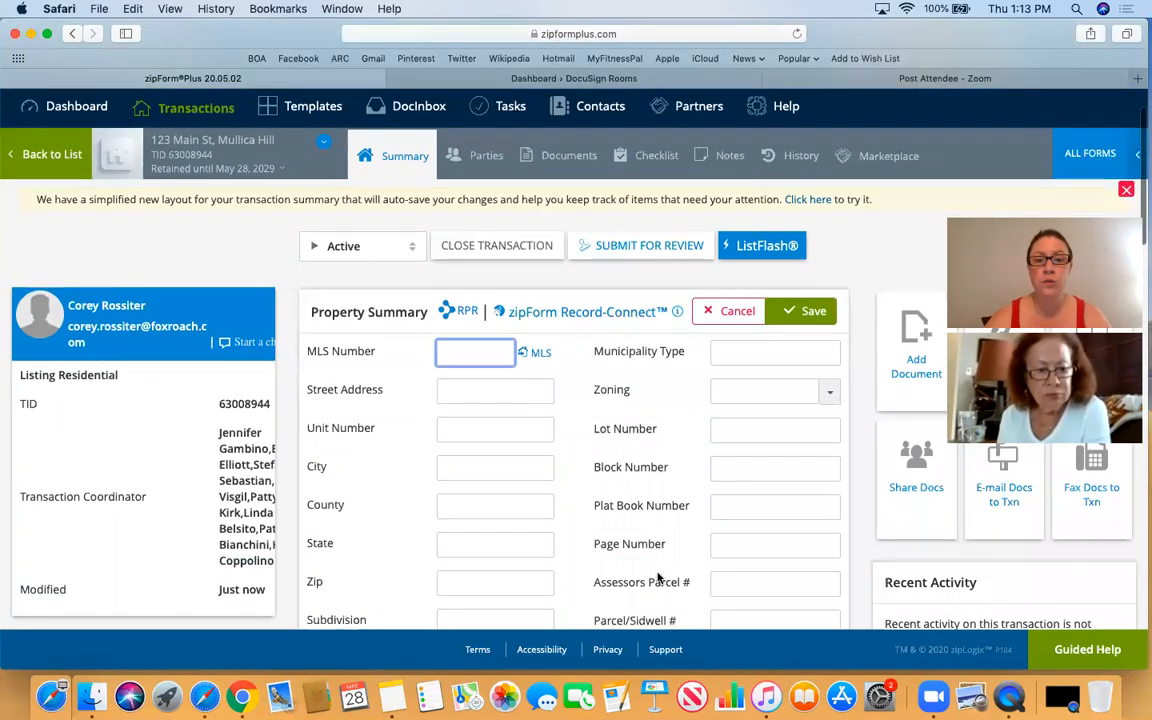
scroll(658, 577, "up", 2)
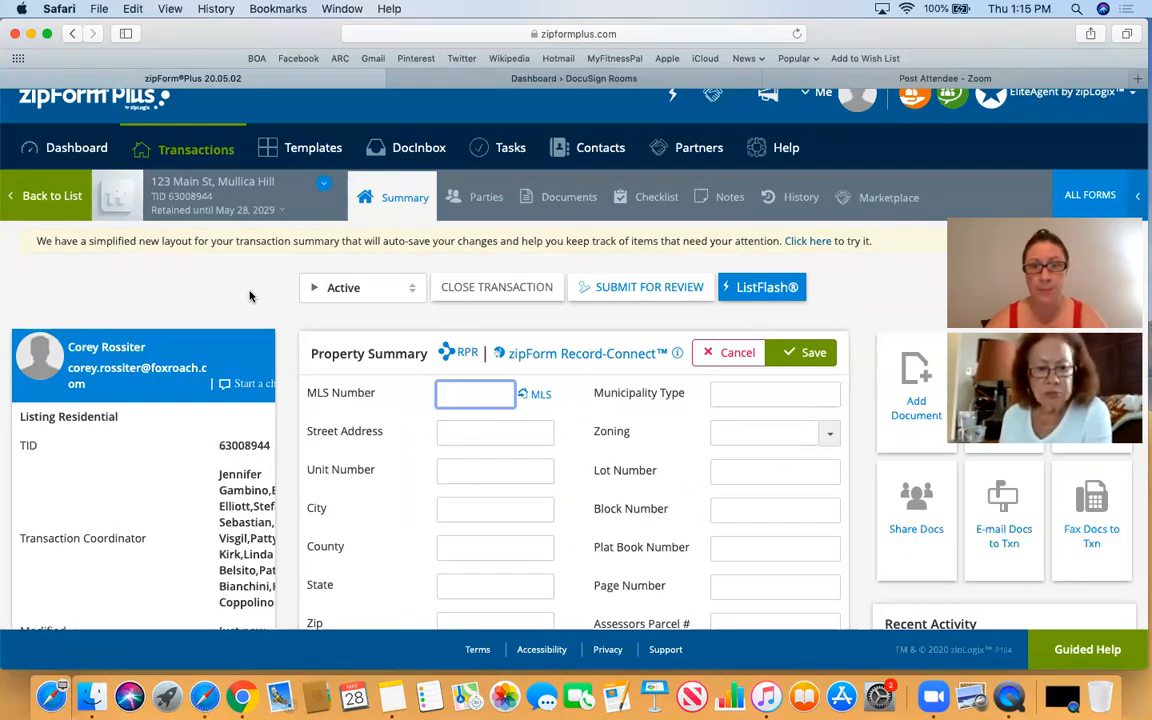
scroll(320, 320, "down", 1)
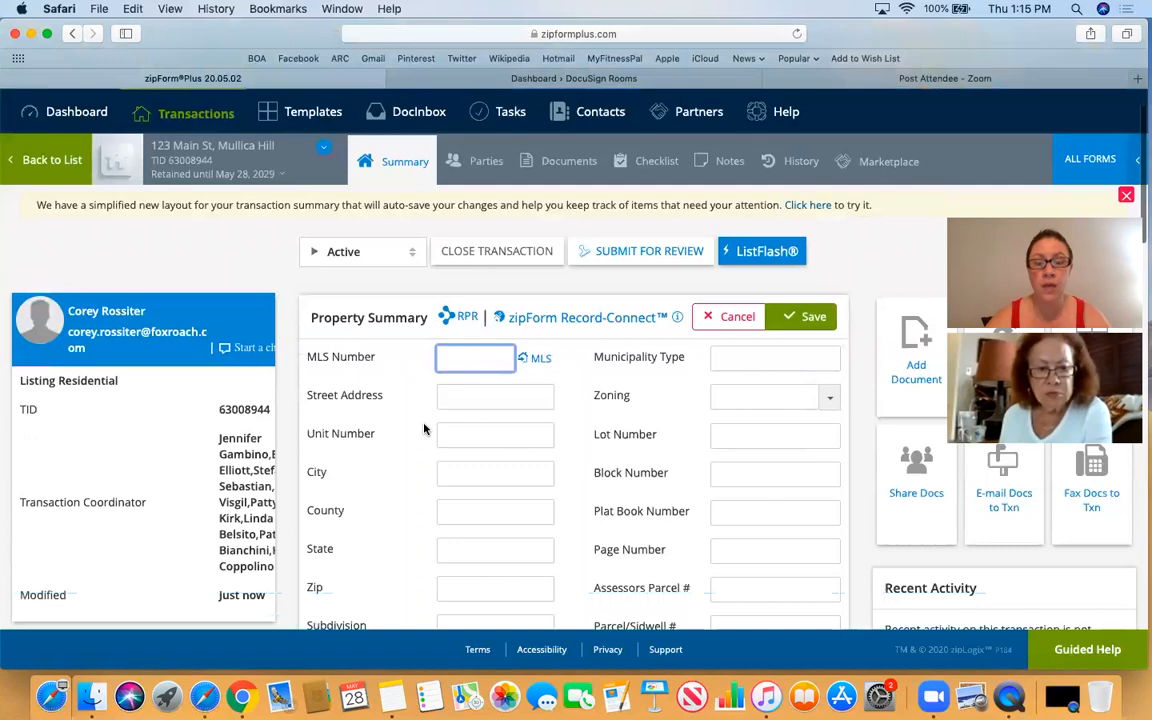
scroll(455, 474, "down", 4)
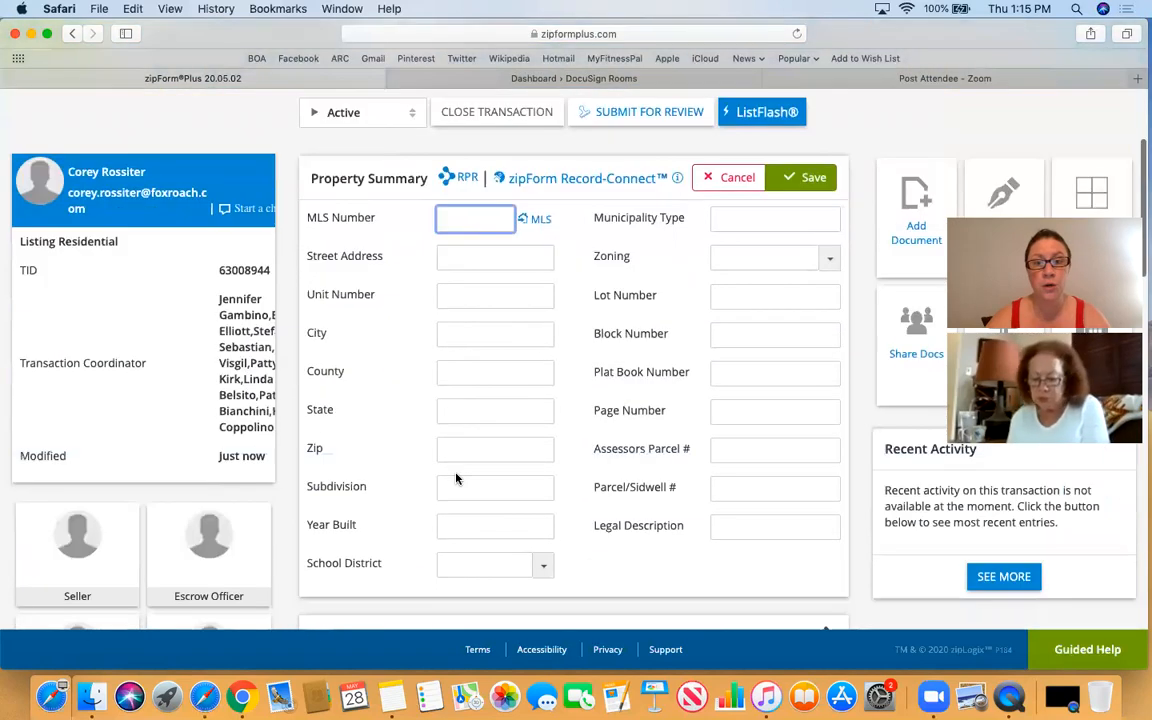
scroll(455, 478, "up", 4)
scroll(455, 474, "down", 1)
scroll(455, 474, "up", 2)
scroll(455, 476, "down", 4)
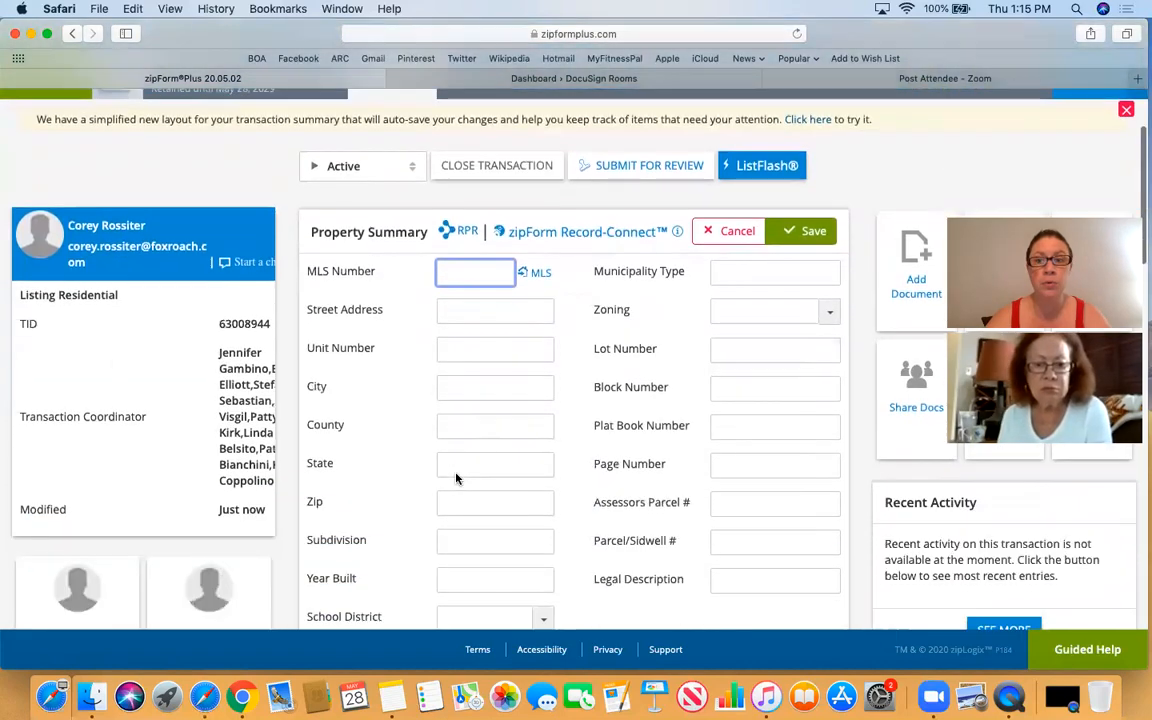
scroll(456, 478, "down", 7)
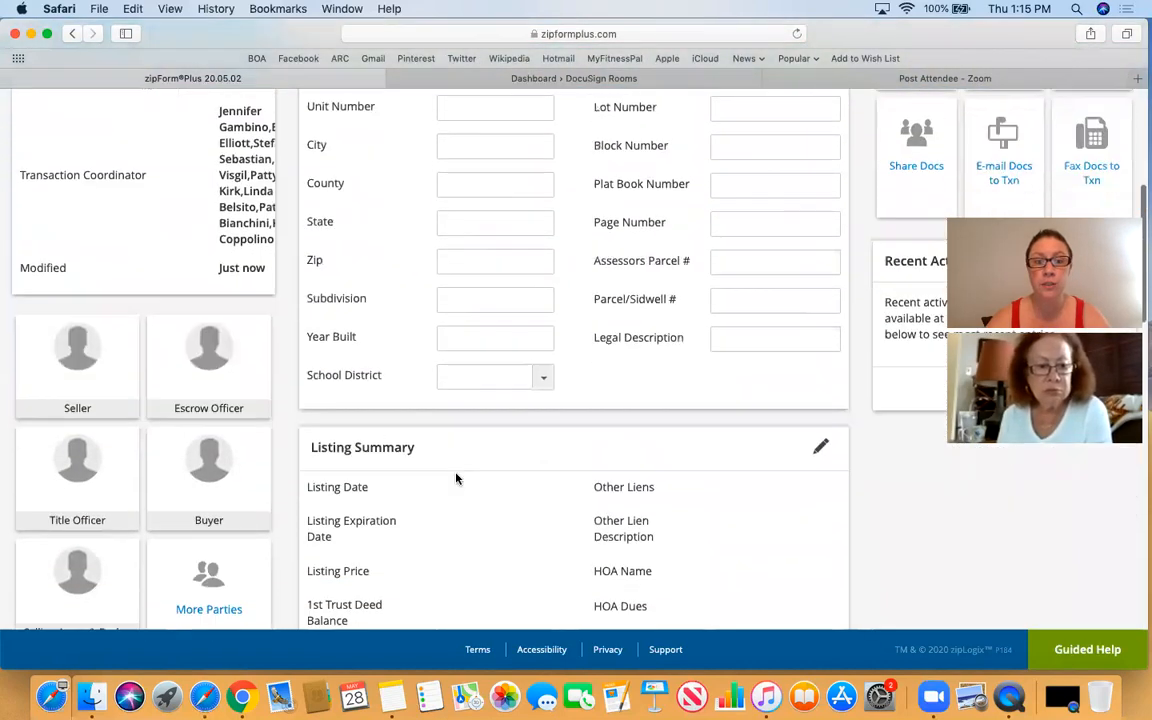
scroll(456, 478, "down", 7)
scroll(456, 478, "up", 15)
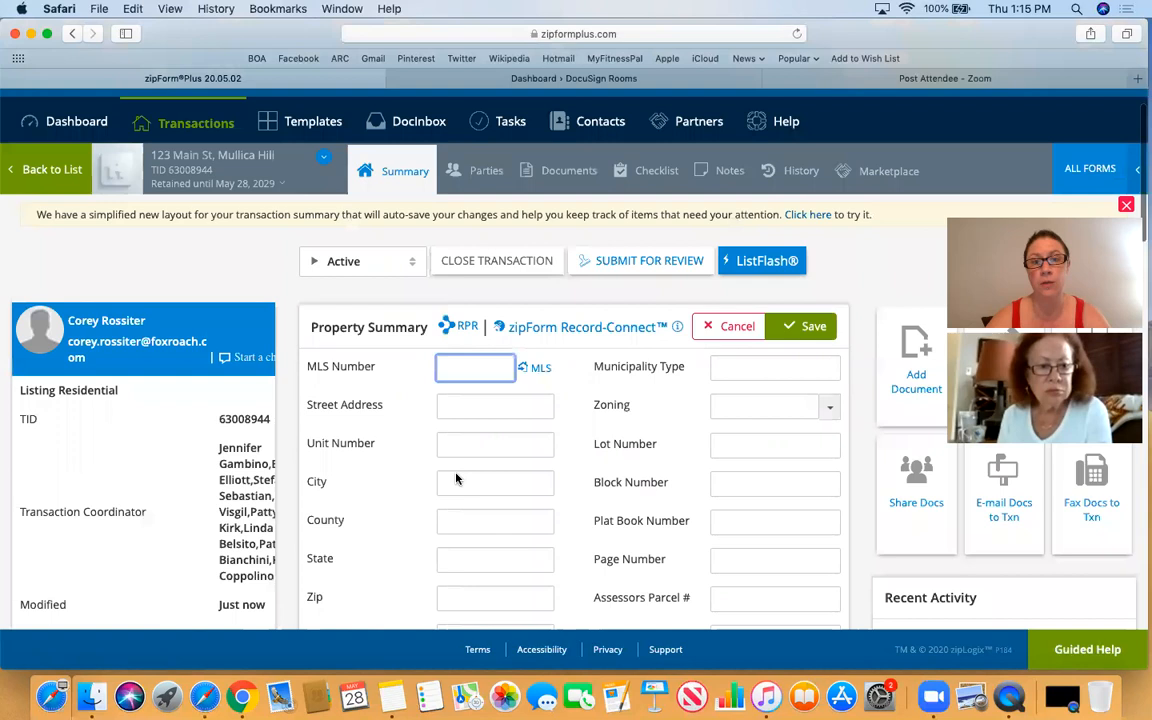
scroll(456, 479, "up", 2)
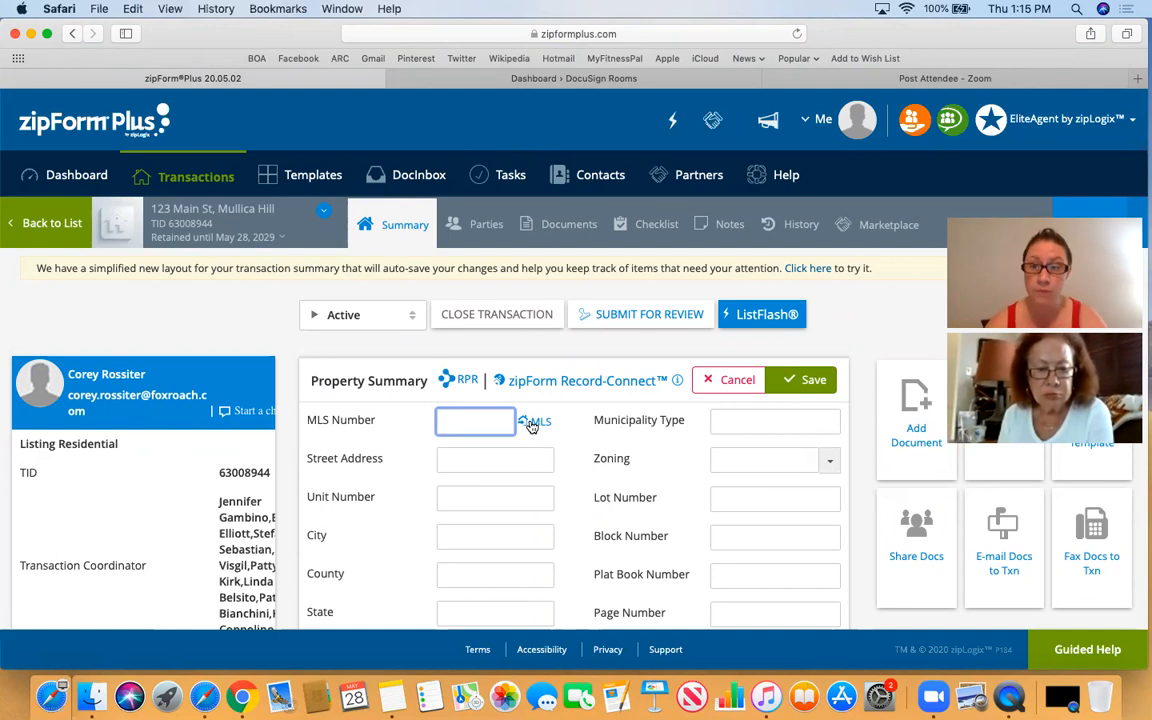
scroll(531, 426, "down", 1)
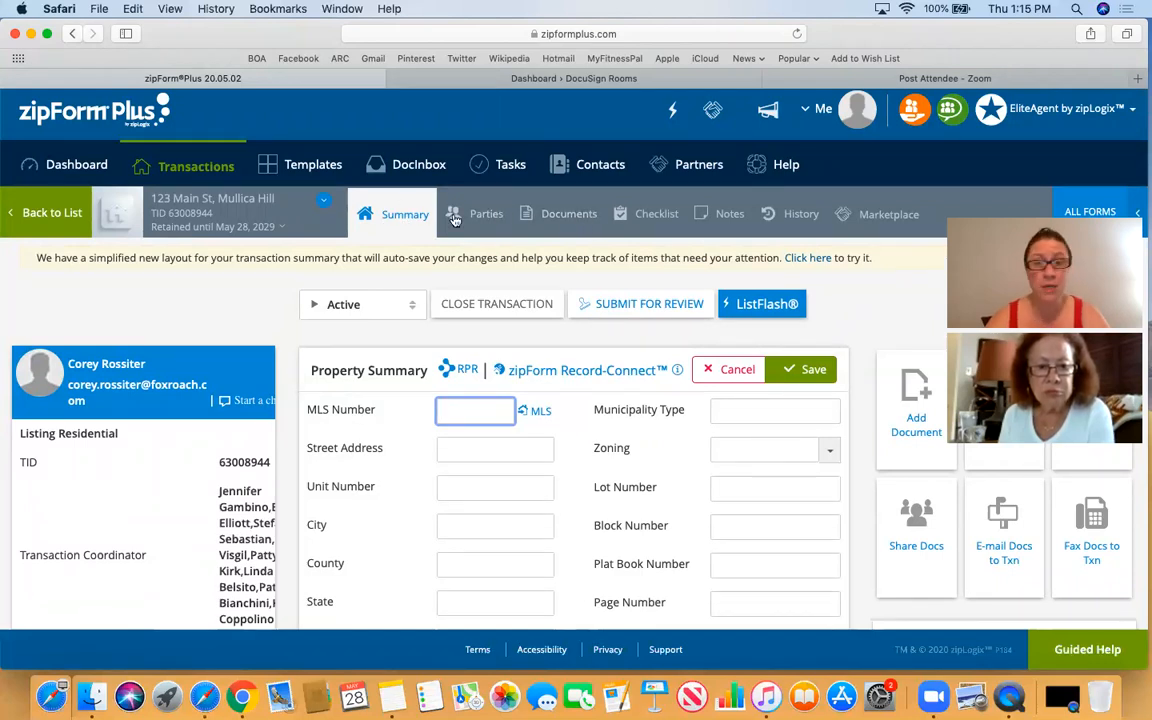
- Browse the listing forms on the Documents tab and open the first form, the Transaction Cover Sheet
left_click(573, 218)
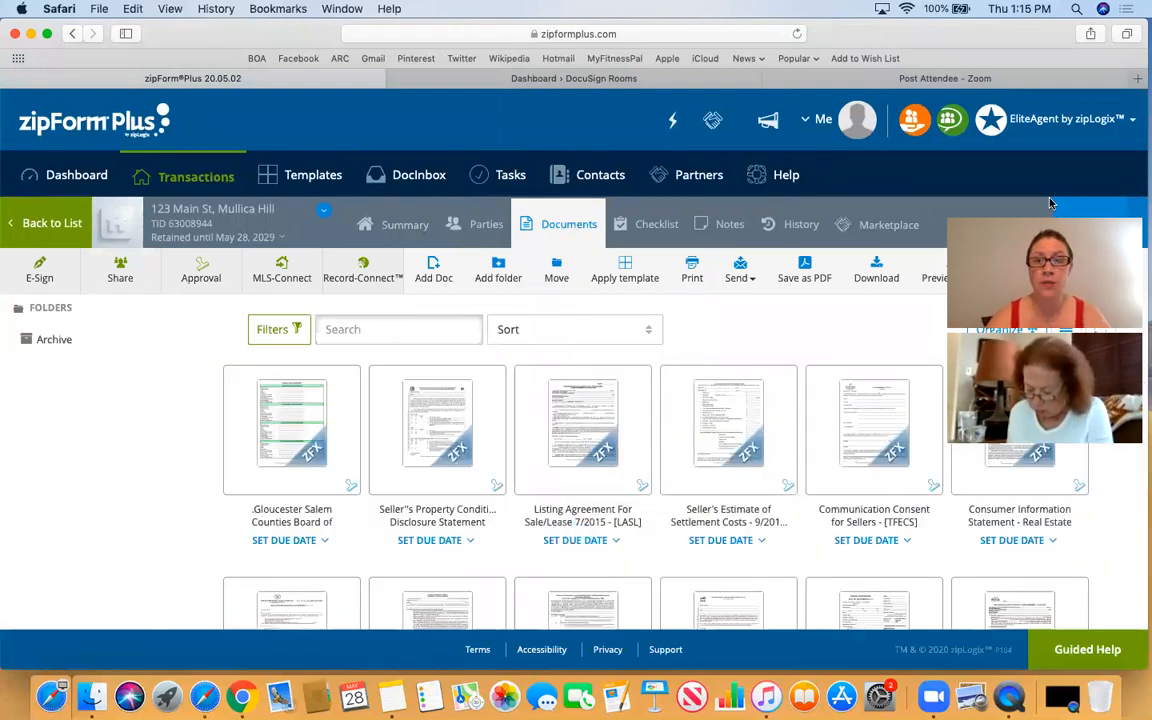
left_click_drag(1049, 204, 97, 409)
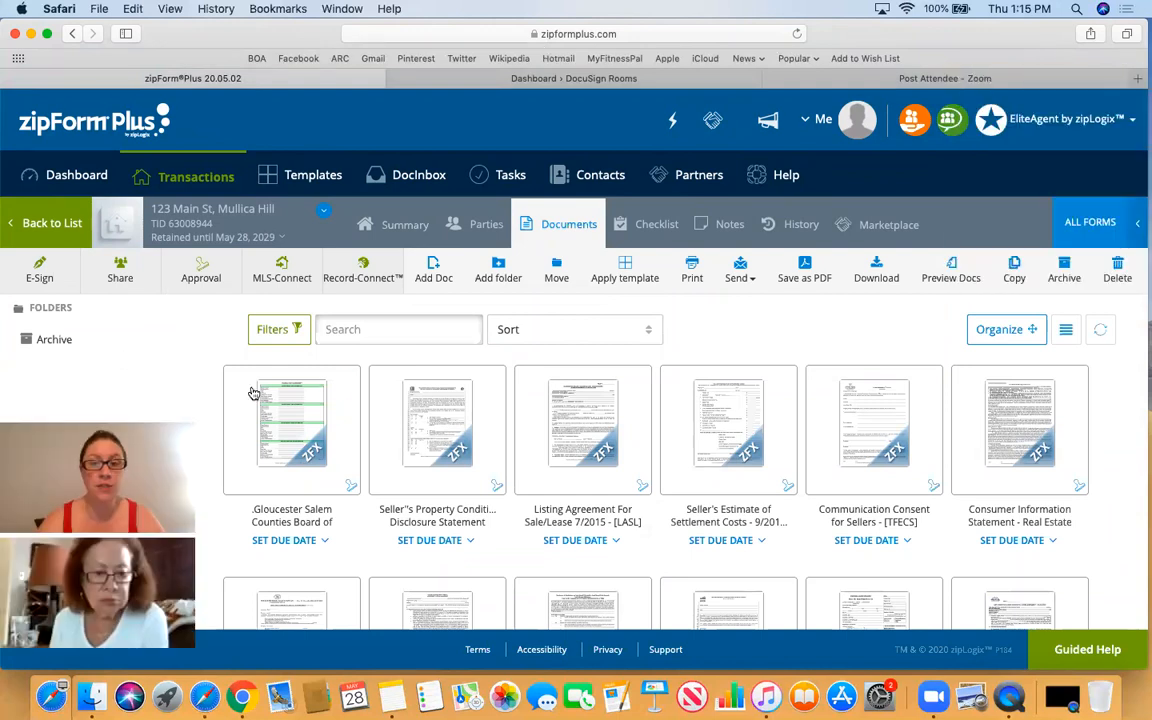
scroll(658, 455, "down", 3)
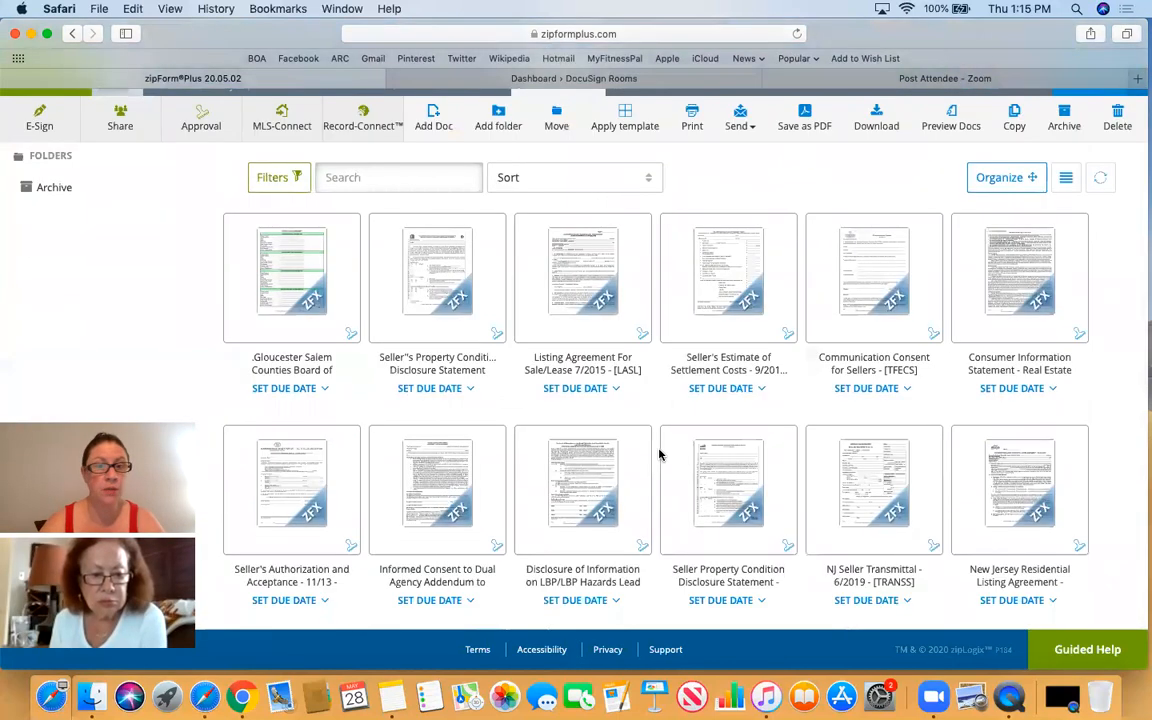
scroll(658, 455, "down", 4)
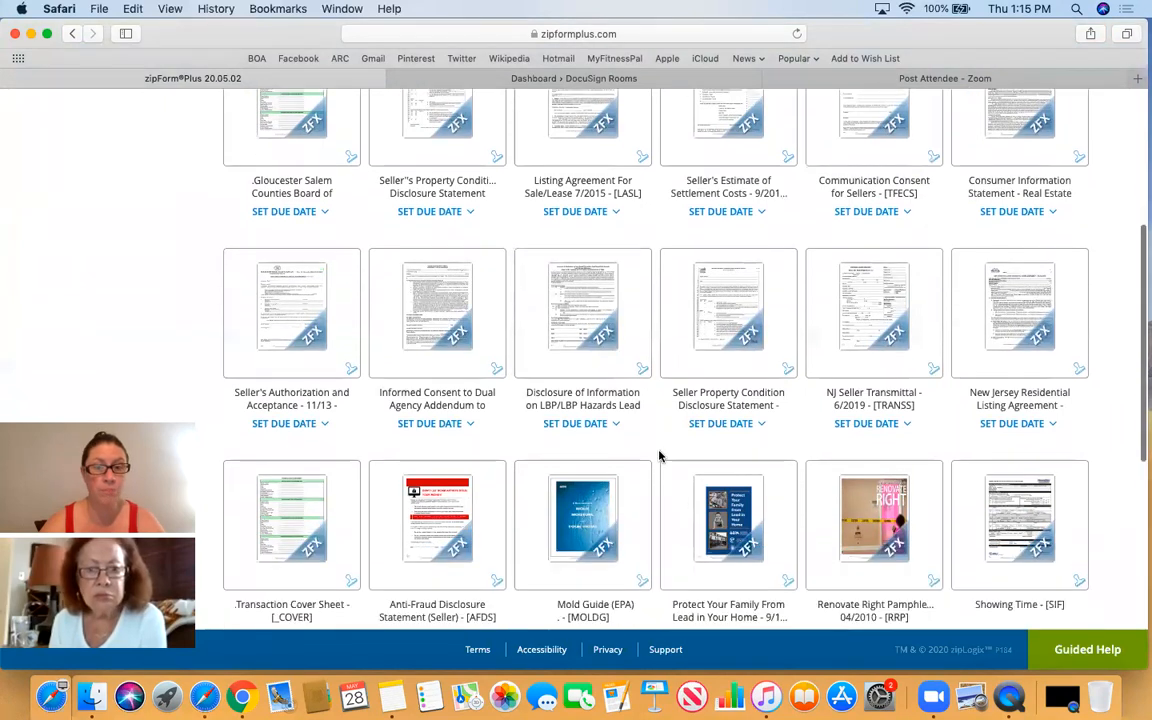
scroll(658, 455, "down", 1)
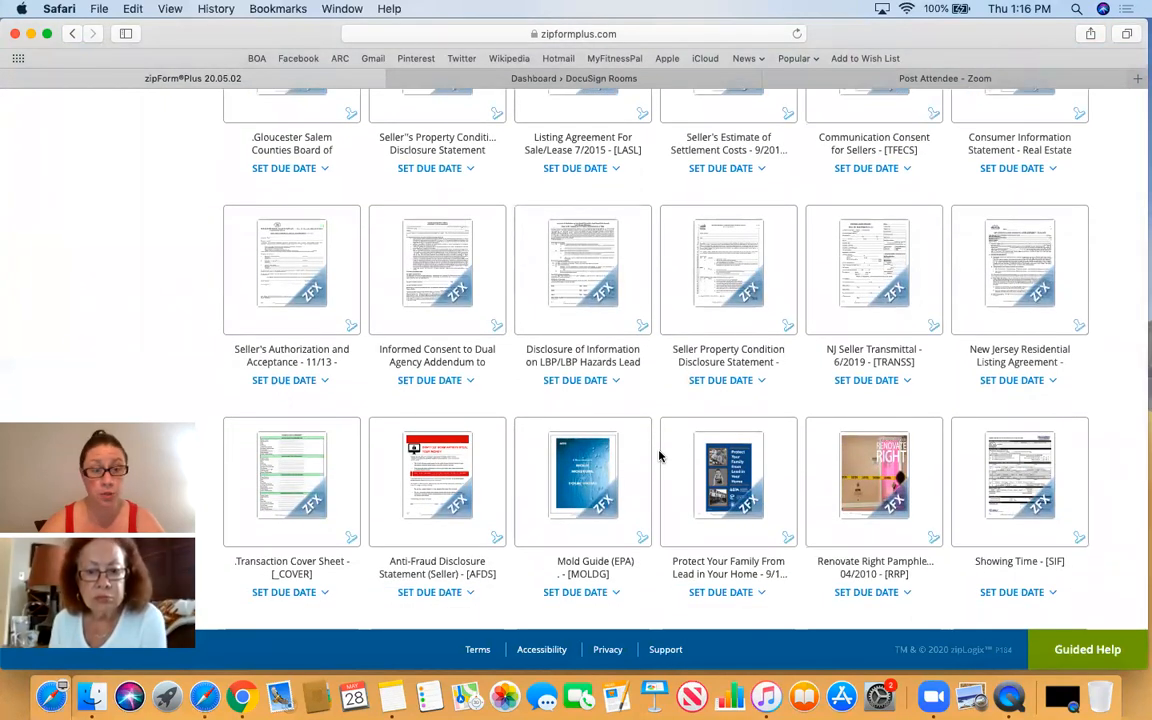
scroll(658, 455, "down", 2)
scroll(658, 455, "down", 4)
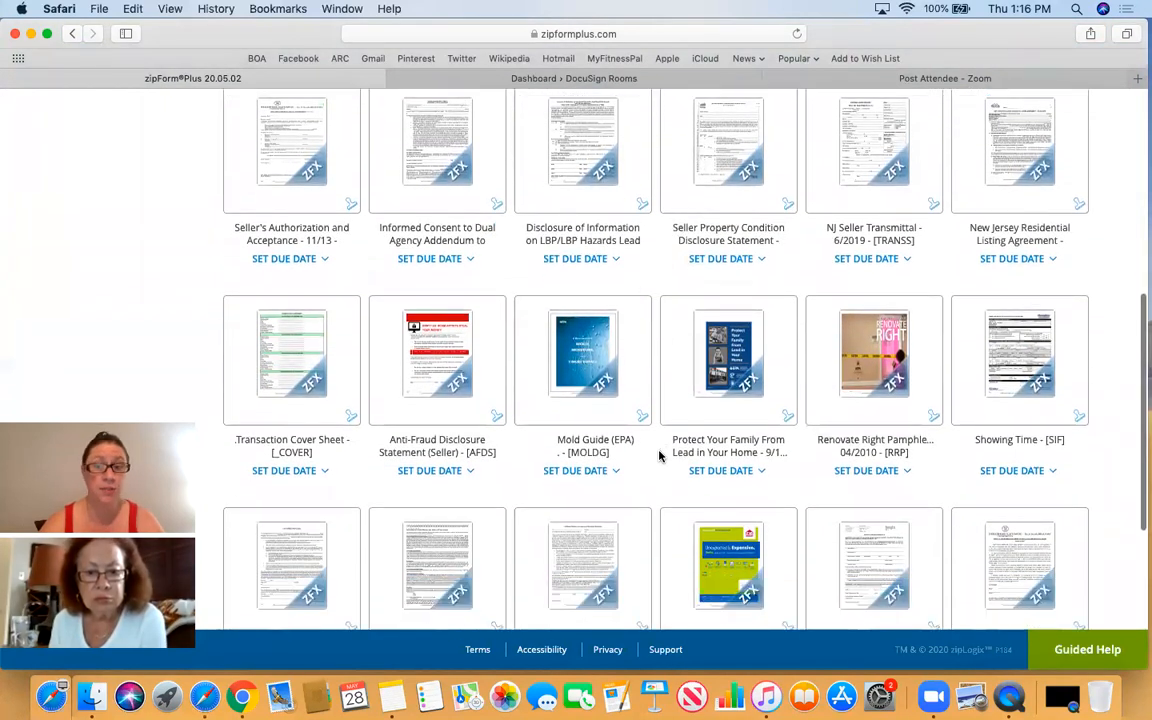
scroll(659, 456, "down", 1)
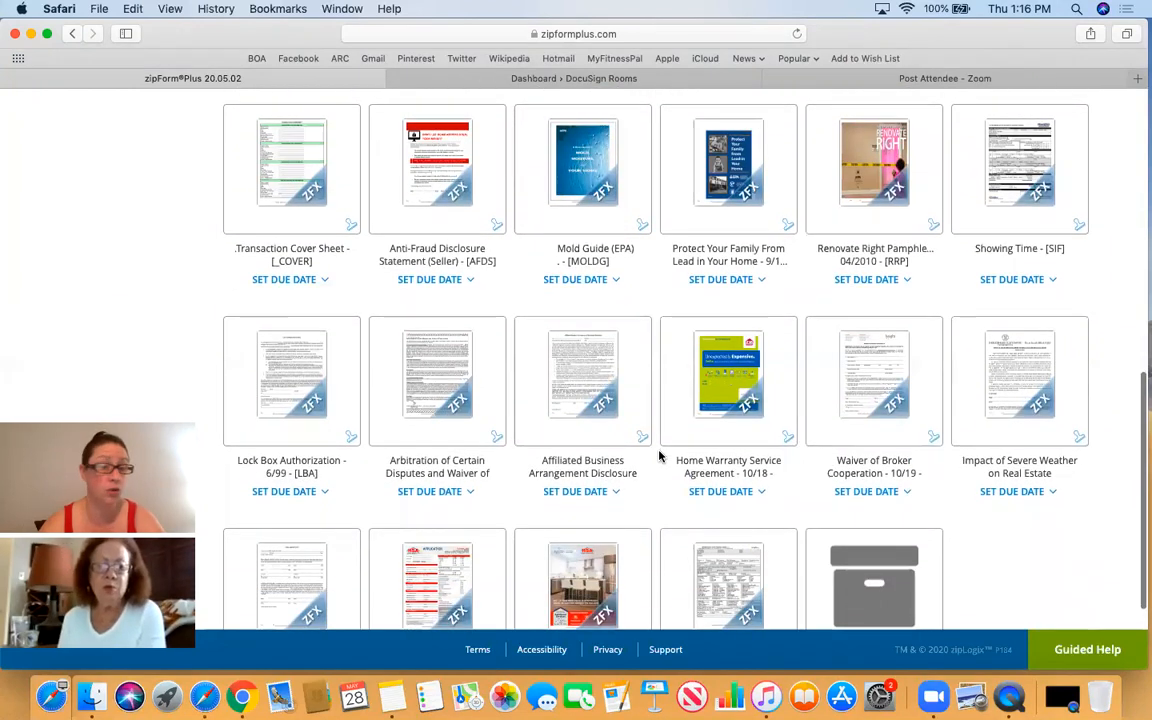
scroll(658, 455, "up", 4)
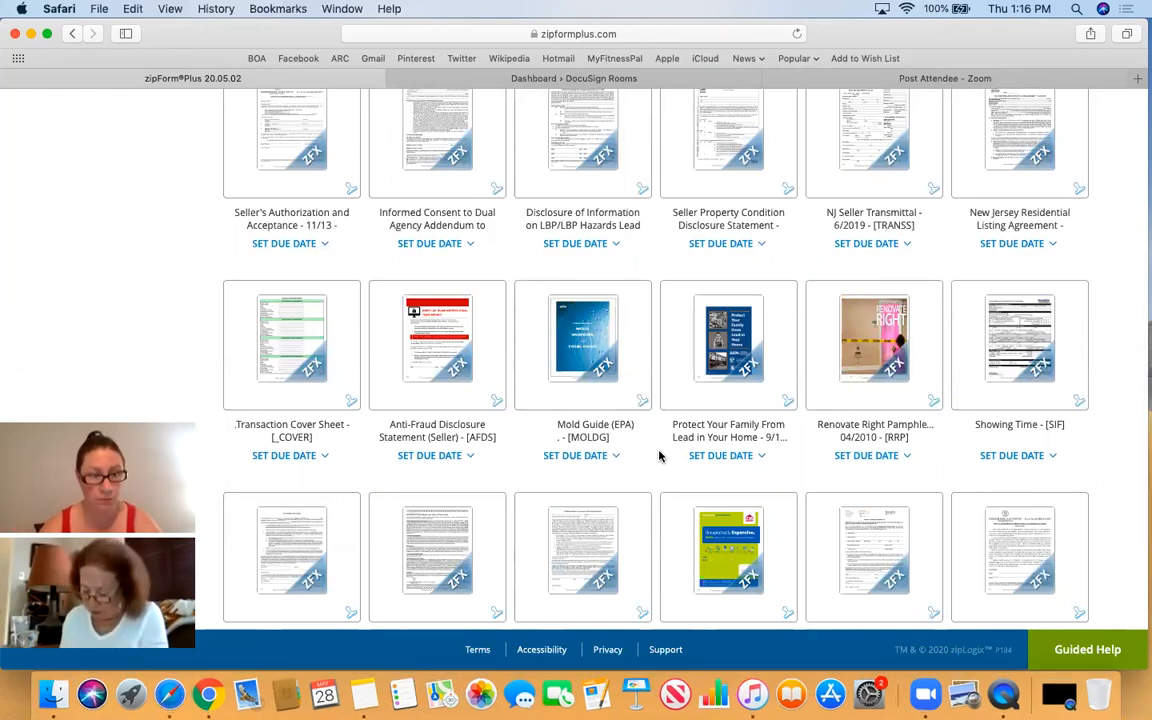
scroll(910, 318, "up", 3)
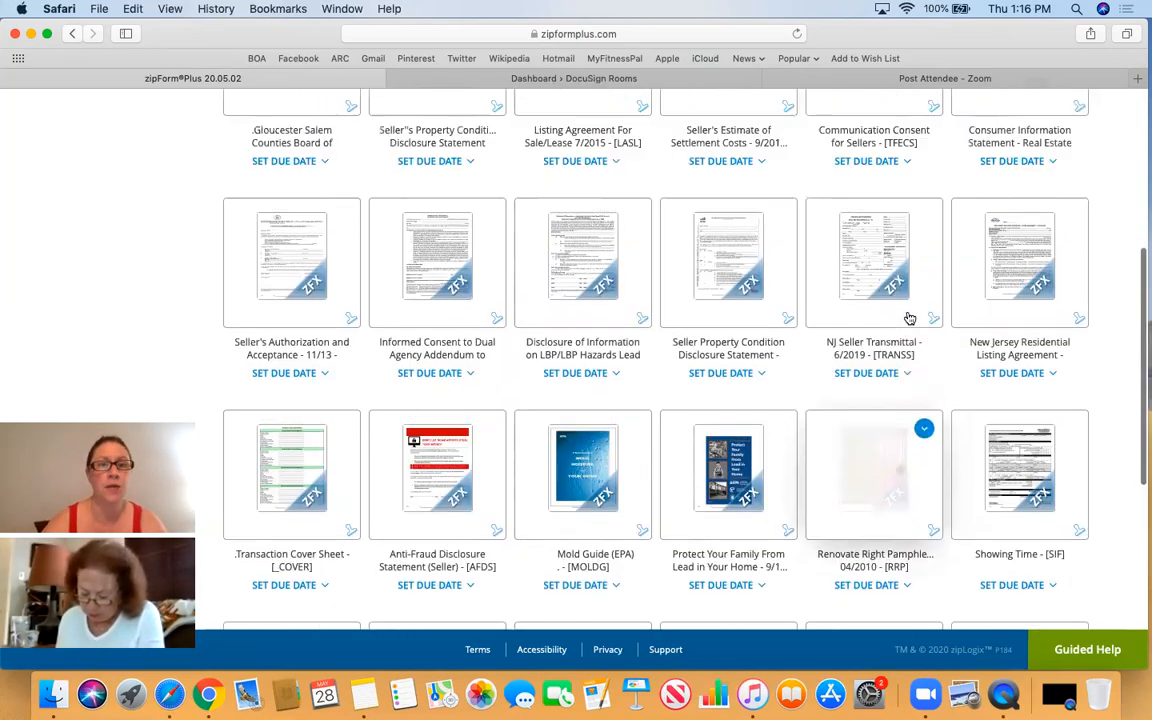
scroll(910, 318, "up", 5)
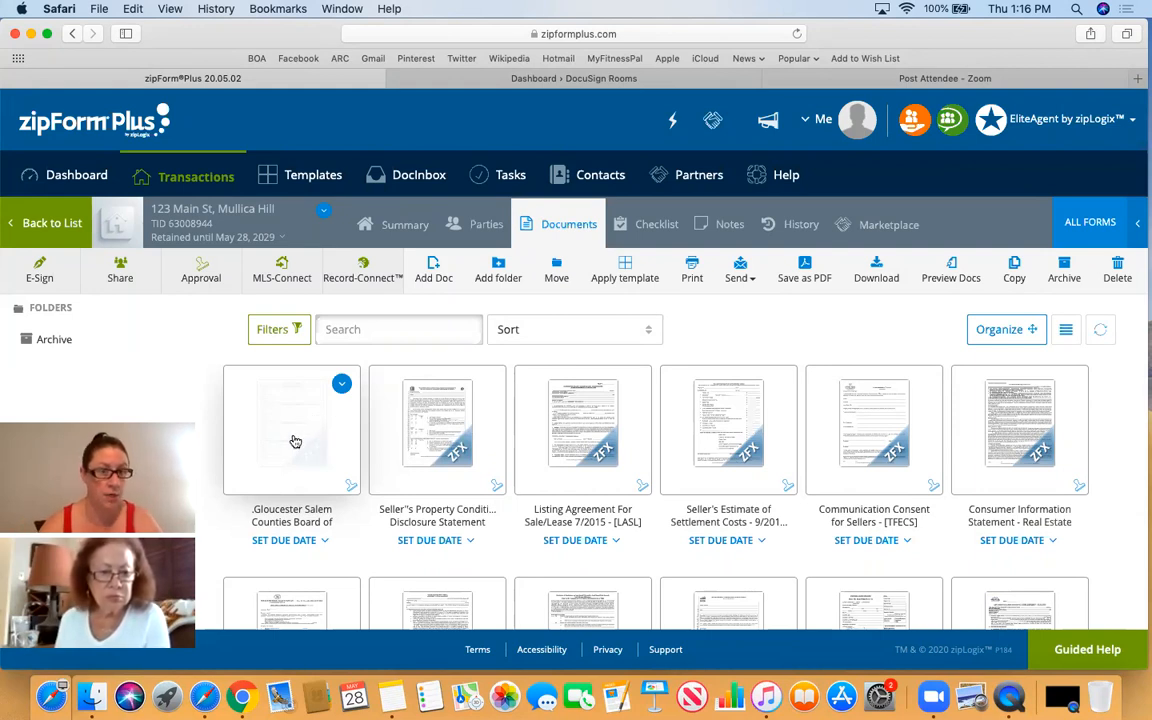
left_click(294, 440)
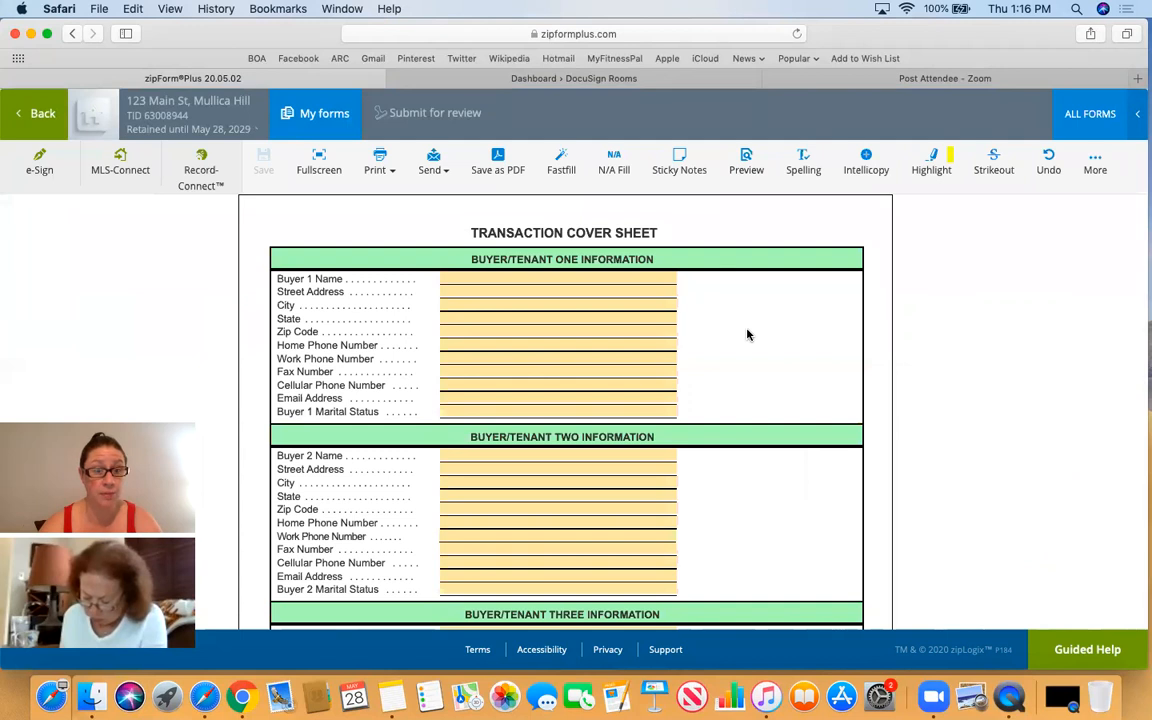
- Visit the cover sheet's Seller 1 Name and City fields, leaving both empty
scroll(747, 335, "down", 2)
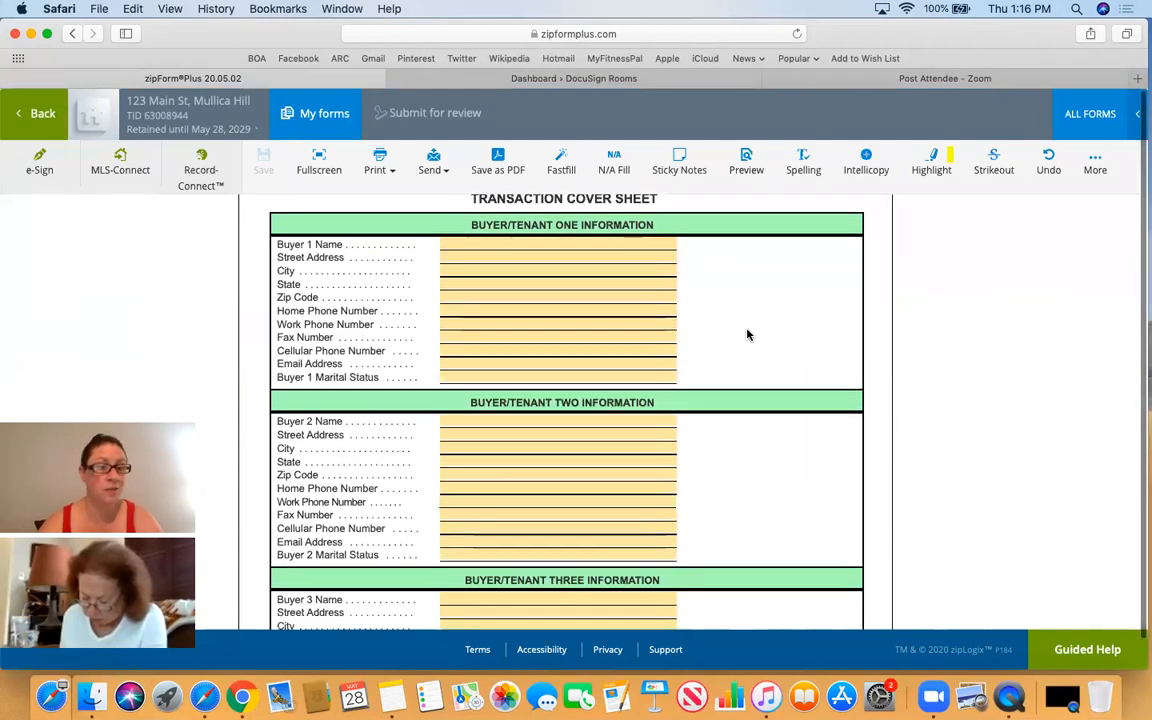
scroll(747, 335, "down", 5)
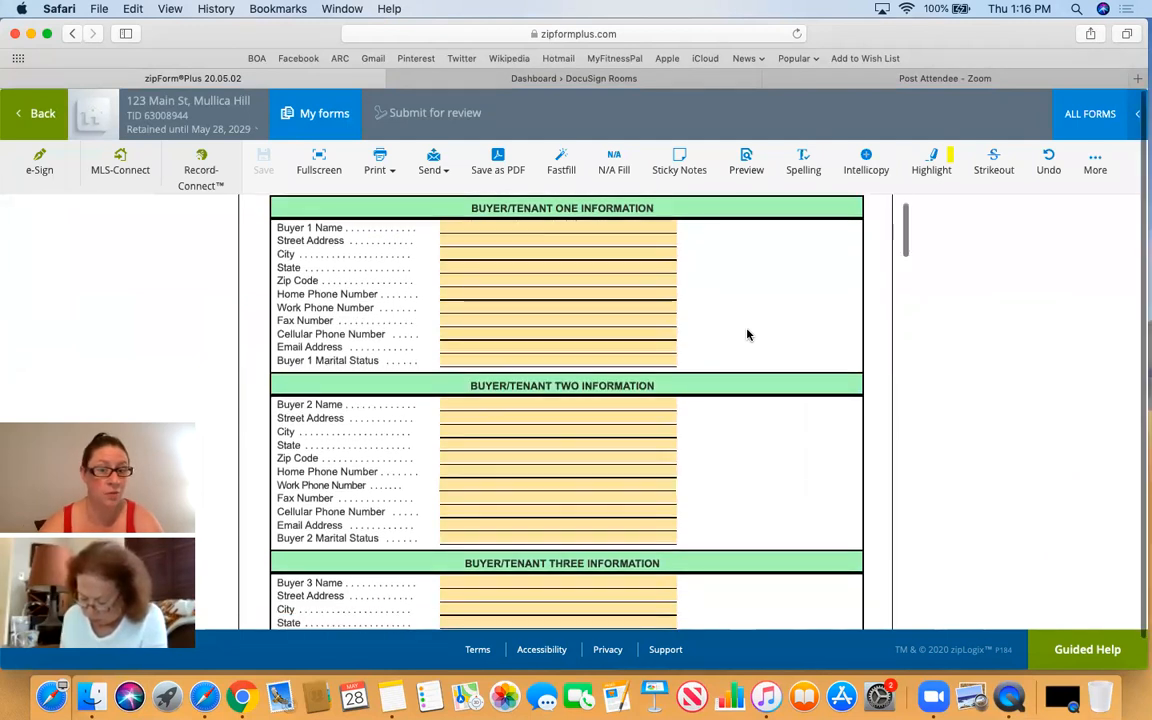
scroll(747, 335, "down", 9)
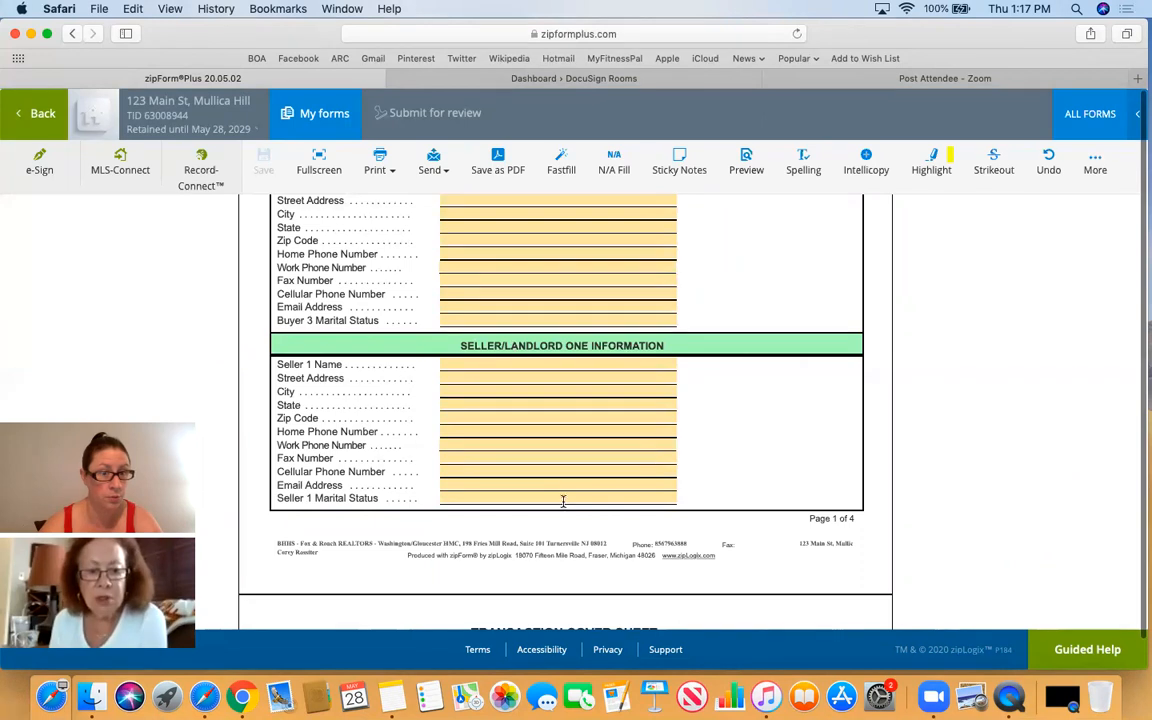
left_click(520, 365)
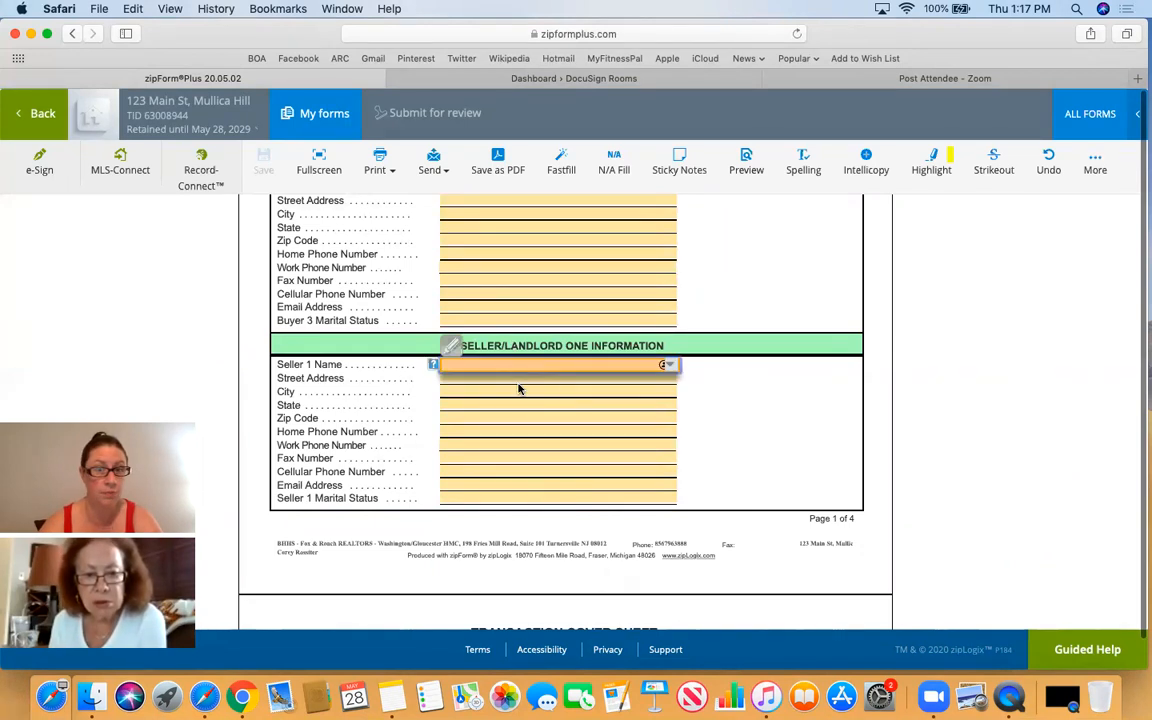
left_click(520, 389)
left_click(728, 418)
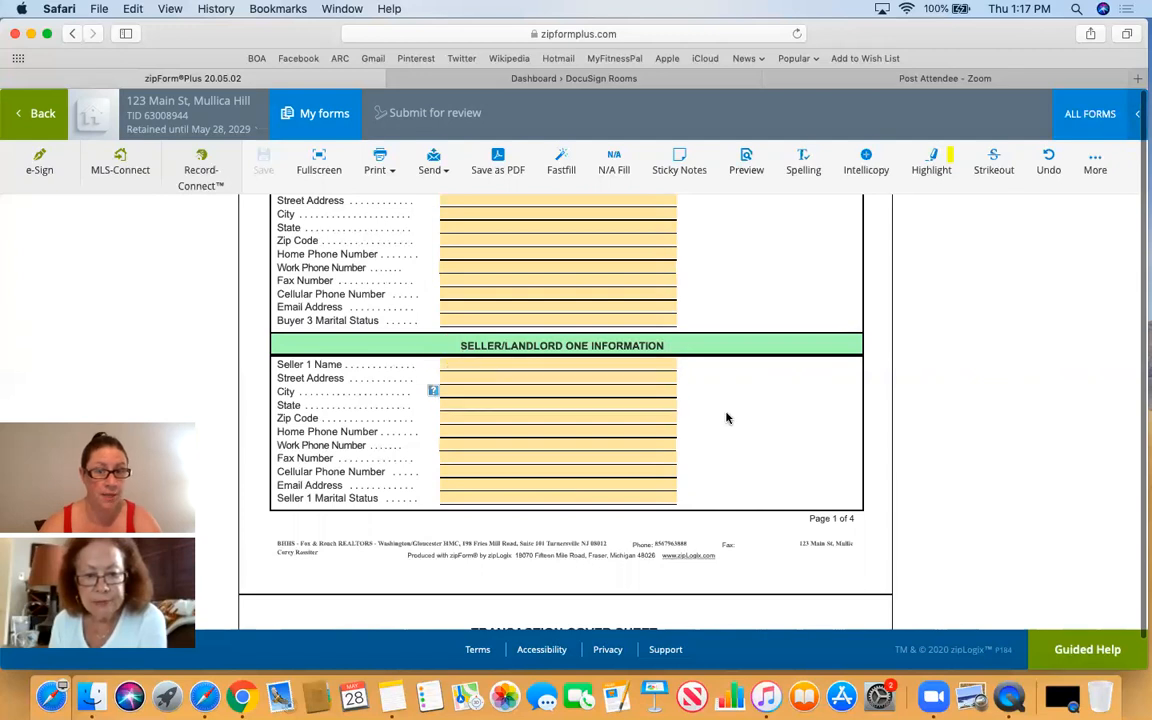
- Scroll down the cover sheet to the blank Property Information fields
scroll(728, 418, "down", 6)
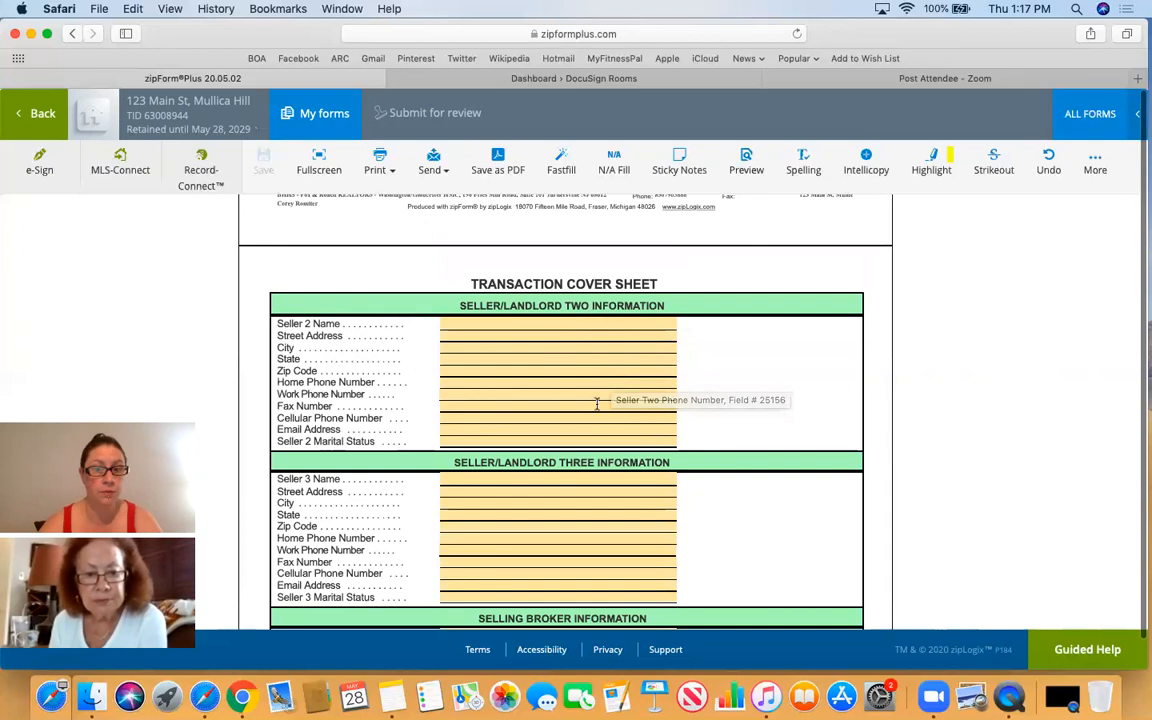
scroll(700, 360, "down", 2)
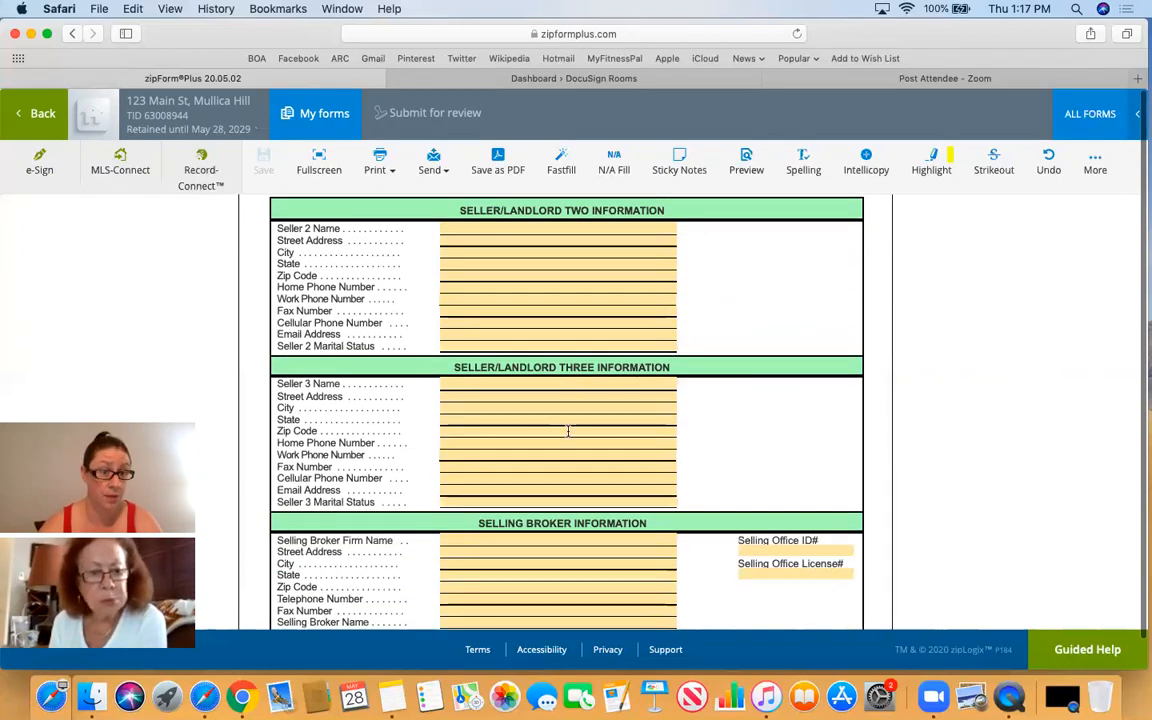
scroll(773, 427, "down", 5)
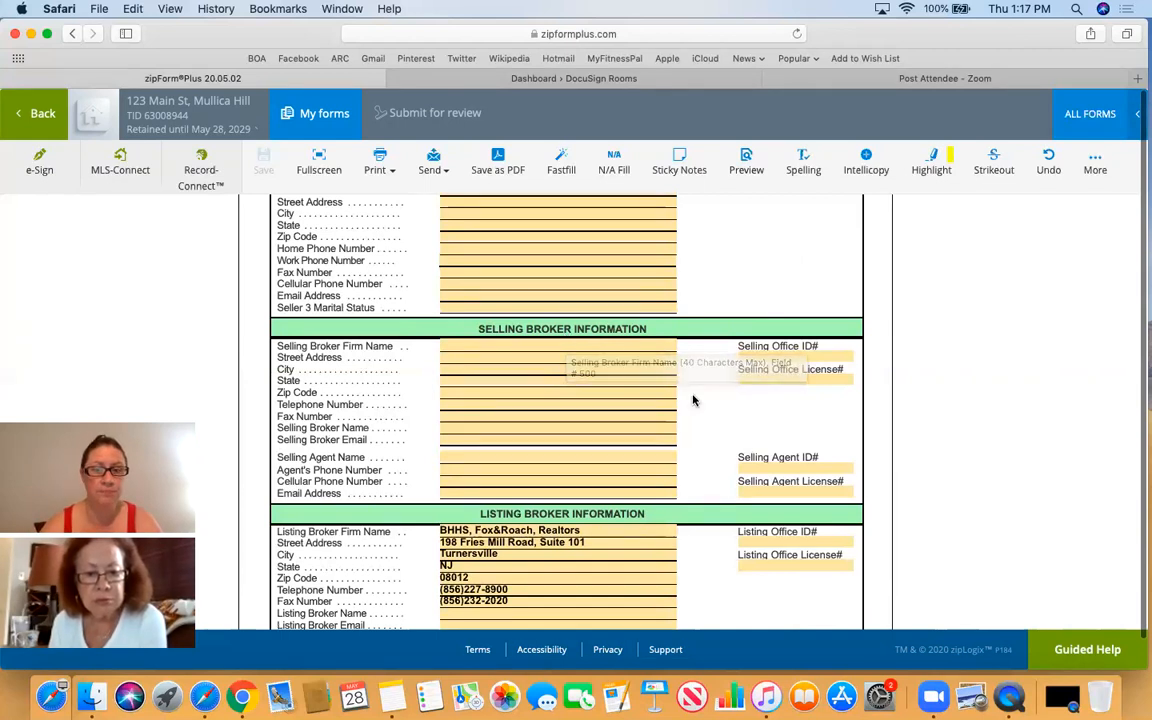
scroll(691, 399, "down", 3)
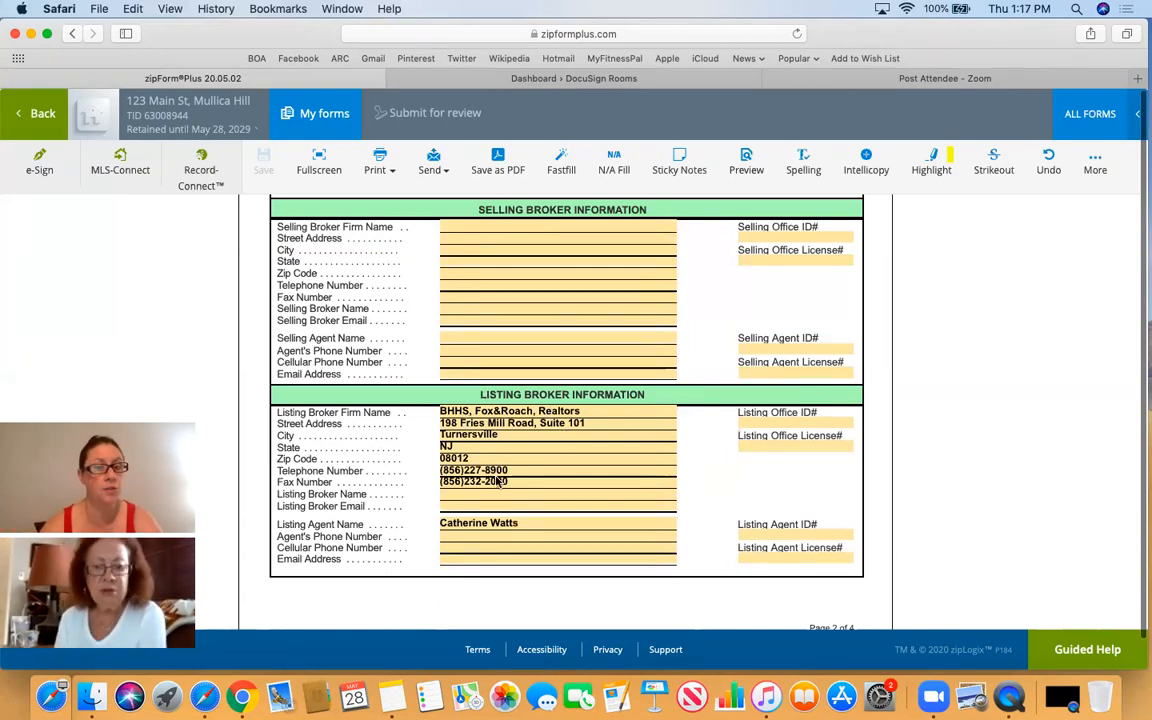
scroll(499, 470, "down", 3)
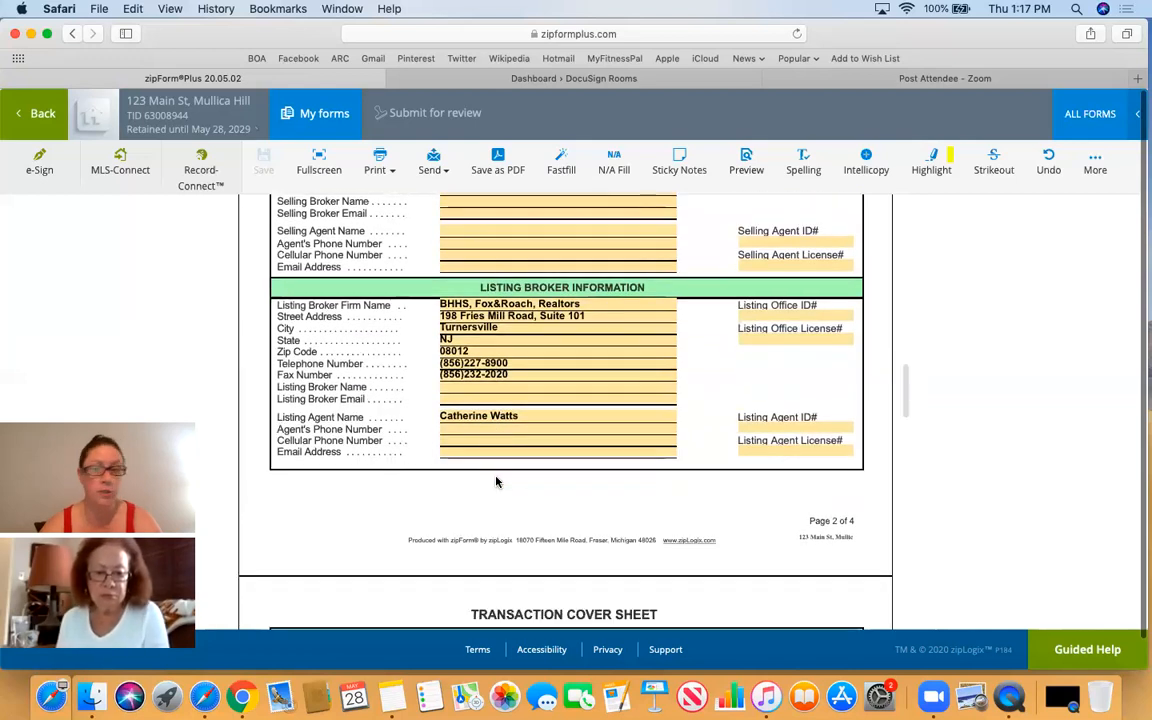
scroll(496, 482, "down", 2)
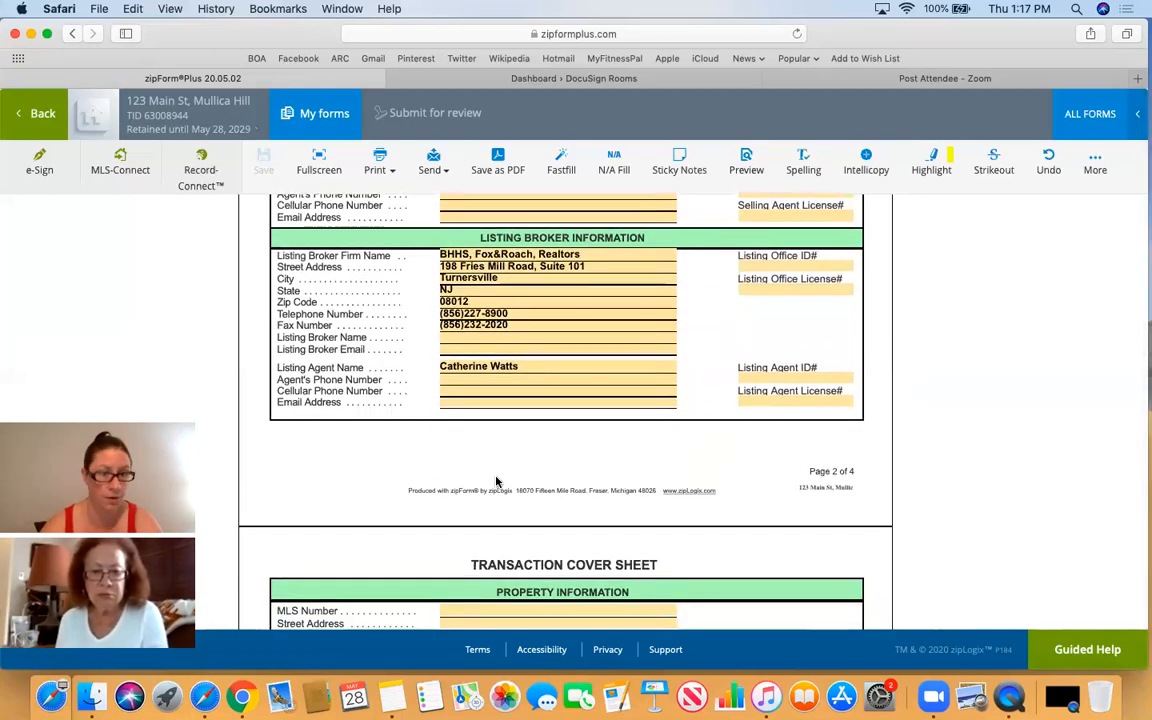
scroll(496, 480, "down", 6)
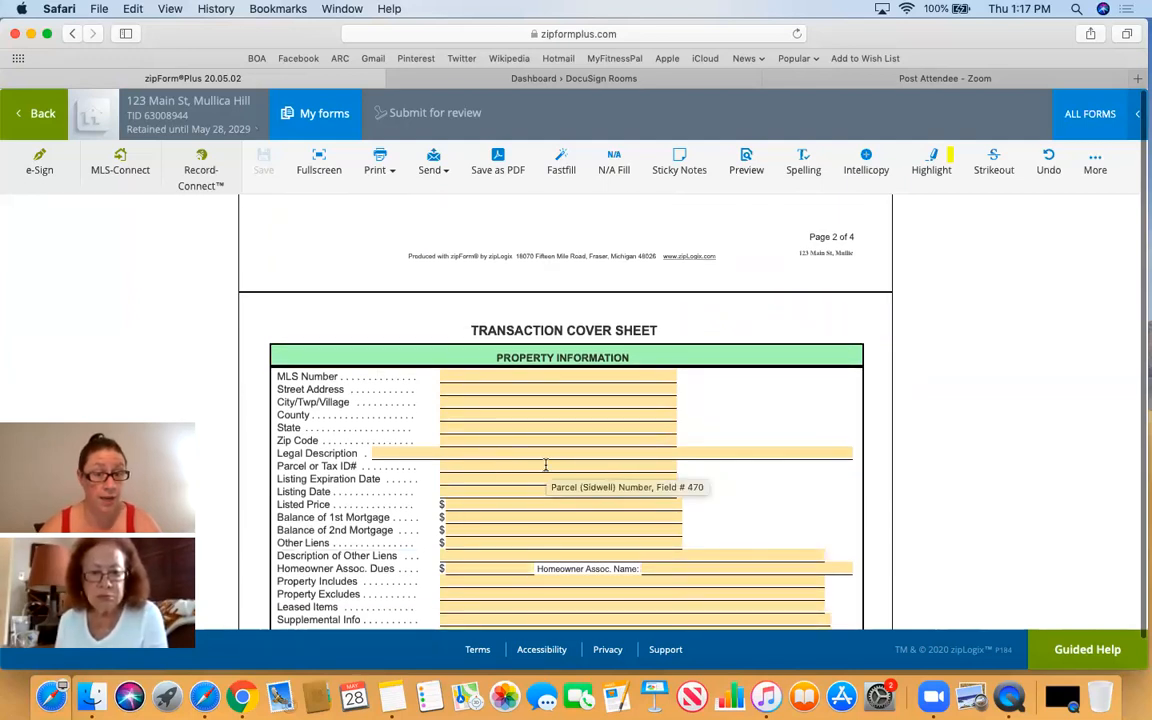
scroll(546, 465, "down", 1)
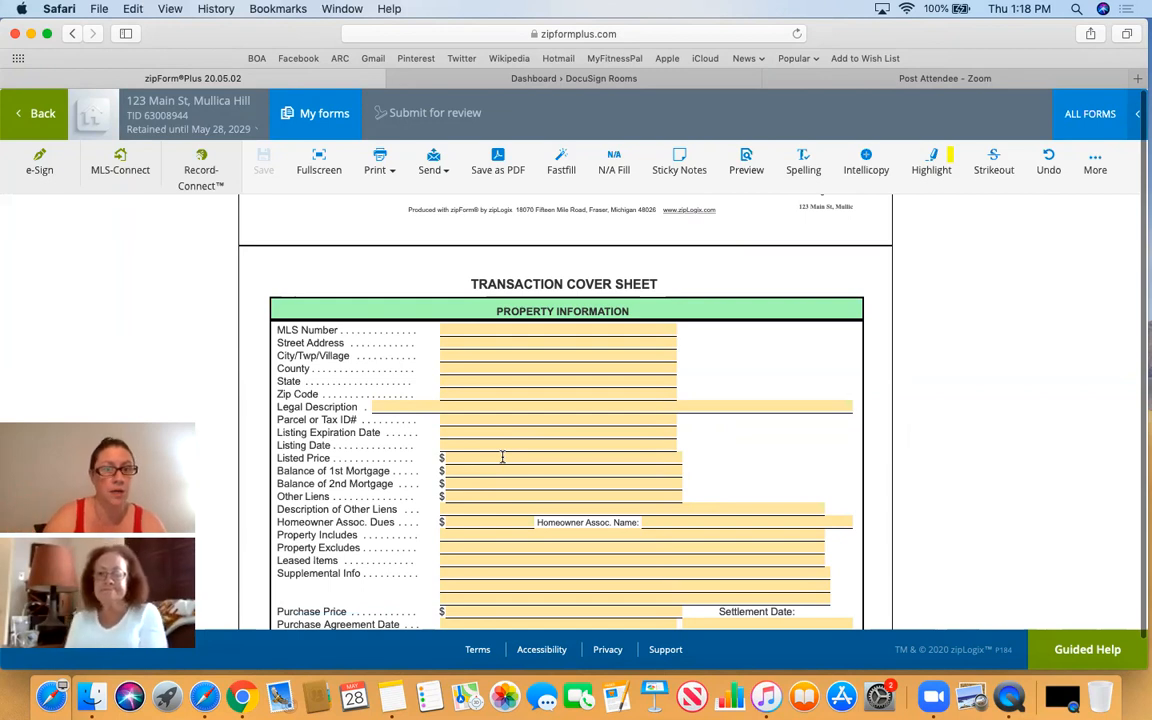
scroll(502, 457, "down", 1)
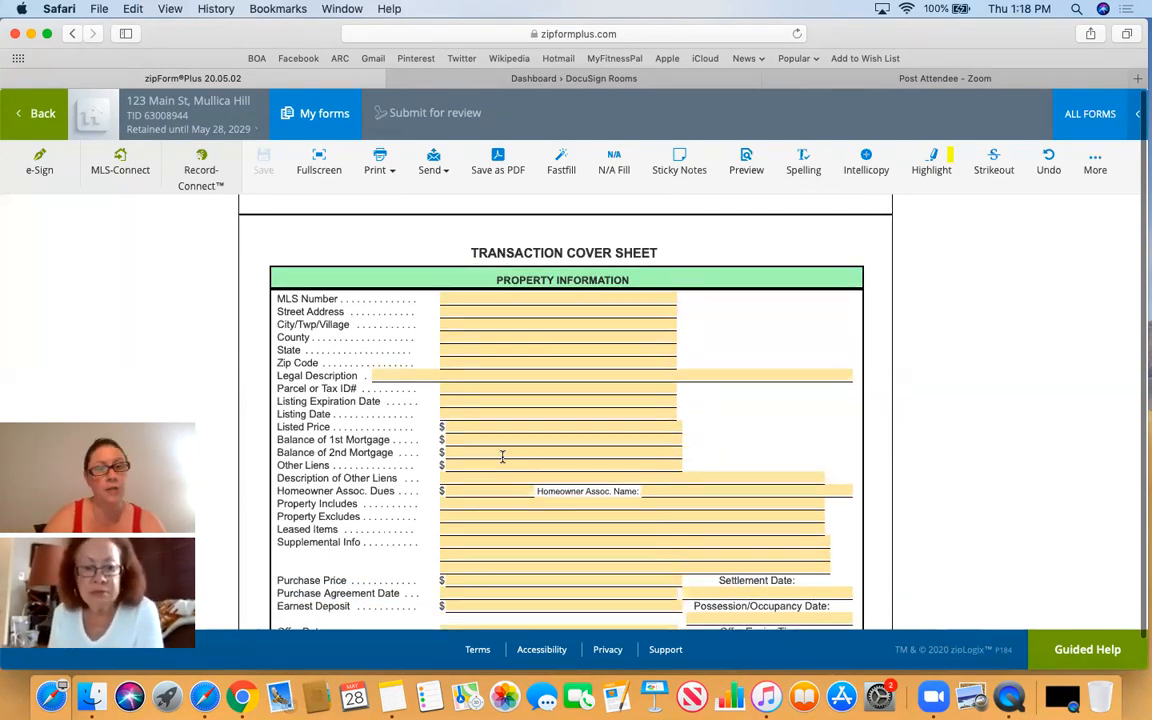
scroll(502, 457, "down", 1)
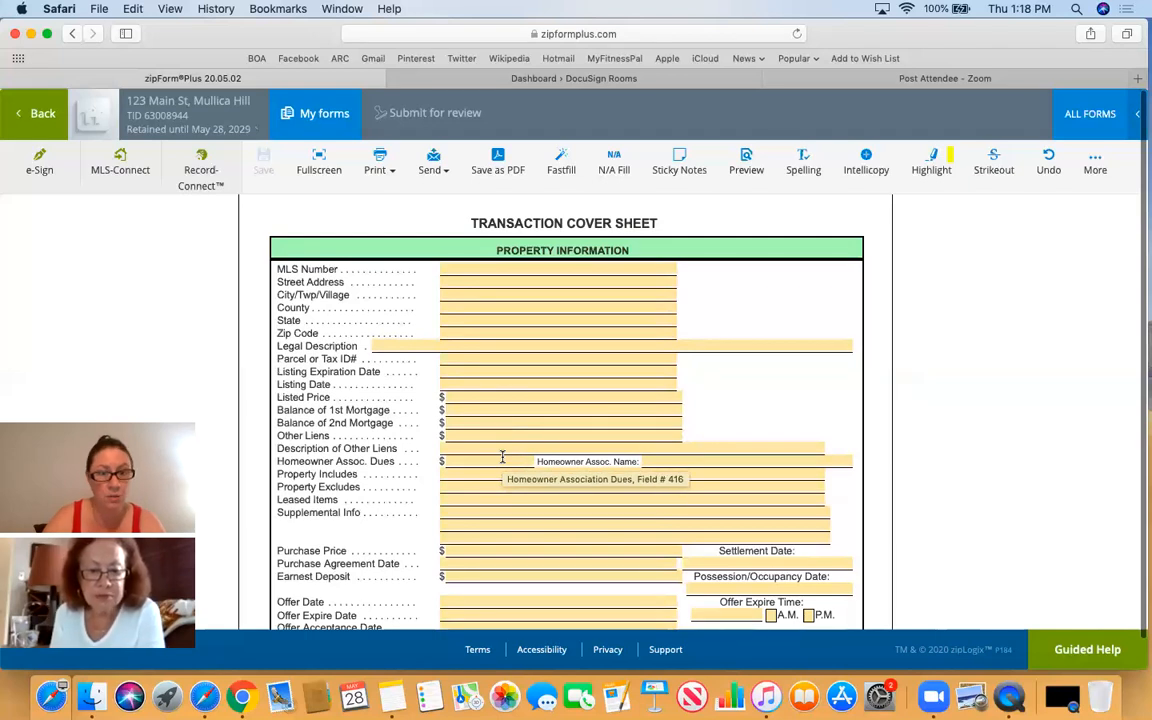
scroll(502, 457, "down", 1)
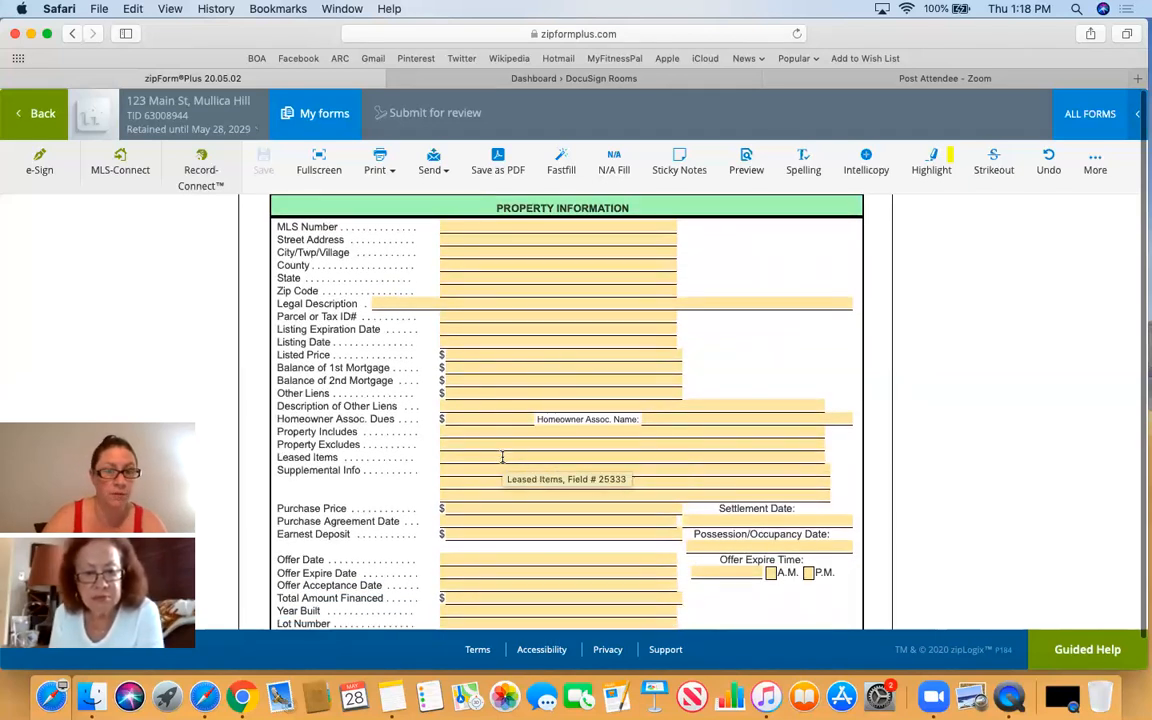
scroll(502, 457, "down", 1)
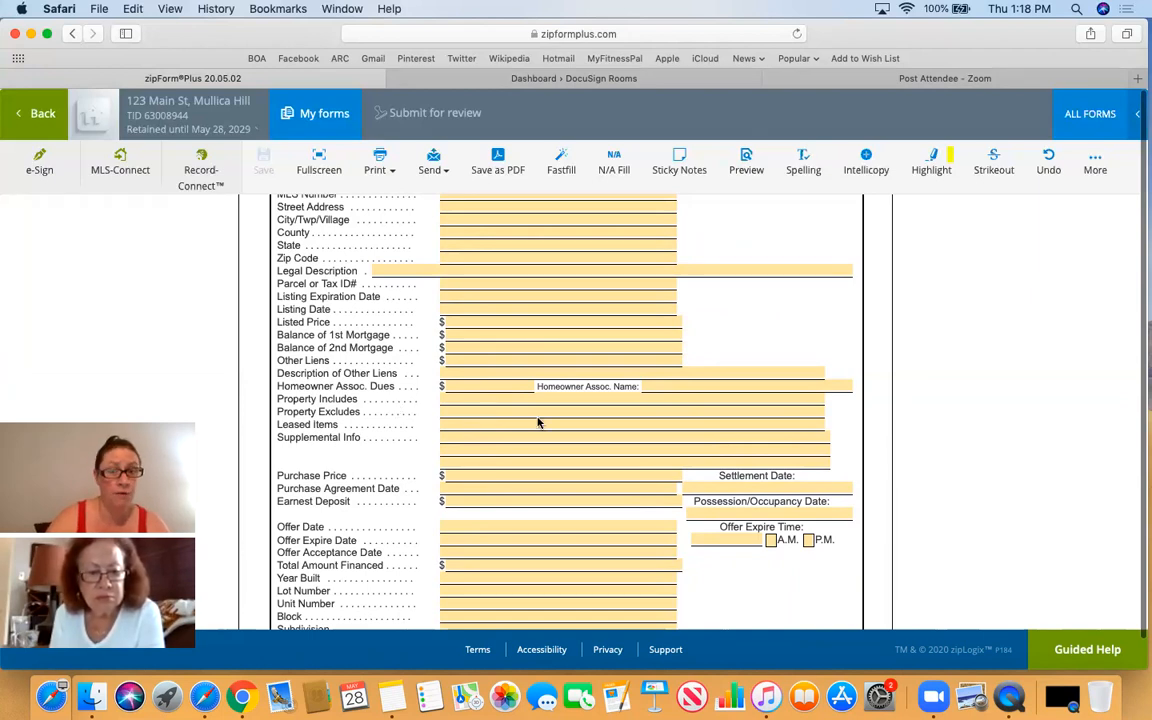
scroll(538, 424, "down", 2)
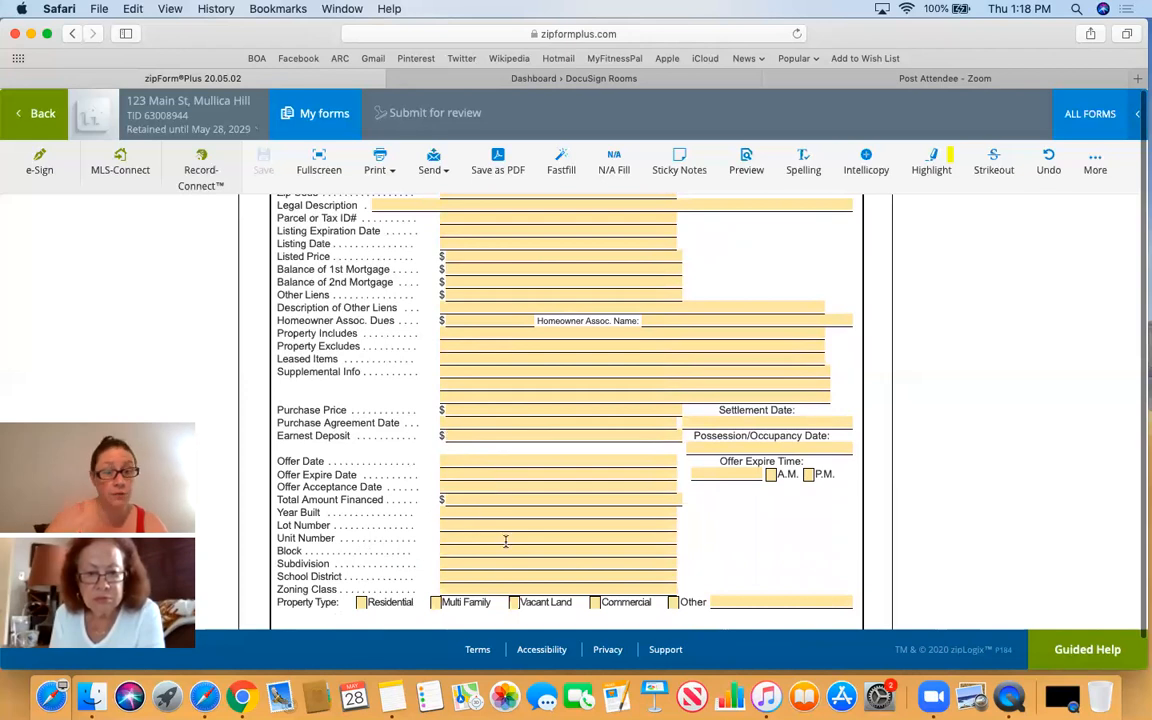
scroll(505, 540, "down", 6)
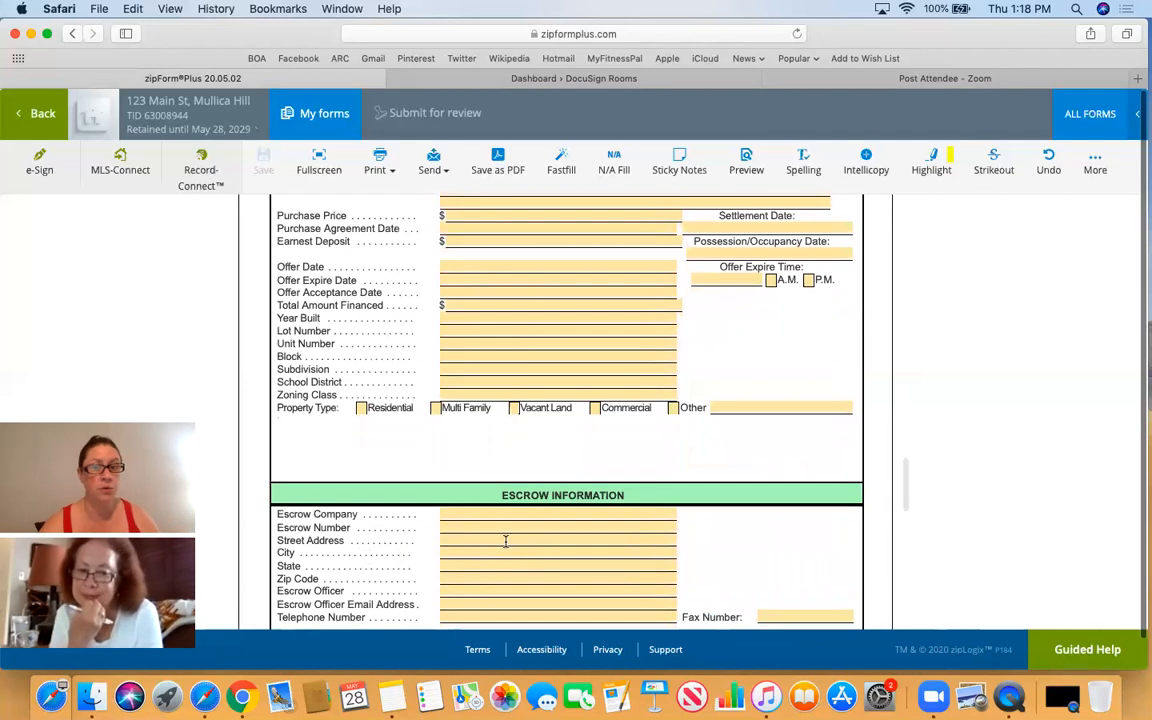
scroll(505, 541, "down", 2)
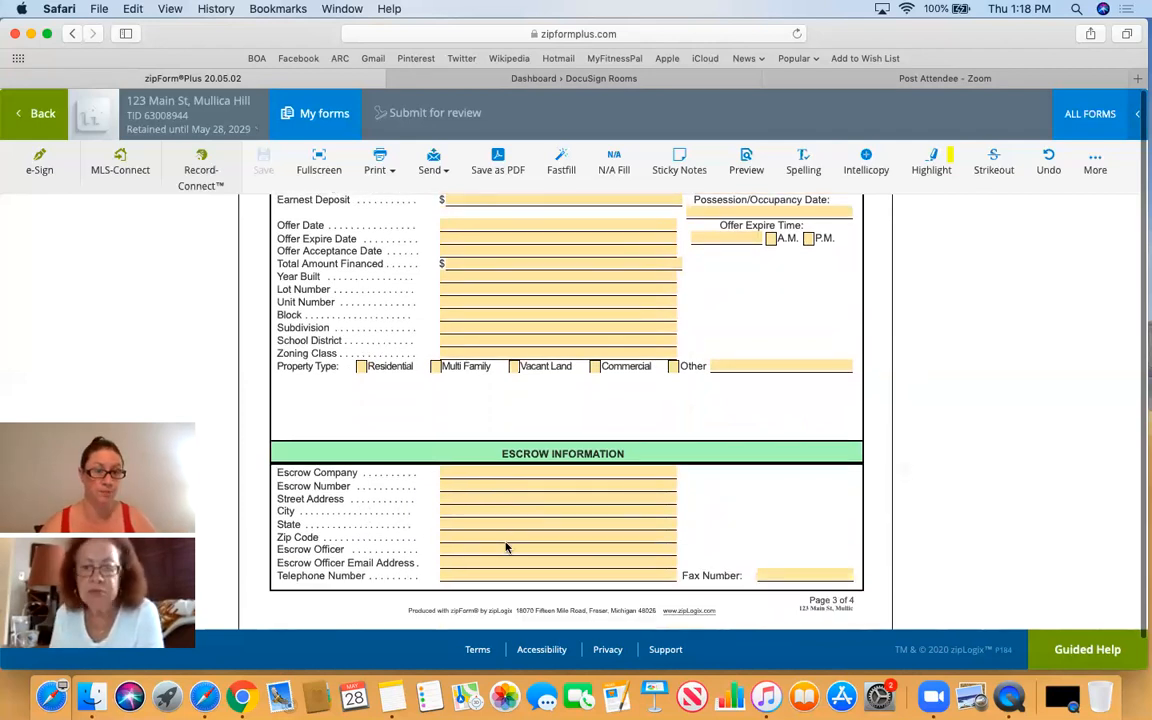
scroll(505, 547, "down", 9)
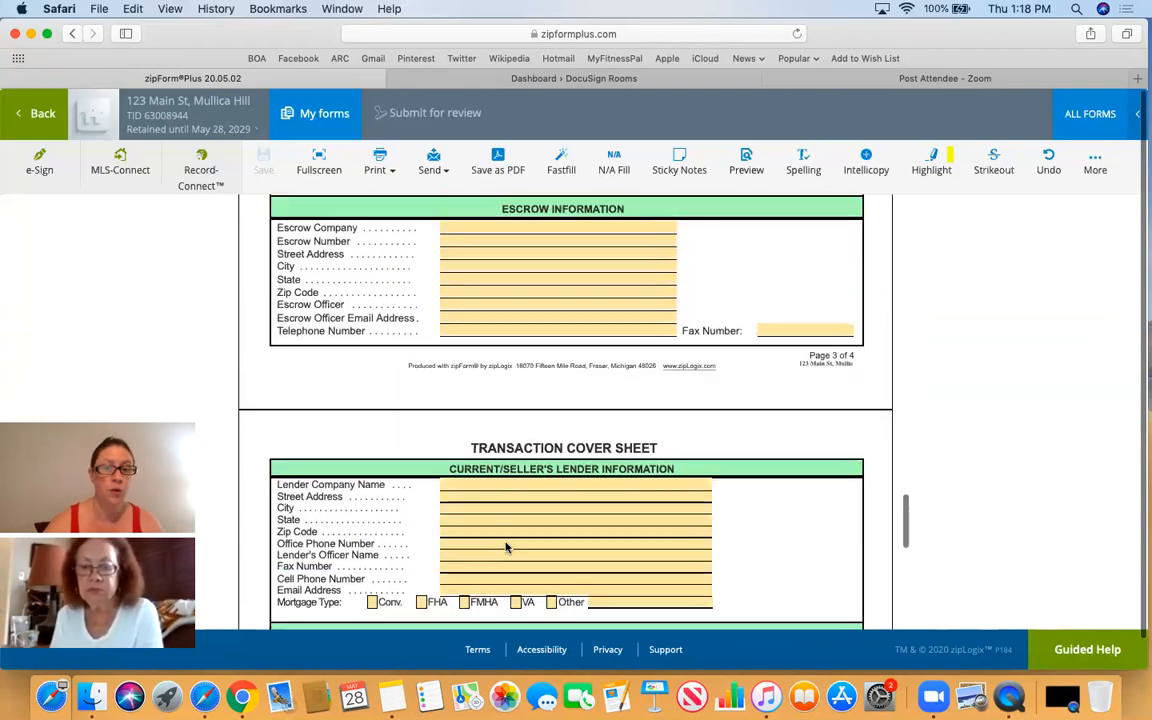
scroll(505, 541, "down", 3)
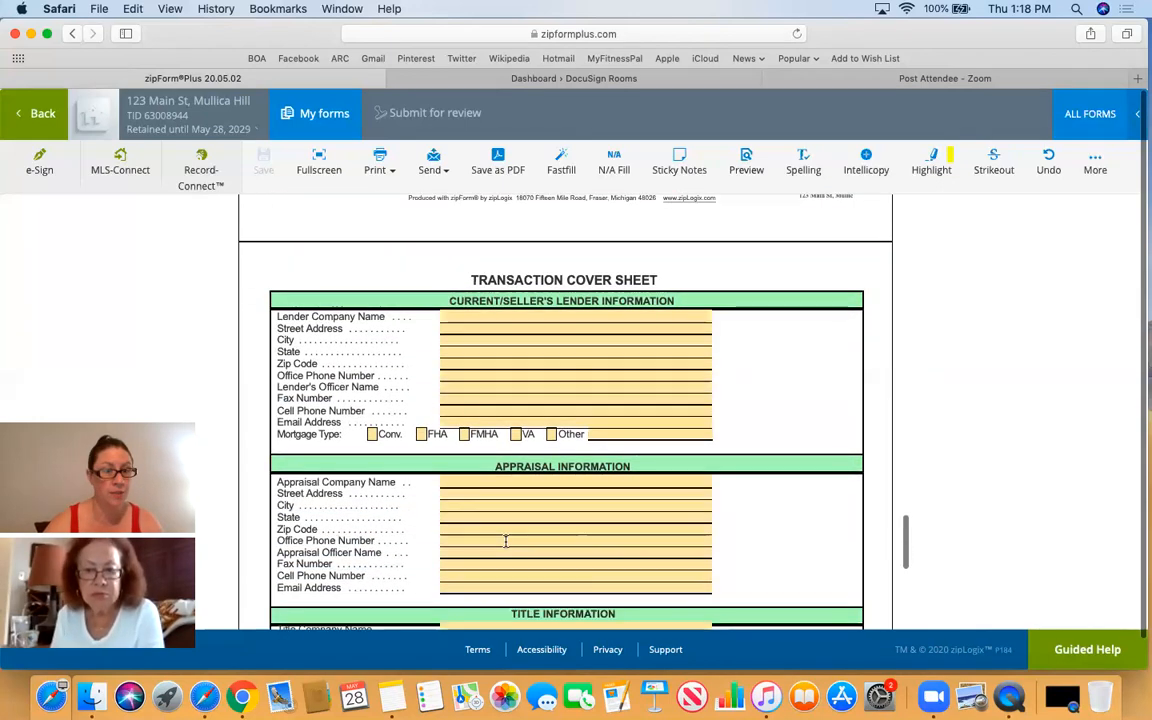
scroll(505, 541, "up", 8)
scroll(505, 541, "up", 20)
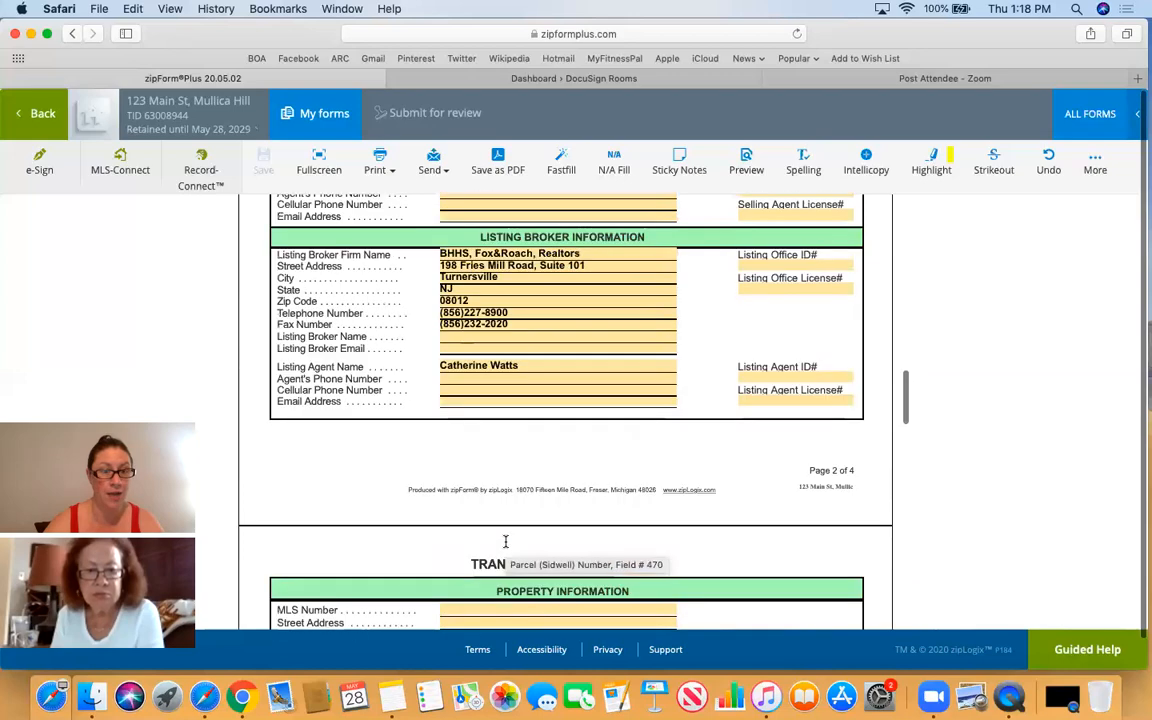
scroll(505, 541, "up", 15)
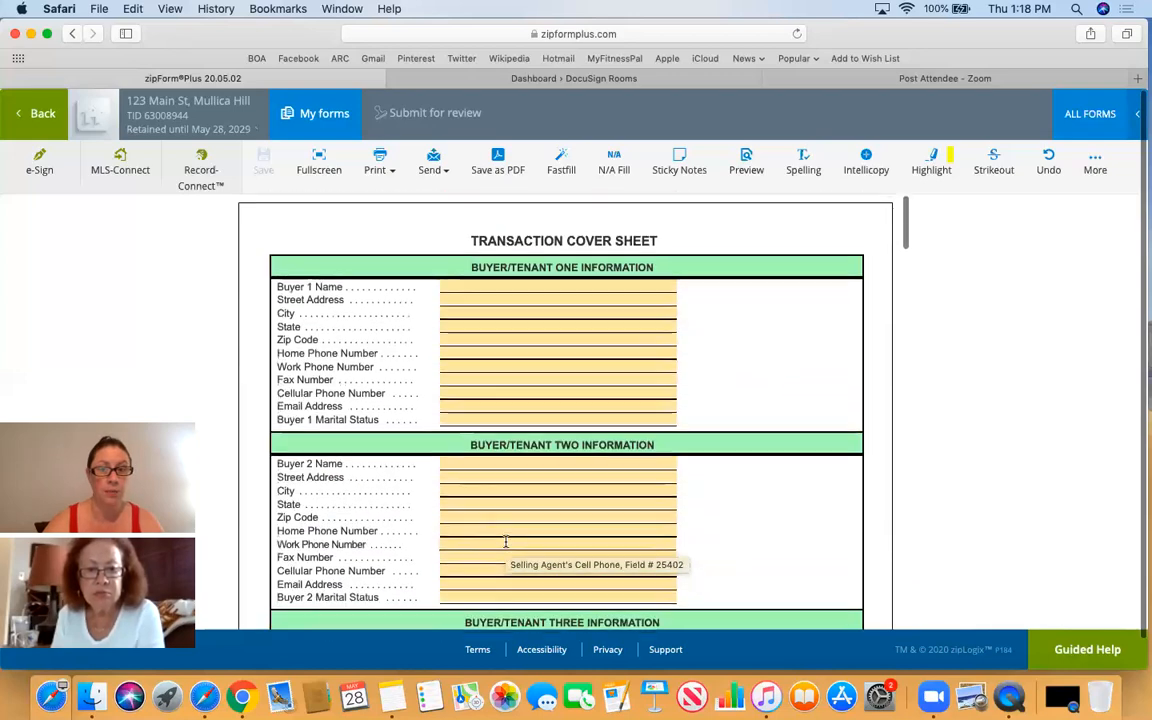
- Fill Buyer 1 Name with the suggested test buyer and Street Address with '123 Main St', then save
left_click(481, 279)
type("Class Test")
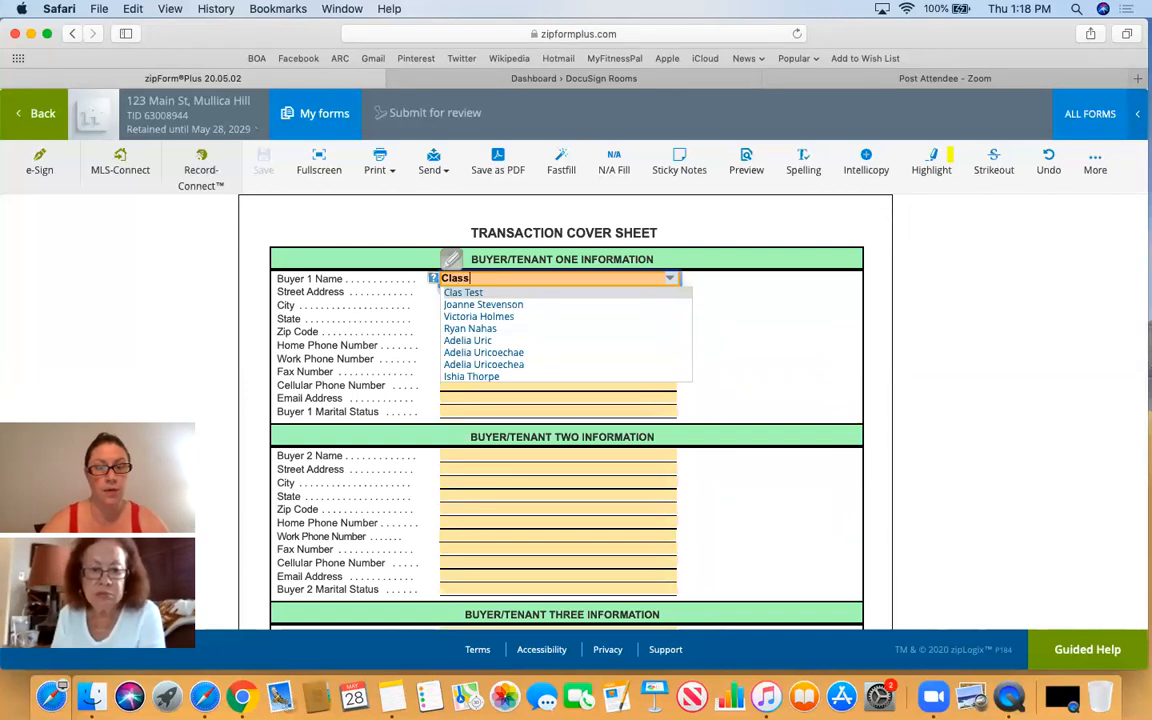
left_click(500, 291)
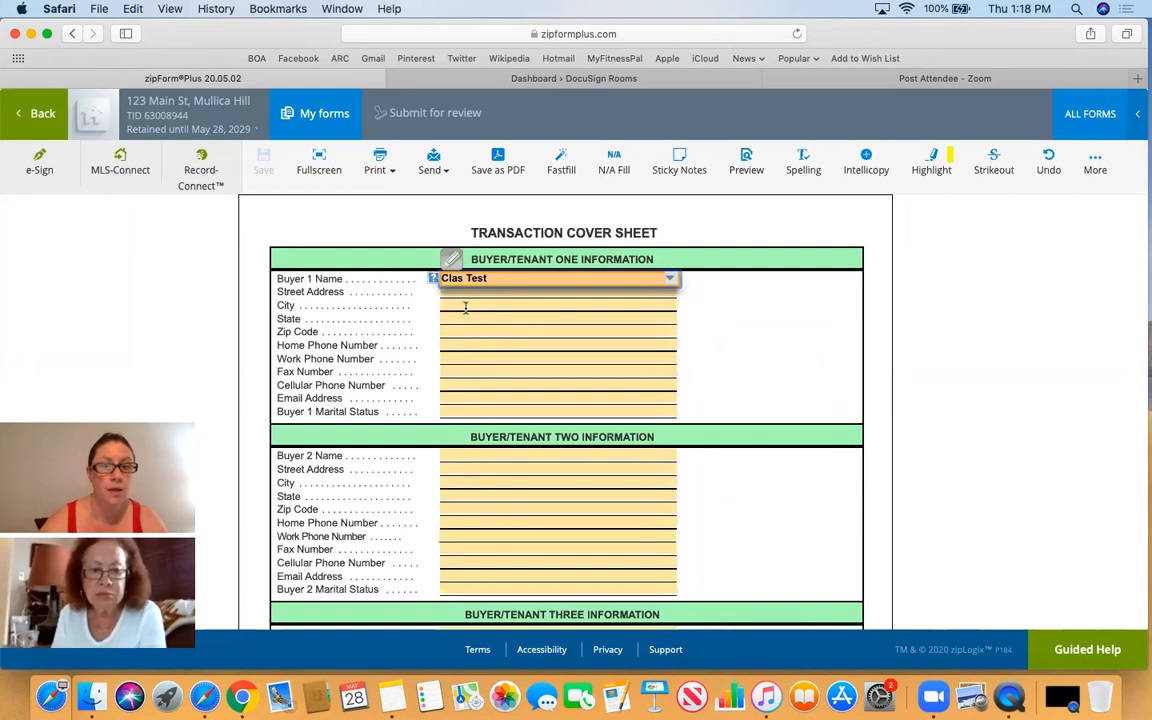
left_click(462, 293)
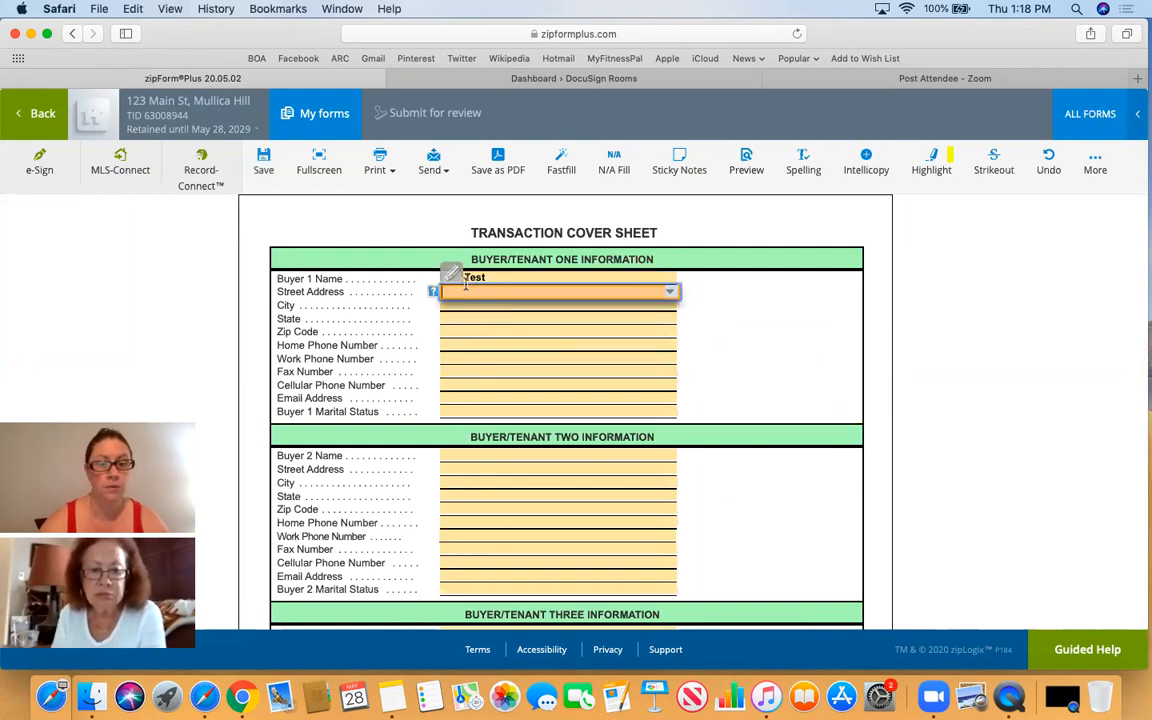
type("123 Main")
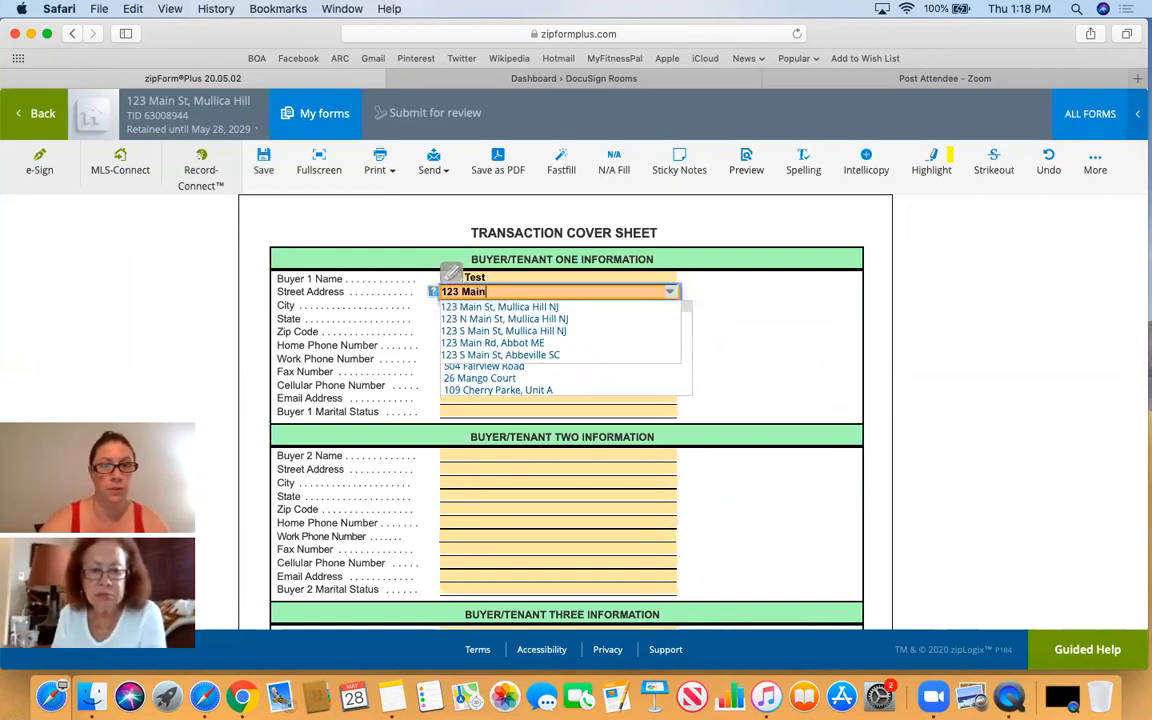
type(" St")
left_click(751, 319)
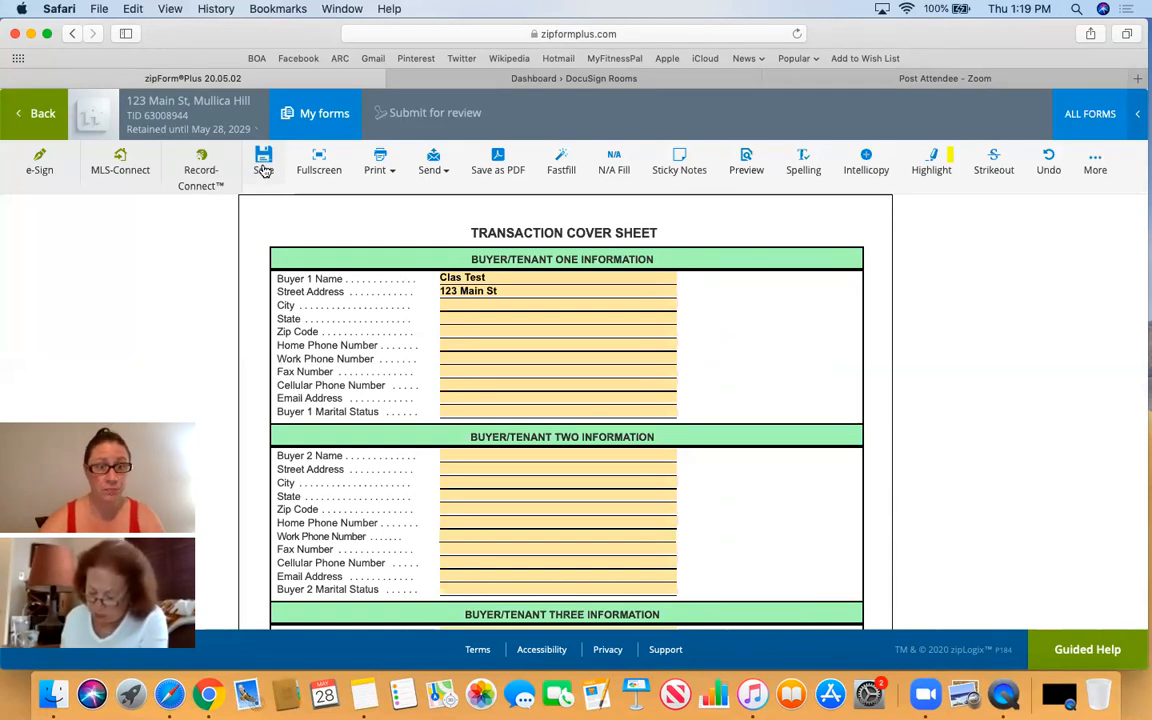
left_click(263, 170)
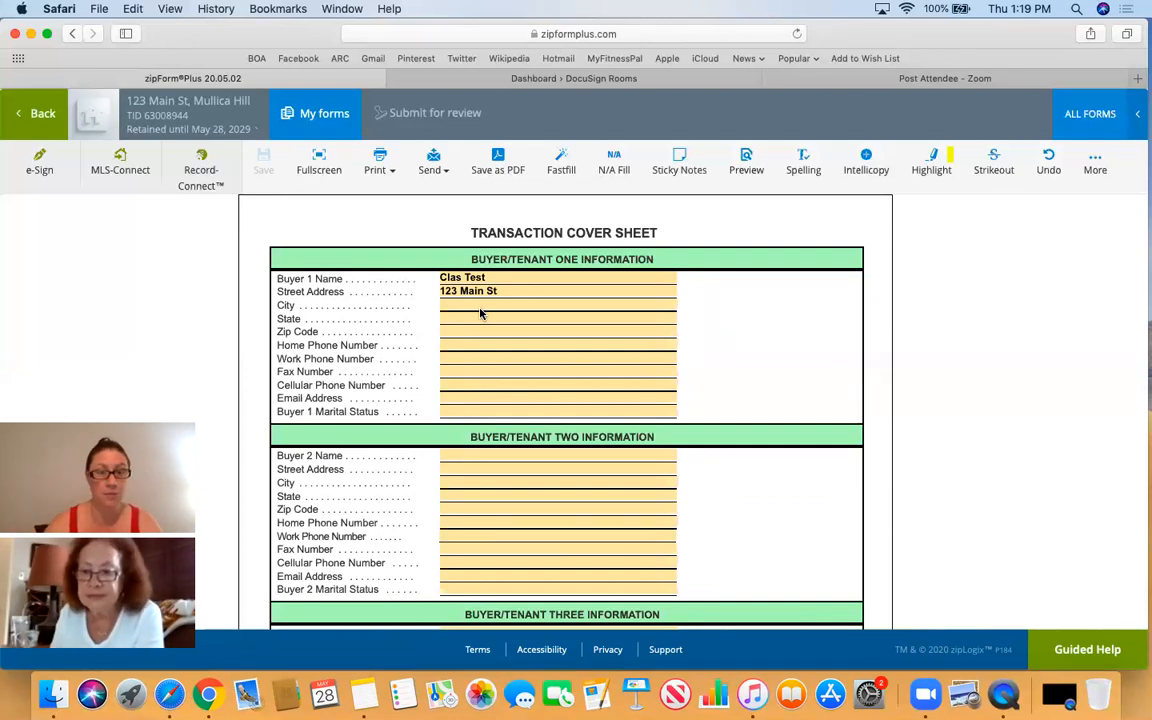
- Leave the Work Phone Number field empty and return to the transaction's Documents page
left_click(522, 359)
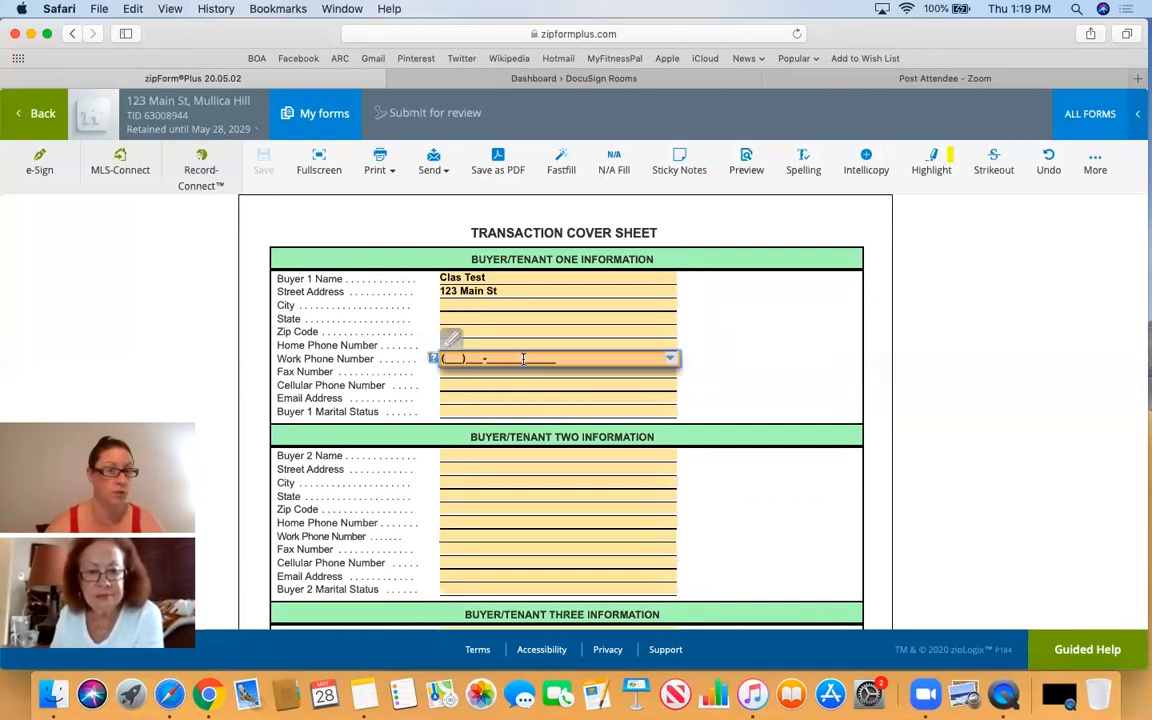
left_click(793, 239)
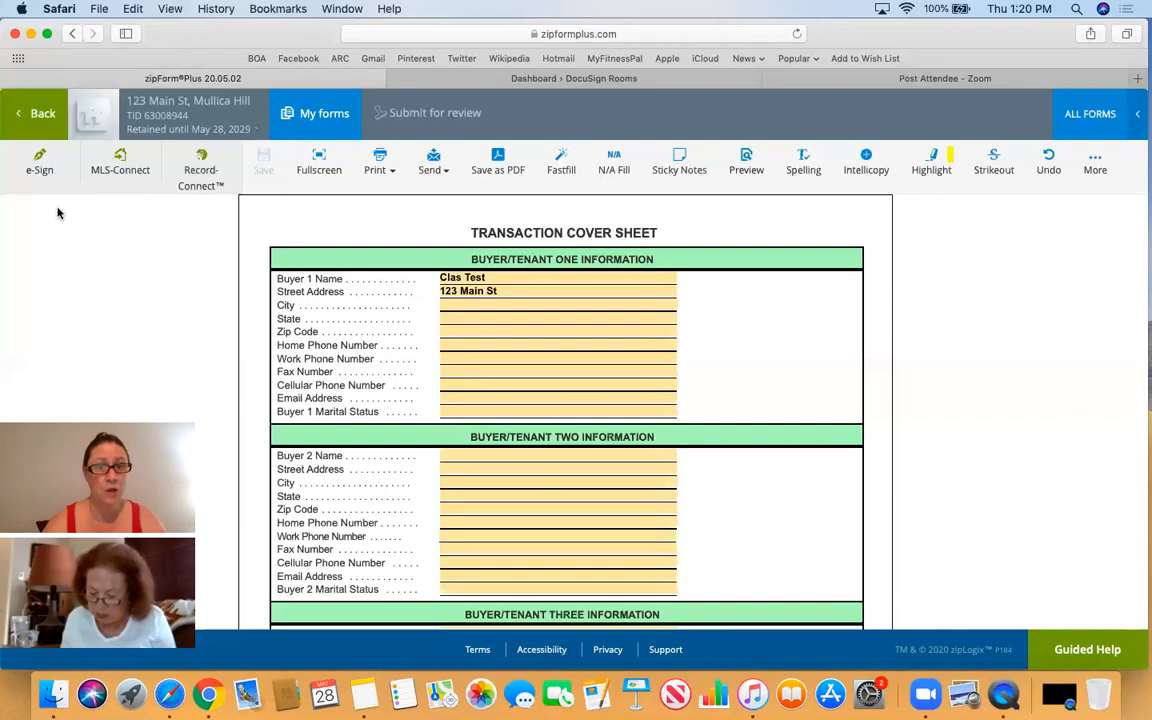
left_click(30, 127)
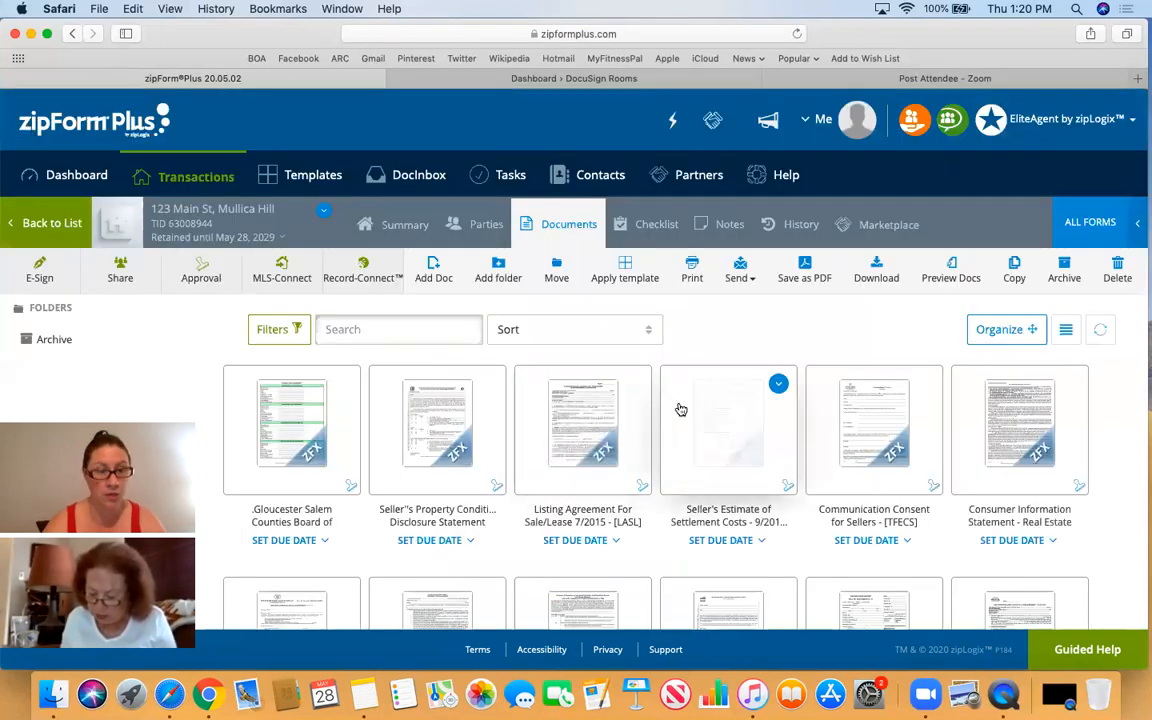
- Switch the Documents page from thumbnails to the detailed list view
scroll(680, 408, "down", 3)
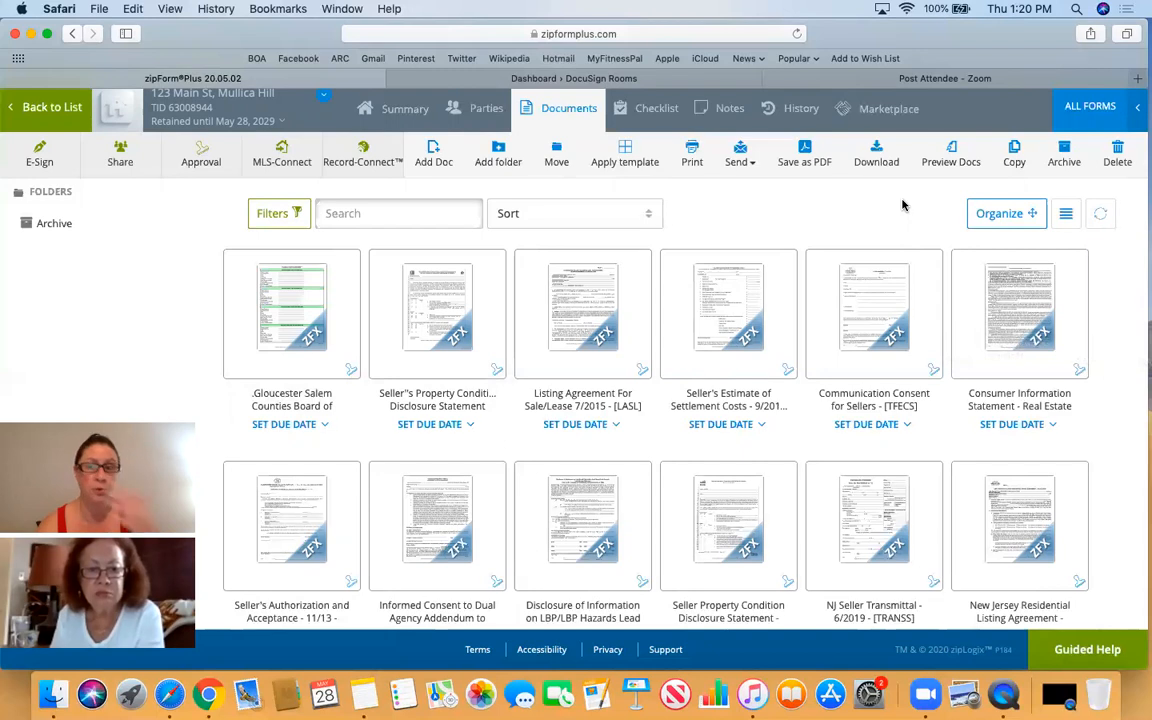
left_click(1065, 216)
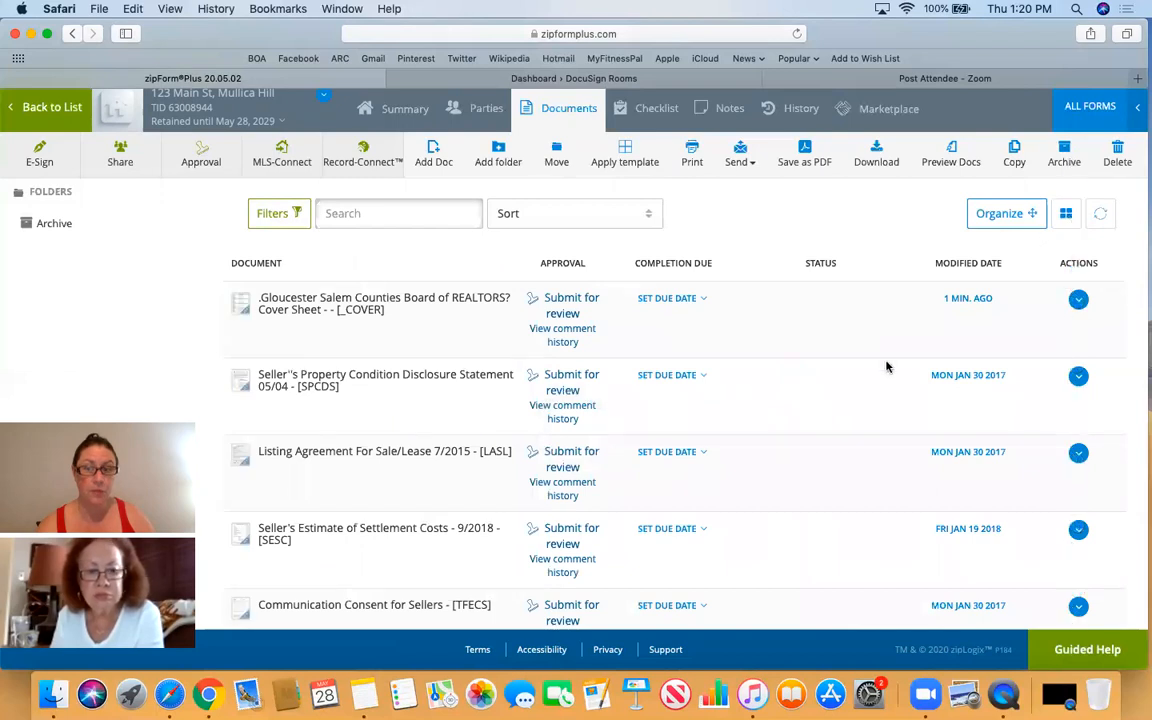
scroll(886, 367, "down", 2)
scroll(886, 367, "down", 1)
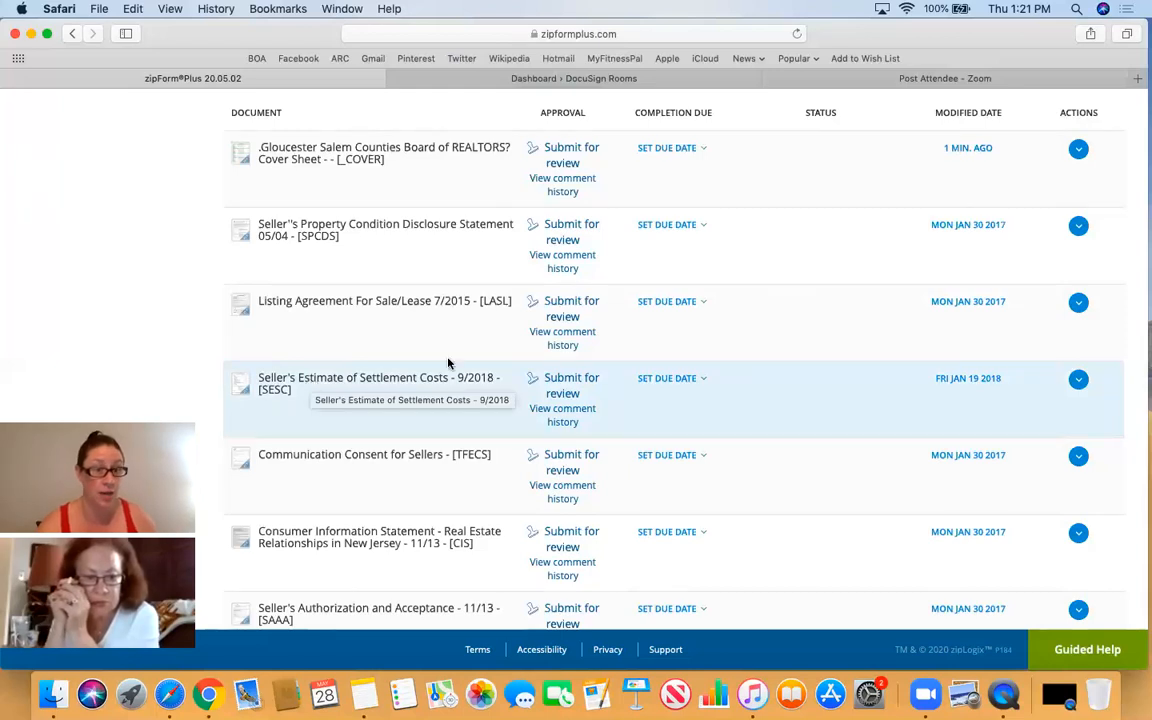
scroll(663, 362, "up", 5)
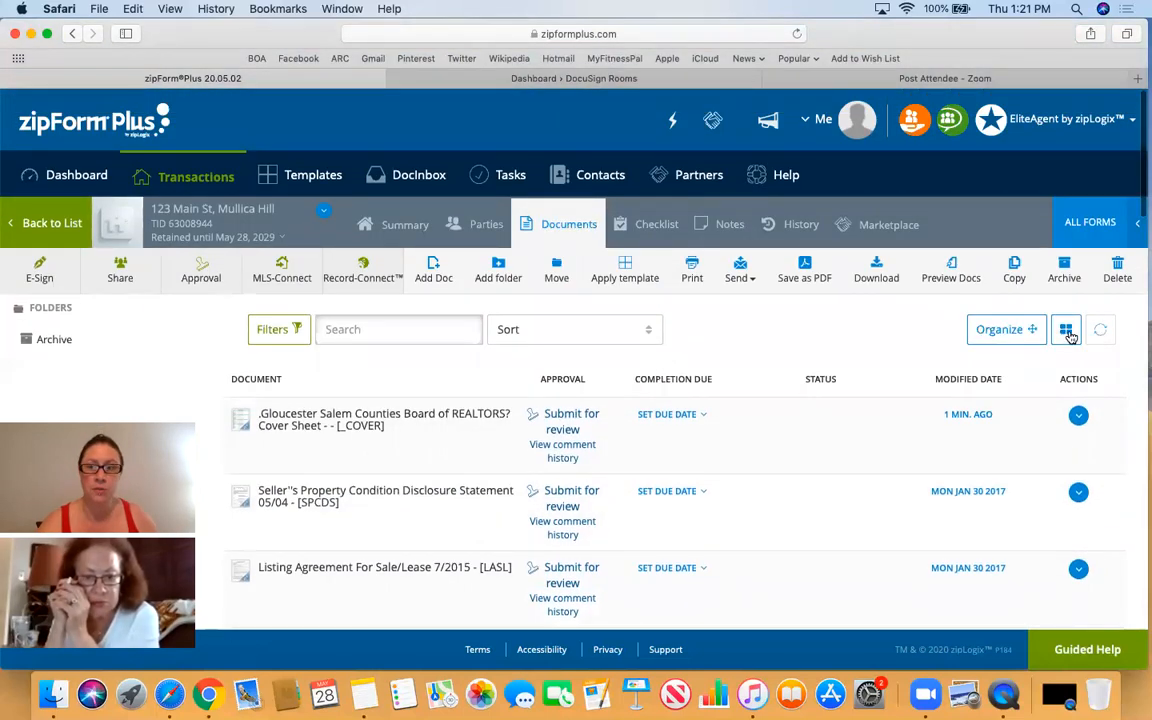
left_click(1066, 330)
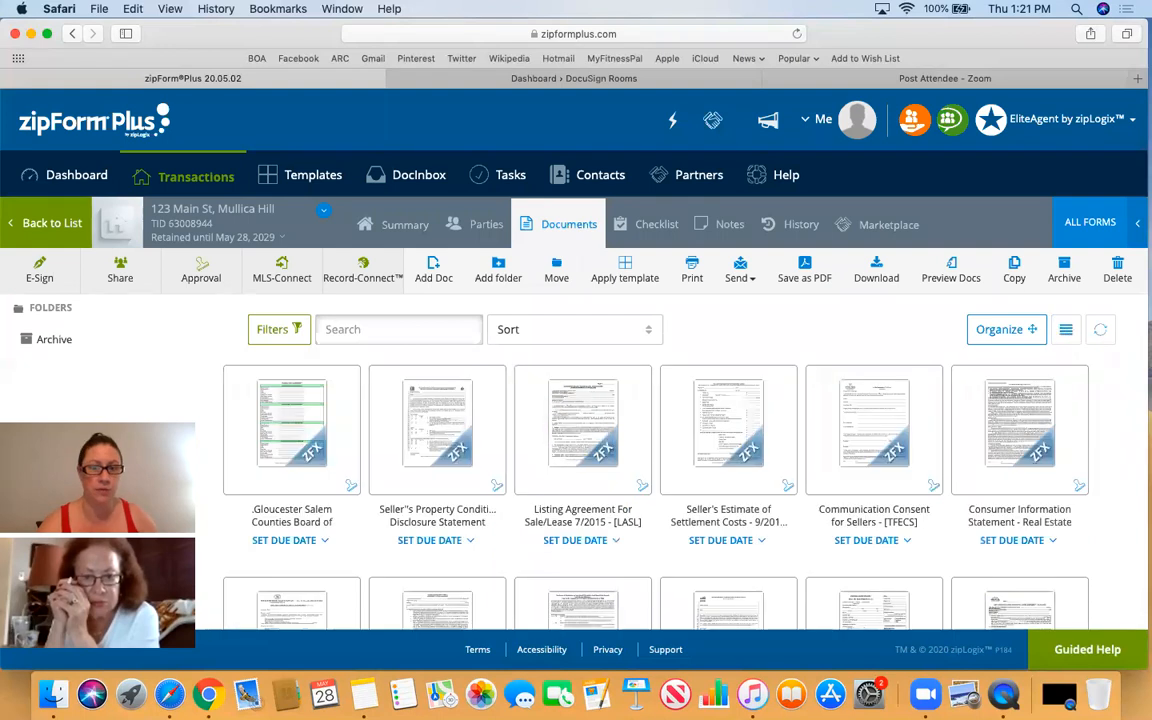
scroll(789, 334, "down", 2)
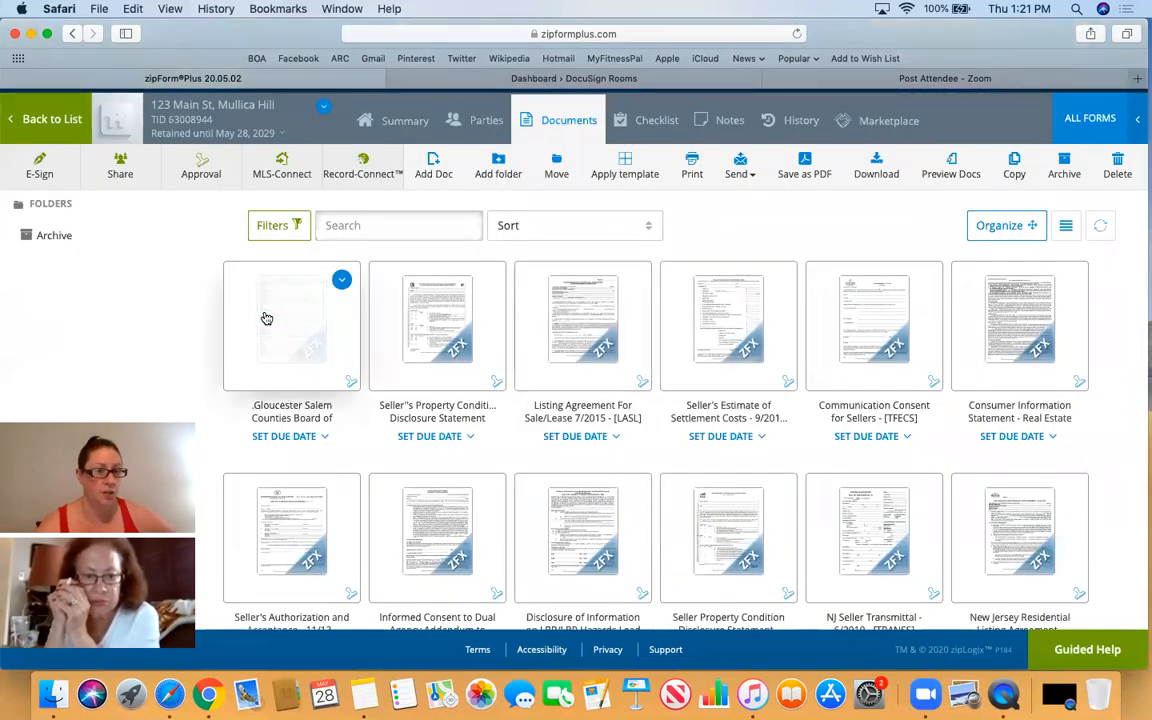
left_click(602, 341)
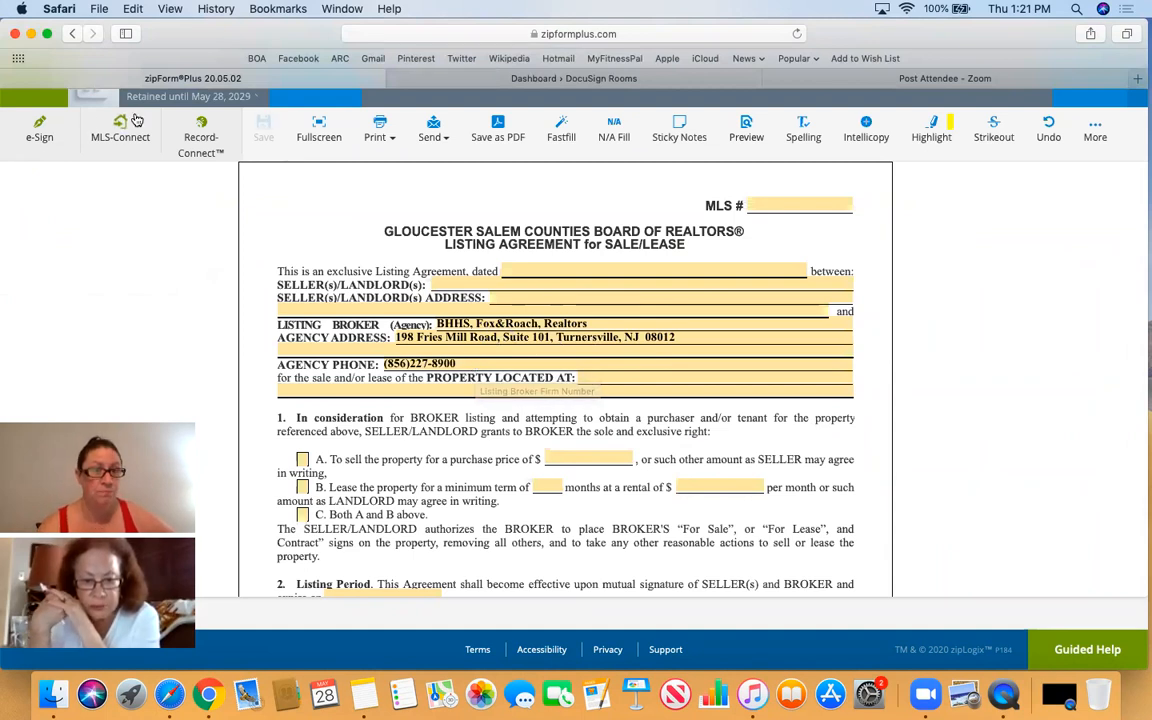
scroll(64, 162, "up", 2)
left_click(25, 112)
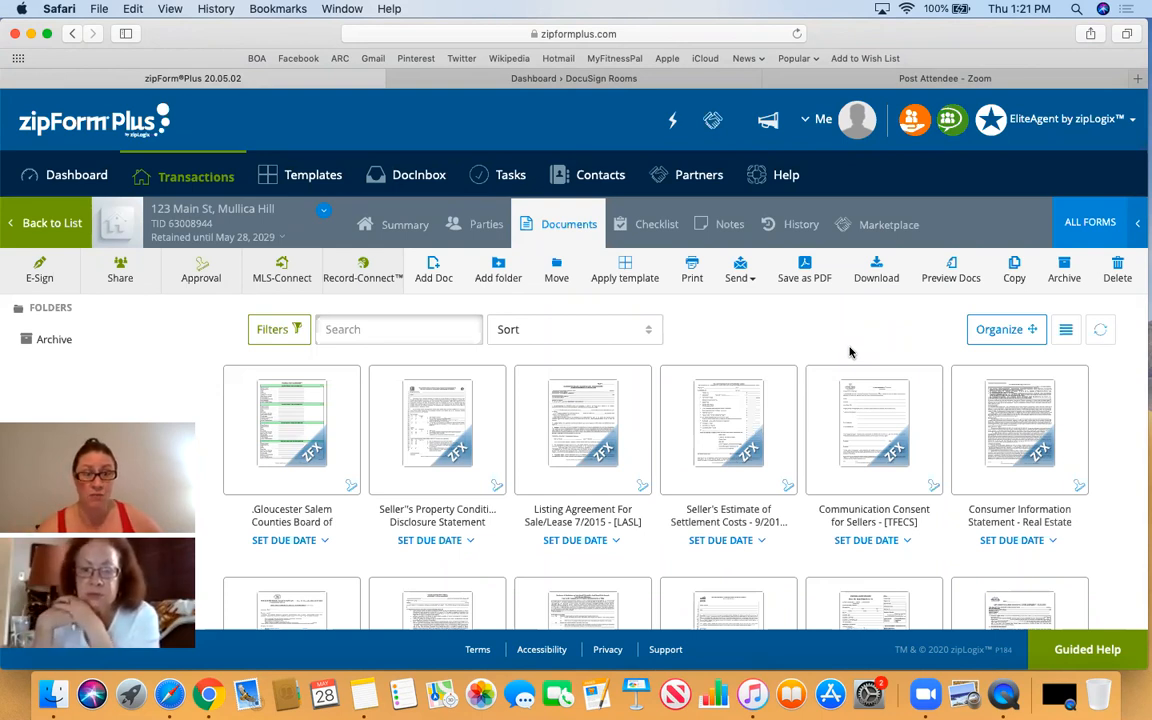
scroll(845, 350, "down", 2)
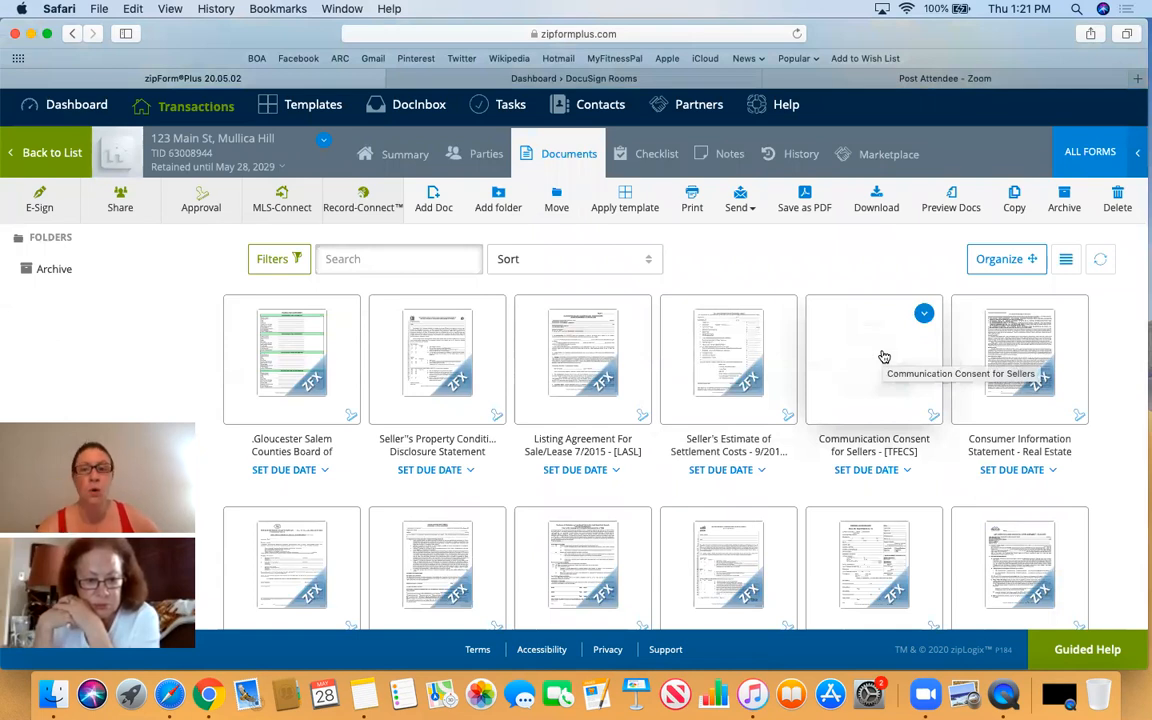
scroll(897, 273, "down", 2)
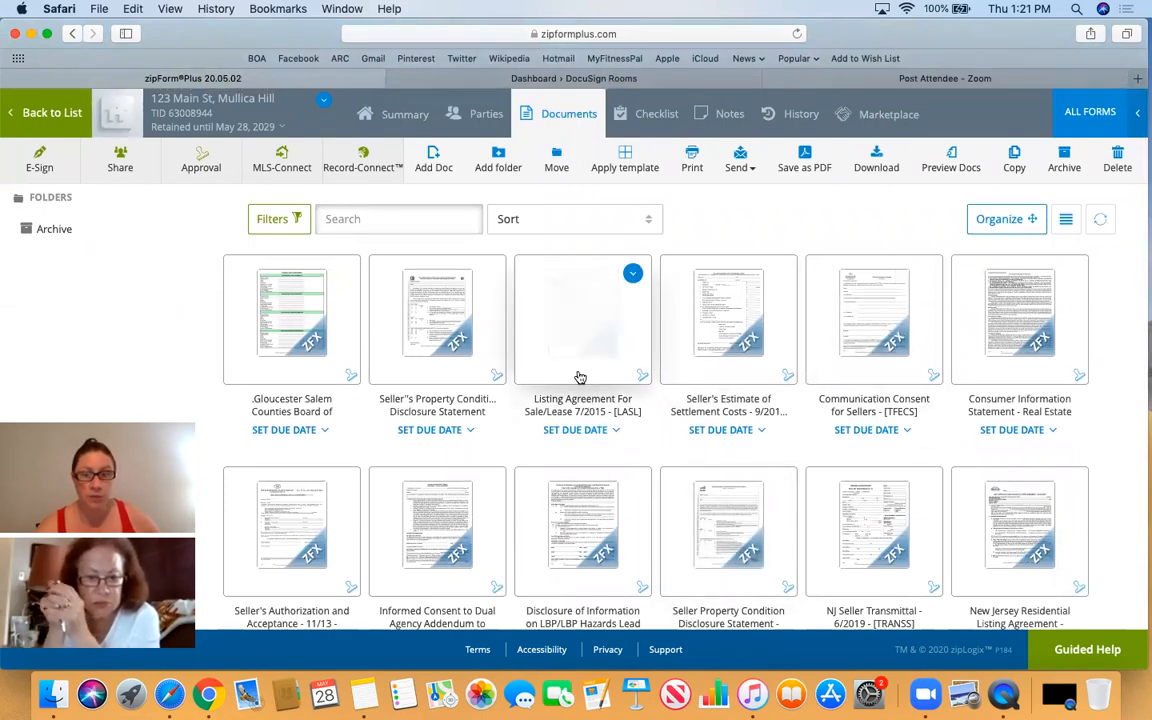
scroll(889, 316, "down", 3)
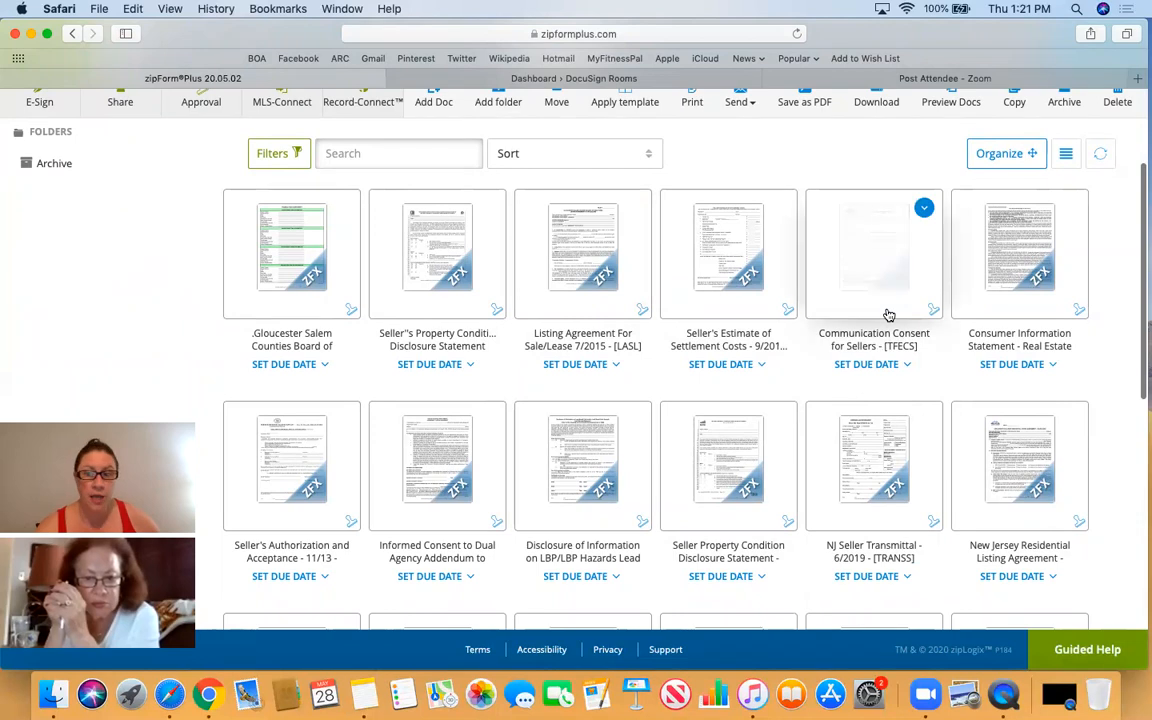
scroll(887, 316, "down", 2)
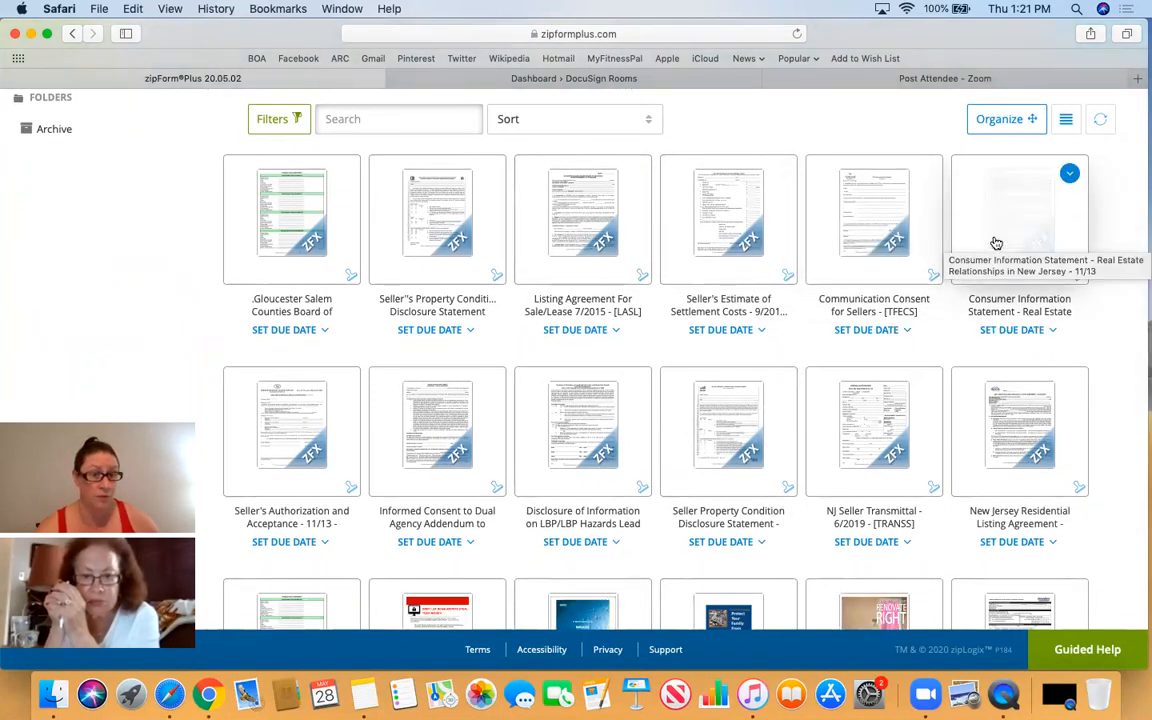
scroll(996, 243, "down", 3)
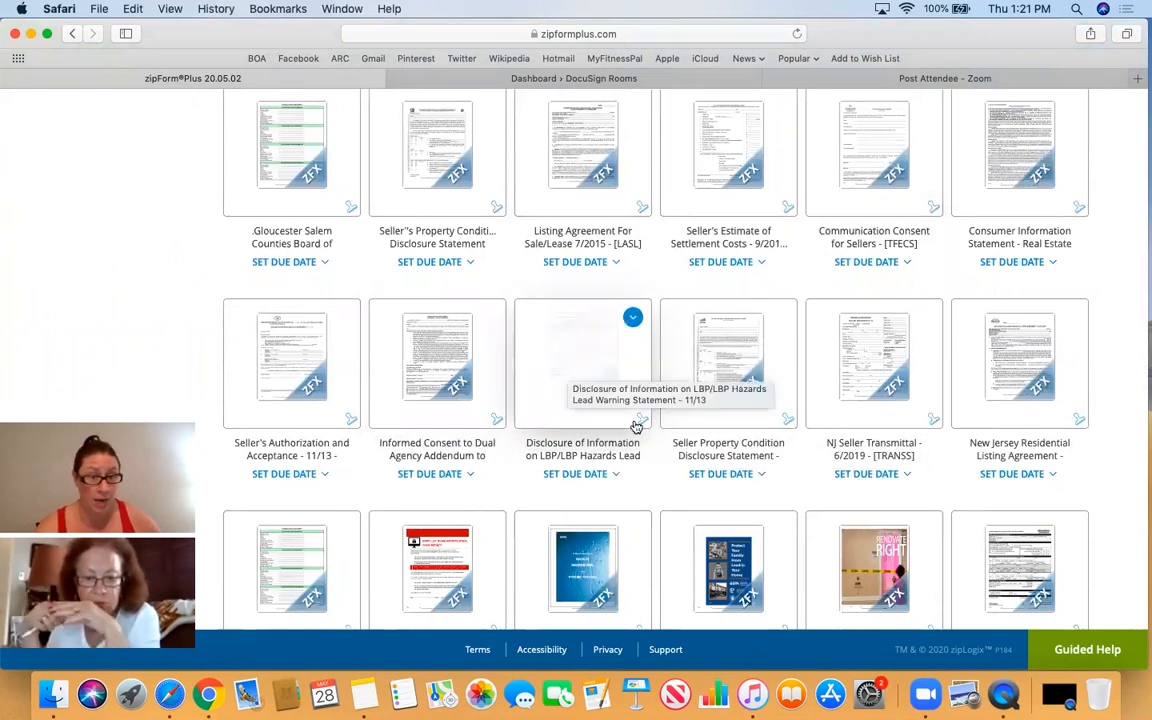
scroll(852, 493, "down", 5)
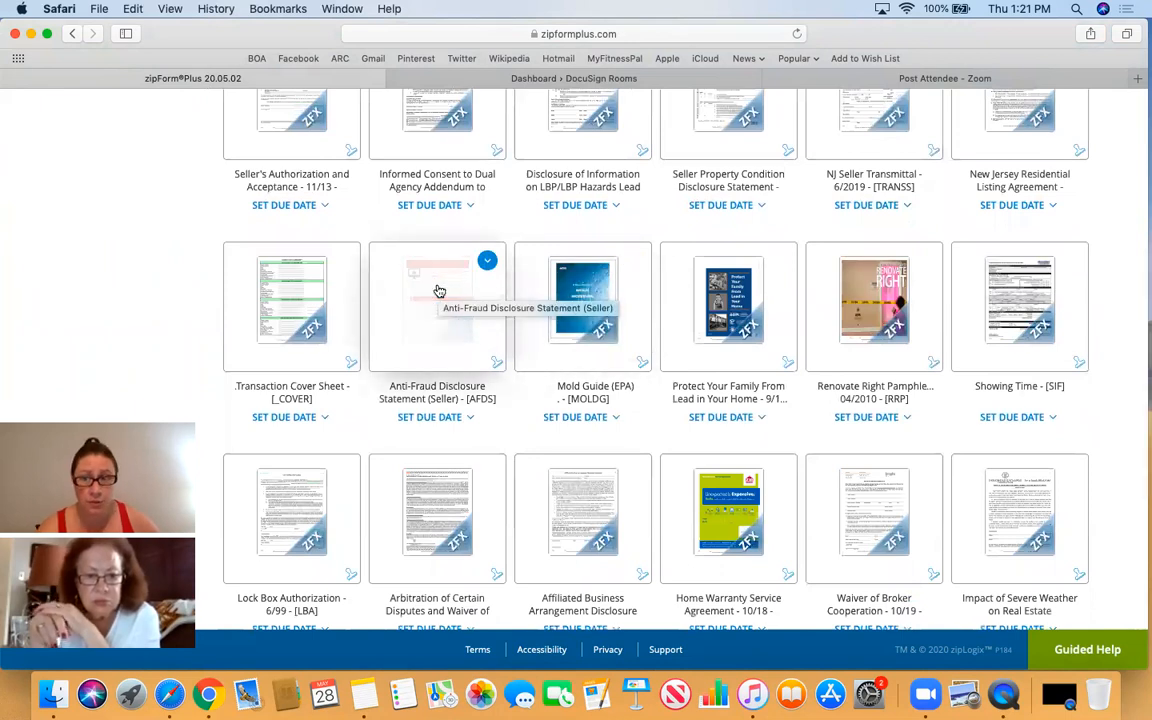
scroll(438, 293, "down", 2)
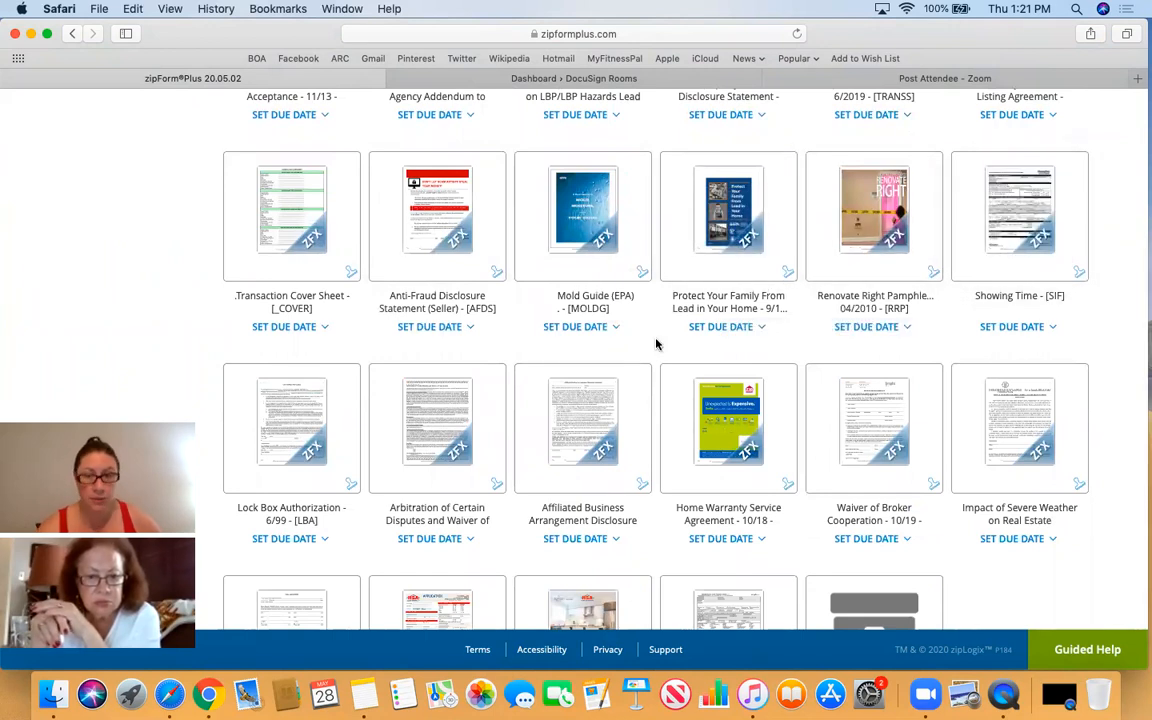
scroll(628, 385, "down", 3)
scroll(617, 398, "down", 1)
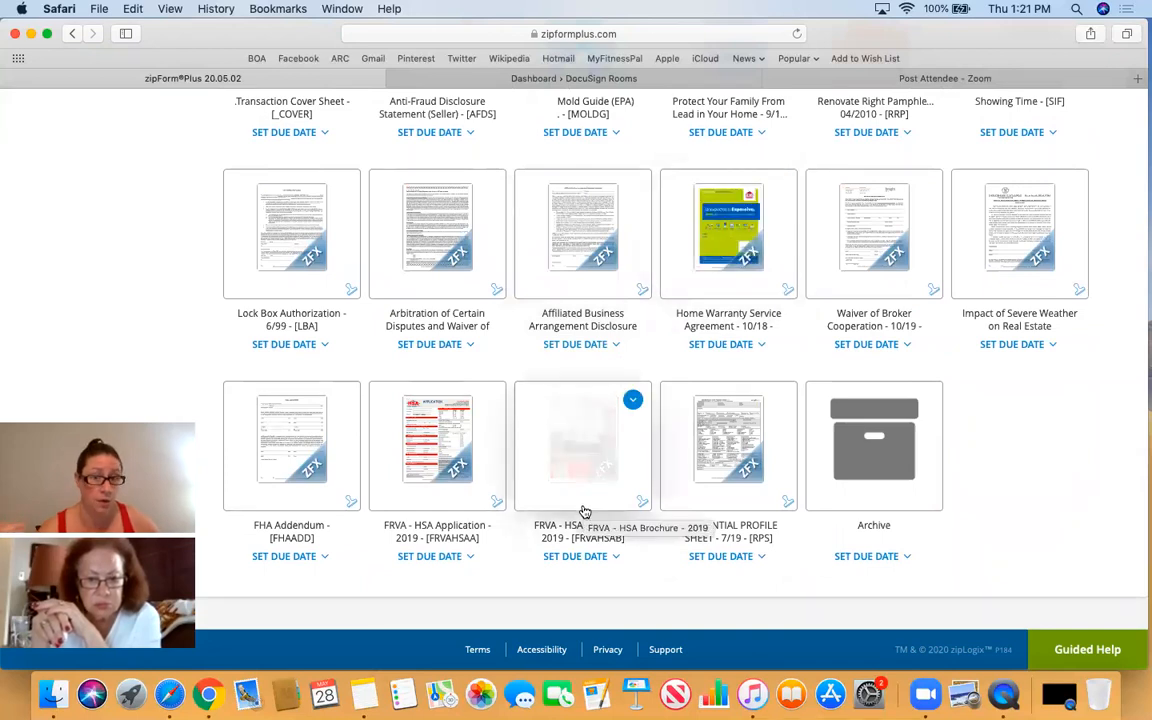
scroll(612, 475, "up", 3)
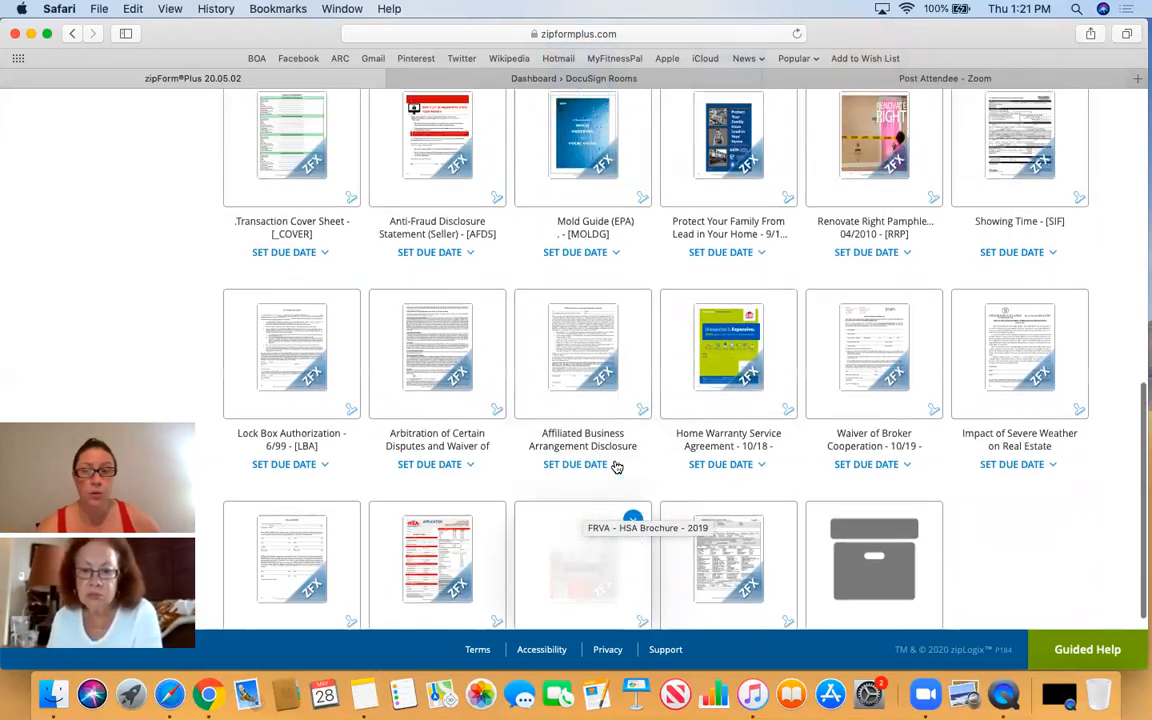
scroll(617, 467, "up", 5)
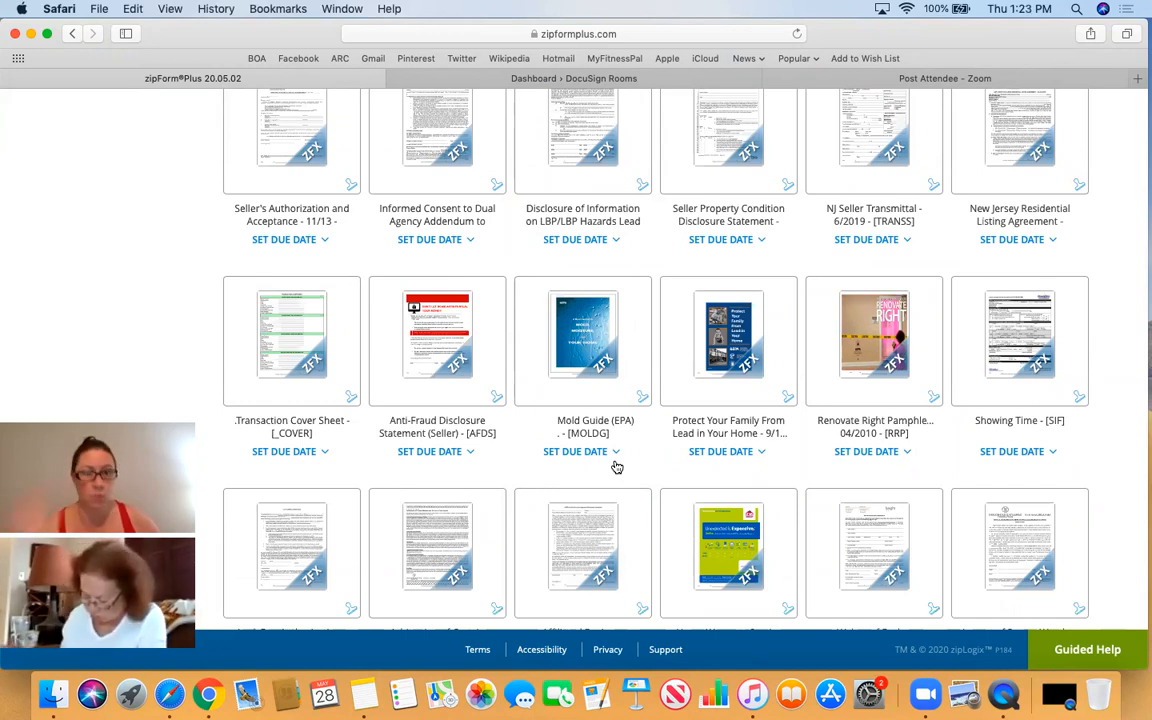
mouse_move(751, 348)
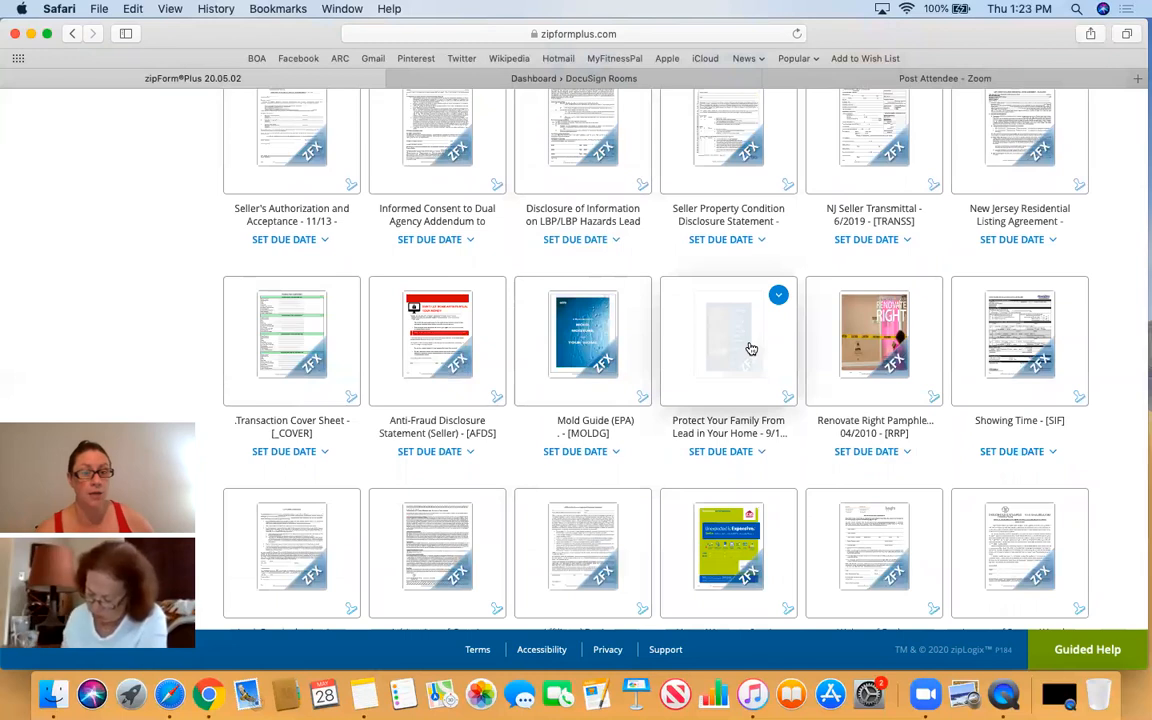
scroll(751, 348, "up", 10)
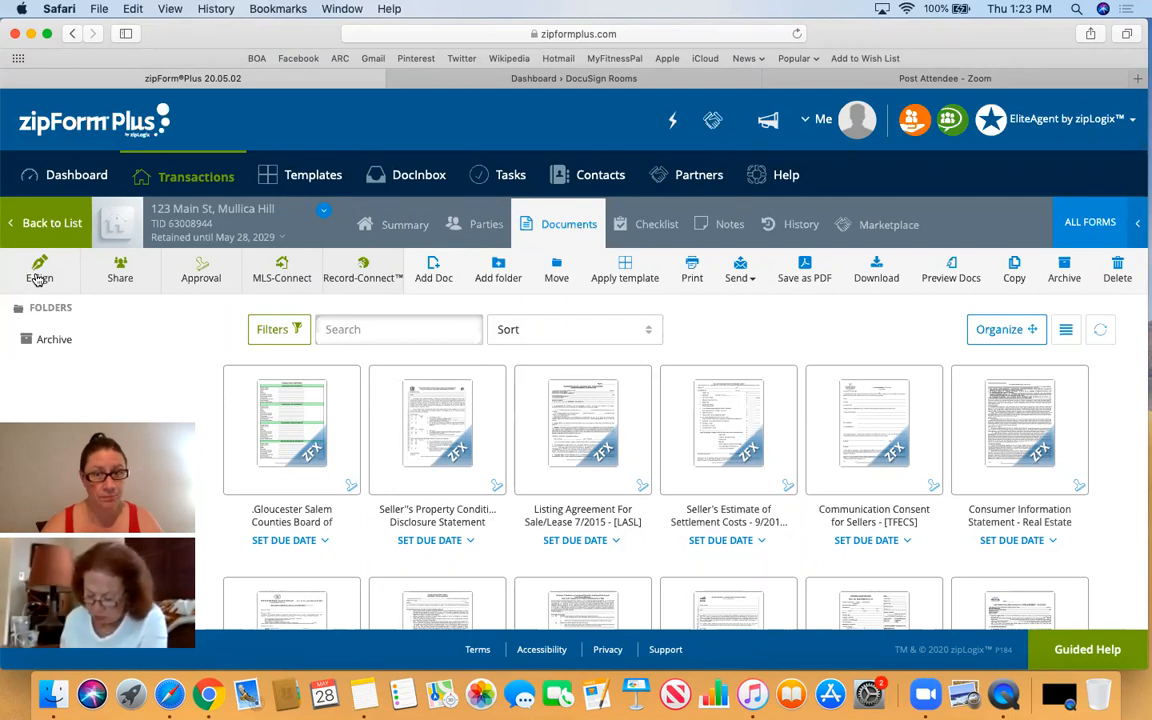
left_click(45, 277)
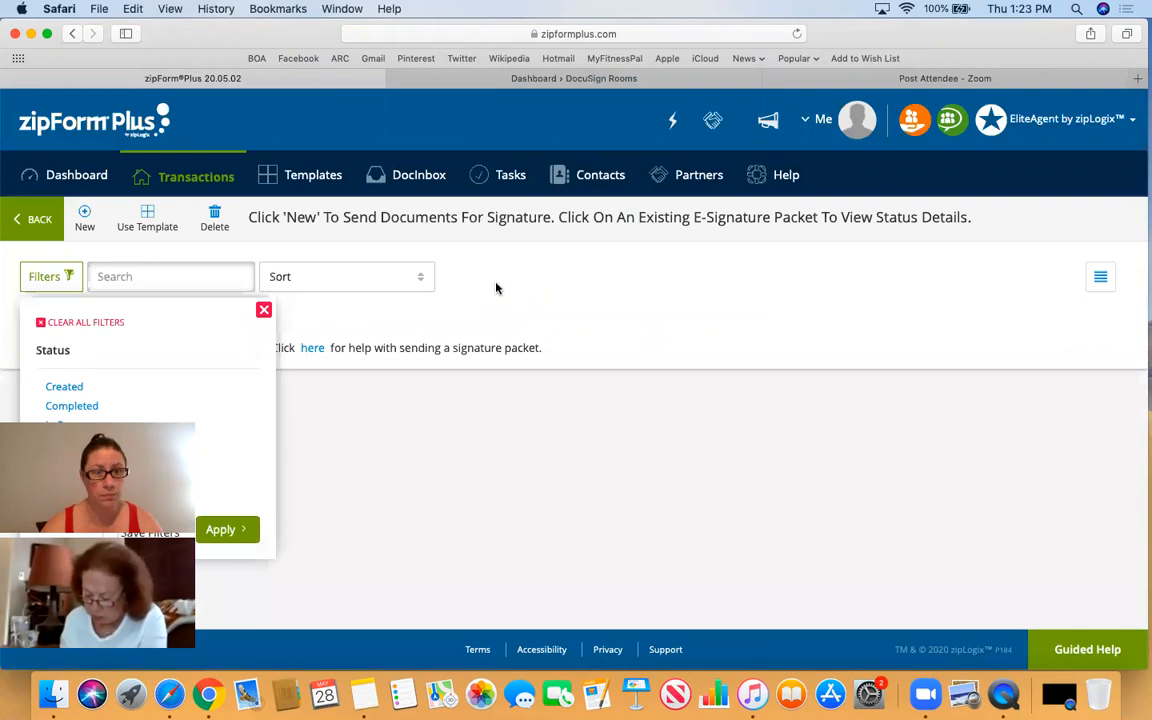
- Close the Filters panel on the empty e-signature packets page
left_click(263, 312)
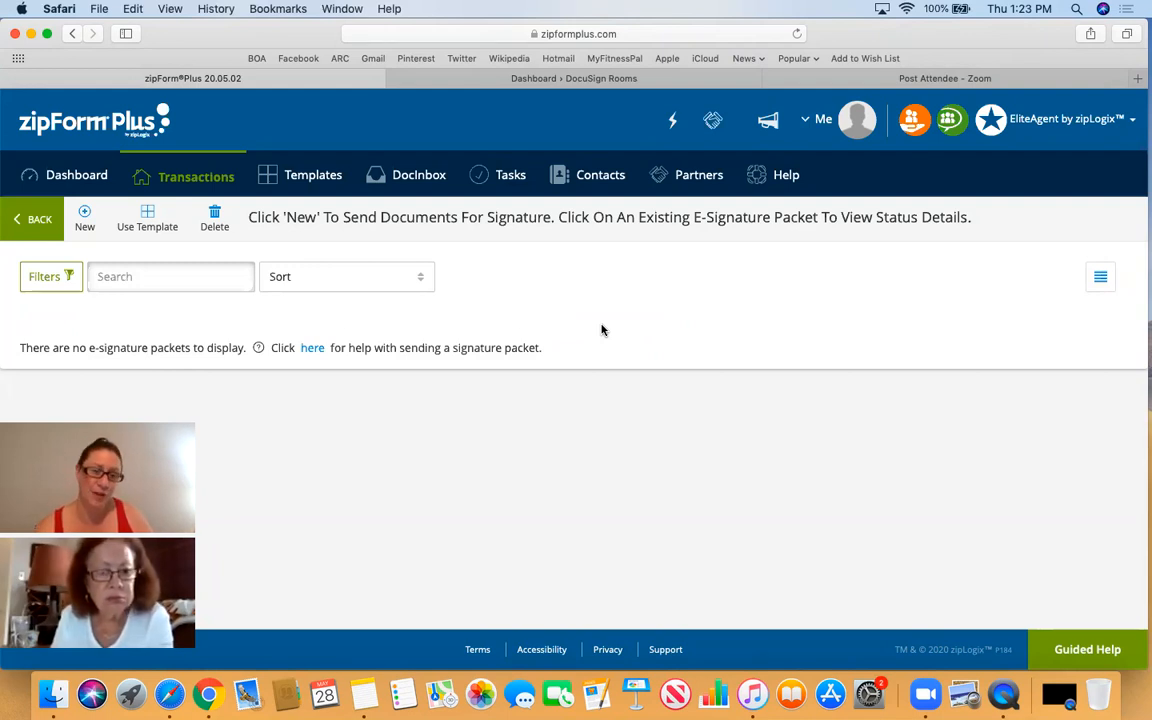
- Start a new signature packet and browse the Documents To Sign list
left_click(85, 226)
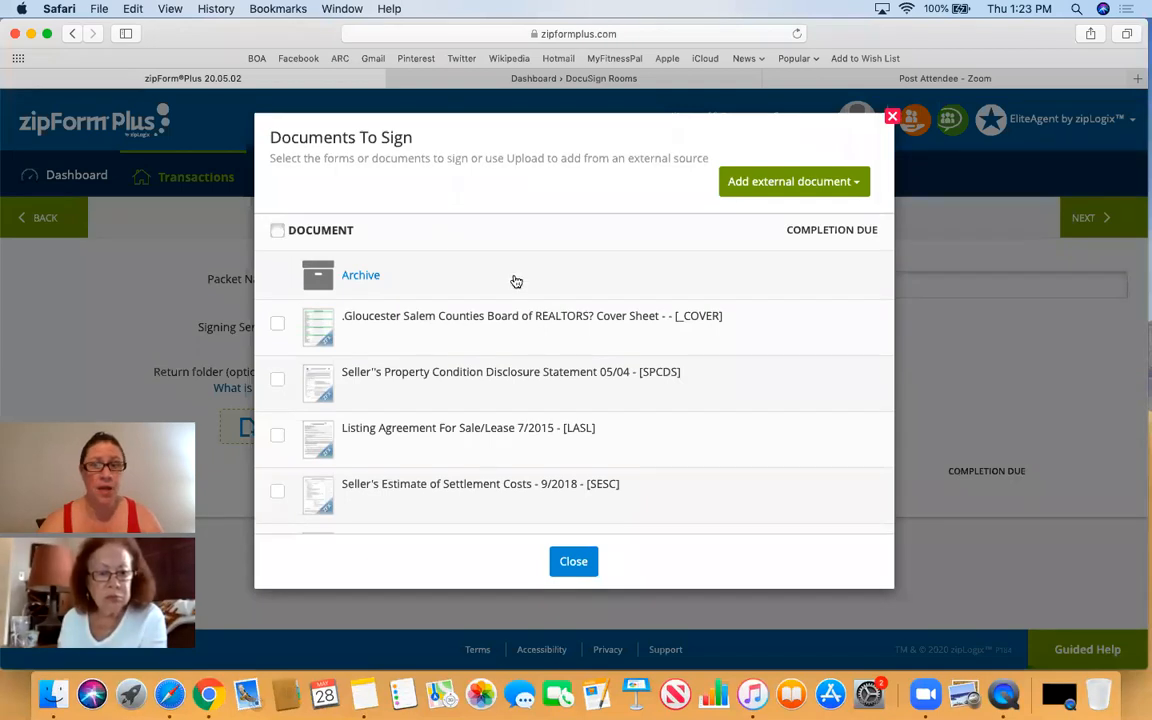
scroll(568, 308, "down", 8)
scroll(568, 308, "down", 15)
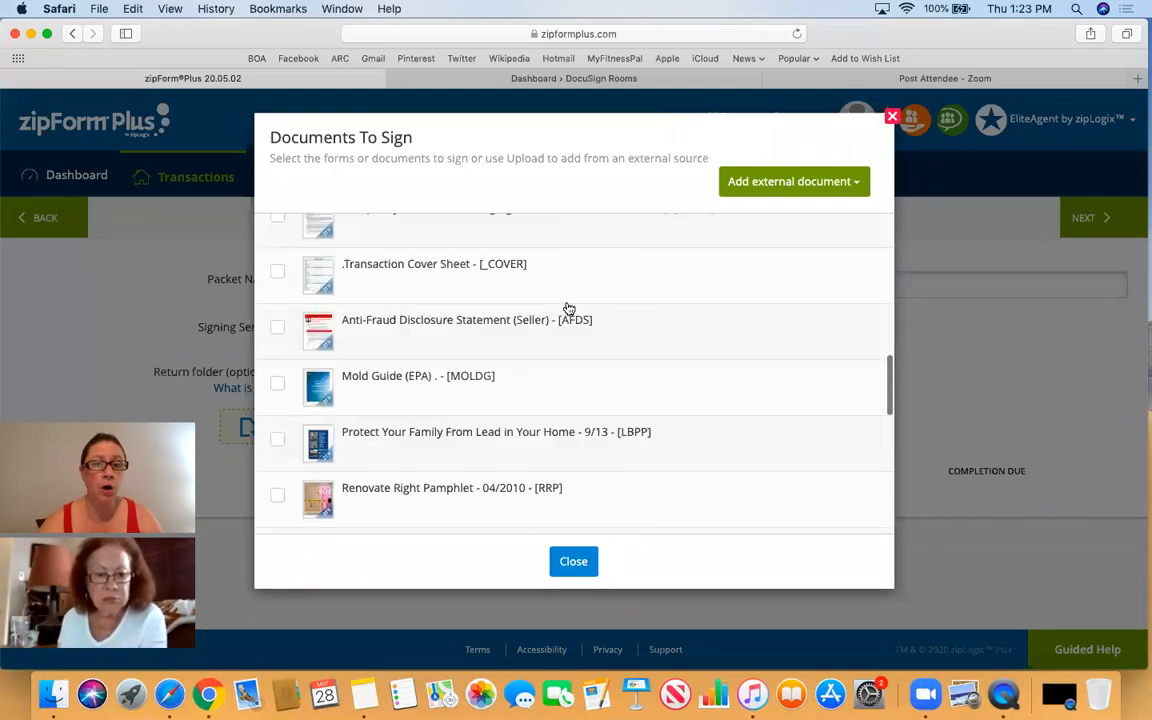
scroll(568, 308, "up", 20)
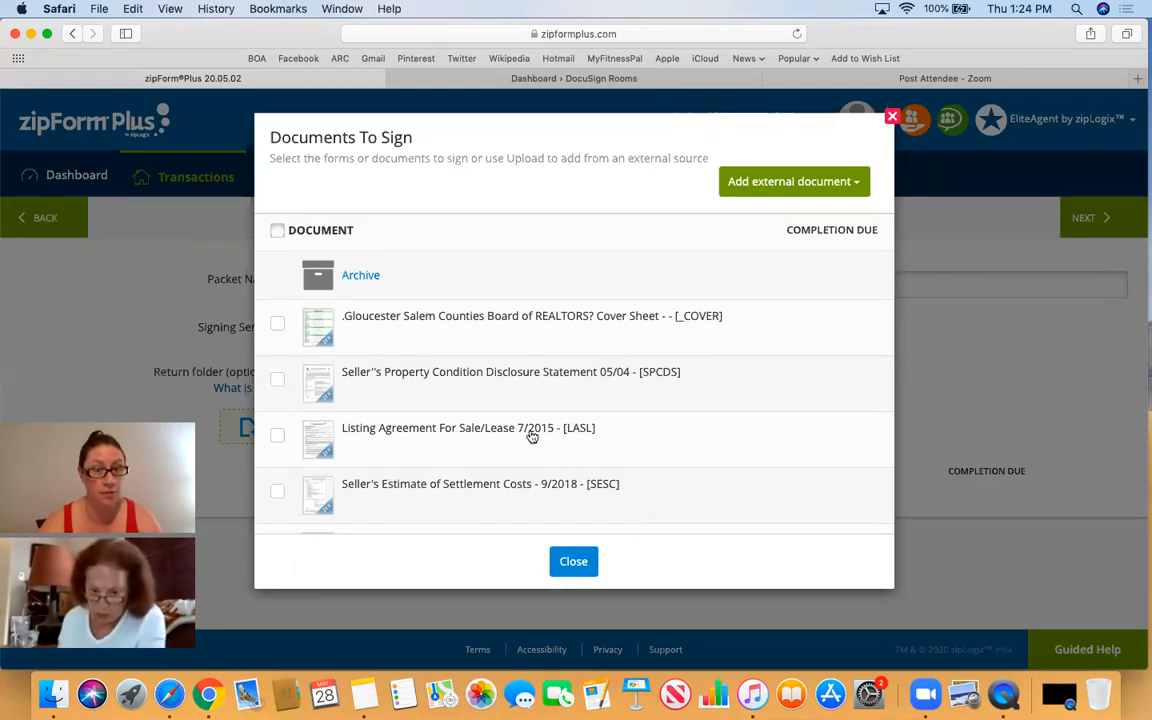
- Tick Listing Agreement, Communication Consent, Seller's Authorization, Informed Consent and Anti-Fraud Disclosure Statement
left_click(277, 441)
scroll(278, 440, "down", 3)
left_click(279, 376)
scroll(281, 378, "down", 3)
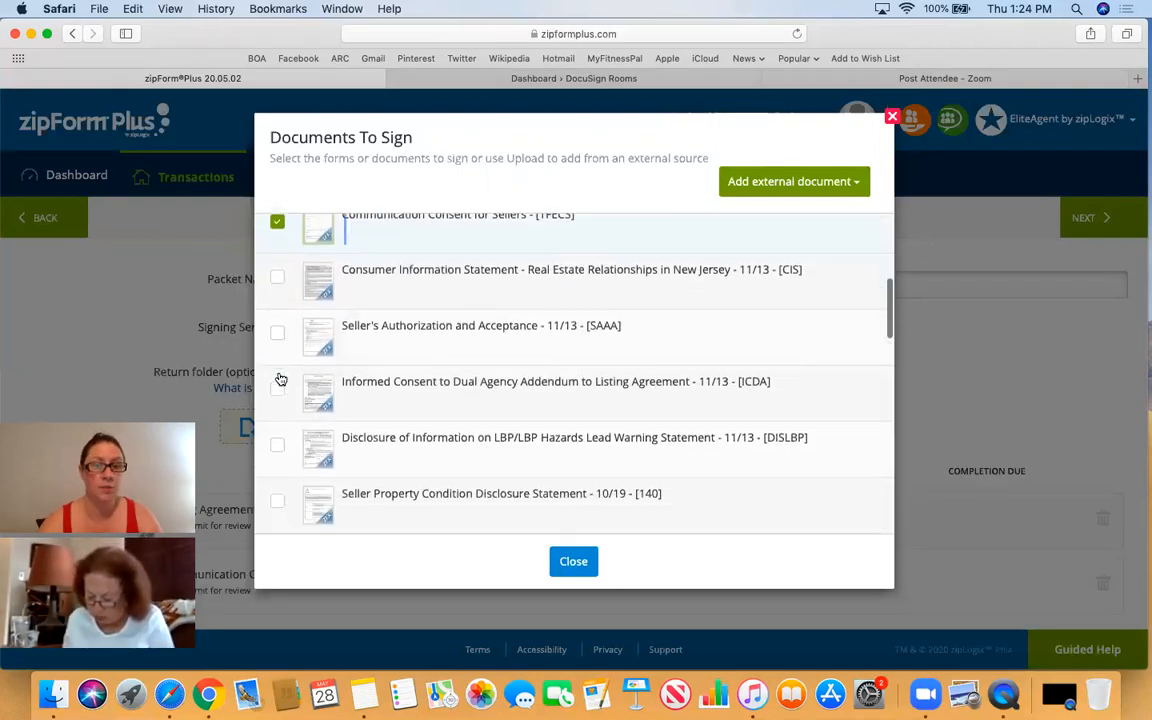
left_click(277, 332)
scroll(278, 334, "down", 1)
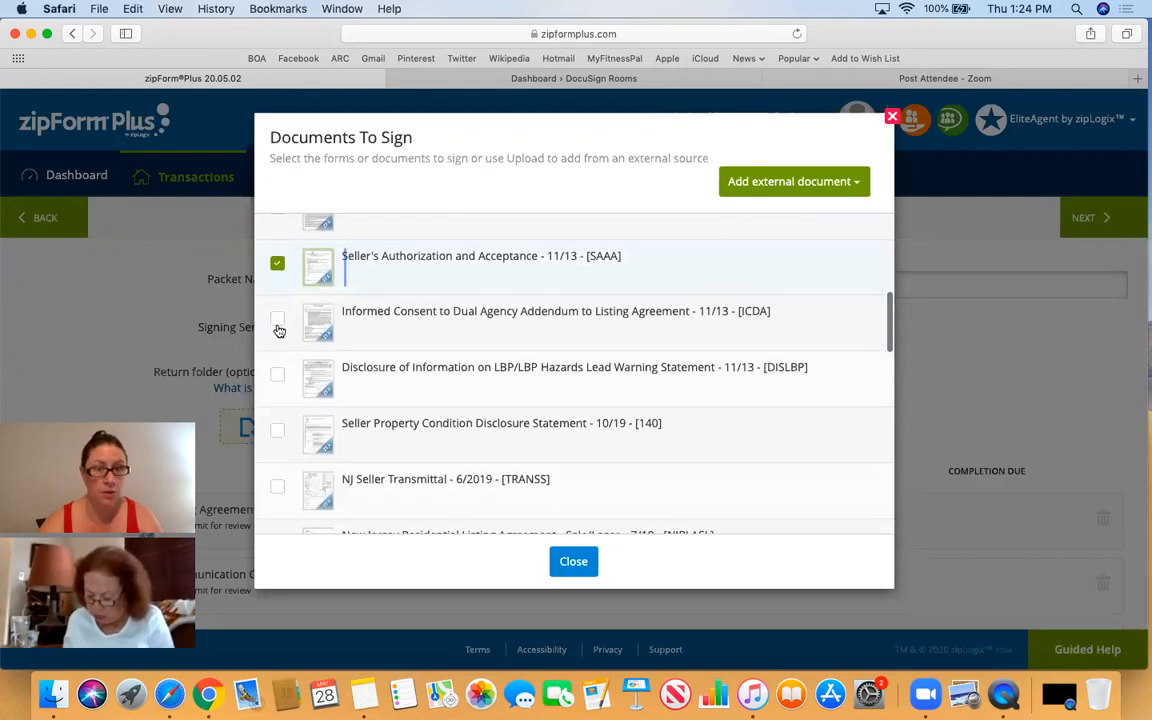
left_click(278, 324)
scroll(284, 381, "down", 1)
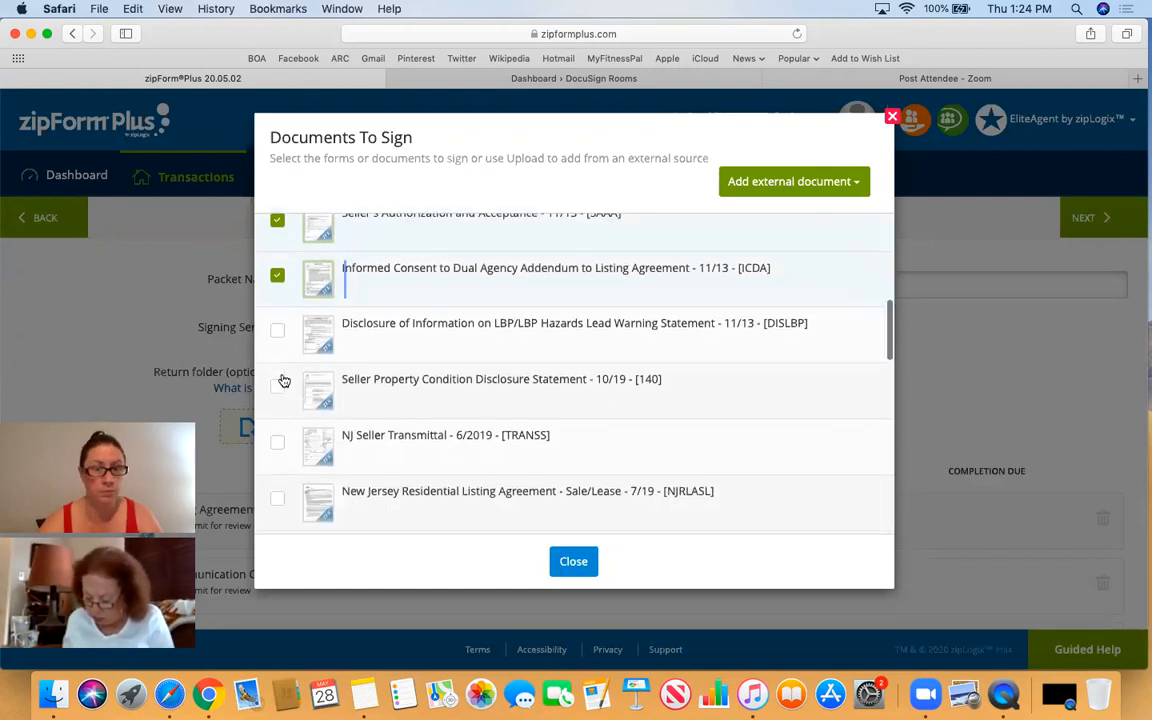
scroll(284, 385, "down", 3)
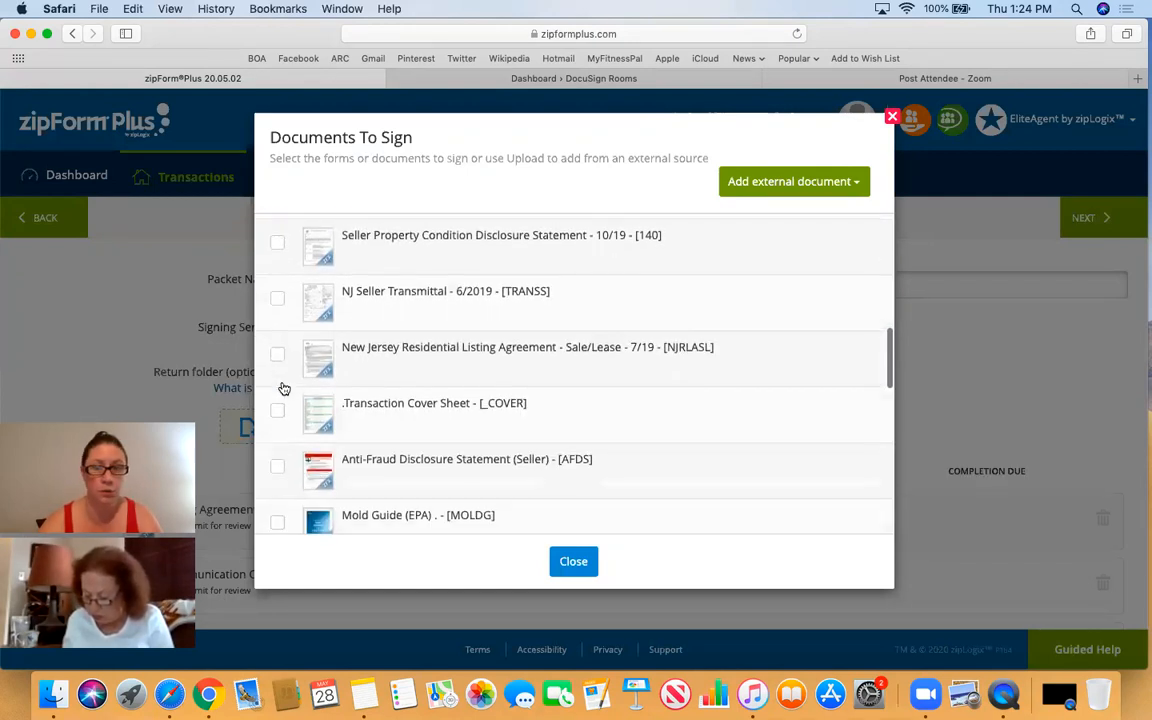
left_click(277, 468)
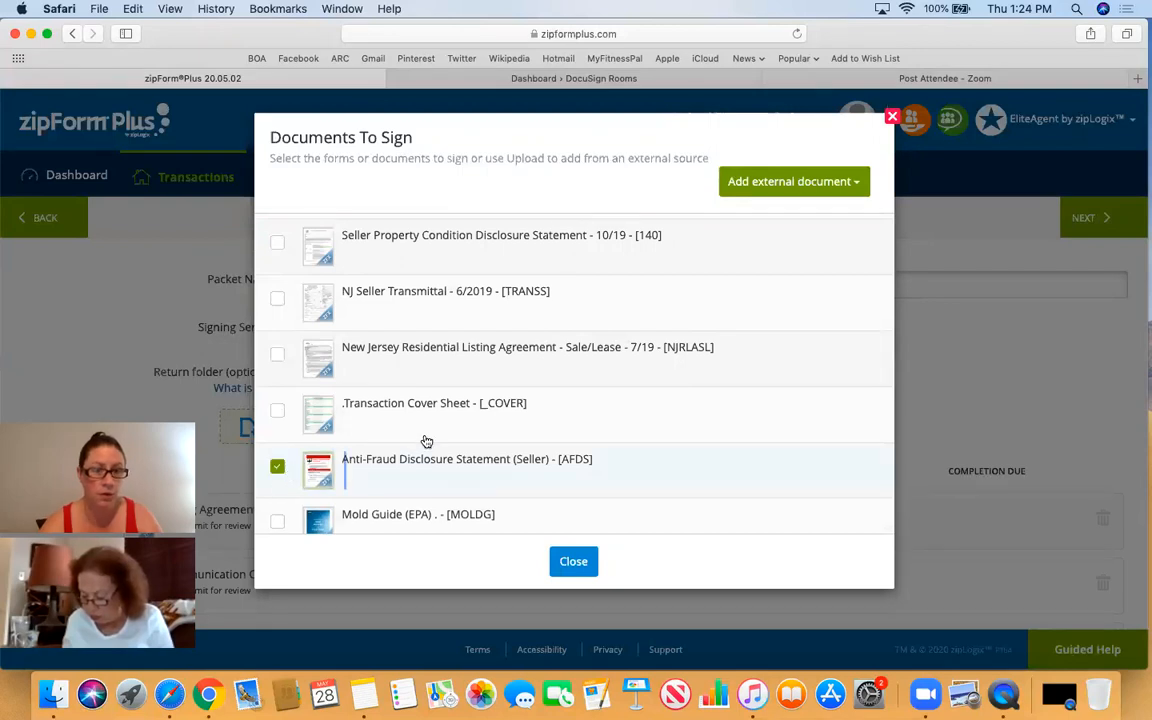
scroll(426, 441, "down", 2)
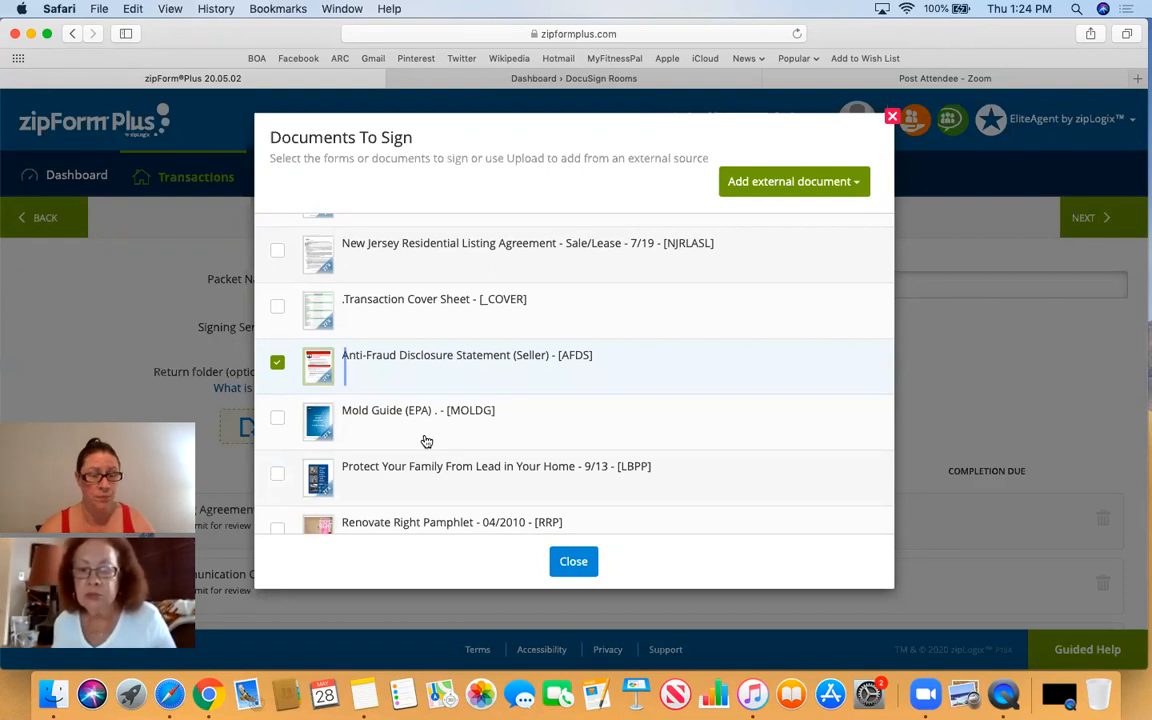
scroll(426, 441, "up", 10)
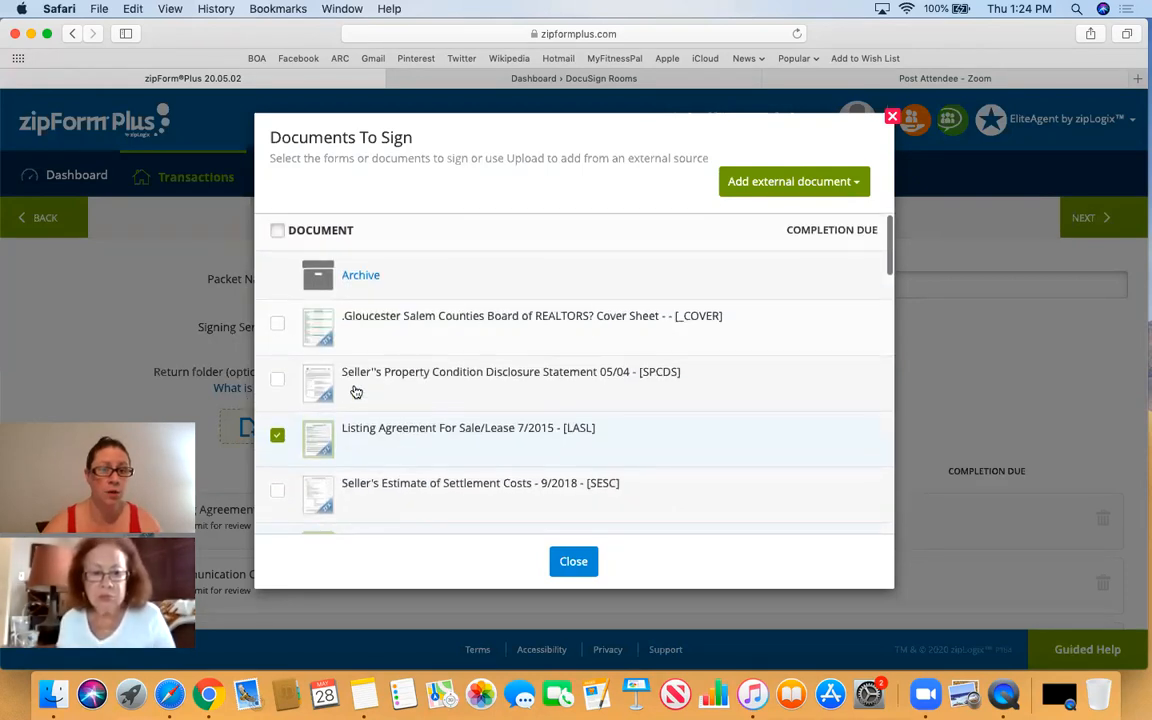
scroll(363, 392, "down", 2)
scroll(362, 391, "down", 1)
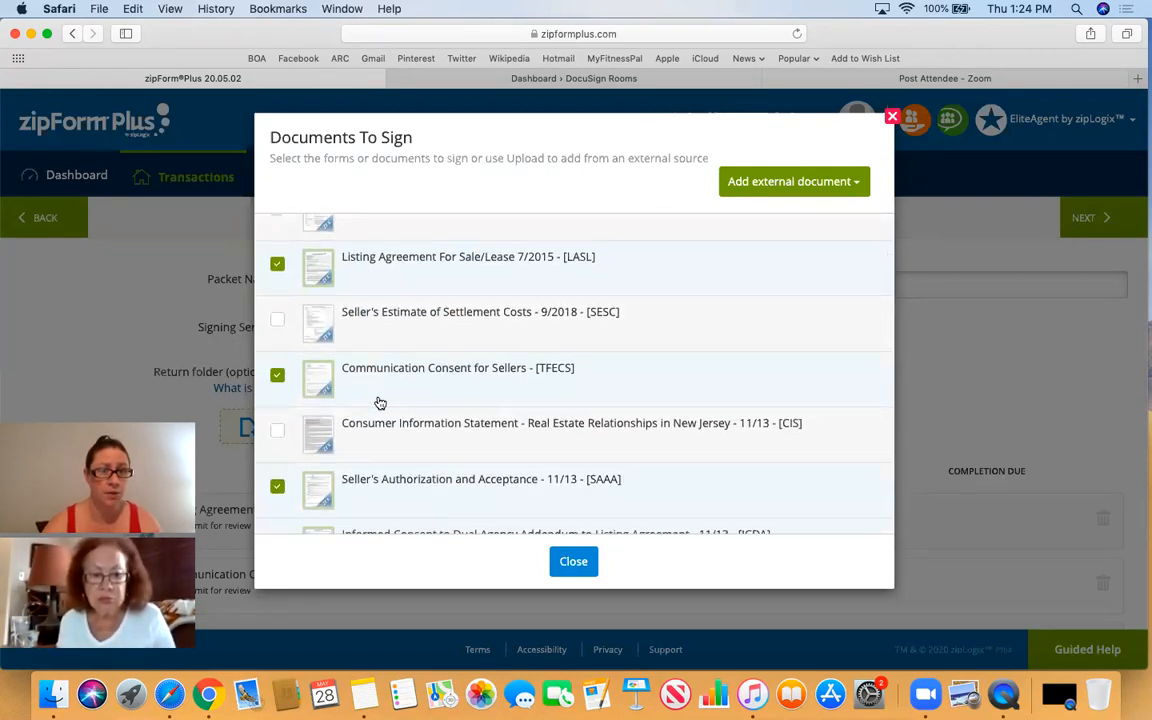
- Close the document picker, review the five listed forms, and select the 'Signature Packet 1' name
left_click(571, 563)
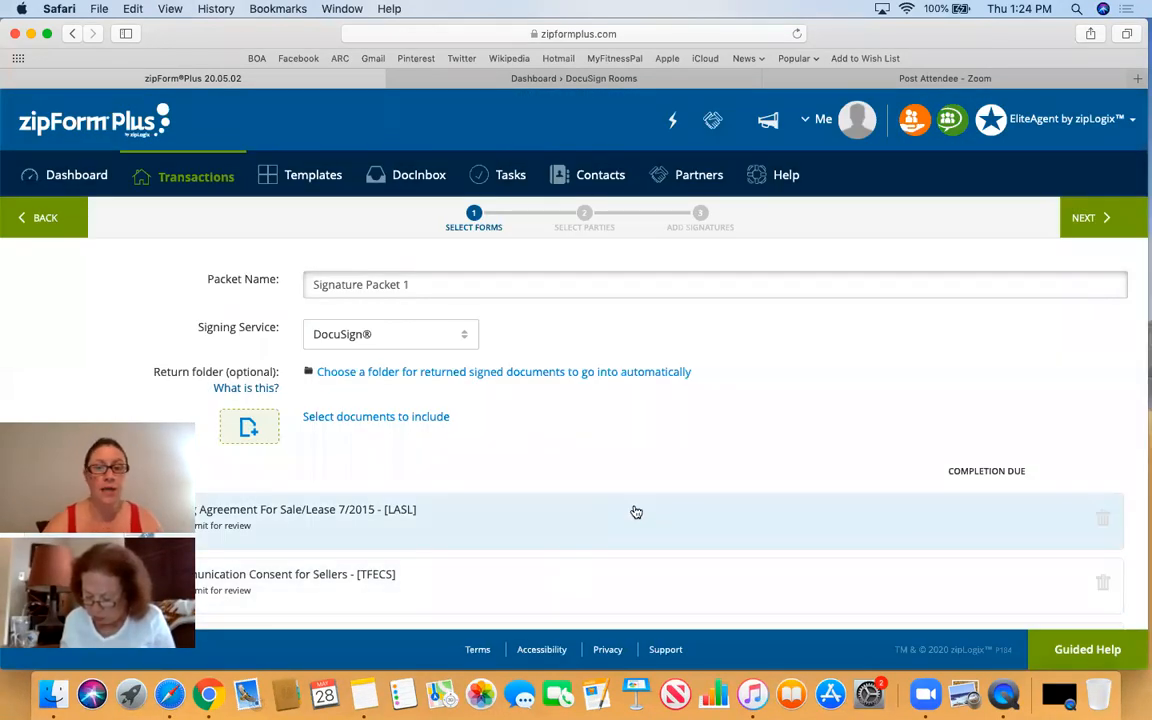
scroll(636, 512, "down", 5)
scroll(636, 512, "down", 1)
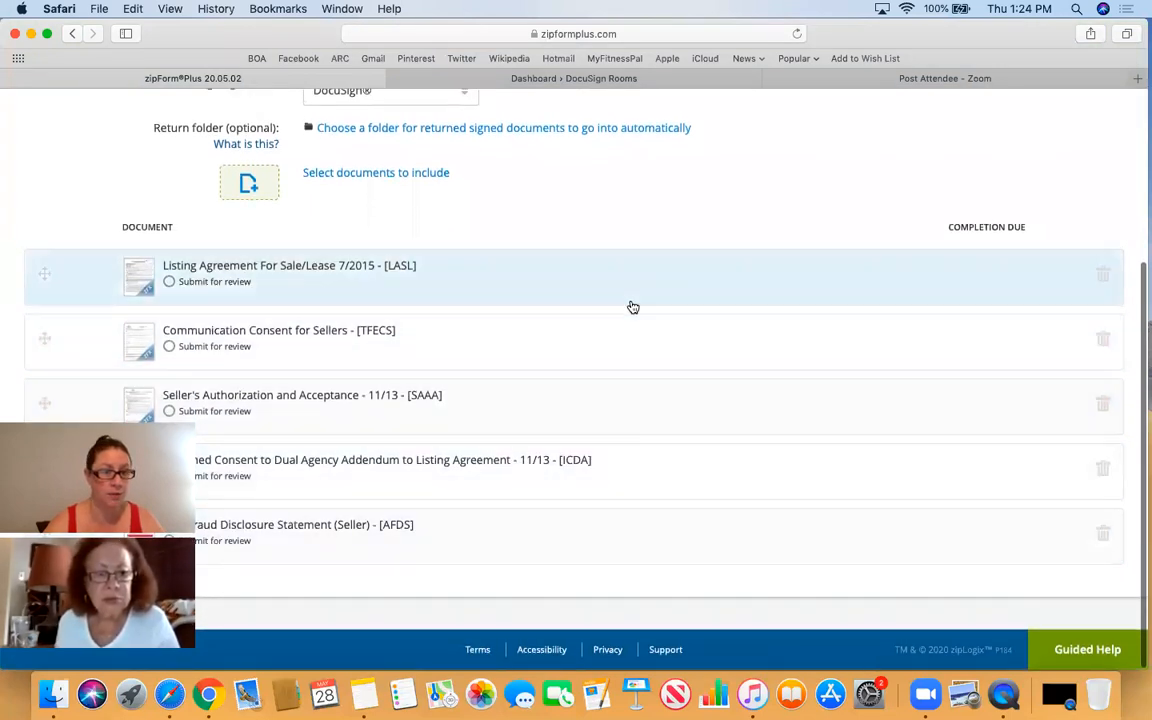
scroll(647, 374, "up", 5)
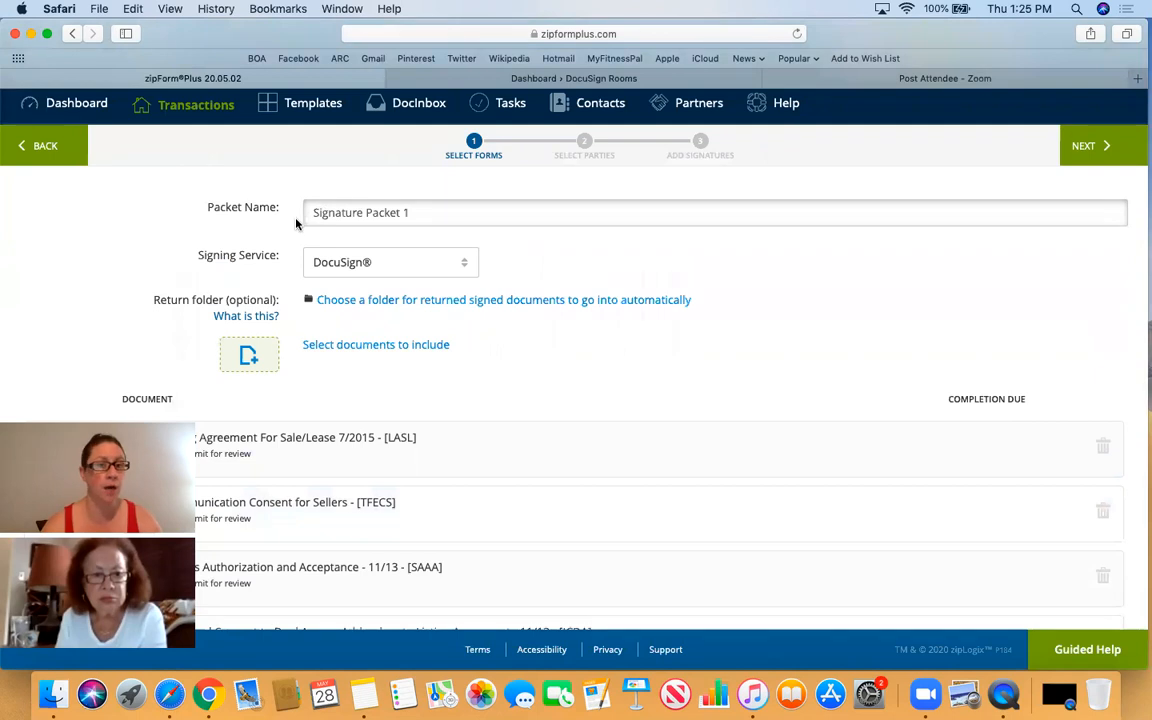
left_click(429, 211)
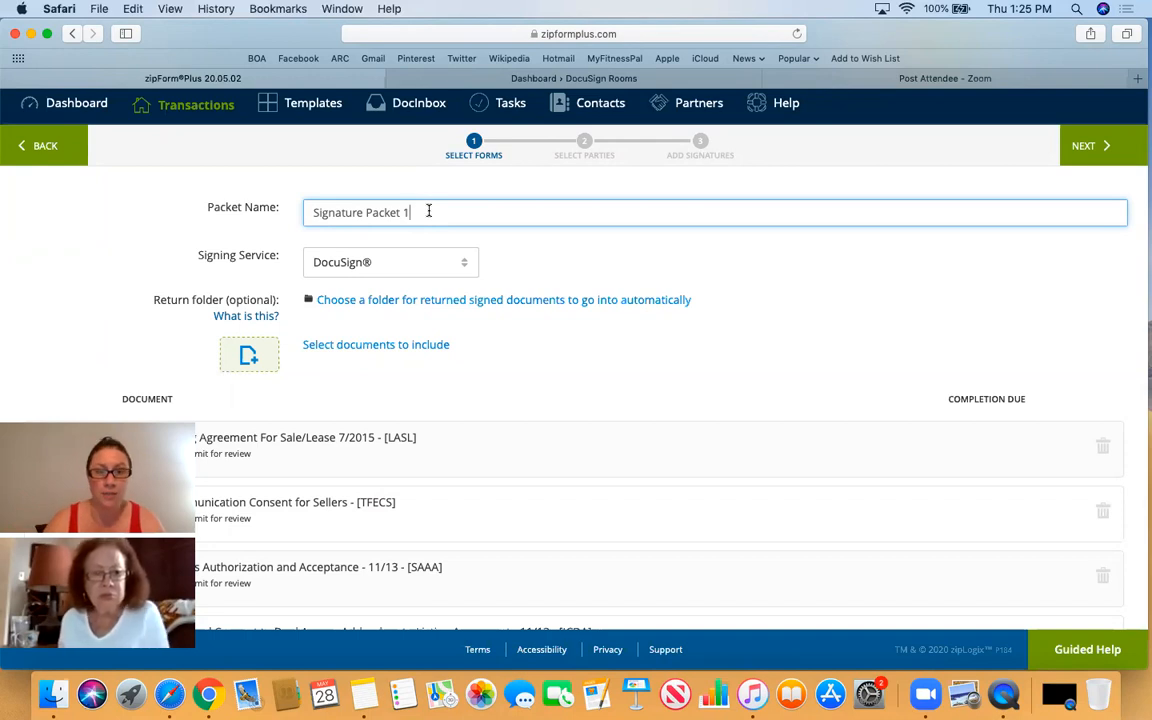
triple_click(429, 211)
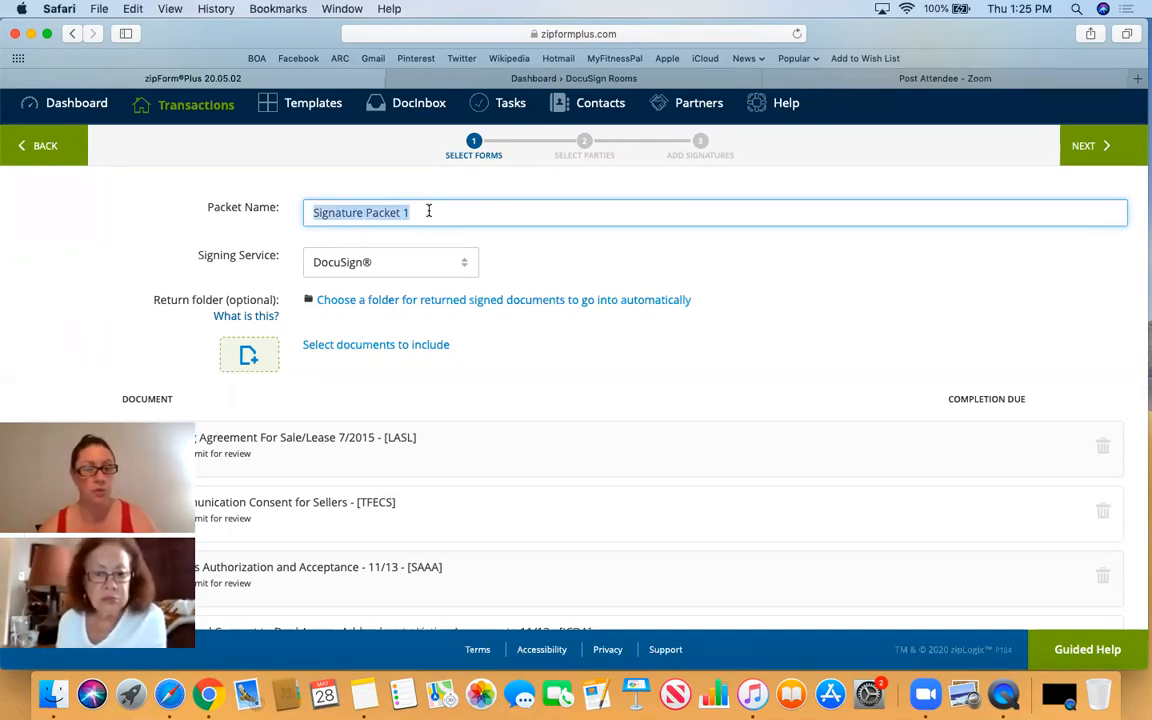
- Rename the packet to 'Initial Listing Paperwork' and bring up Safari's tab overview
type("In")
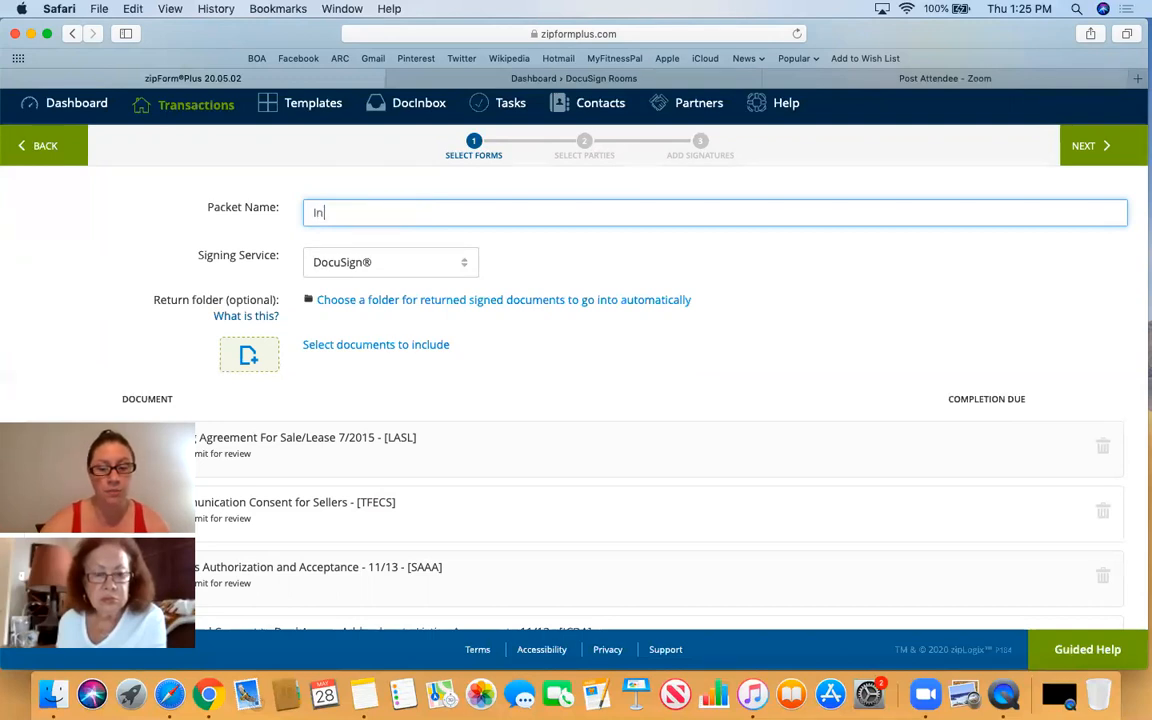
type("itial List")
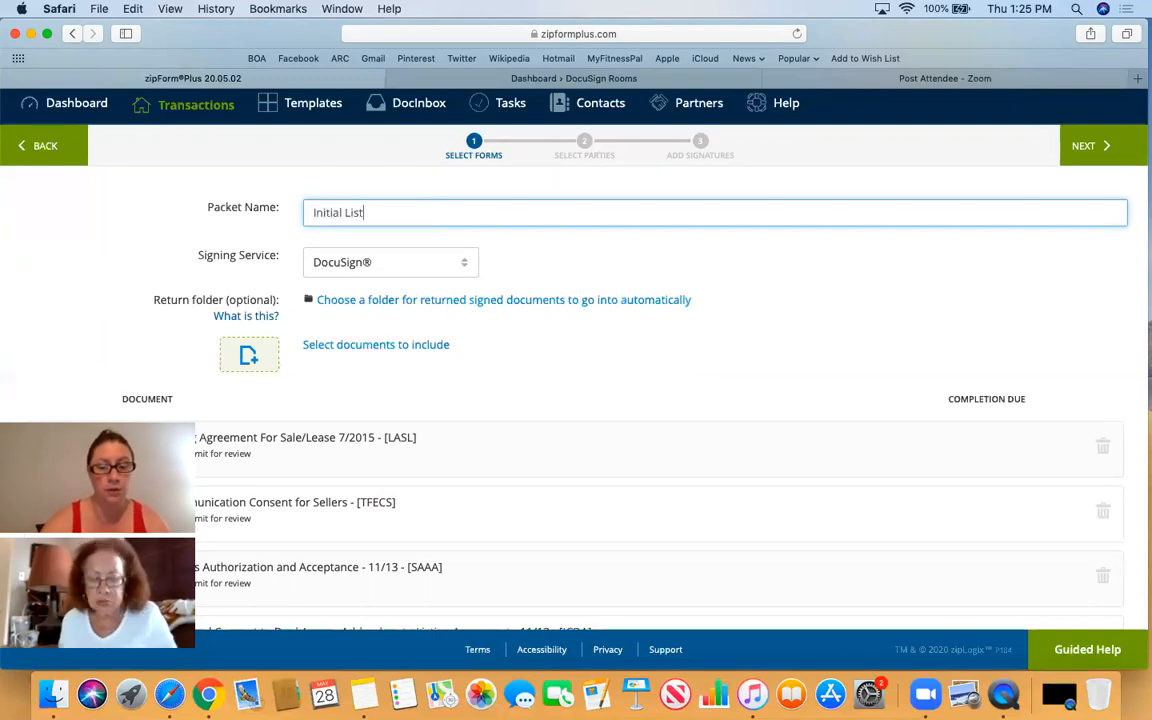
type("ing Paperwork")
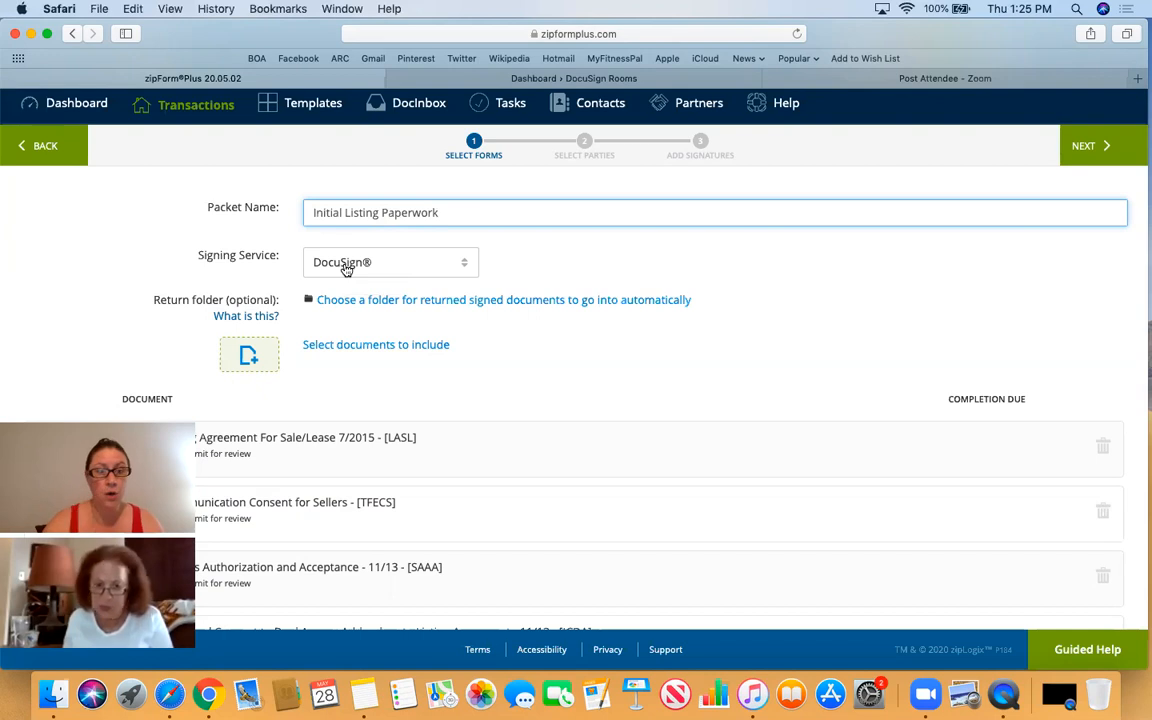
key("super+shift+backslash")
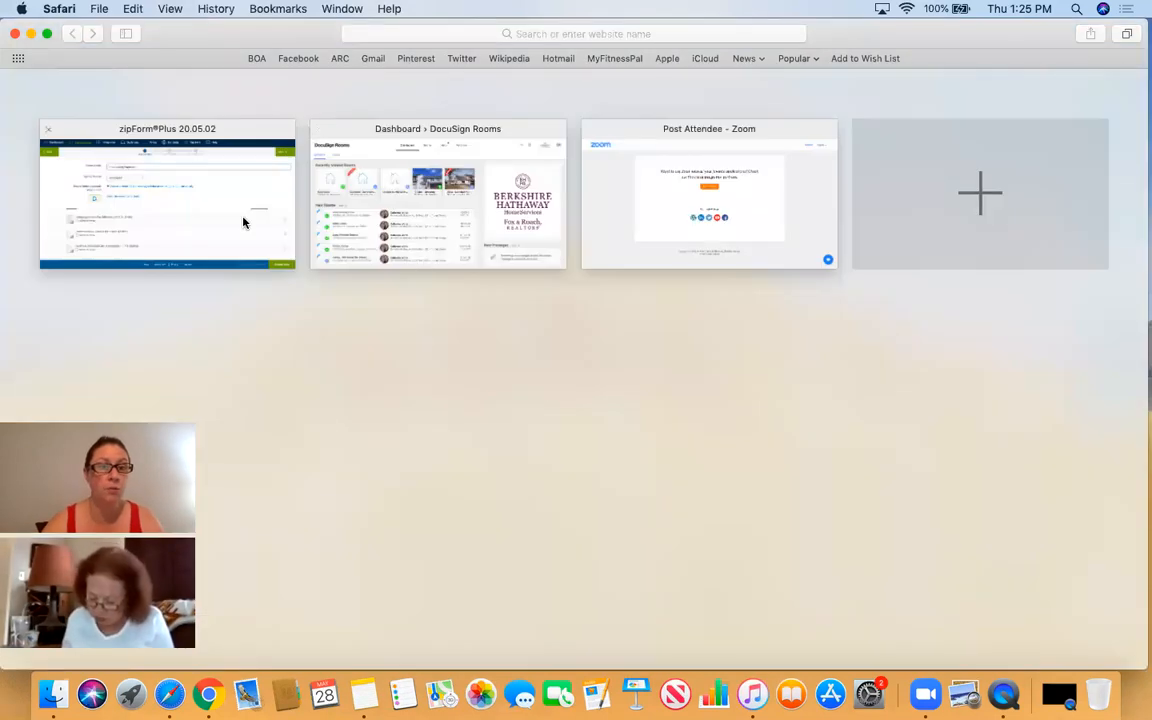
- Pick the DocuSign Rooms tab from the overview, then return to the zipForm Plus packet
left_click(428, 266)
left_click(338, 82)
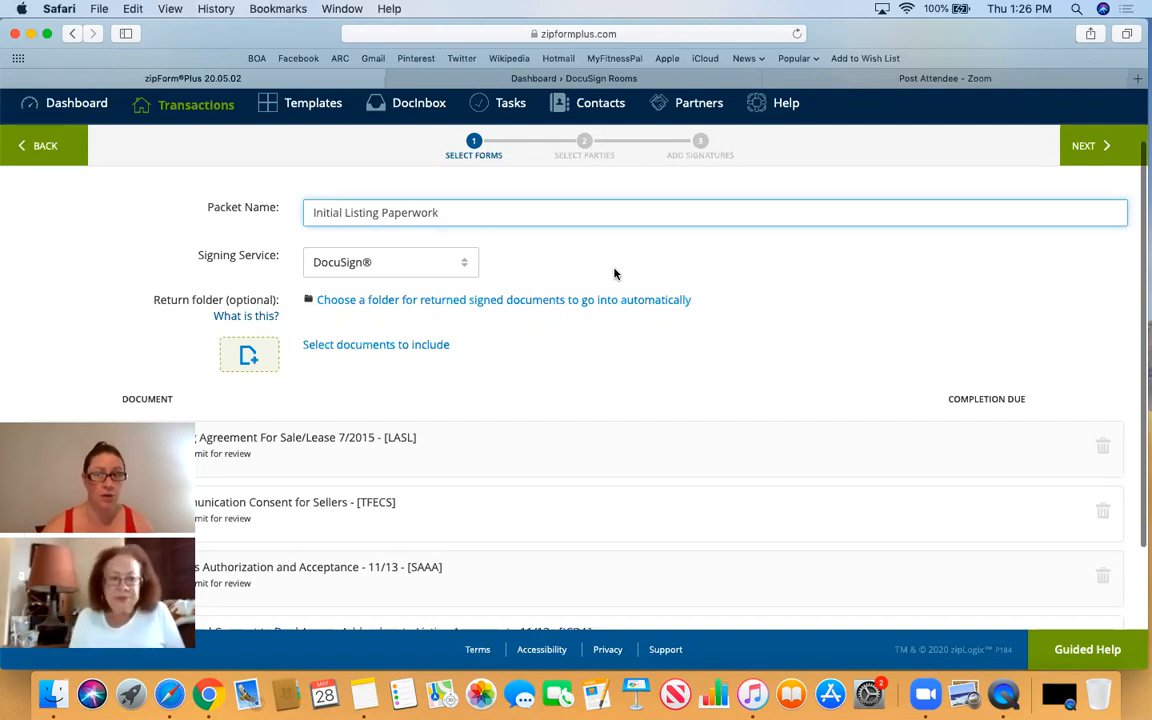
- Advance to Select Parties and add Seller One as a signer from the transaction parties
left_click(1101, 148)
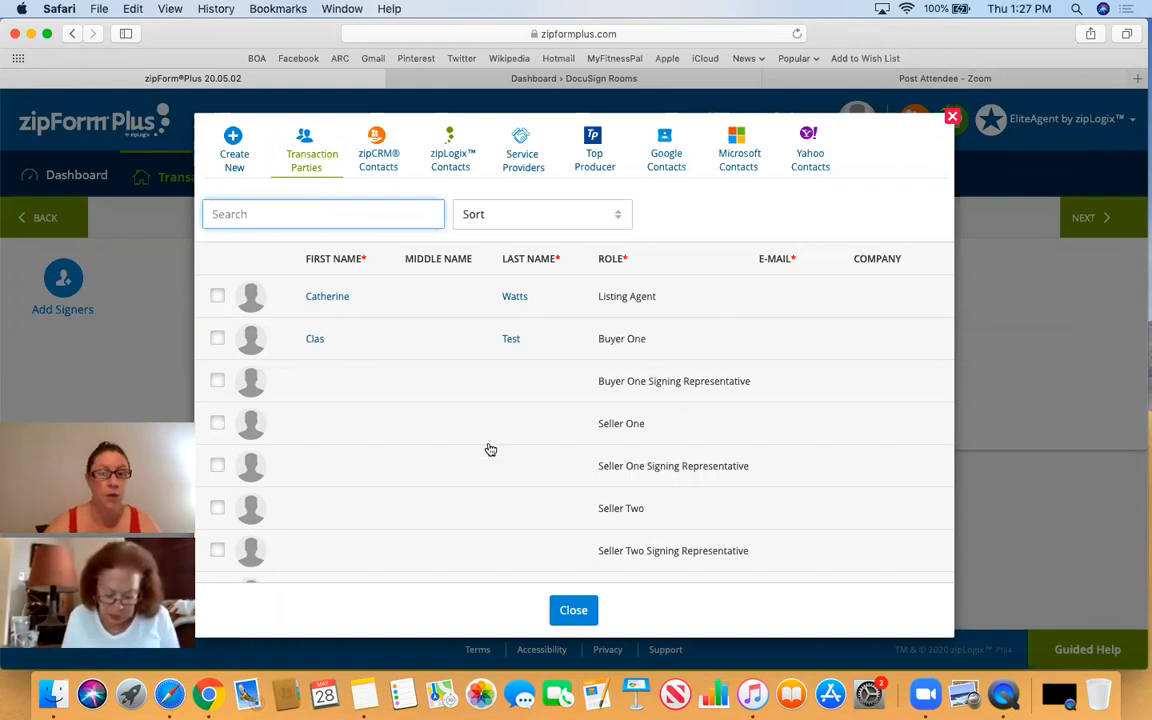
scroll(630, 450, "down", 3)
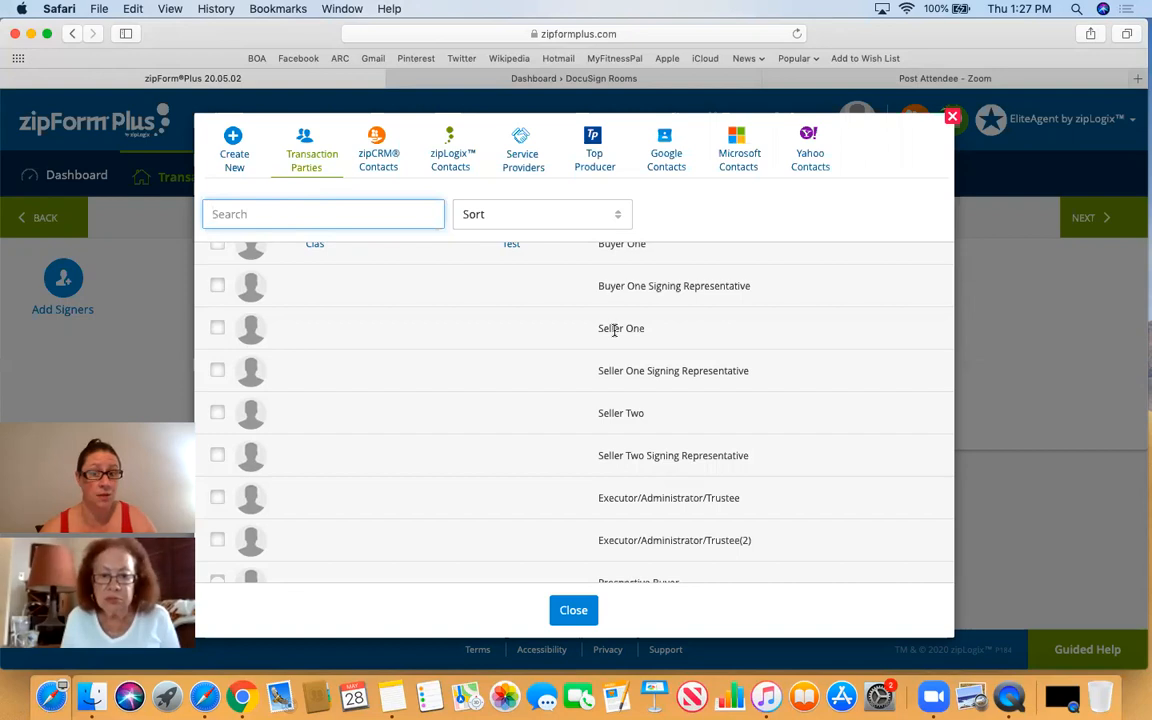
left_click(219, 332)
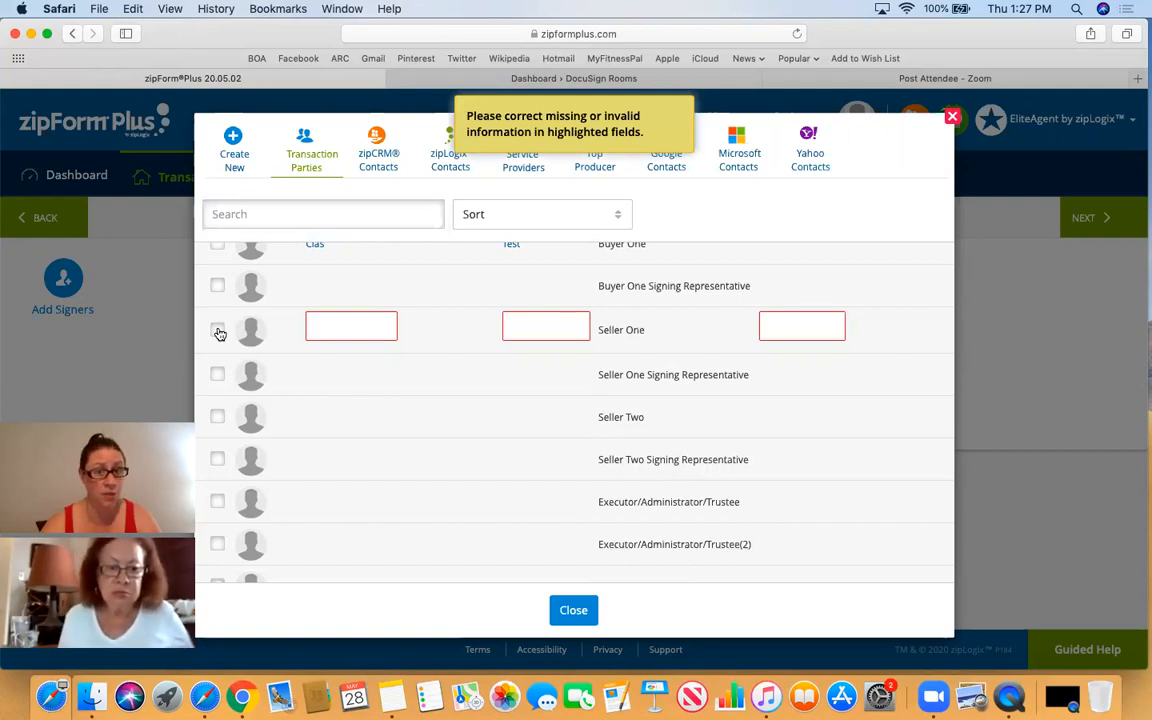
- Fill in Seller One's first name, last name and e-mail address, and confirm the selection
left_click(357, 325)
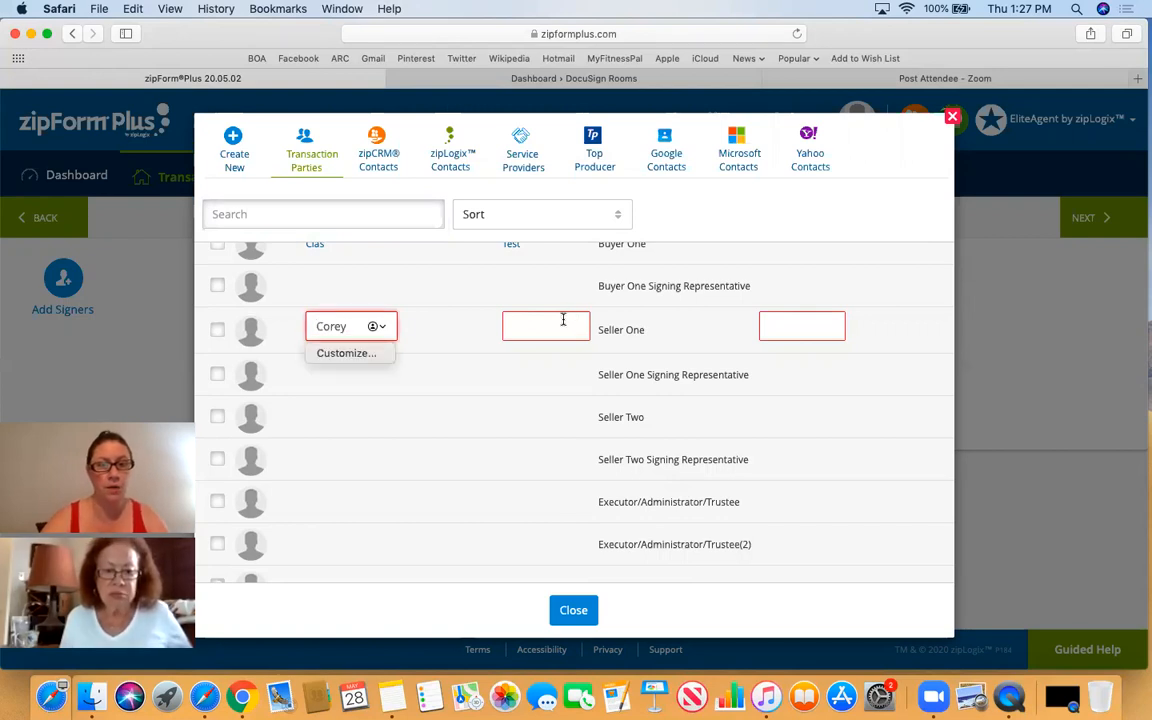
left_click(508, 326)
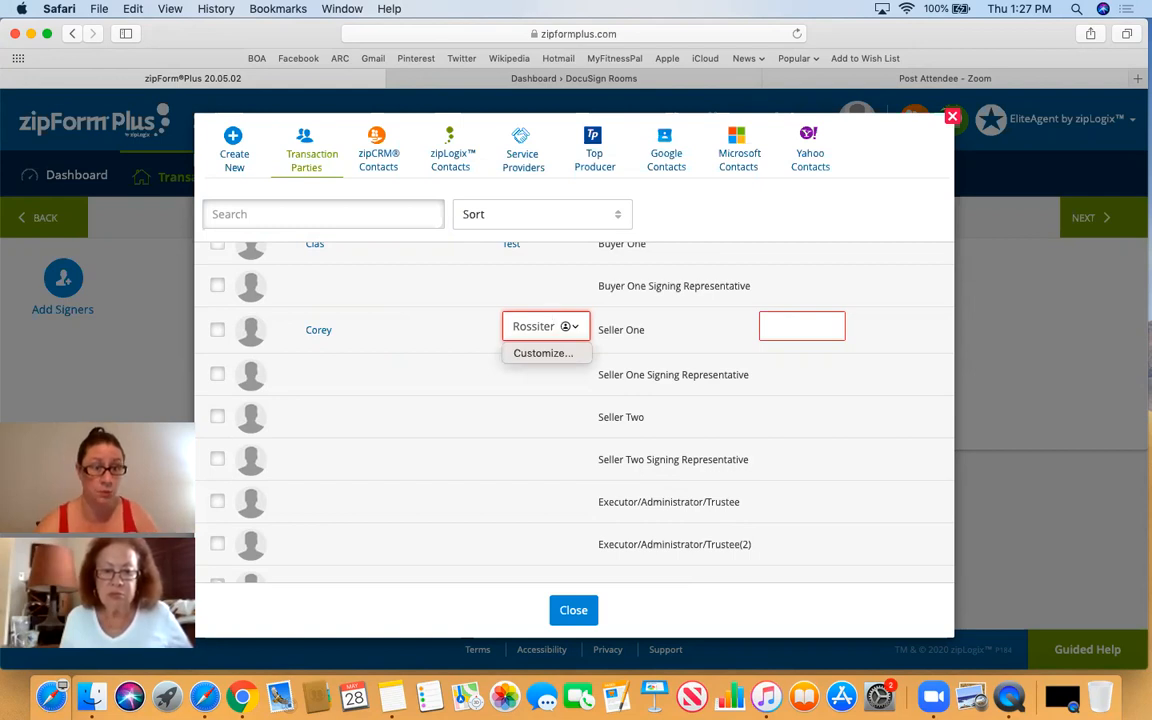
left_click(792, 326)
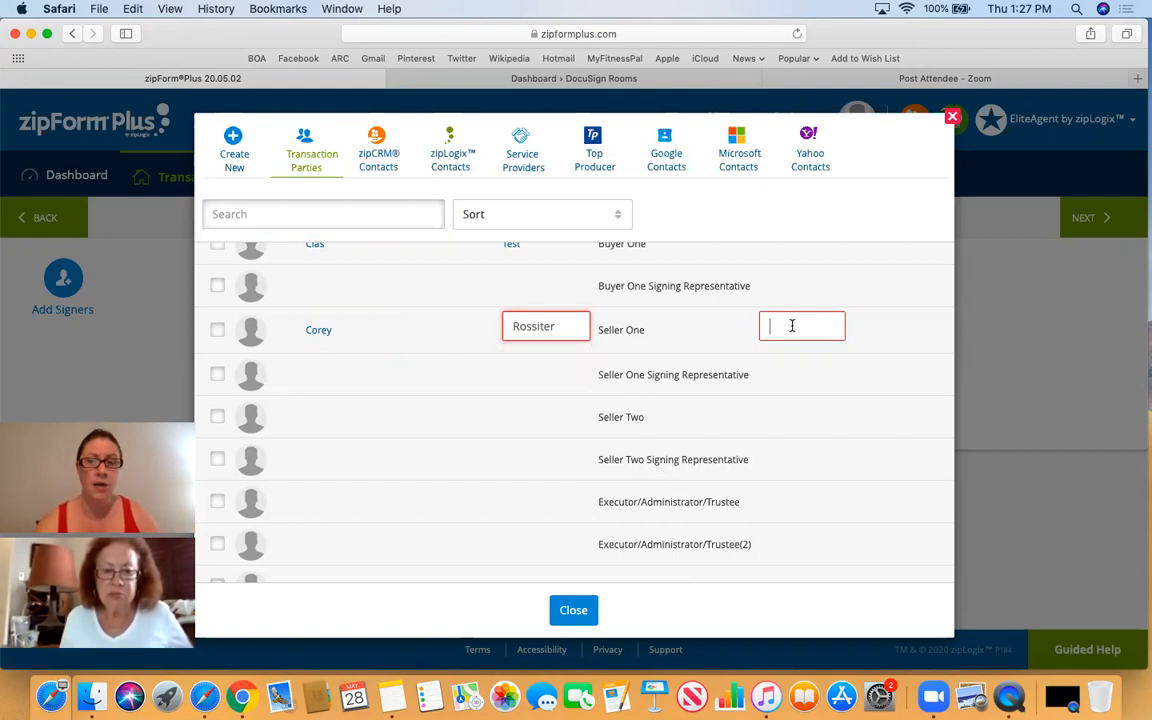
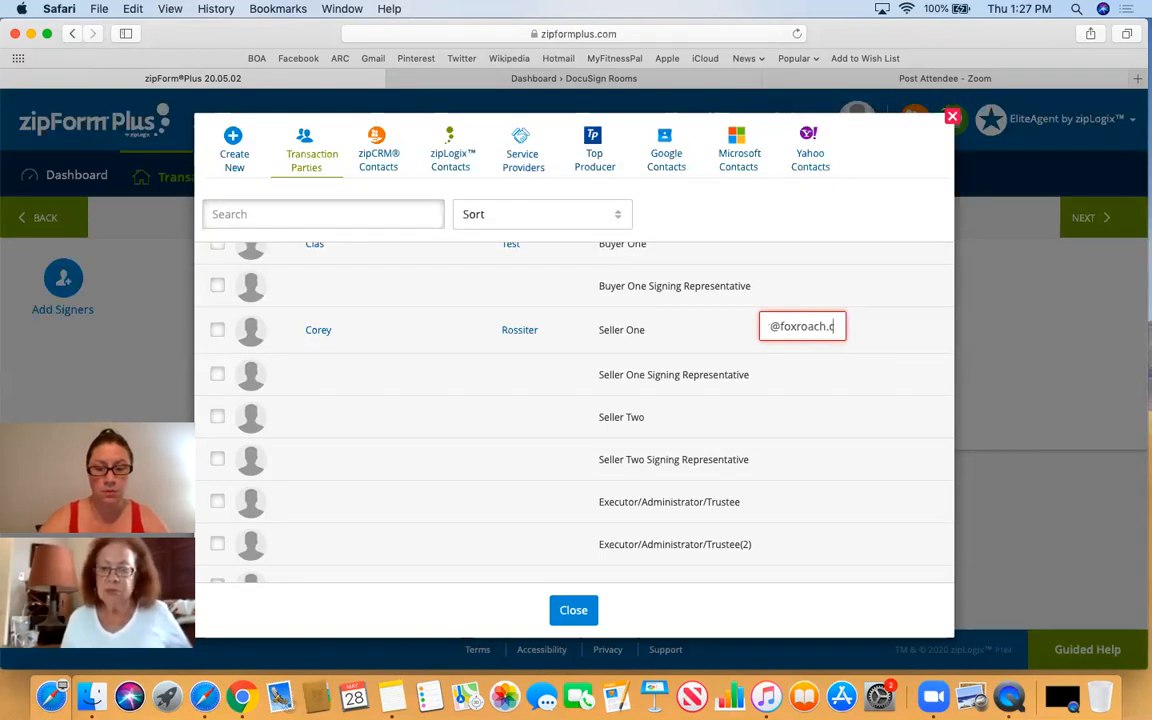
left_click(830, 376)
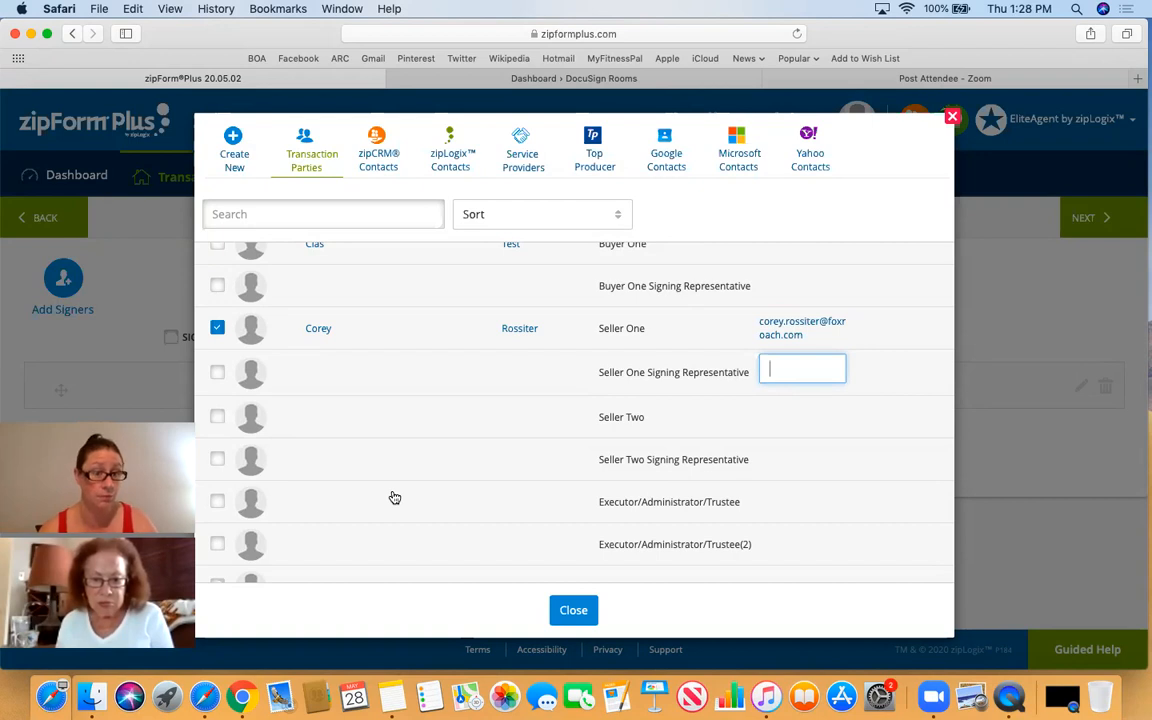
scroll(395, 498, "up", 3)
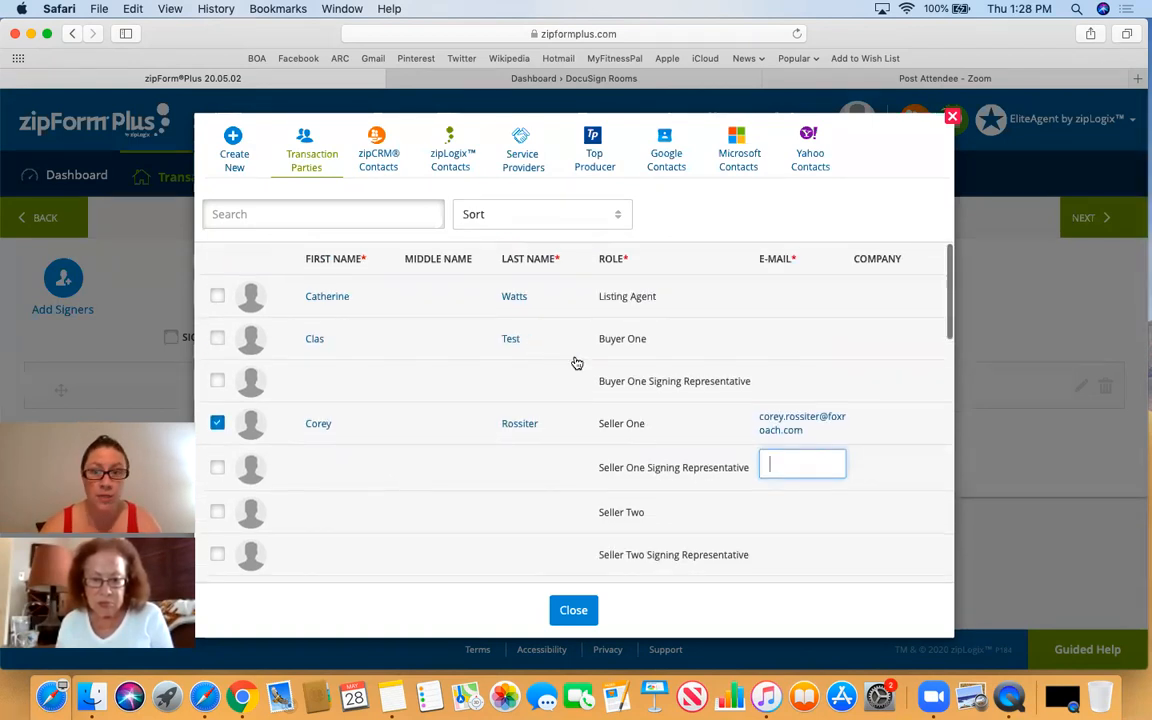
- Leave the listing agent unchecked, keep Seller One as the only signer, and proceed to signature placement
left_click(218, 301)
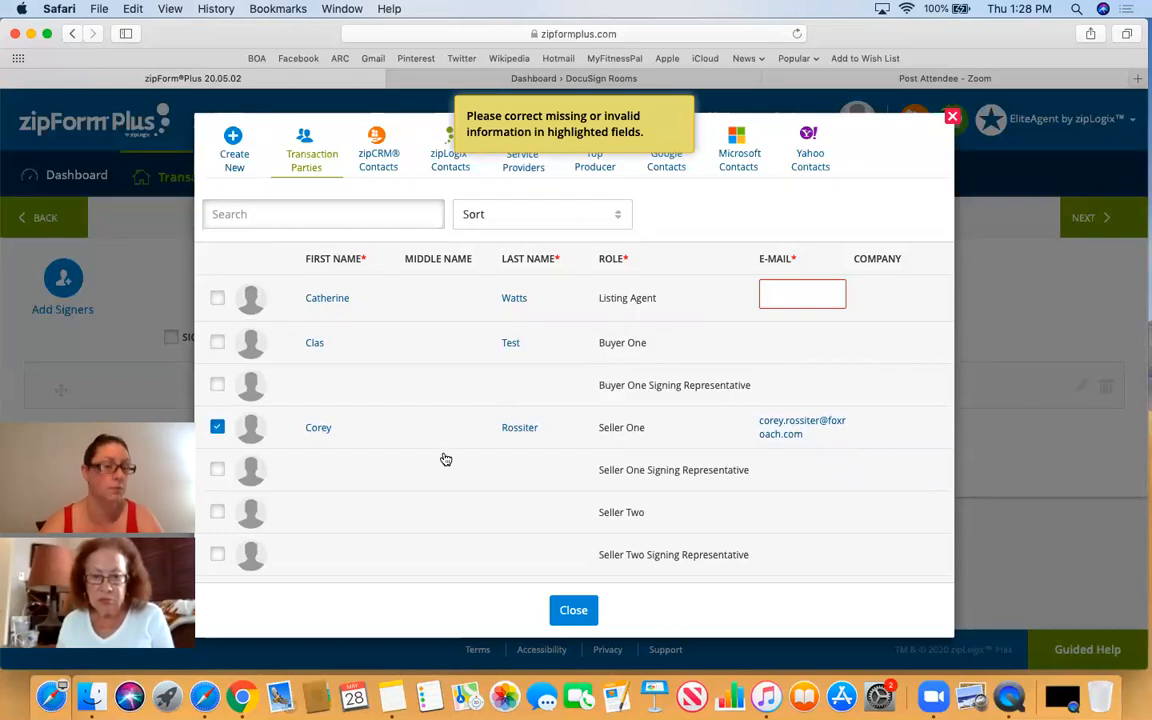
scroll(446, 459, "down", 3)
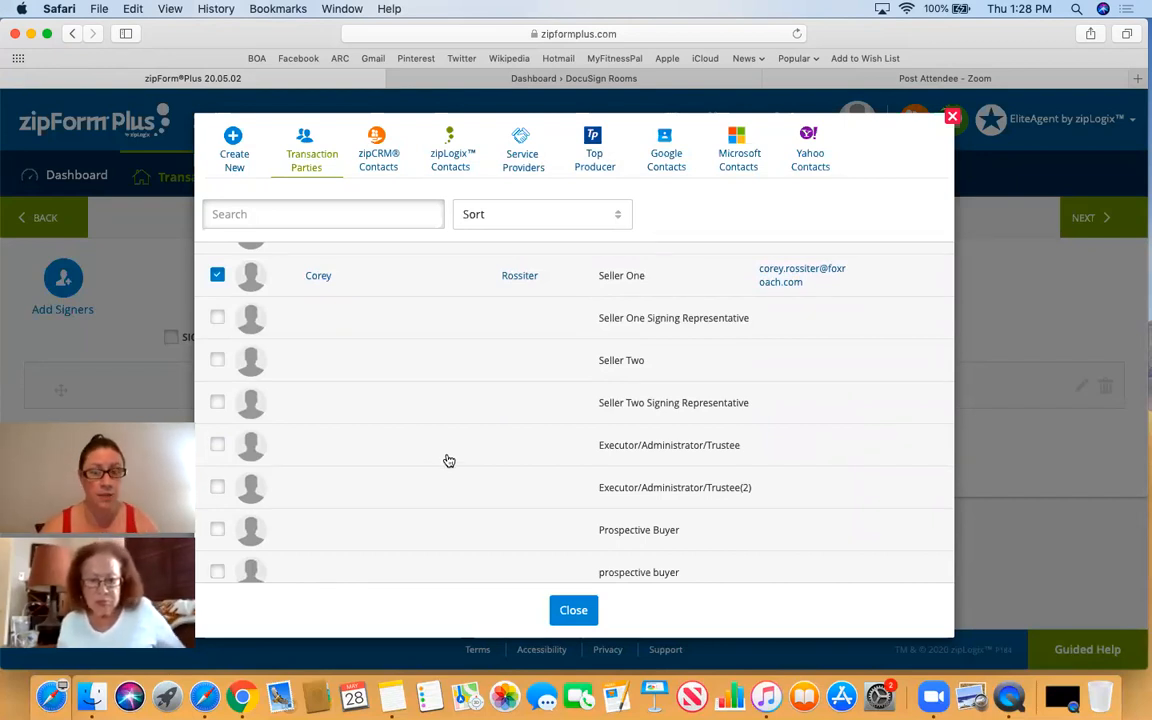
left_click(573, 610)
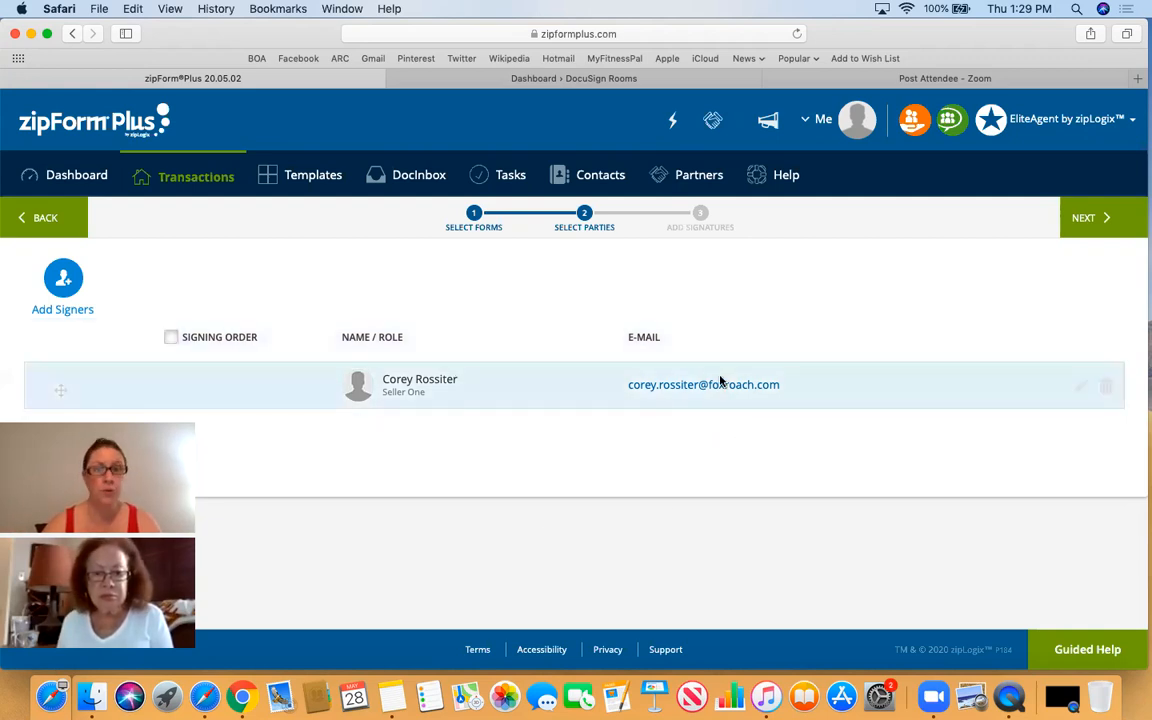
left_click(1081, 228)
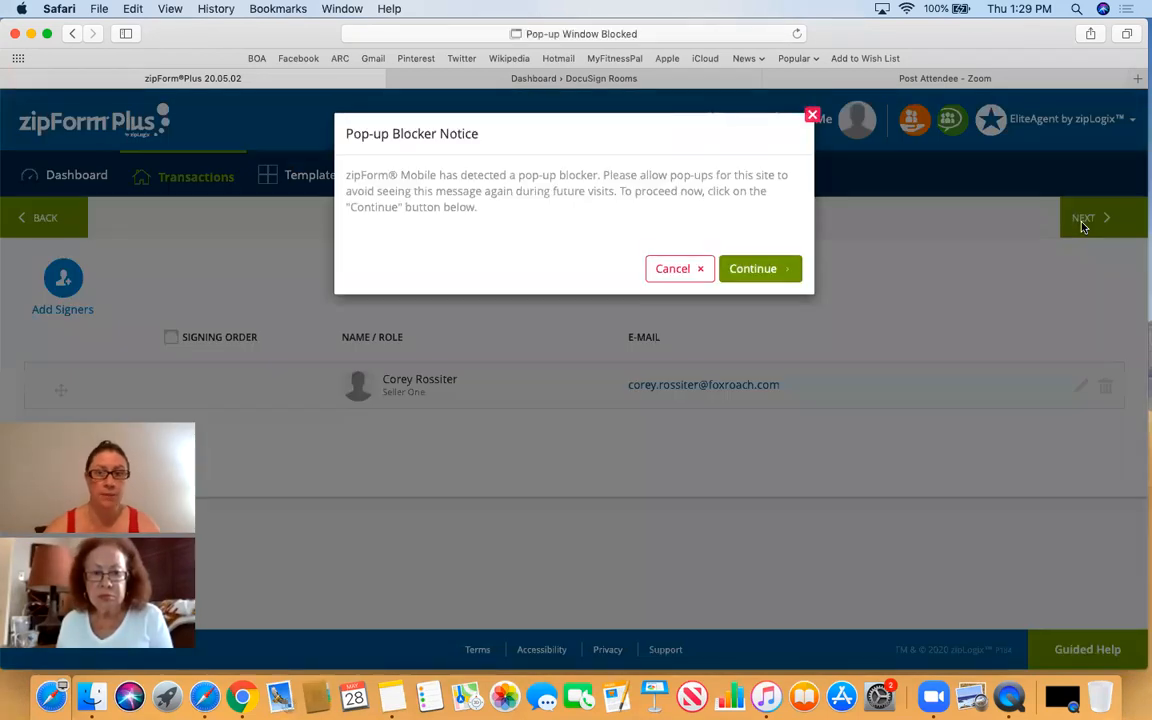
- Continue past the Pop-up Blocker Notice so DocuSign opens in a new tab
left_click(762, 270)
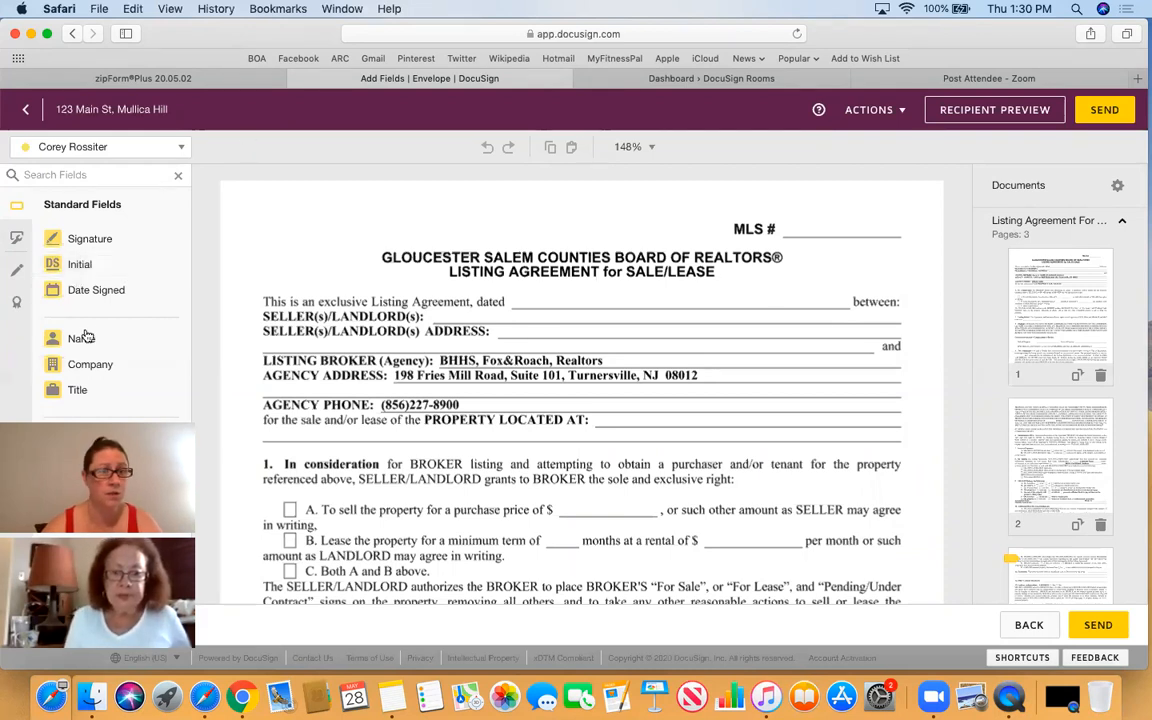
- Scroll the listing agreement to its signature block and put the seller's Date Signed field on the Date Signed line
scroll(532, 413, "down", 3)
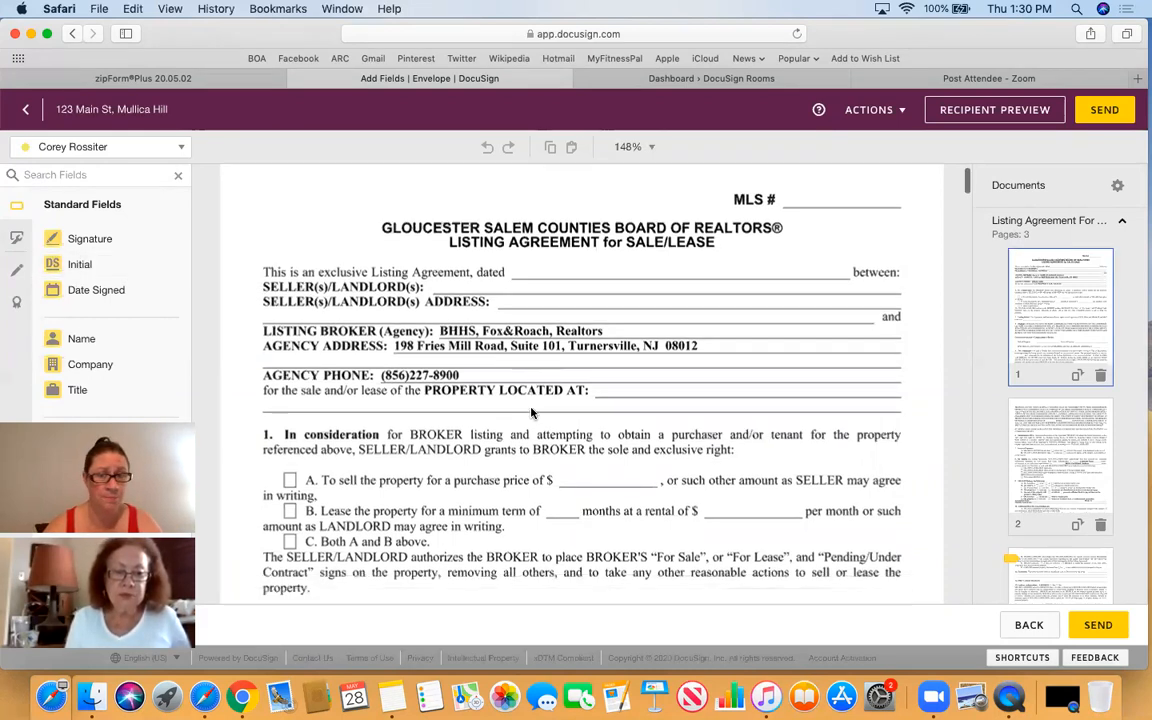
scroll(532, 413, "up", 3)
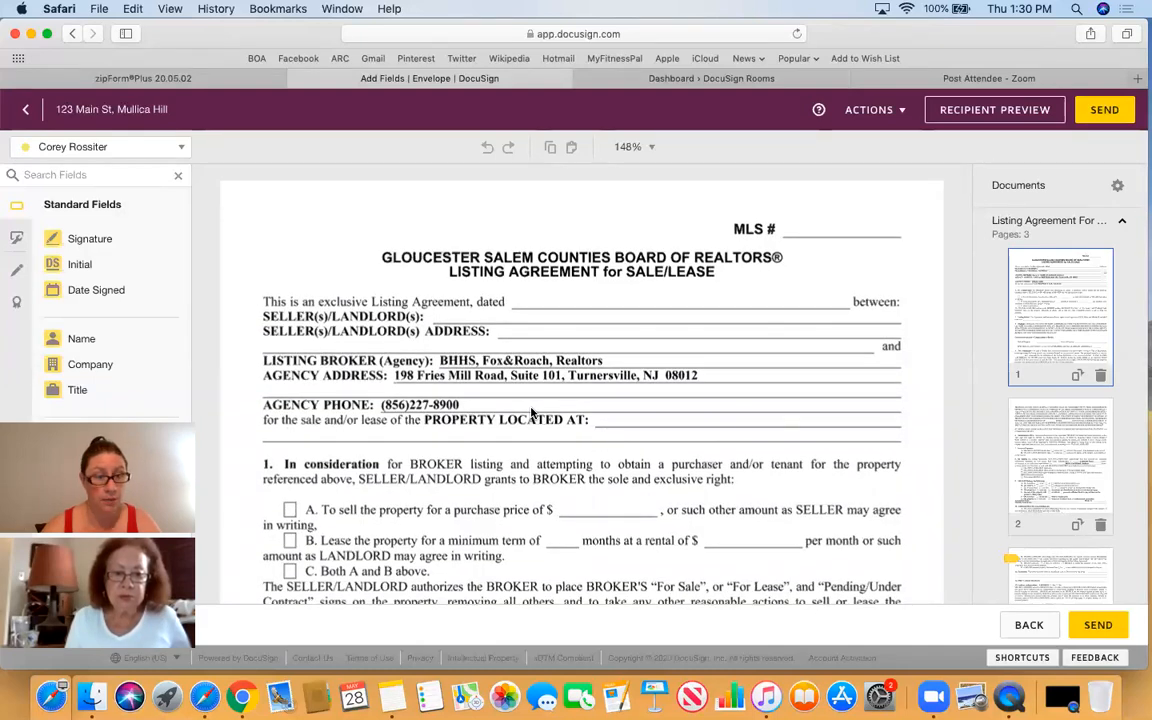
scroll(532, 413, "down", 10)
scroll(532, 413, "down", 10)
scroll(532, 413, "down", 10)
scroll(532, 413, "down", 10)
scroll(532, 413, "down", 10)
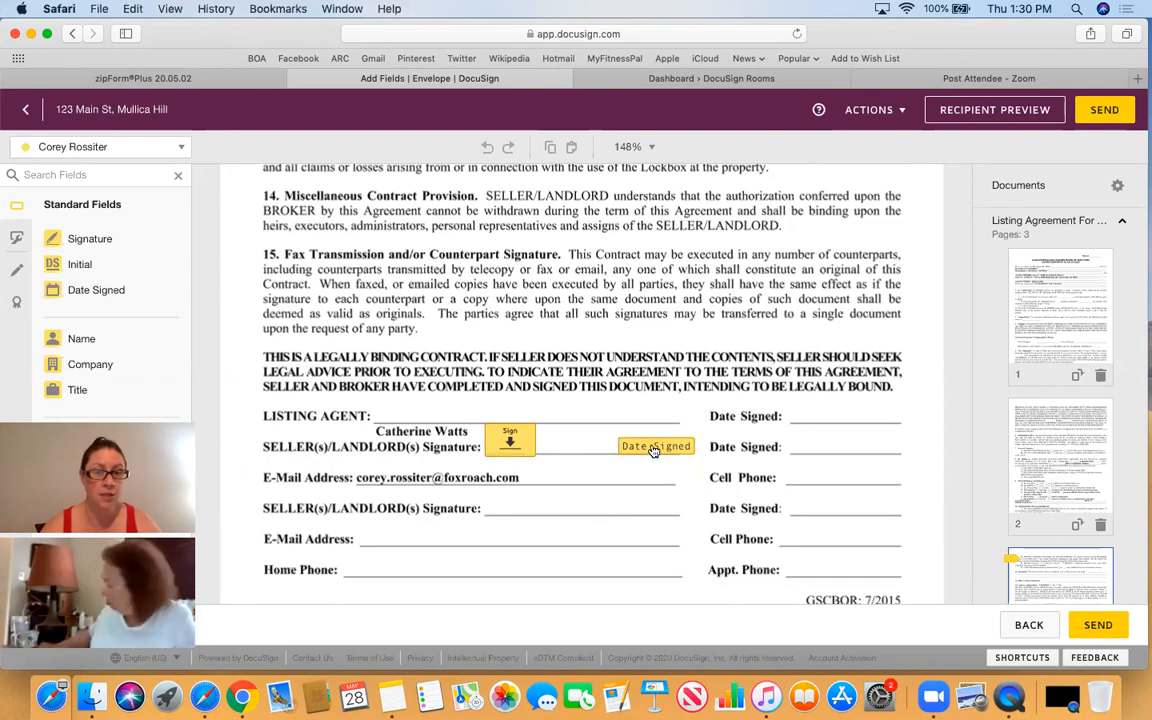
left_click_drag(652, 450, 826, 444)
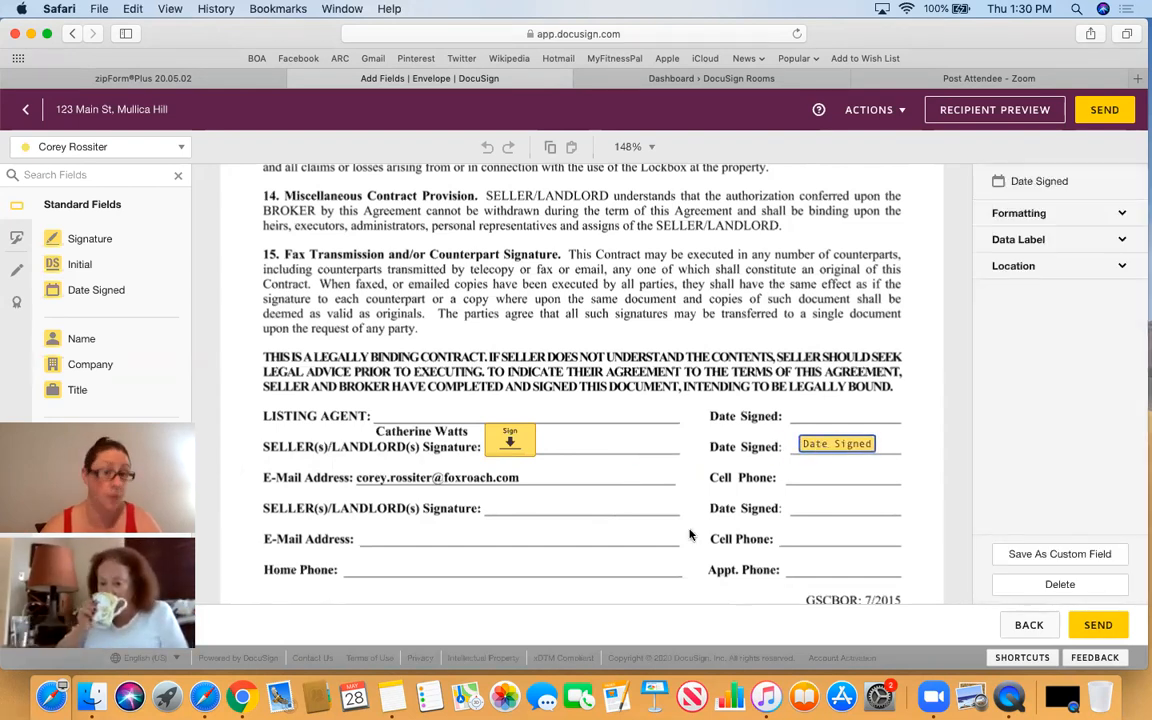
- Align the Communication Consent form's Date Signed field on its Date line, then scroll to the Consumer Information Statement
scroll(689, 535, "down", 10)
scroll(689, 535, "down", 6)
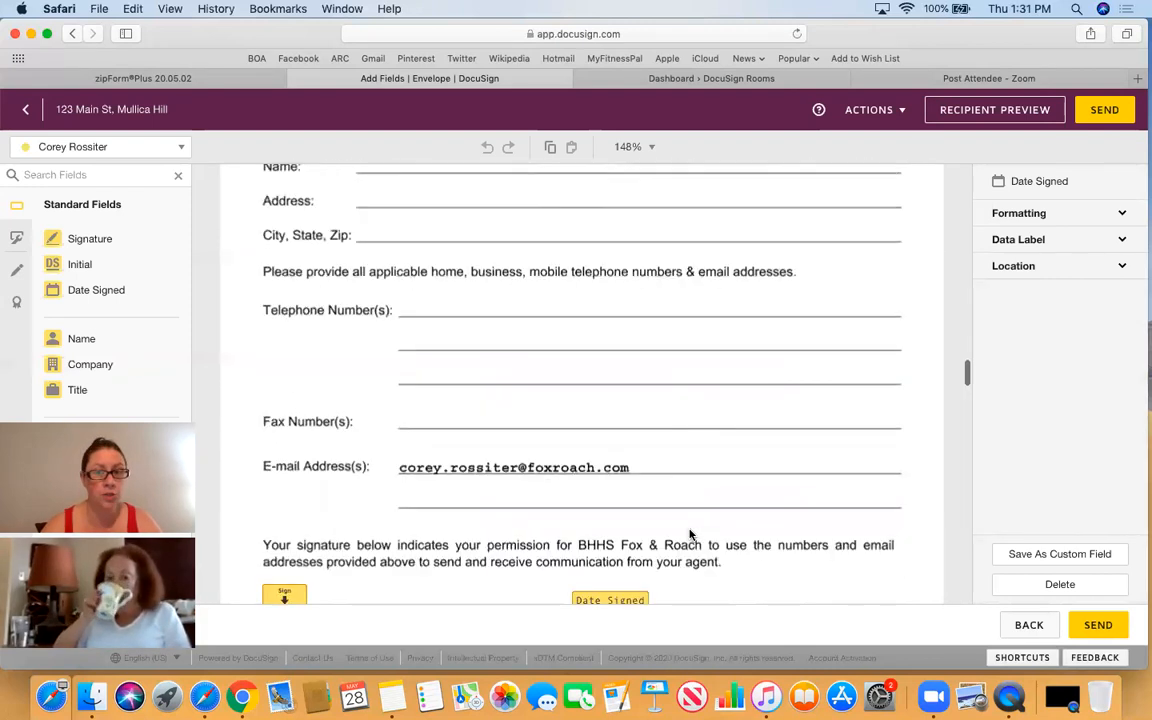
scroll(689, 535, "down", 3)
left_click_drag(607, 441, 815, 441)
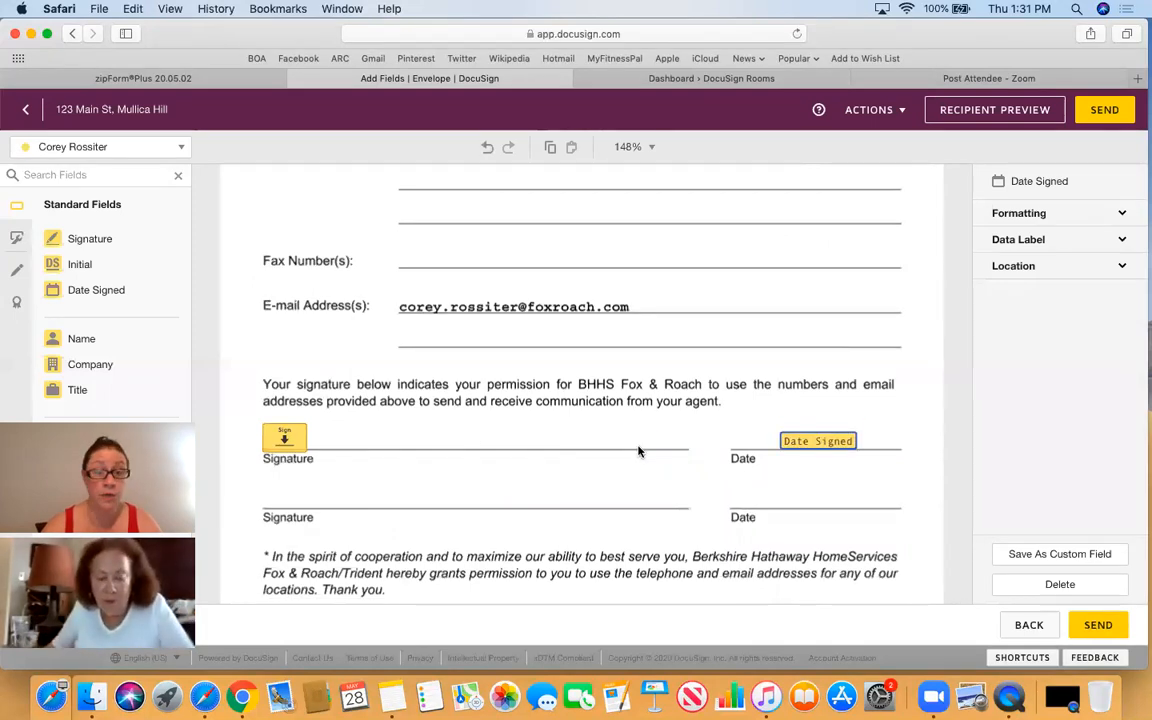
scroll(638, 452, "down", 2)
scroll(638, 452, "down", 10)
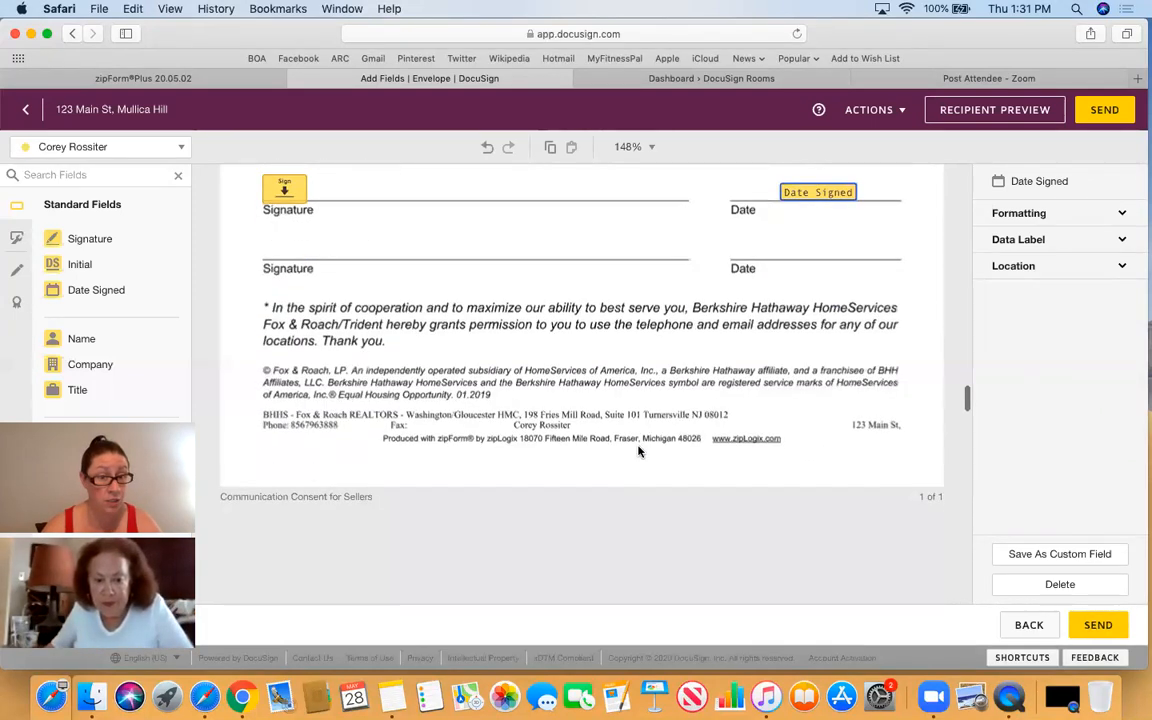
scroll(638, 452, "down", 10)
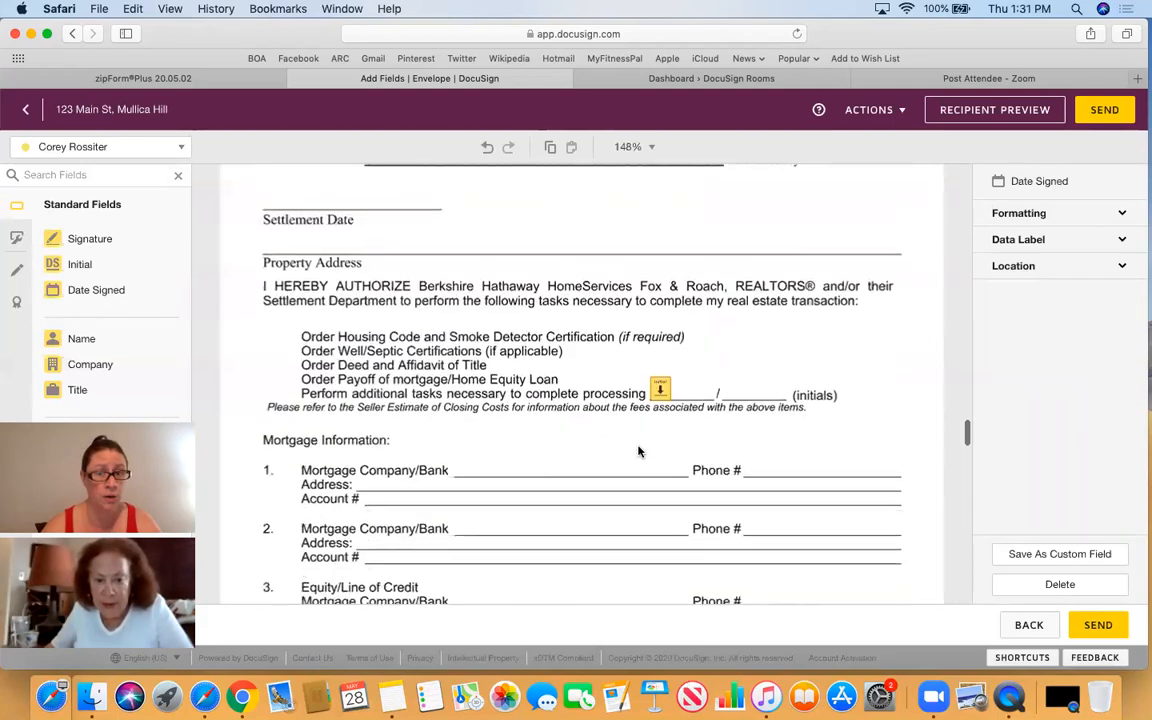
scroll(638, 452, "down", 5)
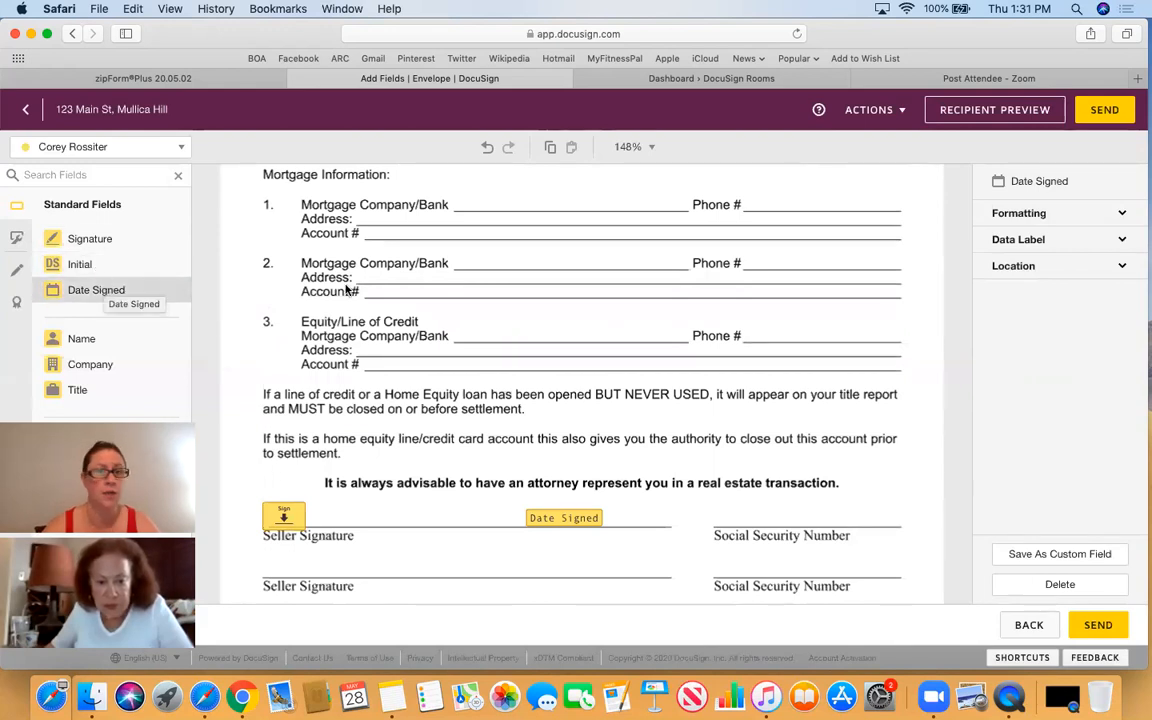
scroll(610, 432, "down", 10)
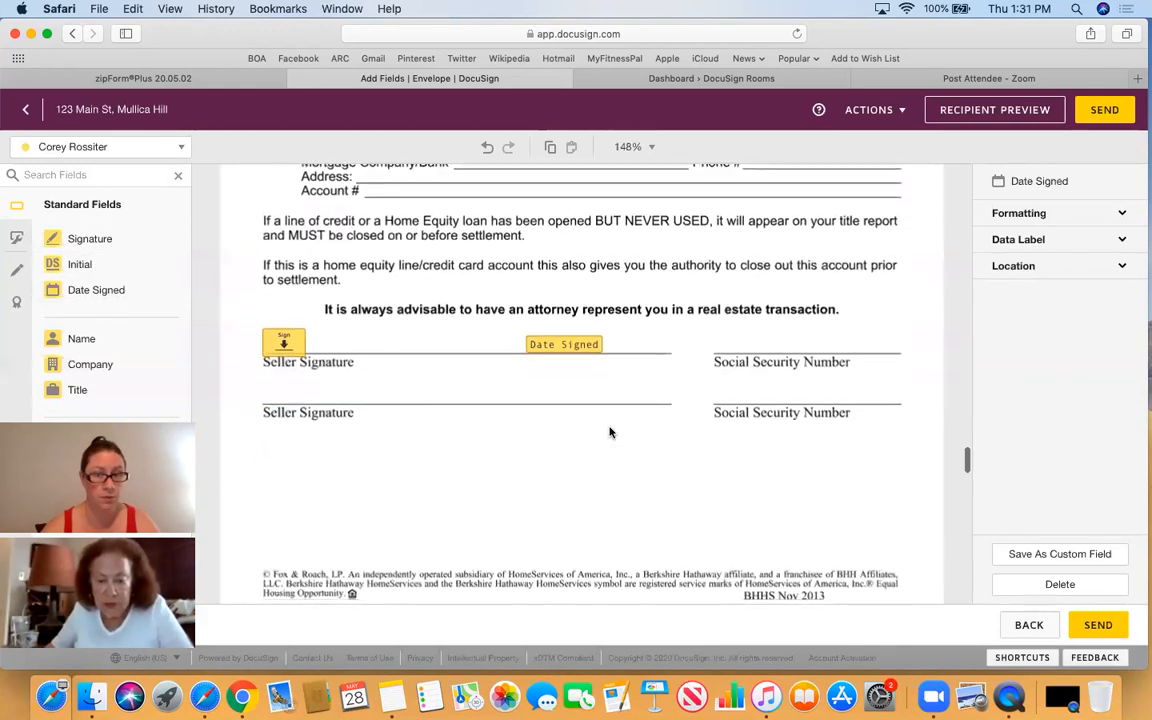
scroll(610, 432, "down", 8)
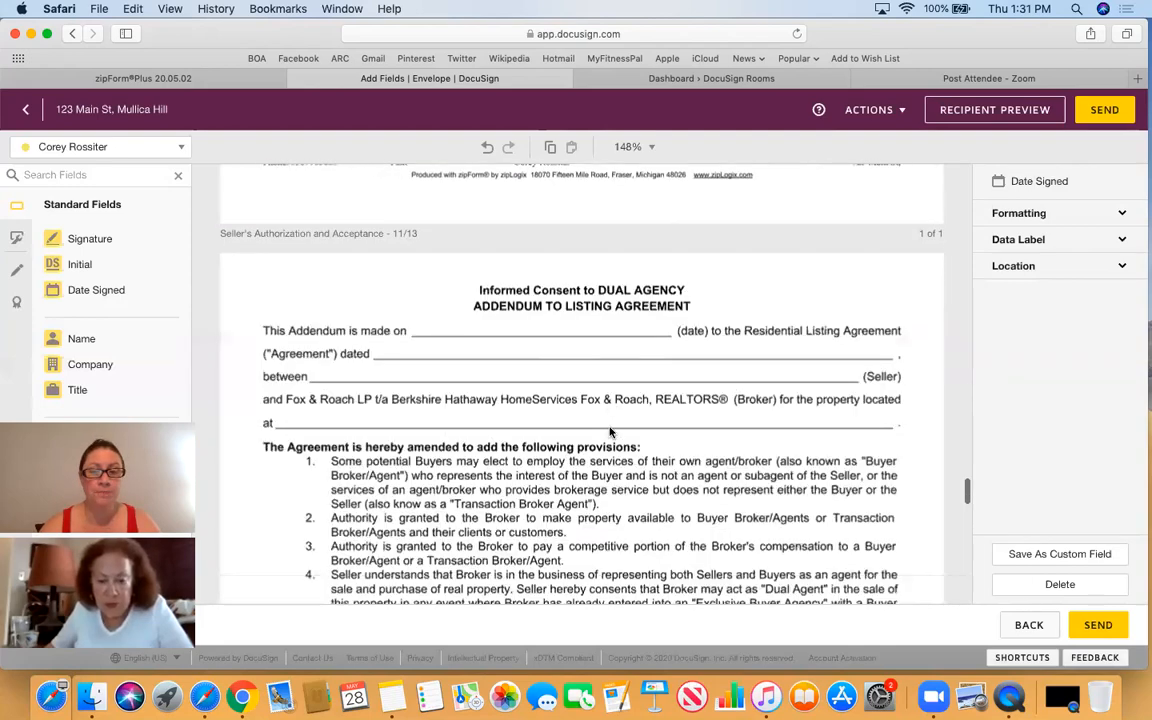
scroll(610, 432, "down", 1)
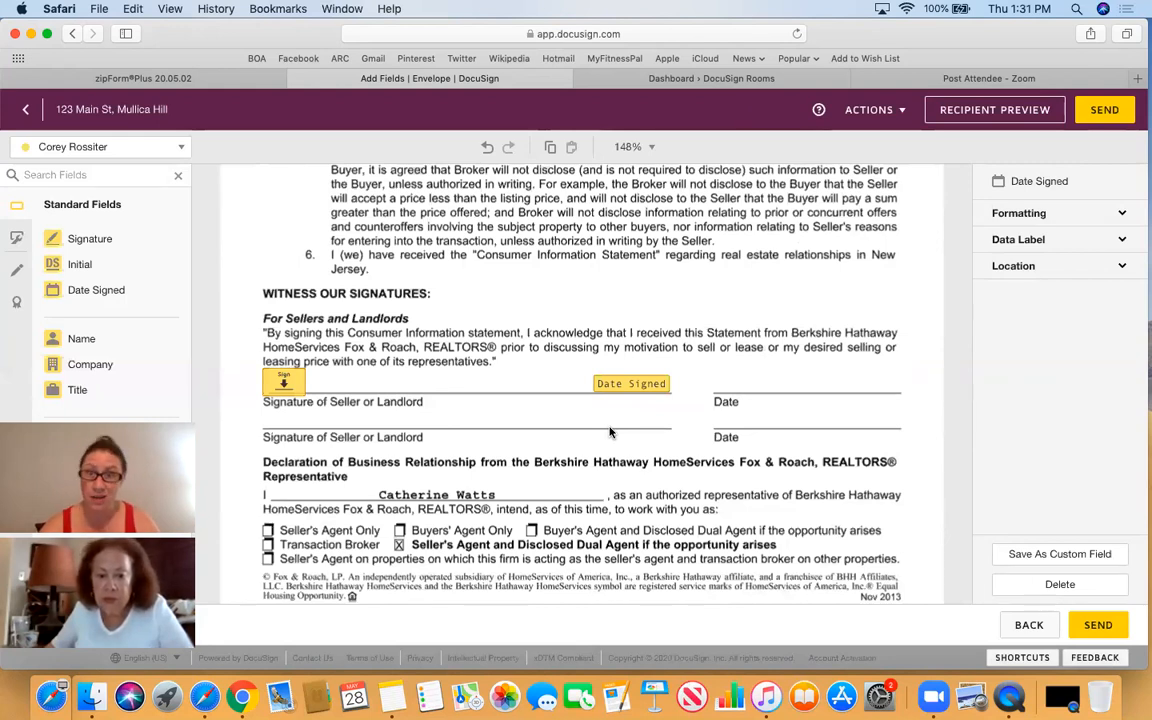
- Show the envelope's document list via Actions > Edit Documents and review down to the Anti-Fraud Disclosure signature and date fields
left_click(908, 111)
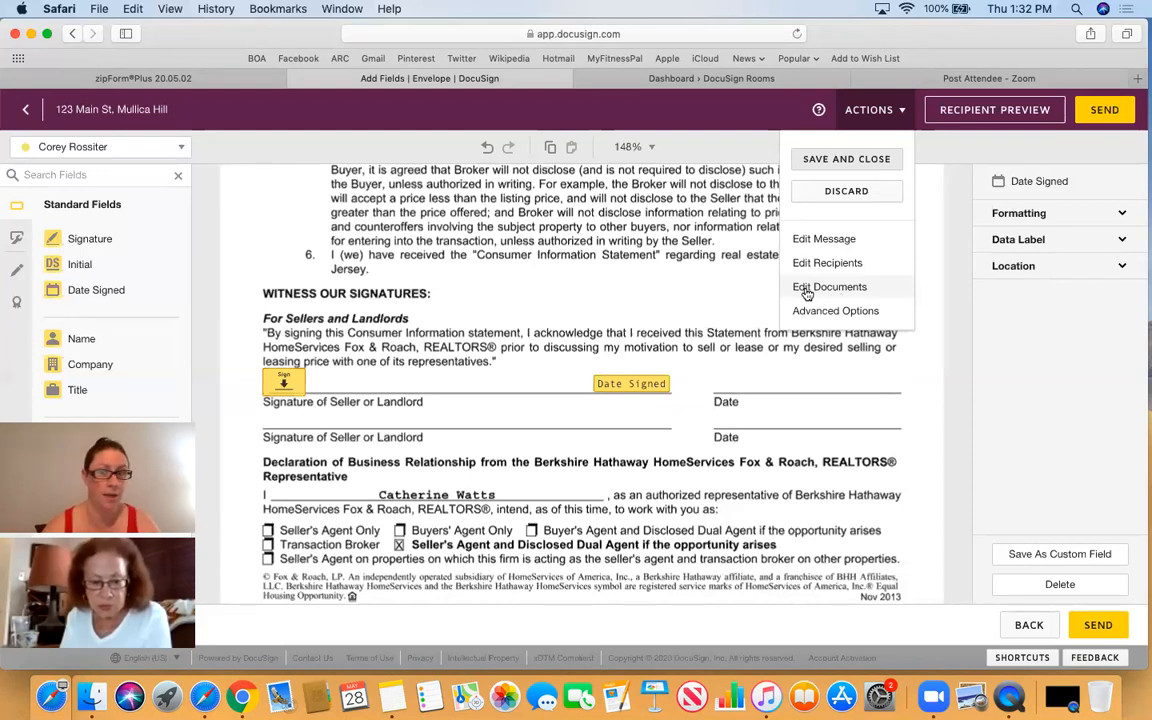
left_click(701, 290)
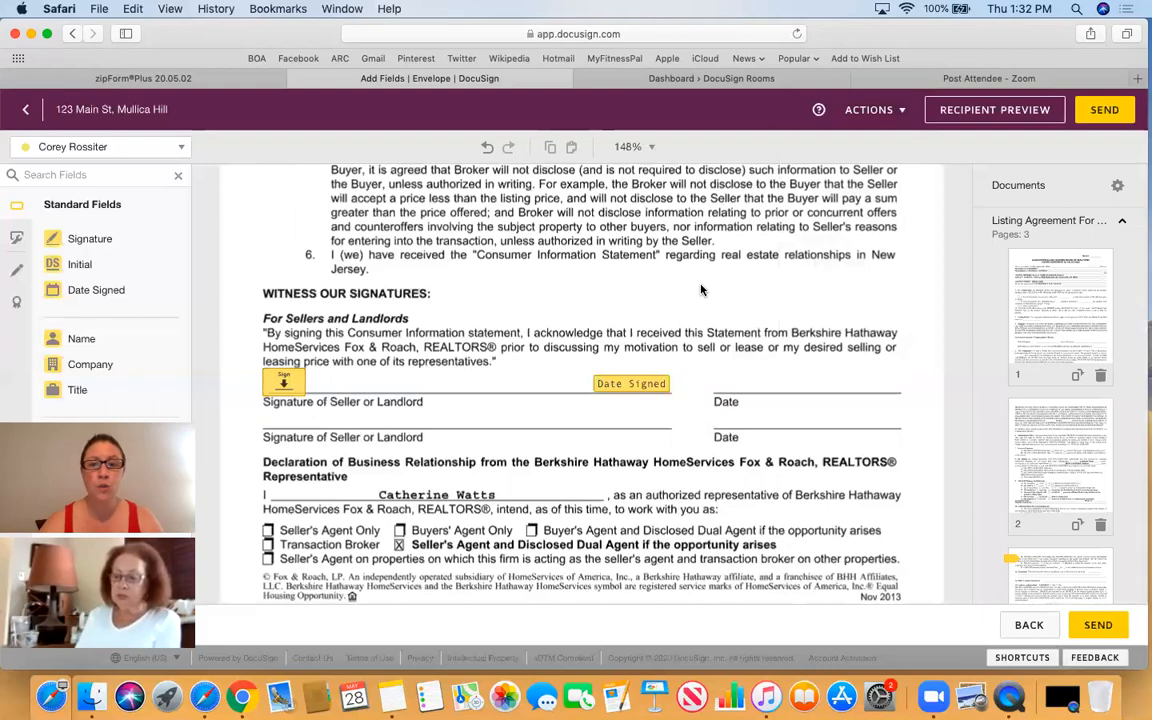
scroll(701, 290, "down", 5)
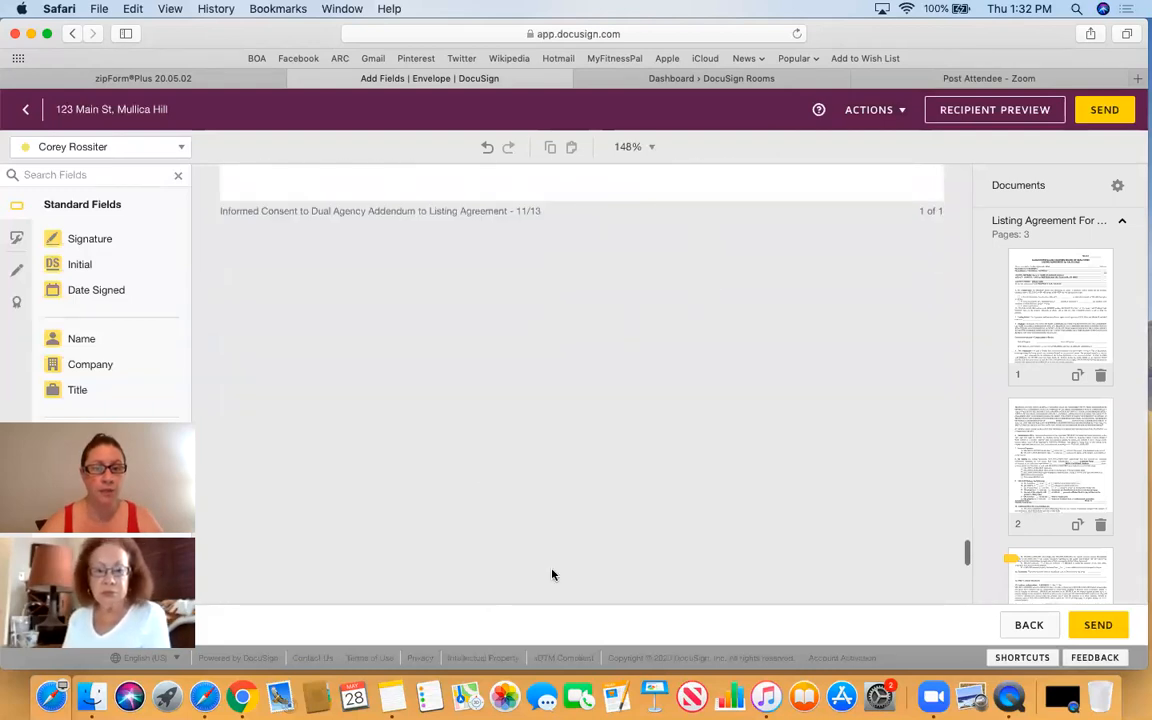
scroll(552, 575, "down", 10)
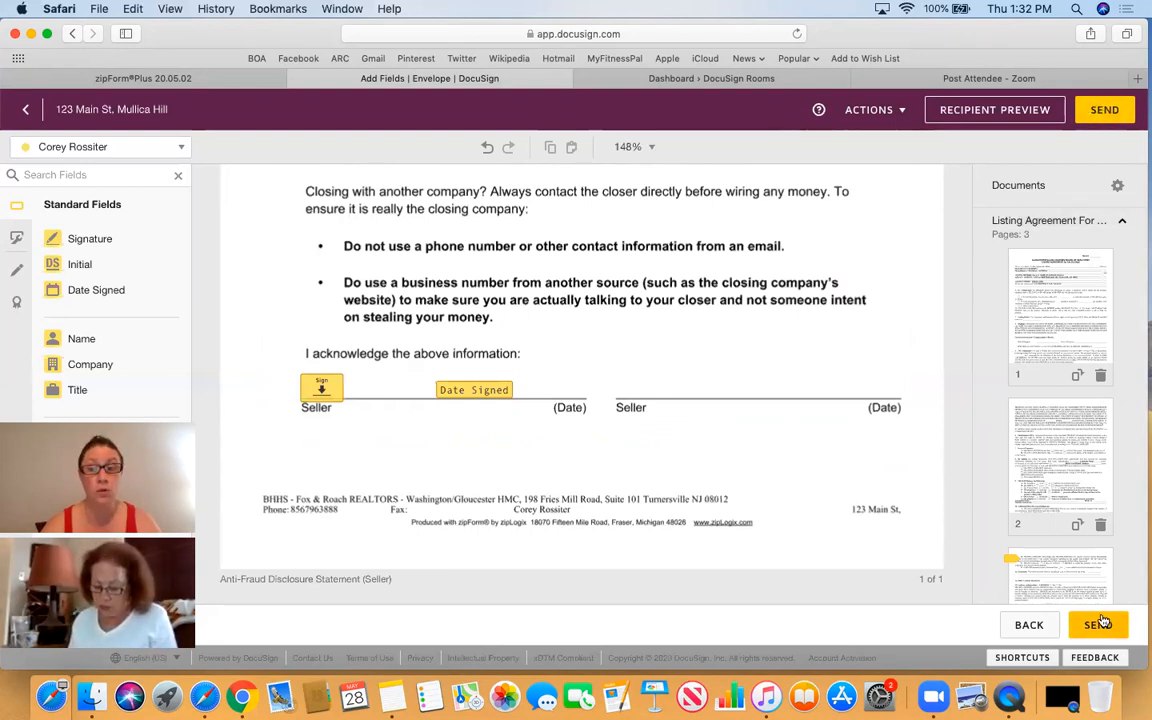
- Send the DocuSign envelope, close the DocuSign session tab, and start a new browser tab
left_click(1103, 112)
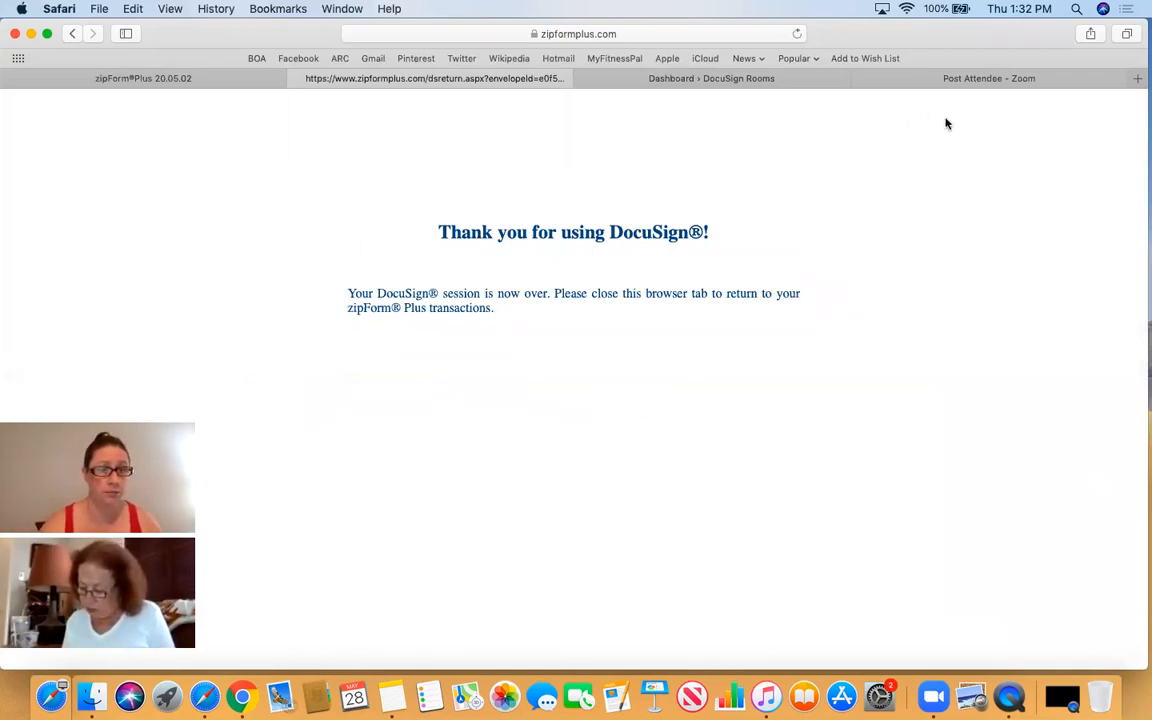
left_click(297, 79)
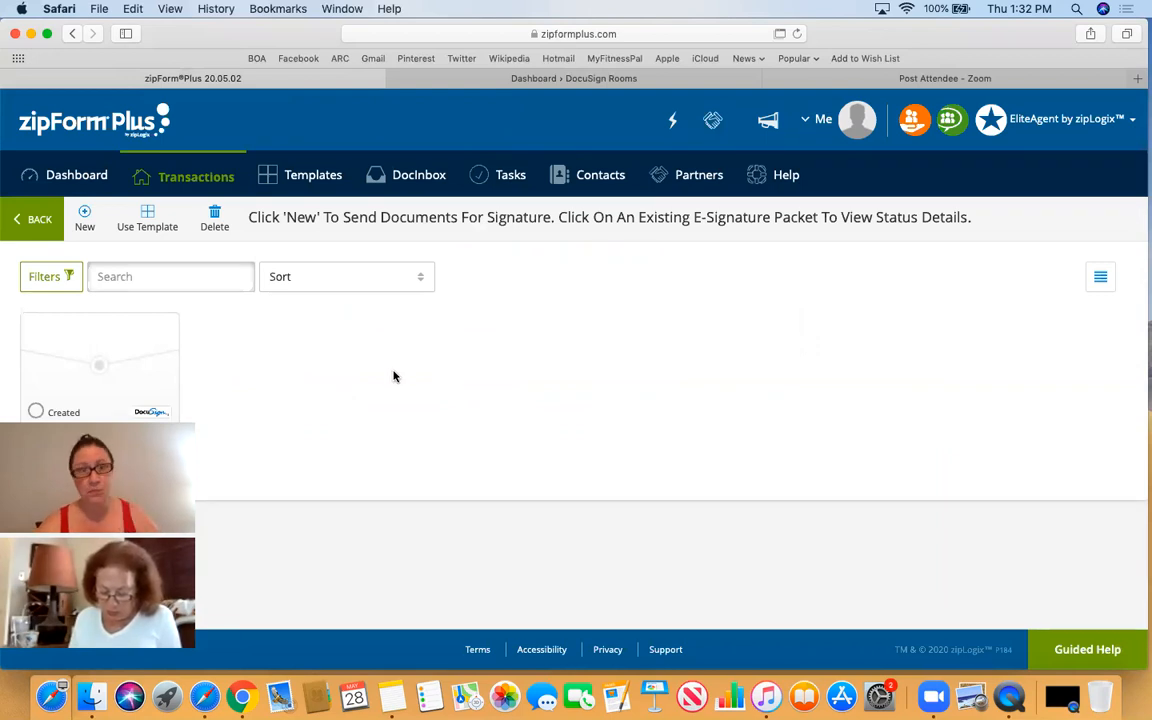
left_click(1137, 79)
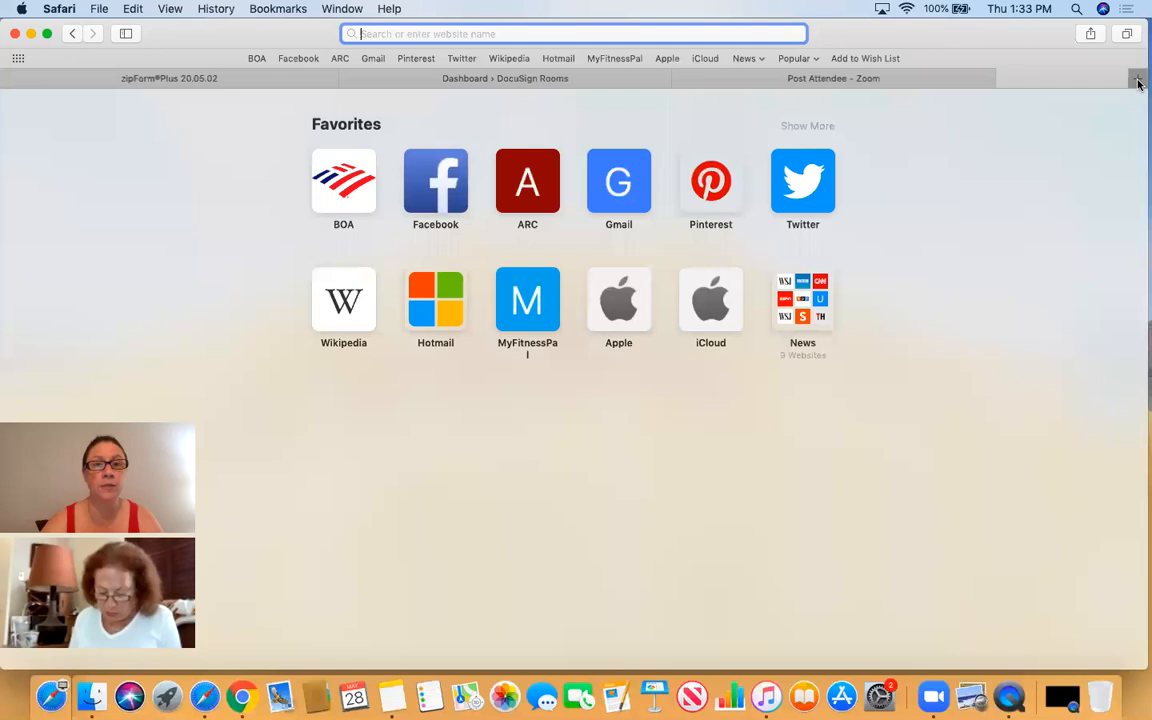
- In Gmail, open the 123 Main St, Mullica Hill DocuSign email and bring up its documents for review
left_click(615, 170)
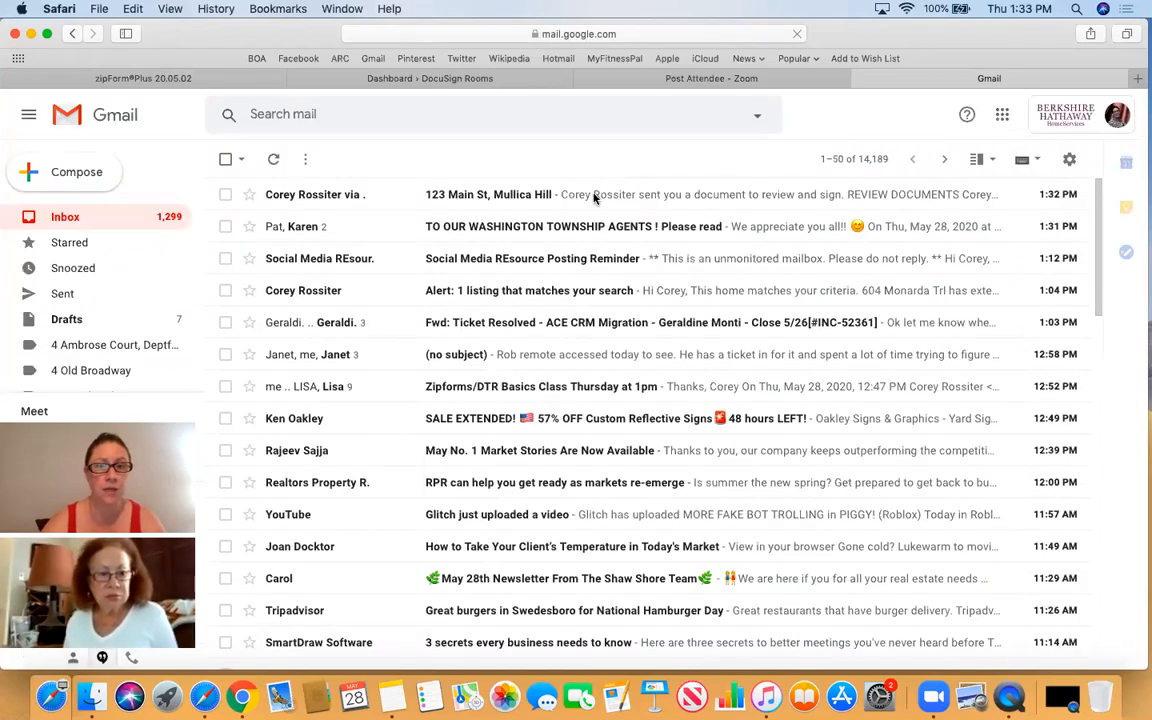
left_click(595, 196)
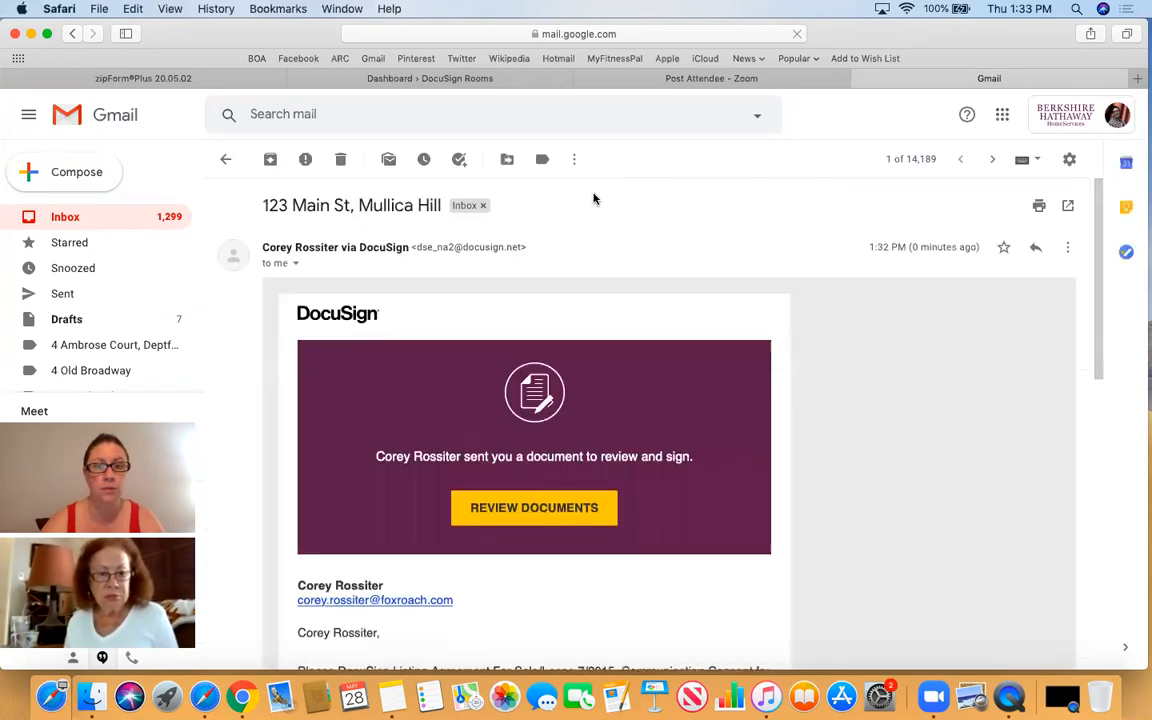
left_click(538, 510)
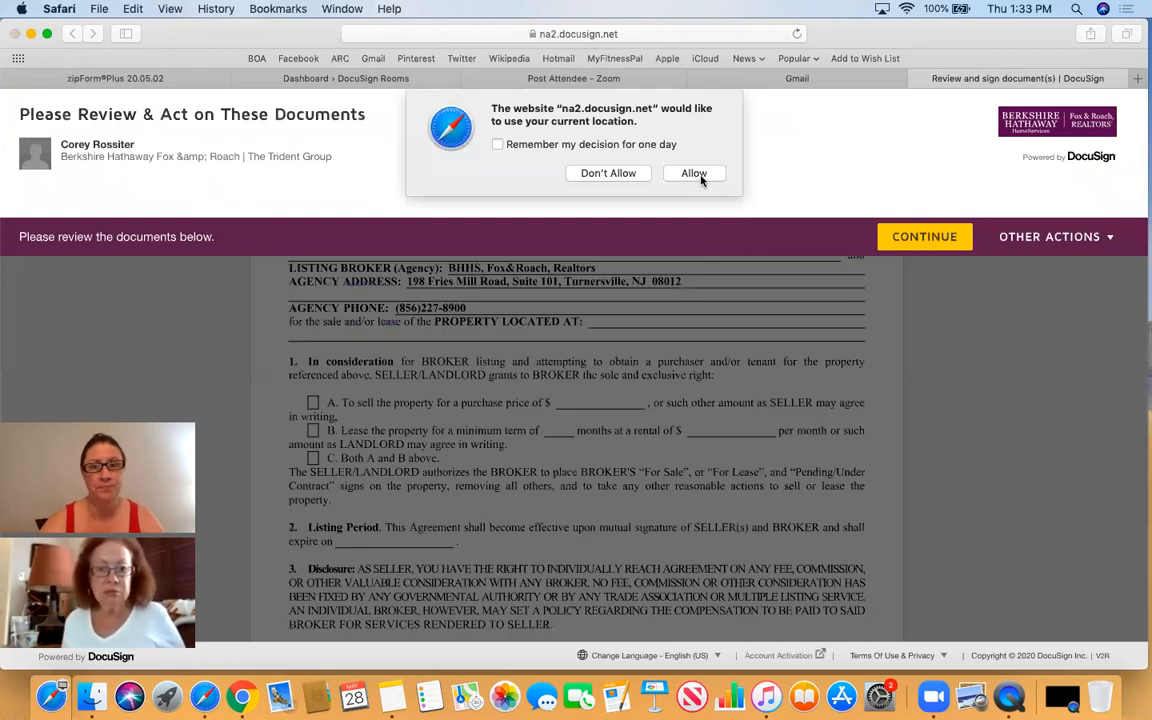
- Allow location, sign all six required seller signature fields, and finish the DocuSign signing
left_click(700, 176)
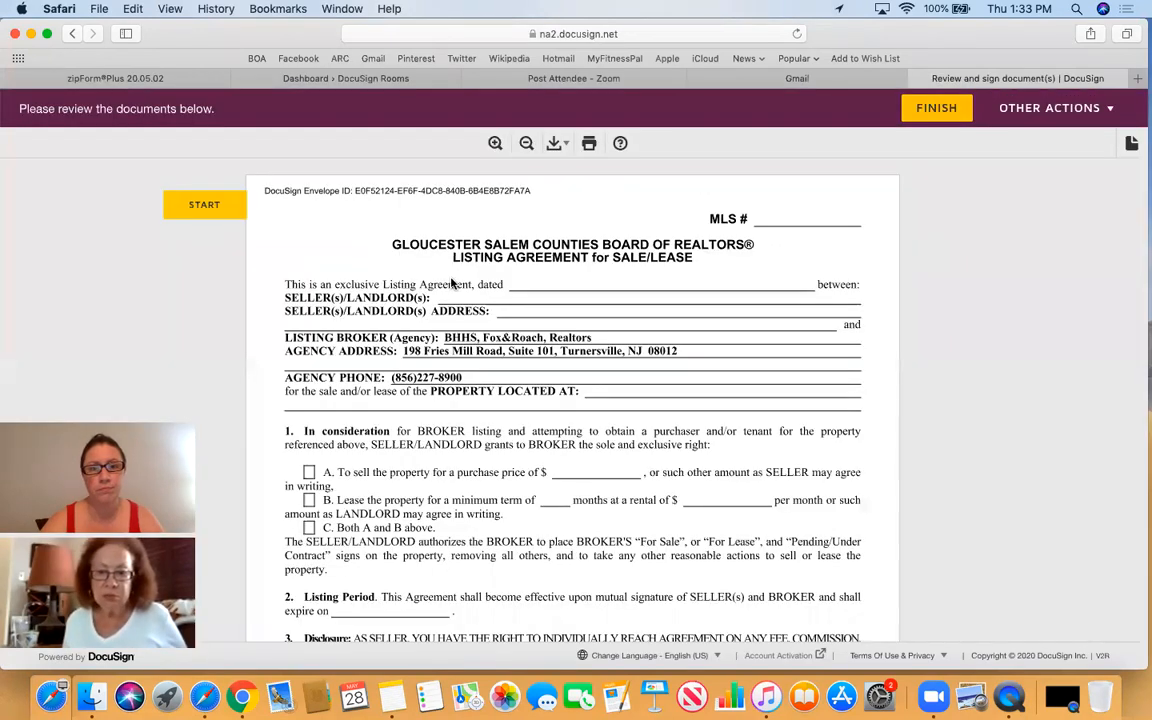
left_click(186, 210)
left_click(505, 392)
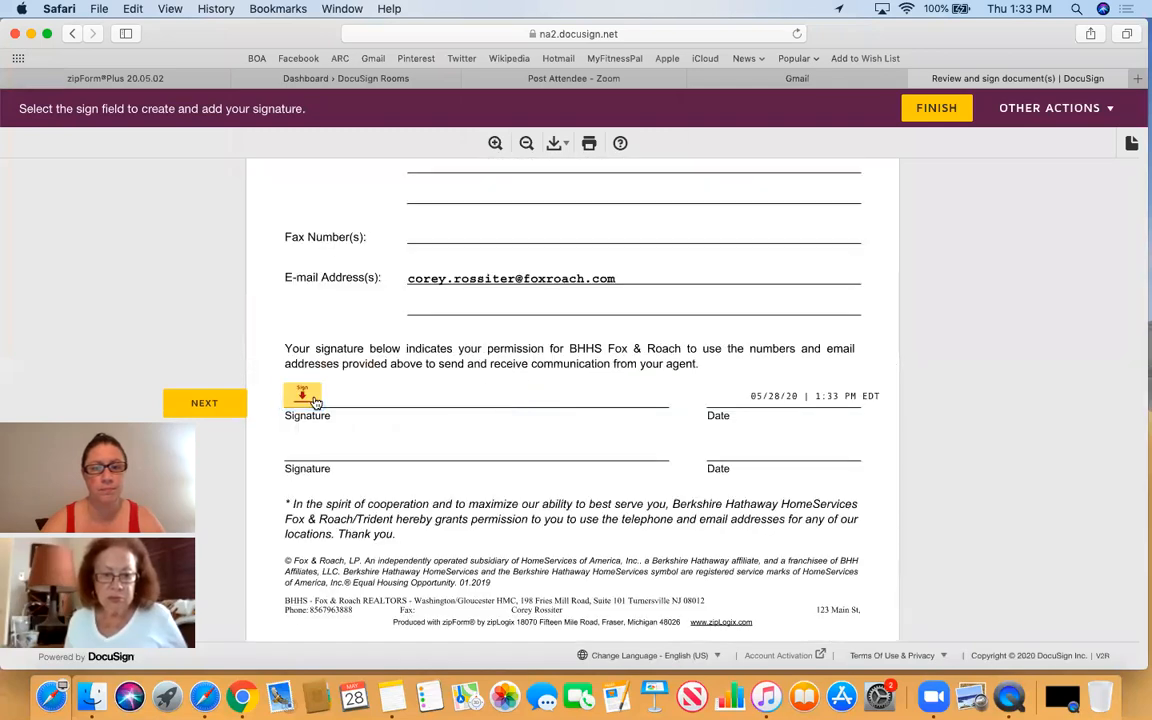
left_click(315, 402)
left_click(643, 390)
left_click(302, 397)
left_click(302, 397)
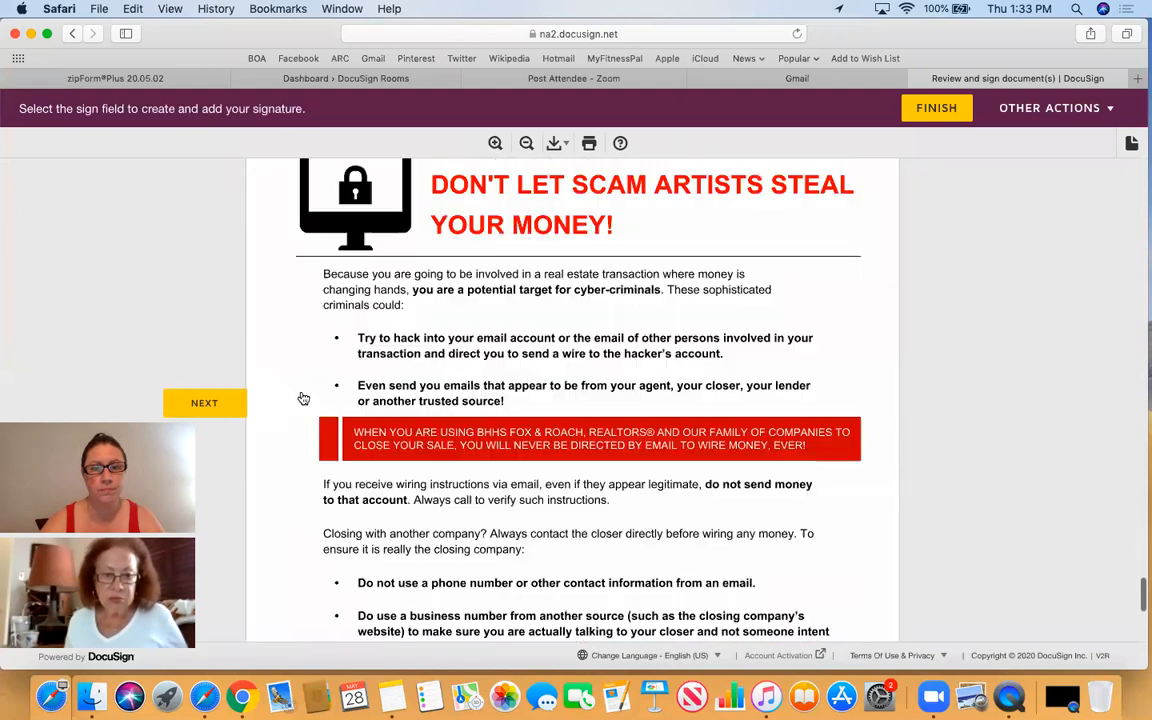
left_click(299, 393)
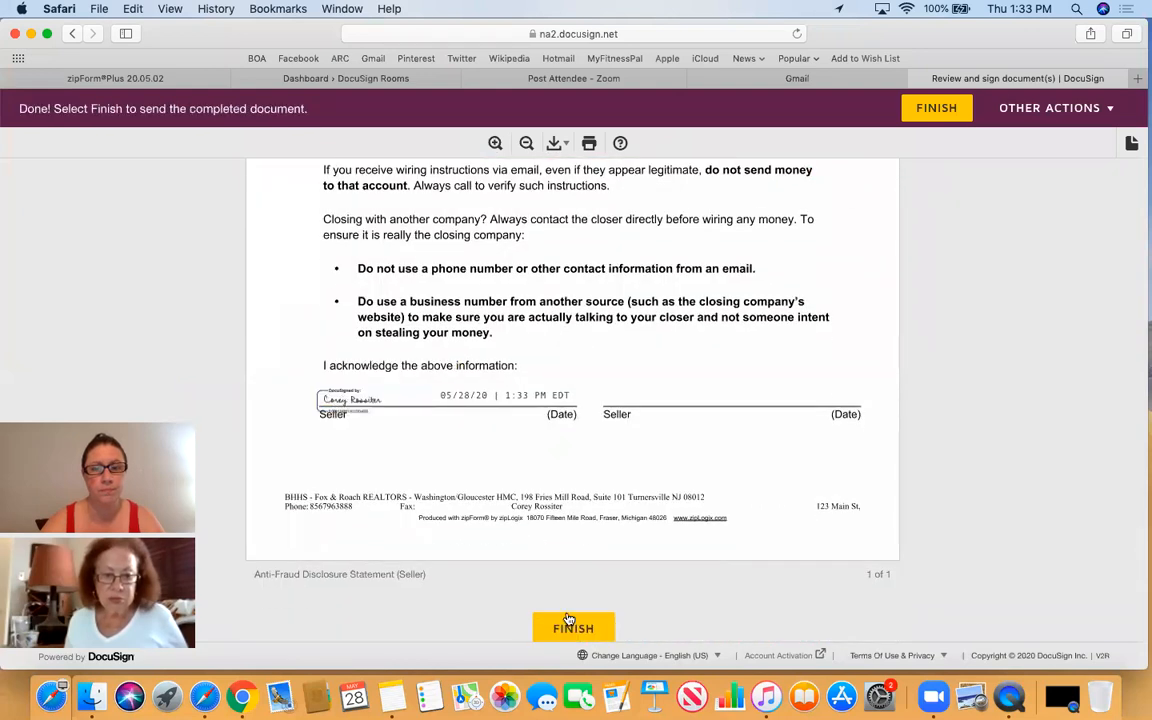
left_click(939, 112)
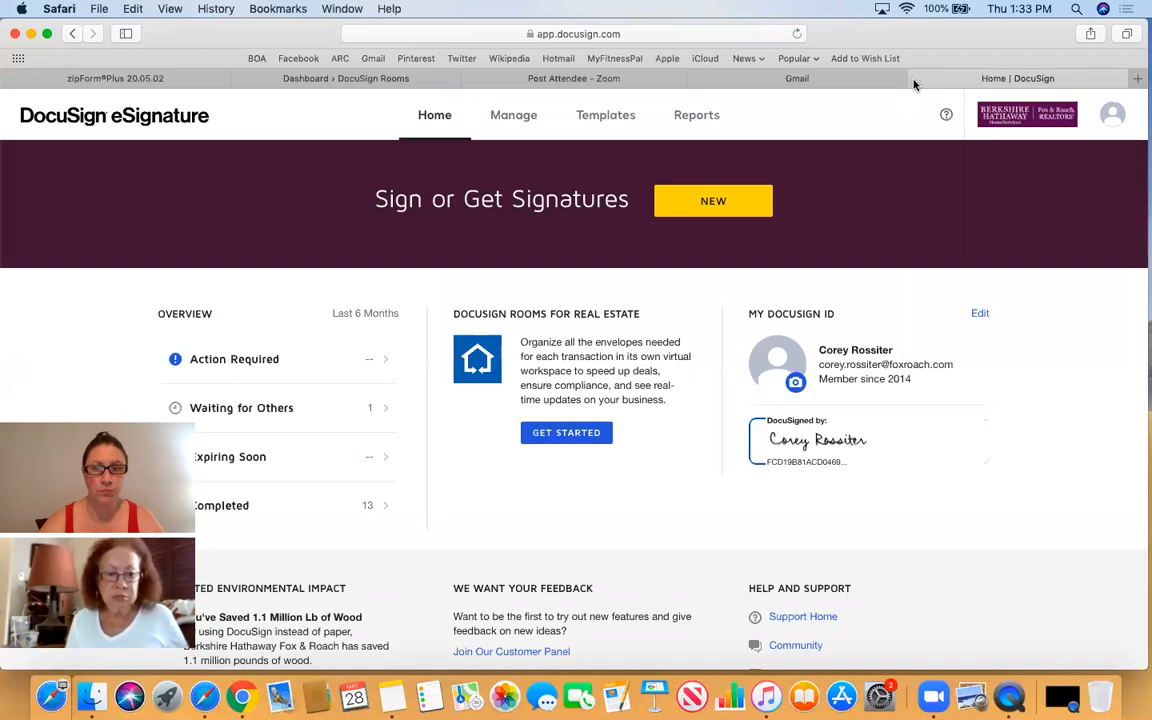
- Close the DocuSign tab, reload zipForm Plus, and reopen the 123 Main St, Mullica Hill transaction
left_click(915, 80)
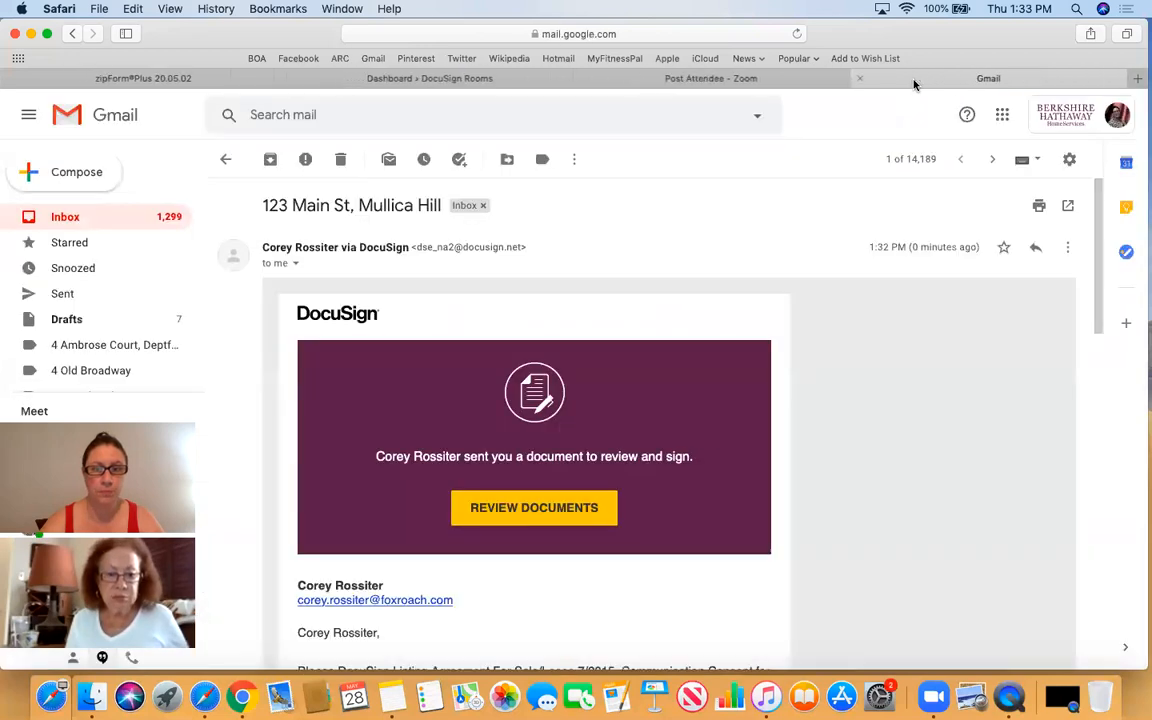
left_click(227, 84)
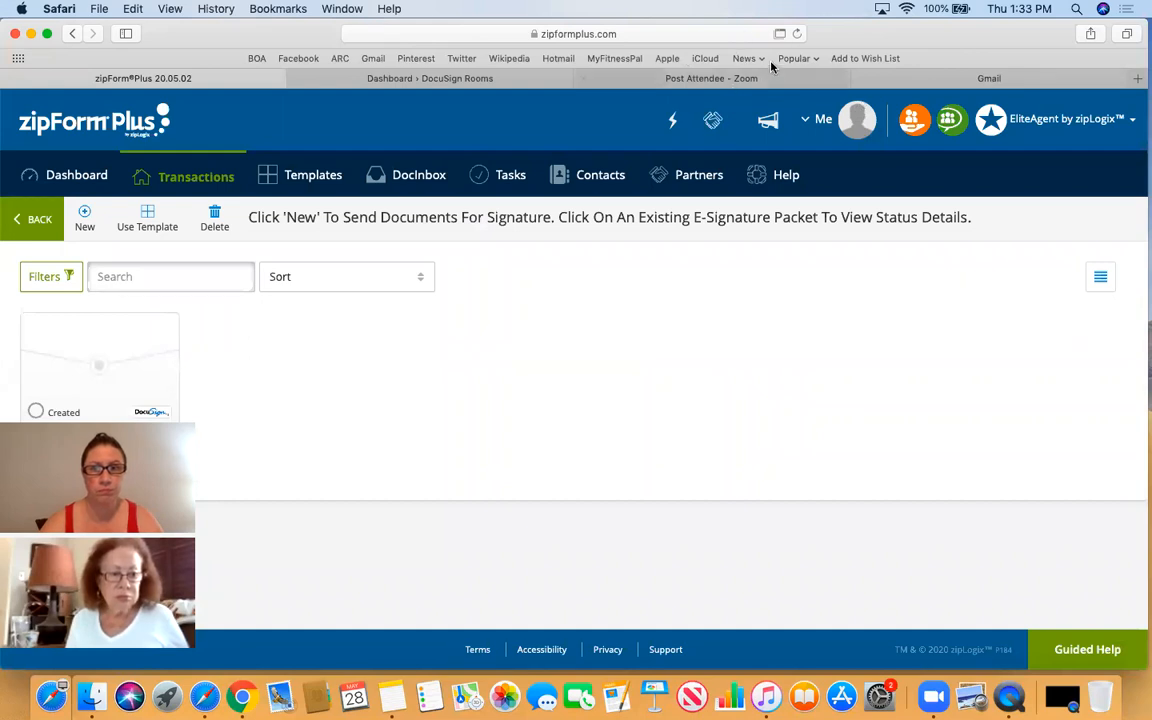
left_click(797, 35)
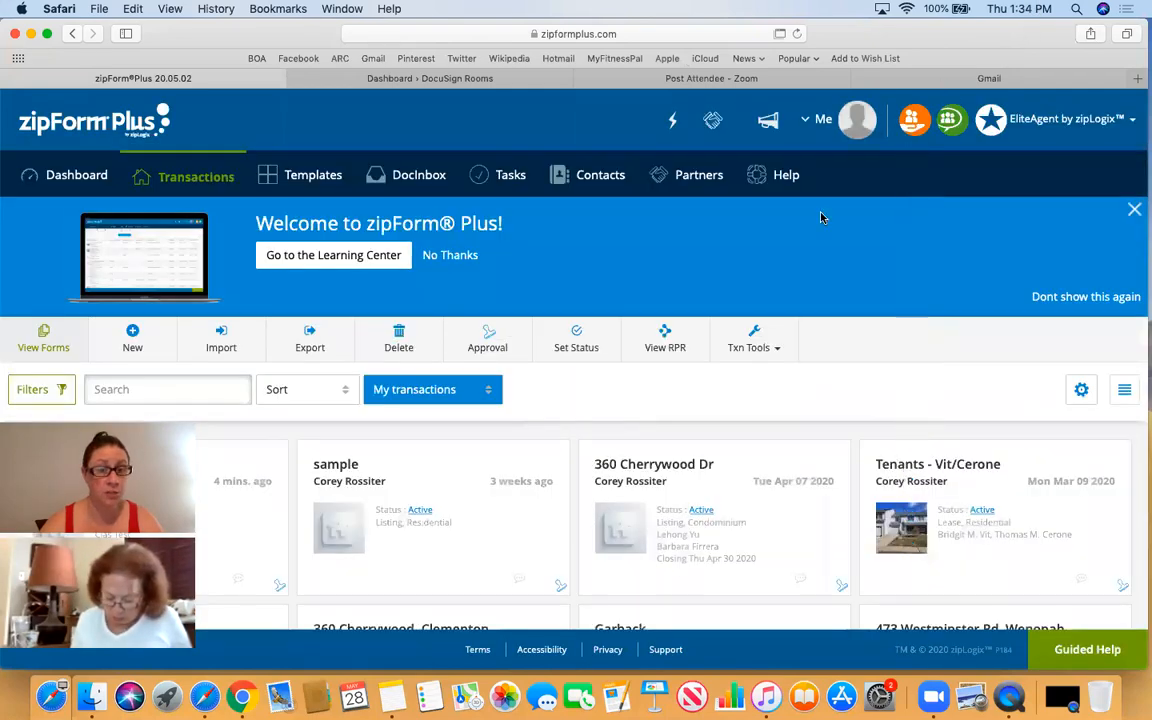
scroll(810, 220, "down", 5)
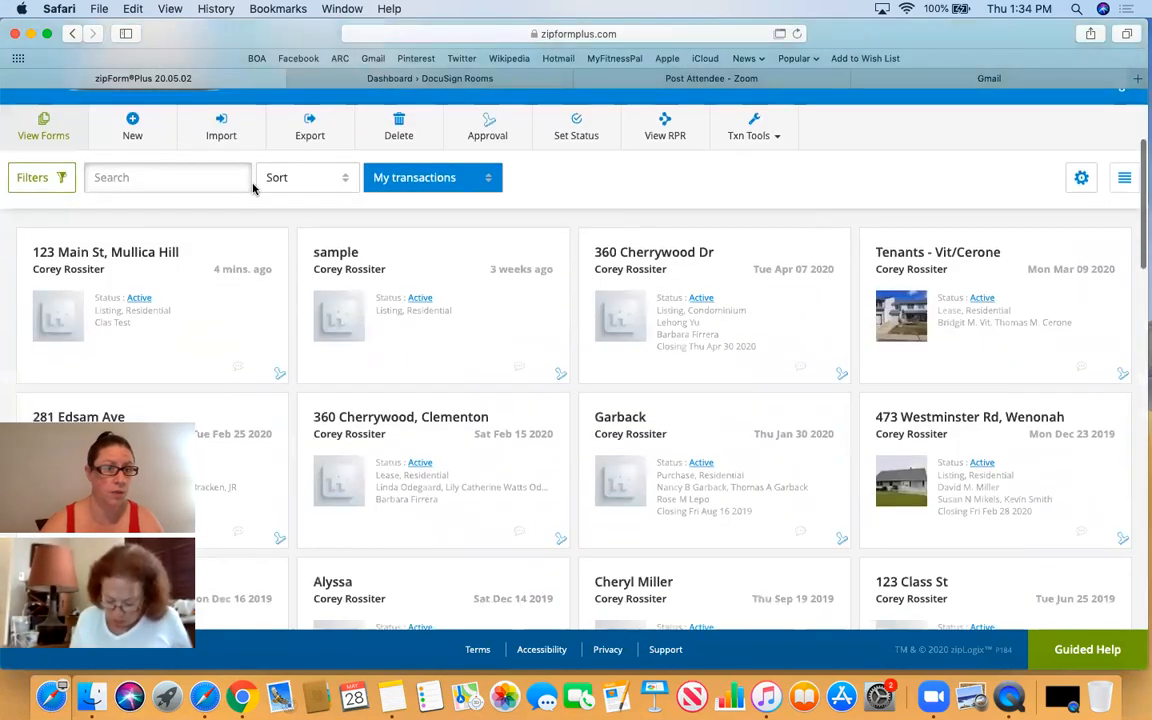
left_click(107, 260)
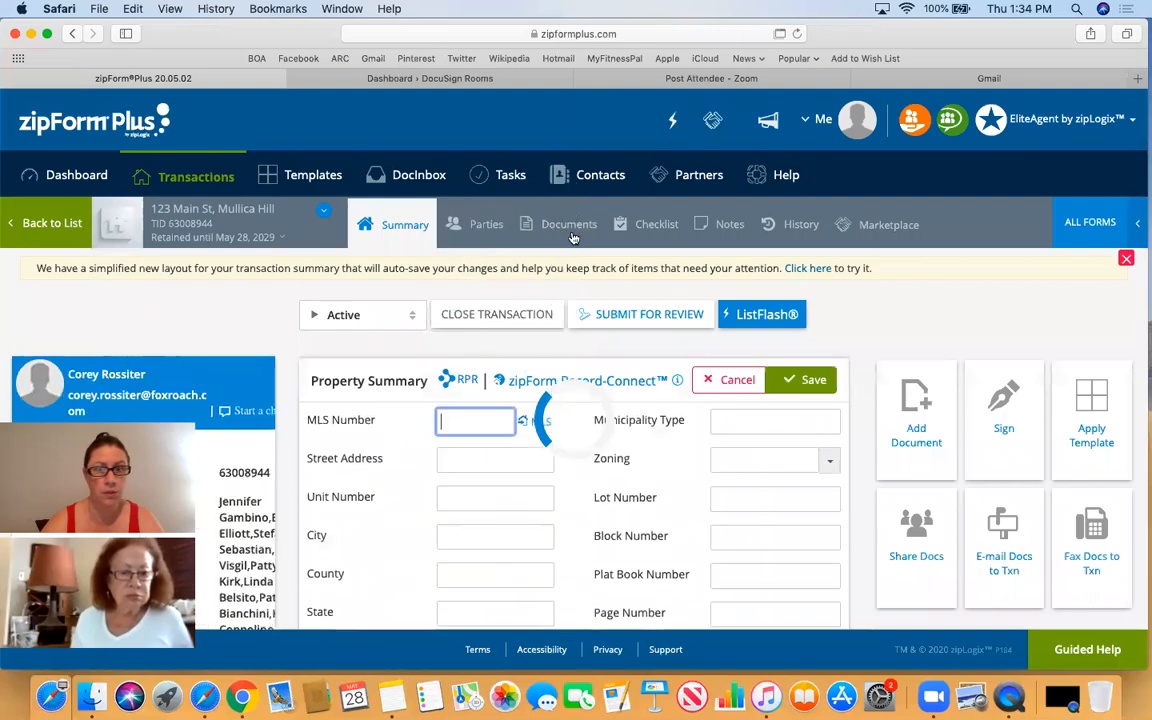
- Show the 123 Main St, Mullica Hill transaction's Documents page, including the Initial Listing Paperwork folder
left_click(571, 228)
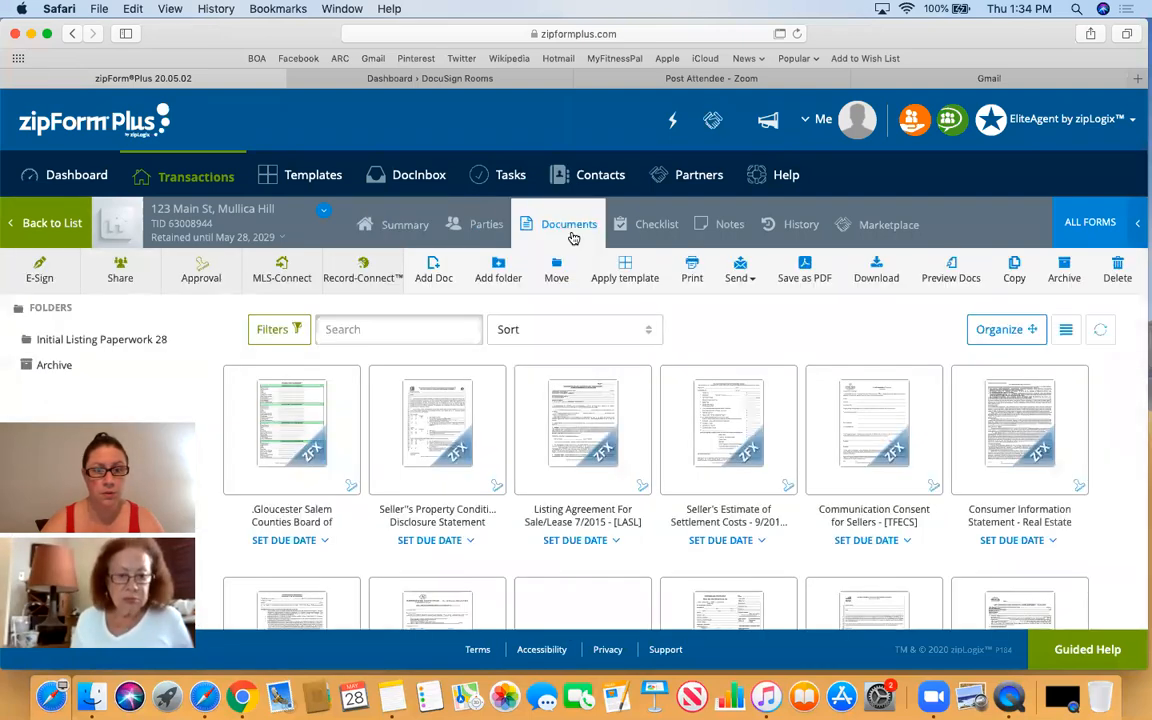
scroll(573, 237, "down", 10)
scroll(573, 237, "down", 3)
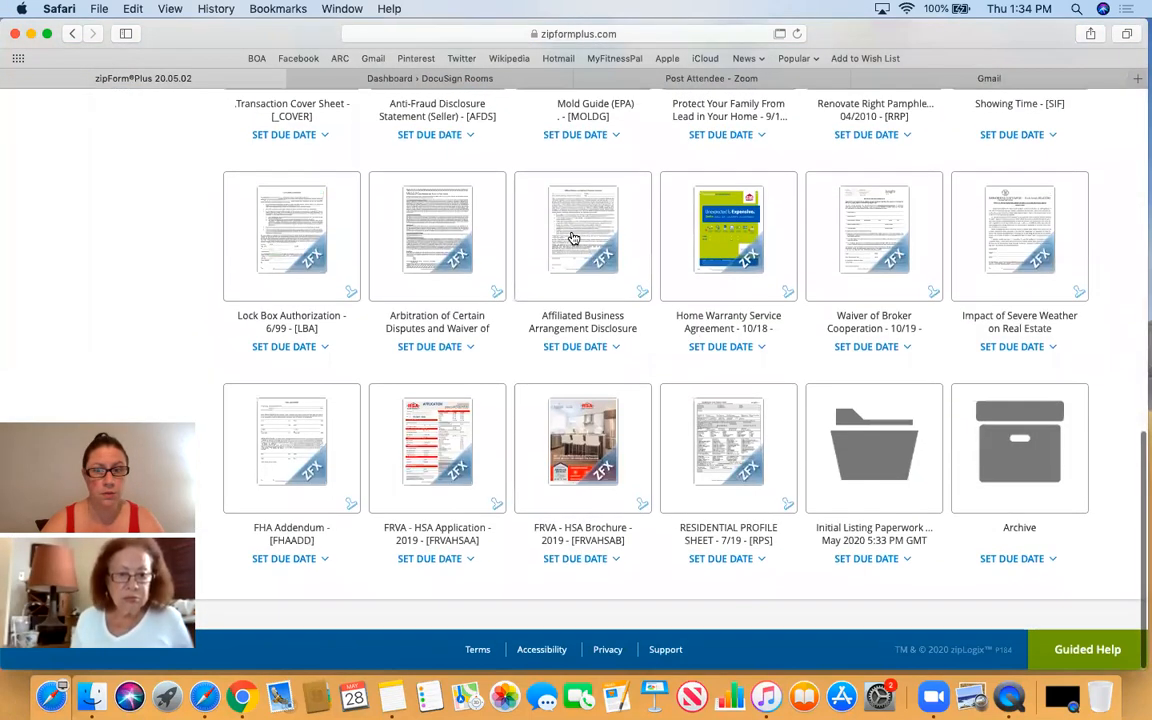
scroll(573, 237, "up", 10)
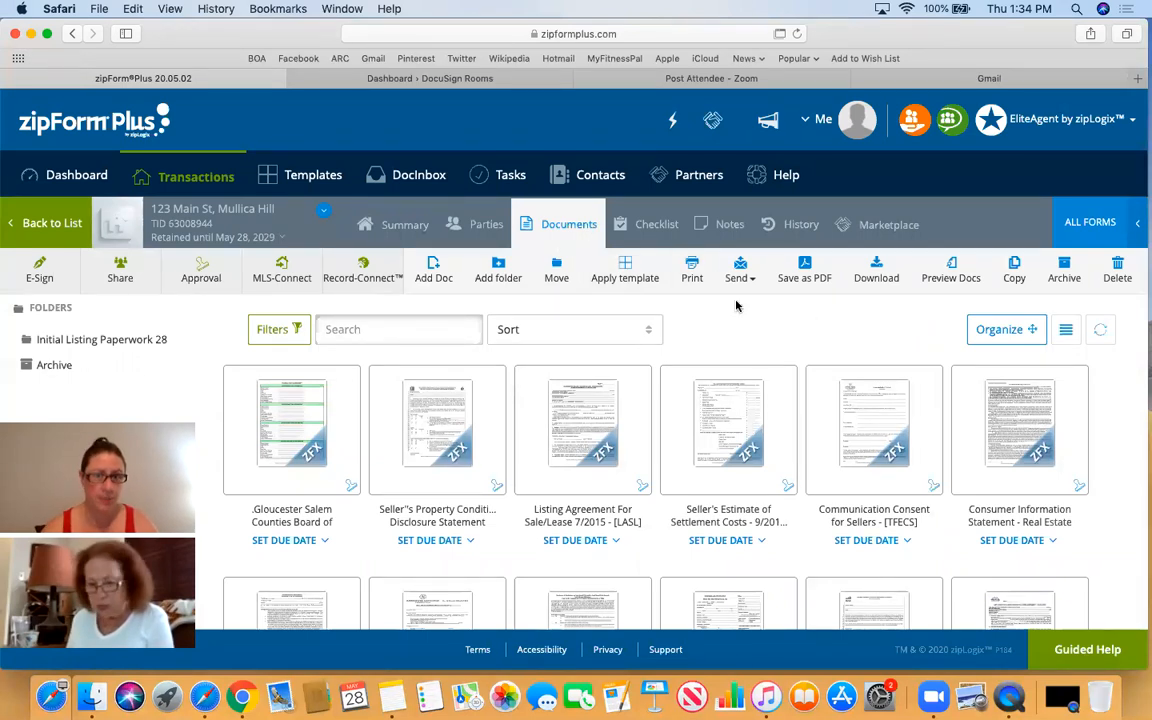
- Open the Initial Listing Paperwork folder holding the six signed DocuSign PDFs
scroll(736, 305, "down", 10)
scroll(736, 305, "up", 10)
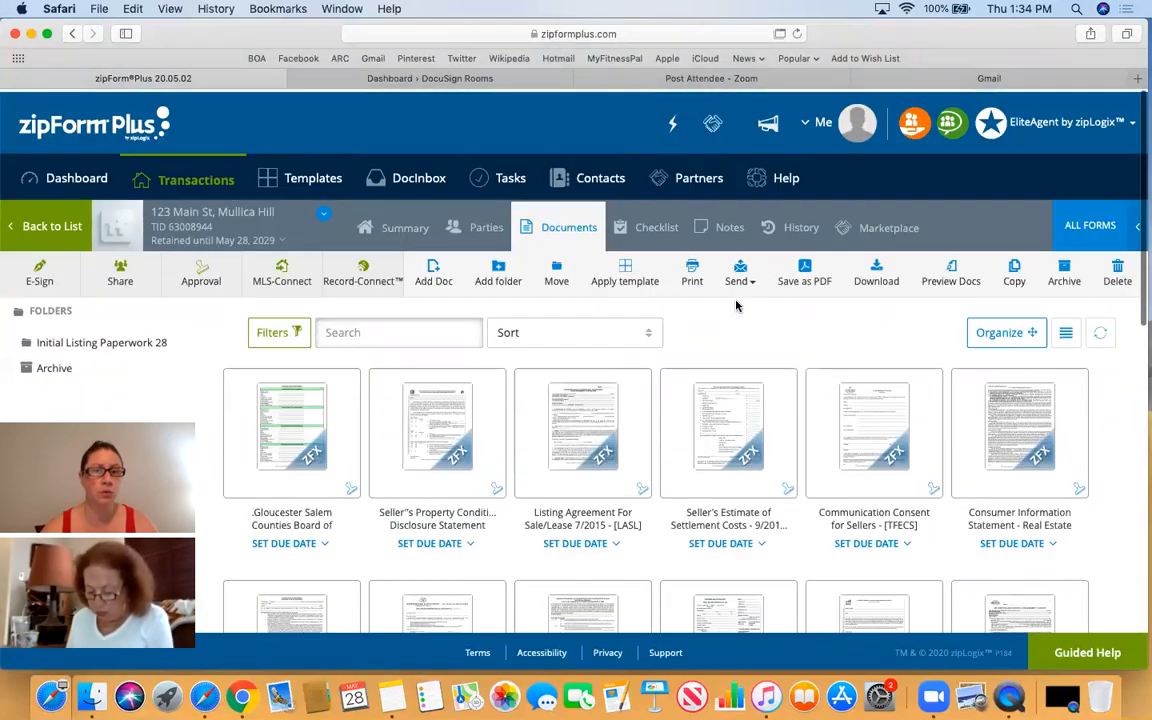
scroll(736, 305, "down", 5)
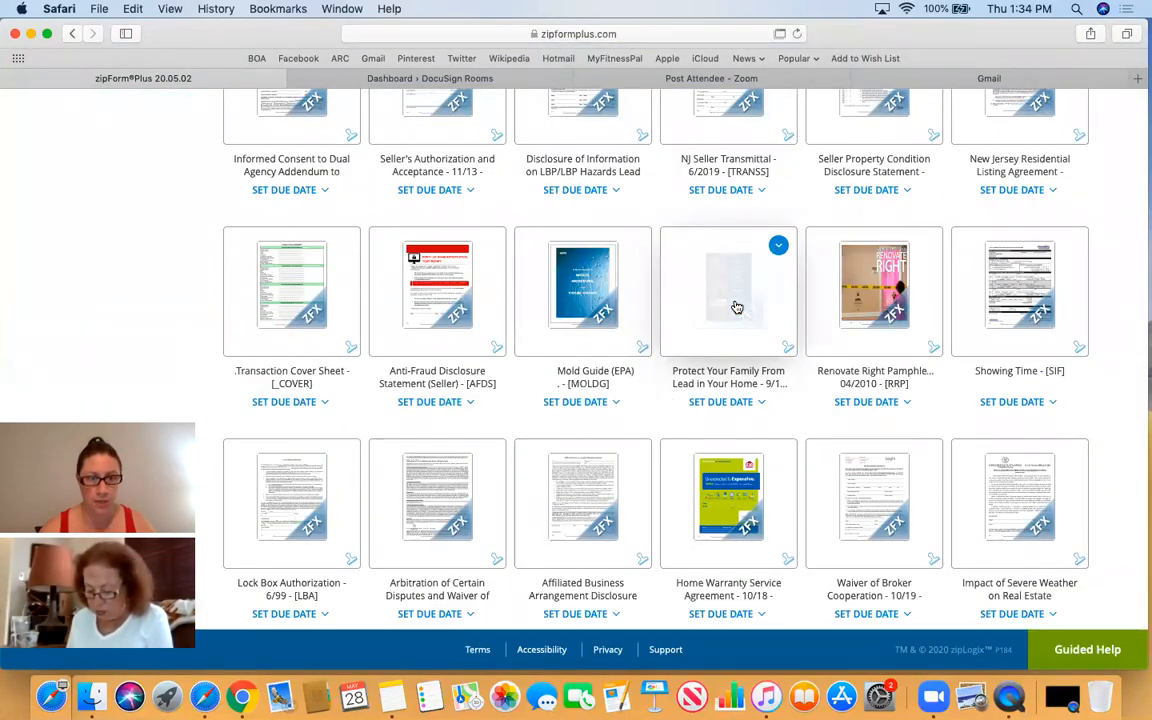
scroll(736, 305, "up", 5)
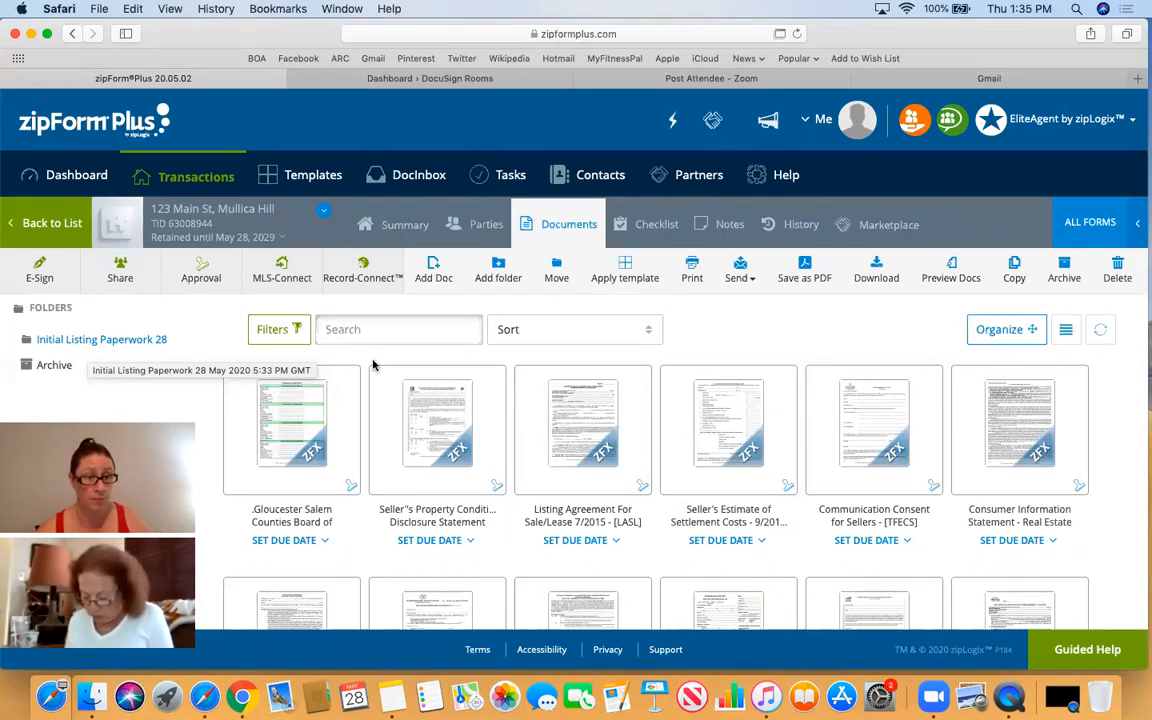
scroll(650, 424, "down", 5)
scroll(650, 425, "down", 10)
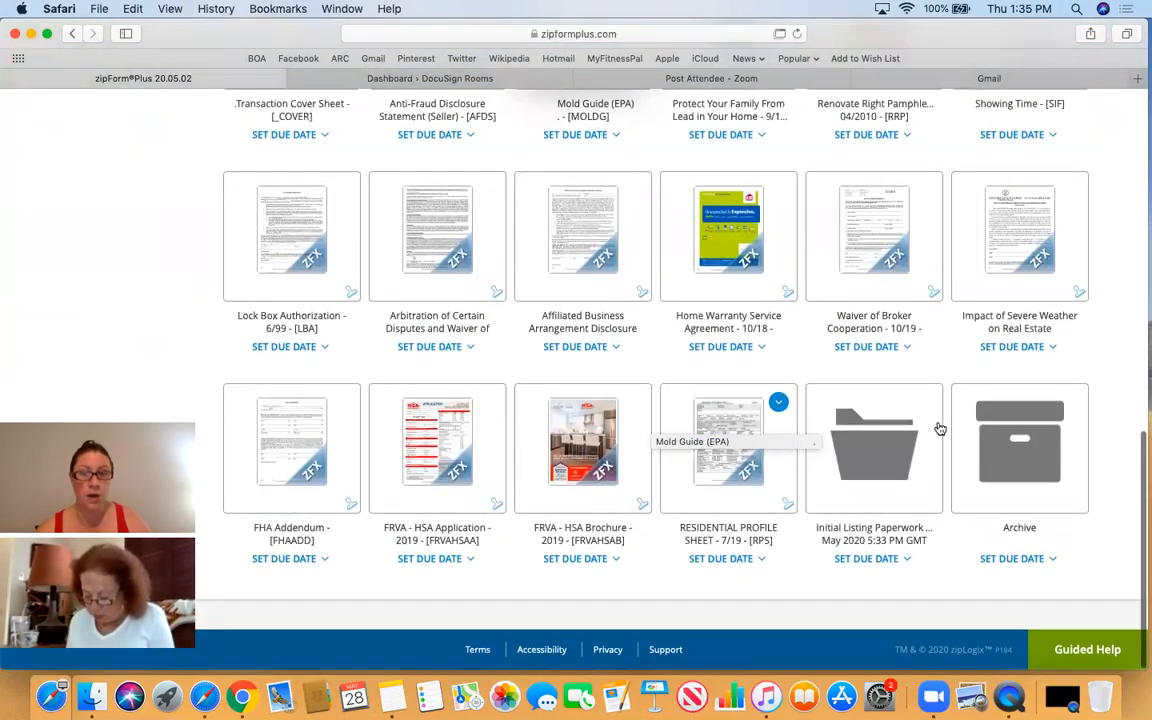
left_click(866, 451)
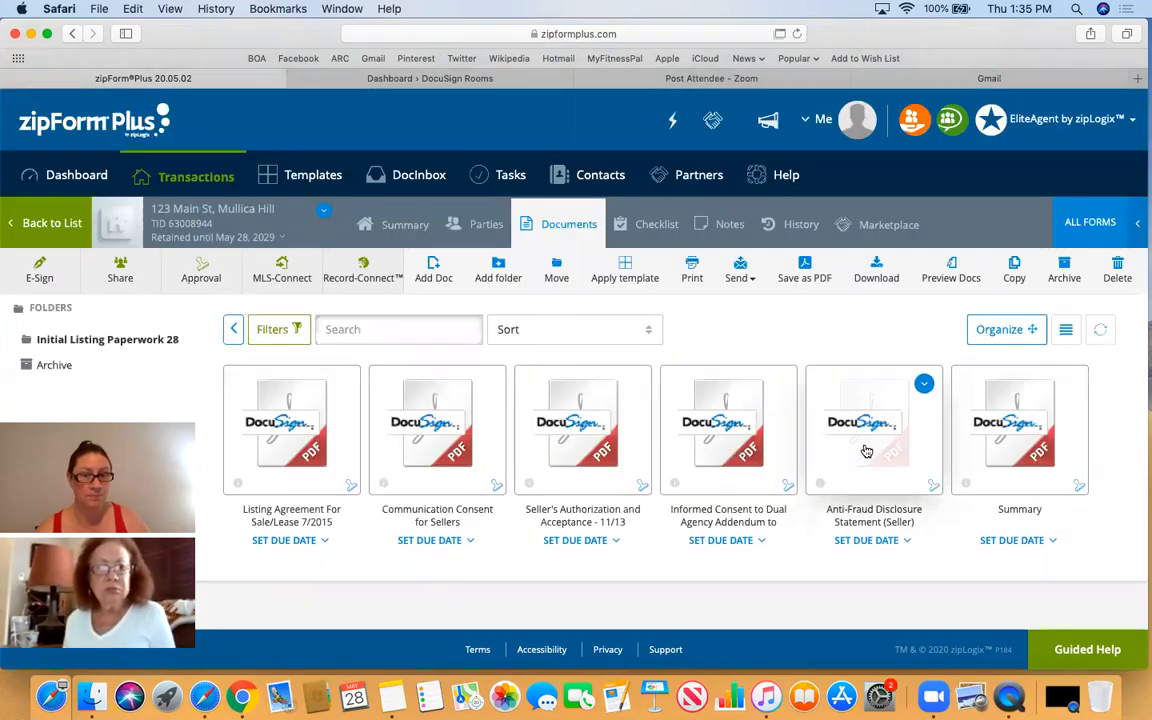
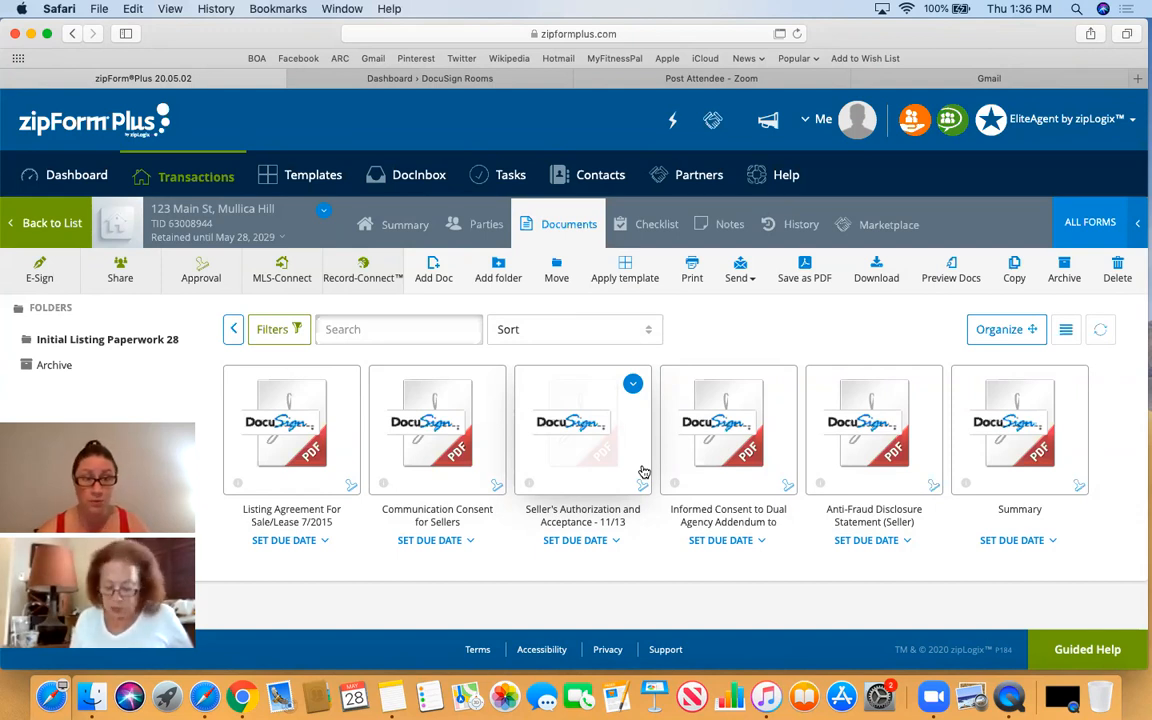
- Go back through the Dashboard and Transactions list to the 123 Main St, Mullica Hill transaction's documents
left_click(30, 221)
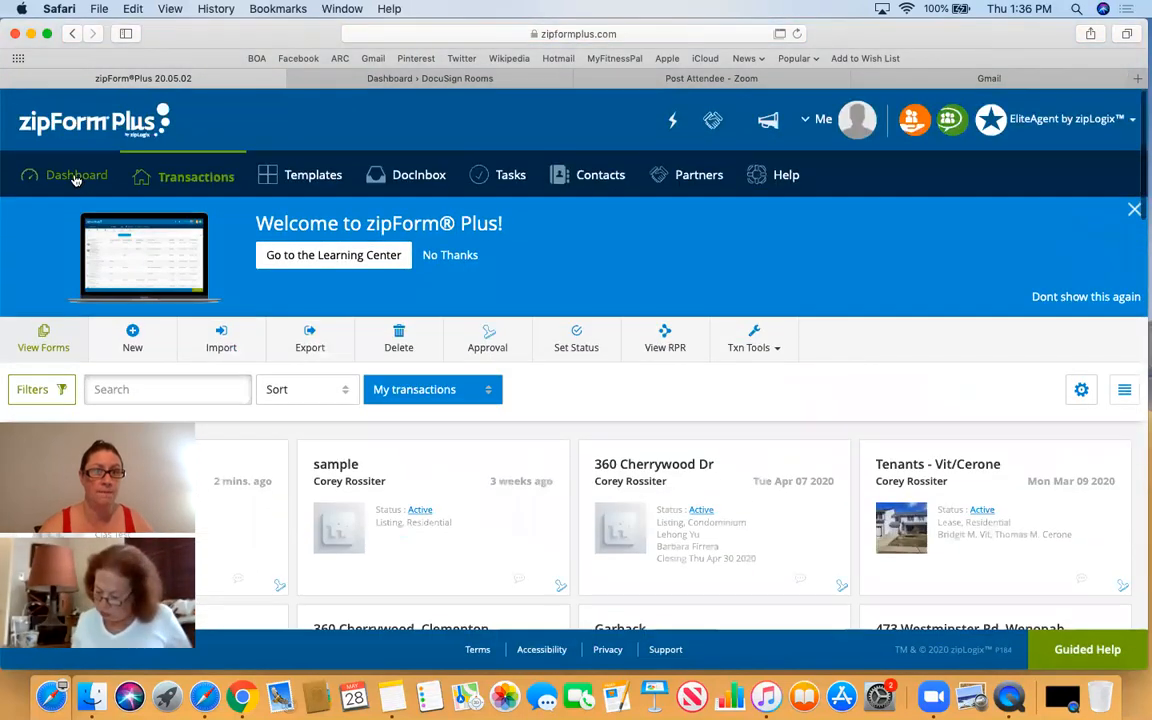
left_click(75, 177)
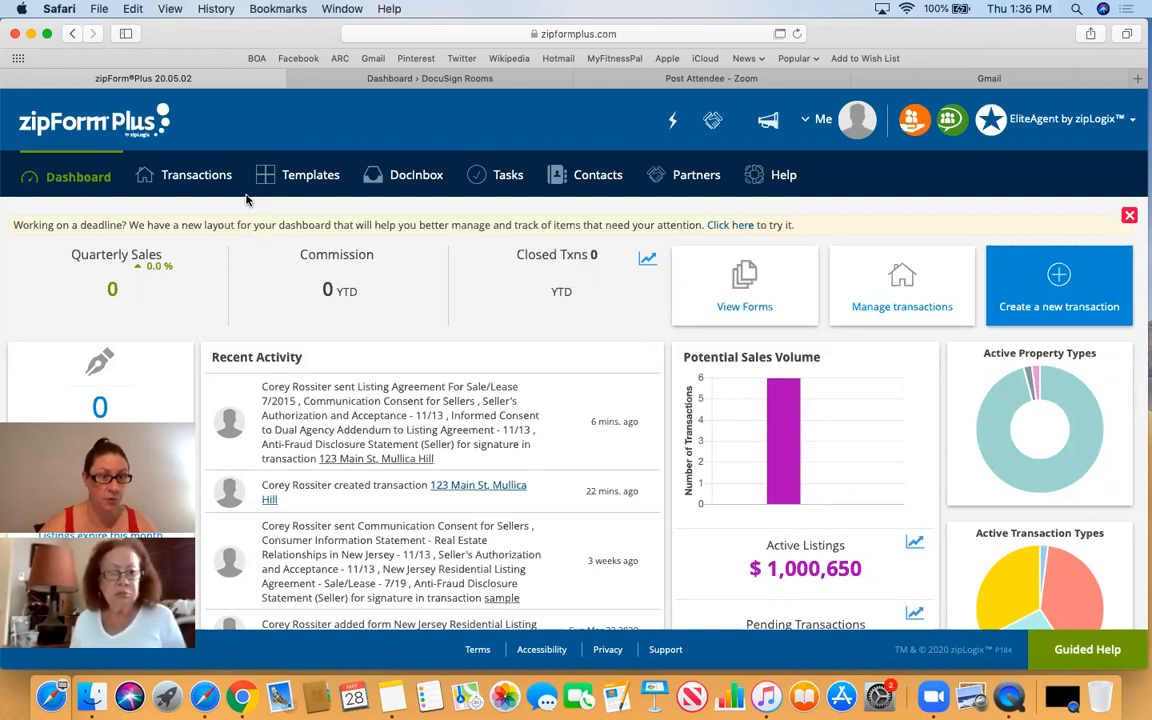
left_click(197, 178)
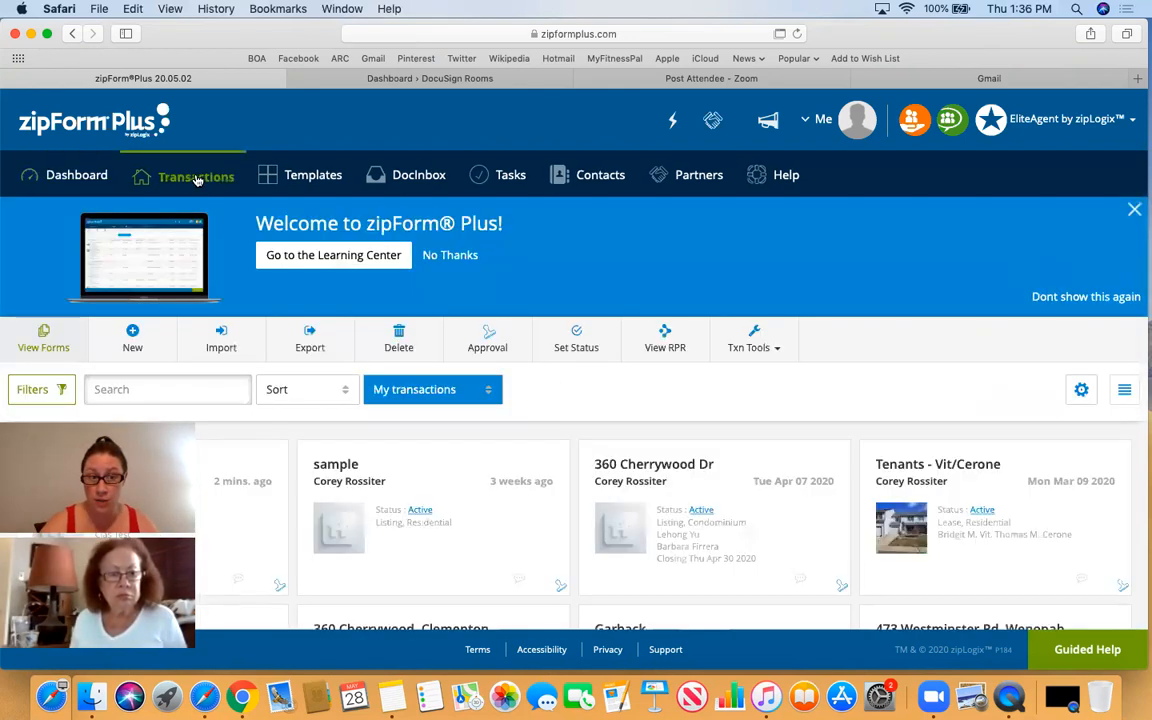
scroll(197, 178, "down", 5)
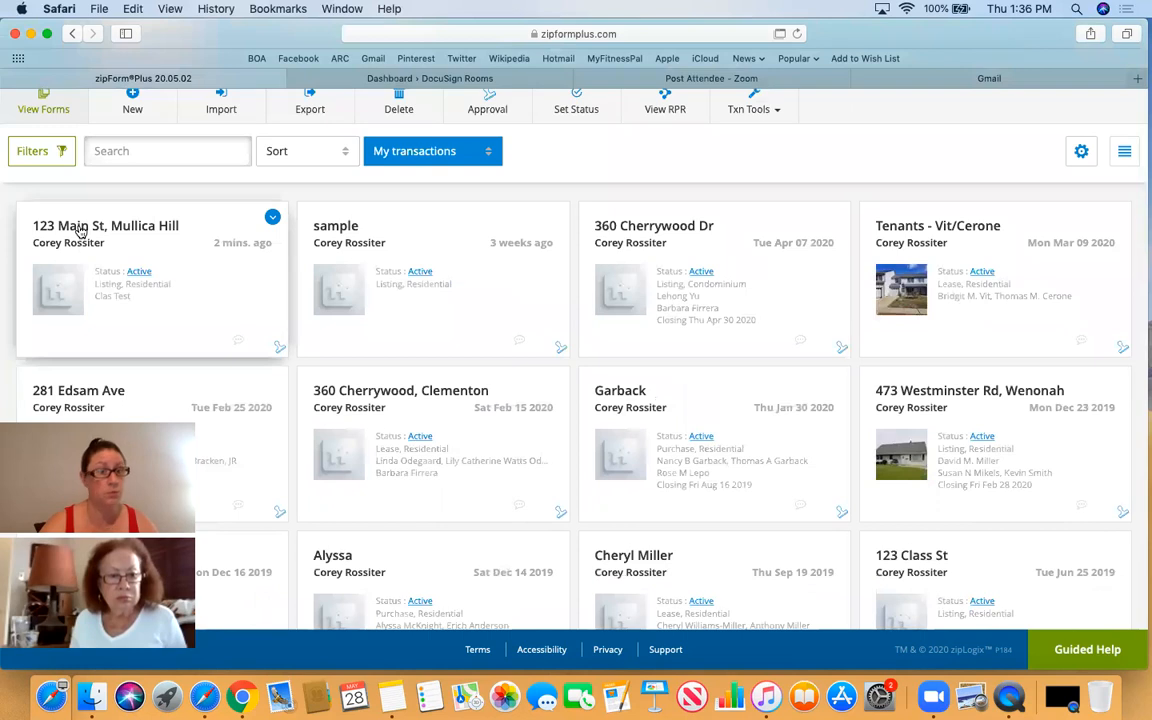
left_click(79, 226)
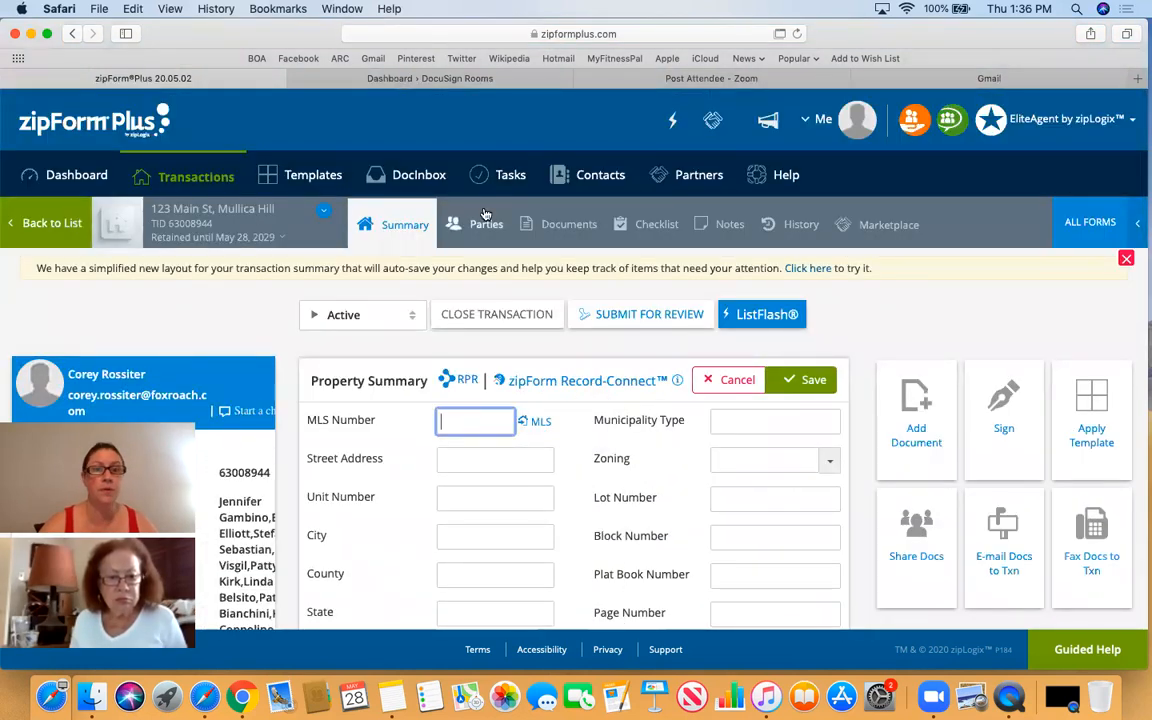
left_click(560, 226)
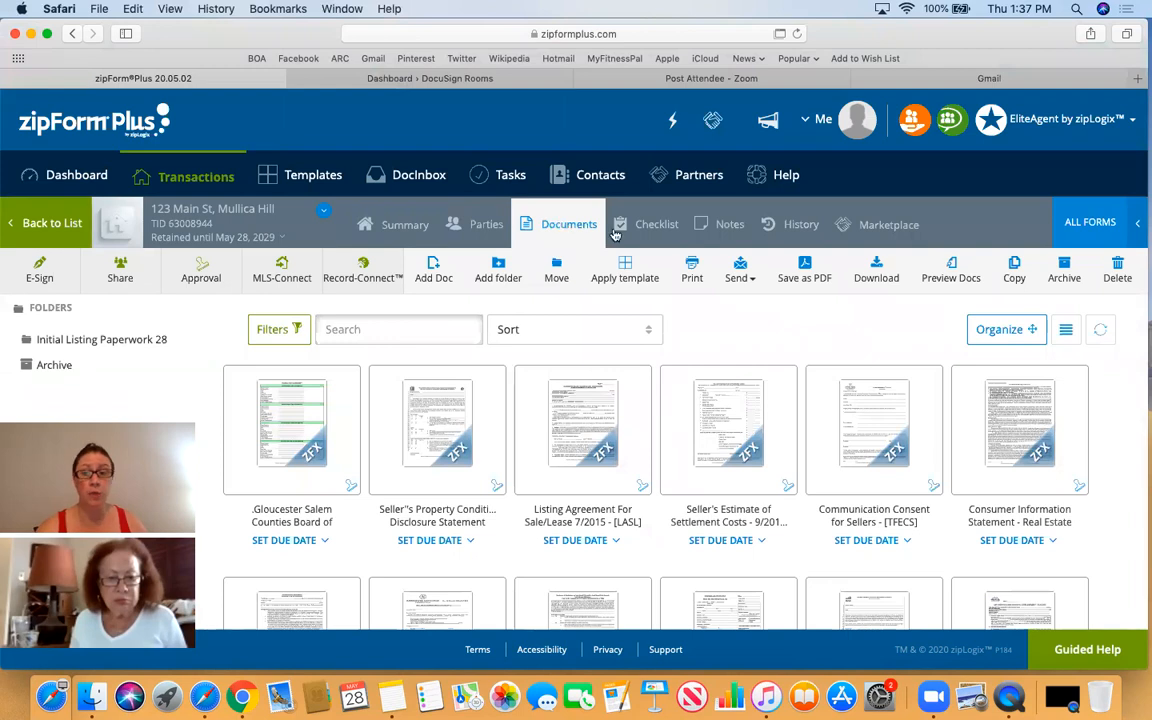
- Scroll through the transaction's forms, such as Seller's Estimate of Settlement Costs and NJ Seller Transmittal
scroll(897, 378, "down", 2)
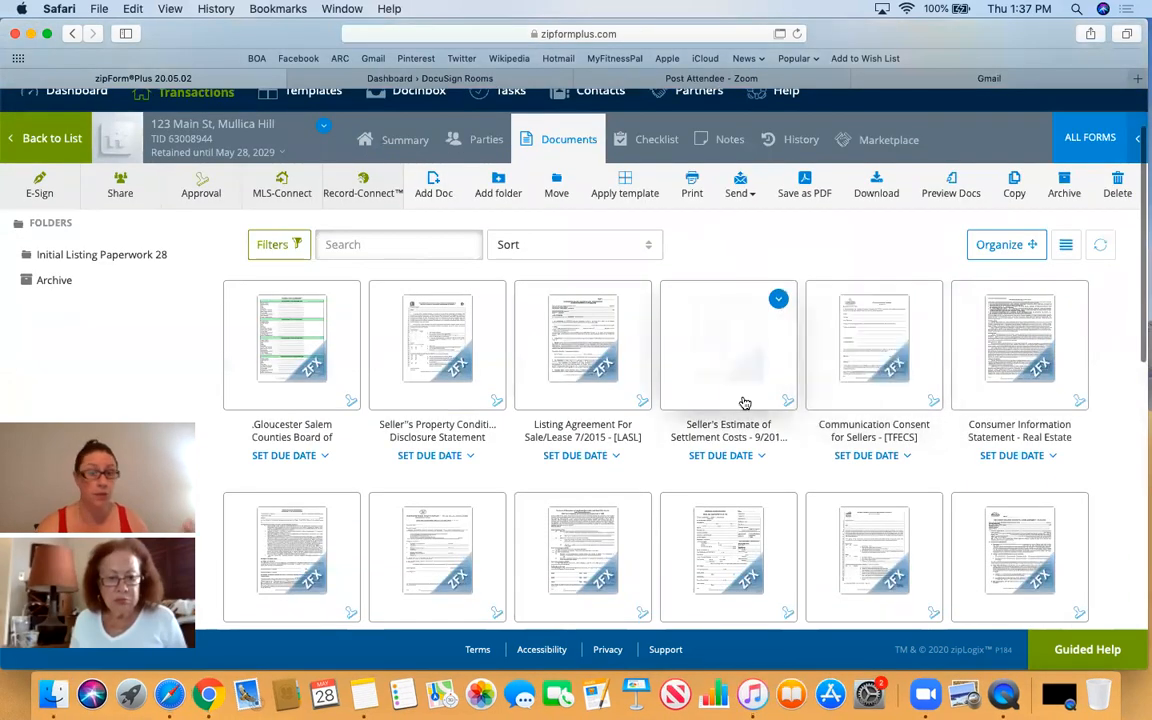
scroll(745, 403, "down", 1)
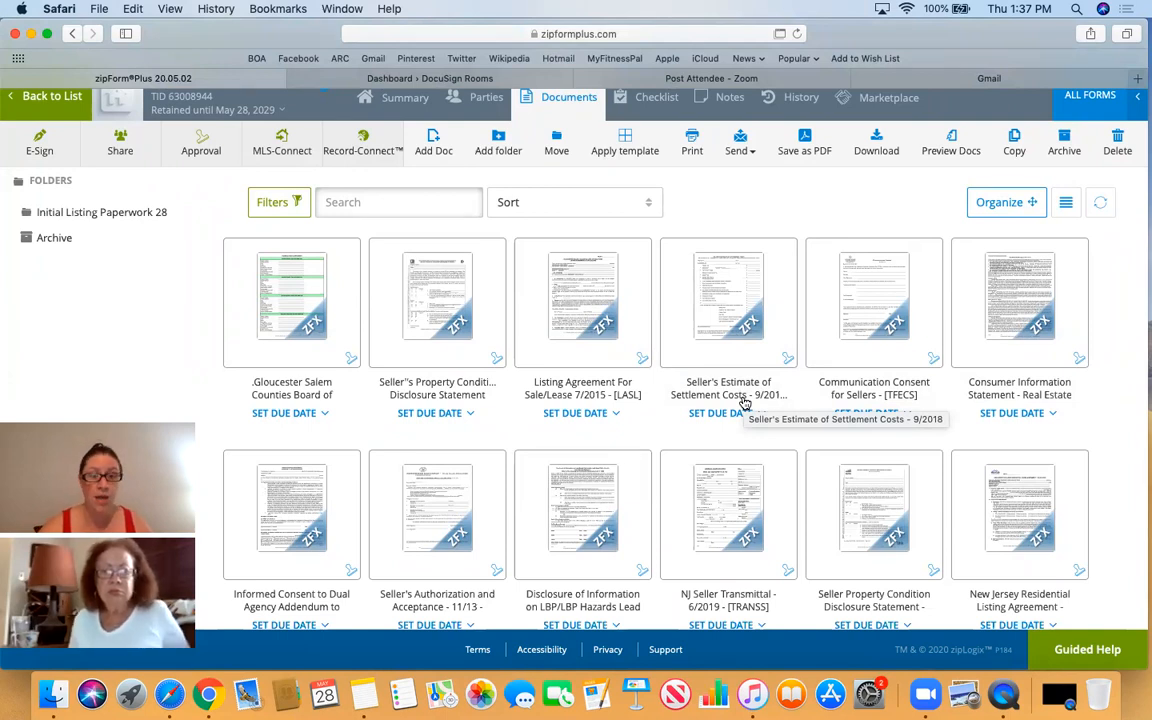
scroll(744, 402, "up", 3)
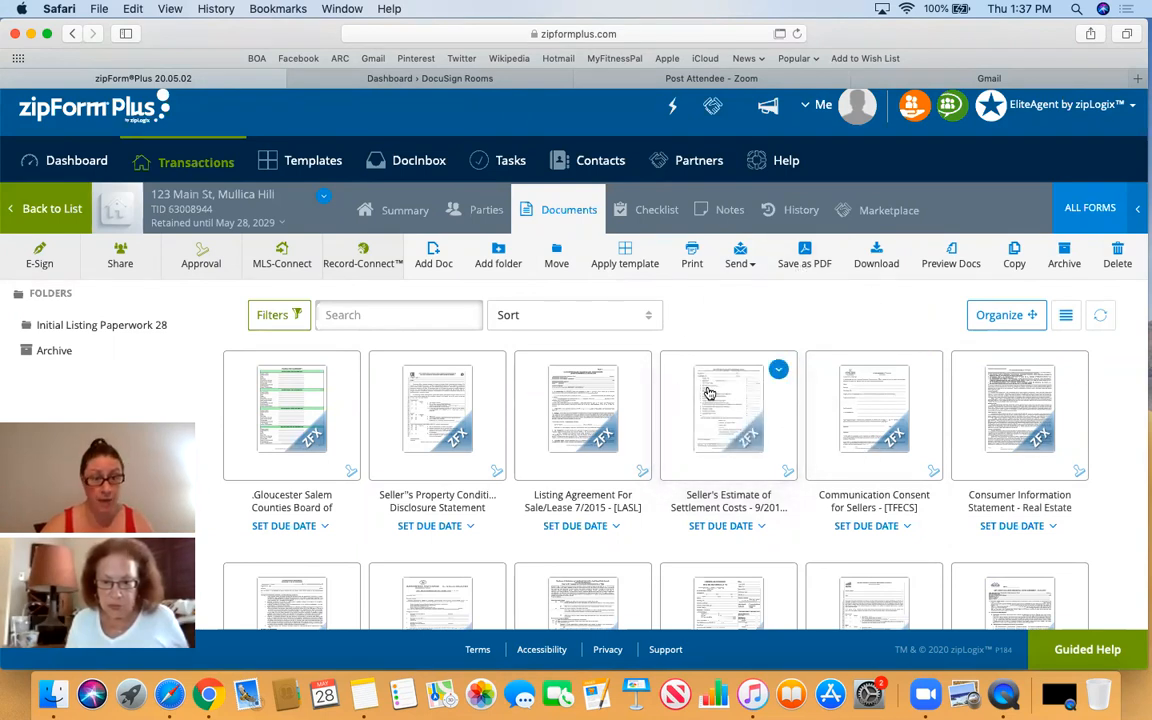
- Show forms from ALL libraries in the form library panel and search for FHA
left_click(1092, 212)
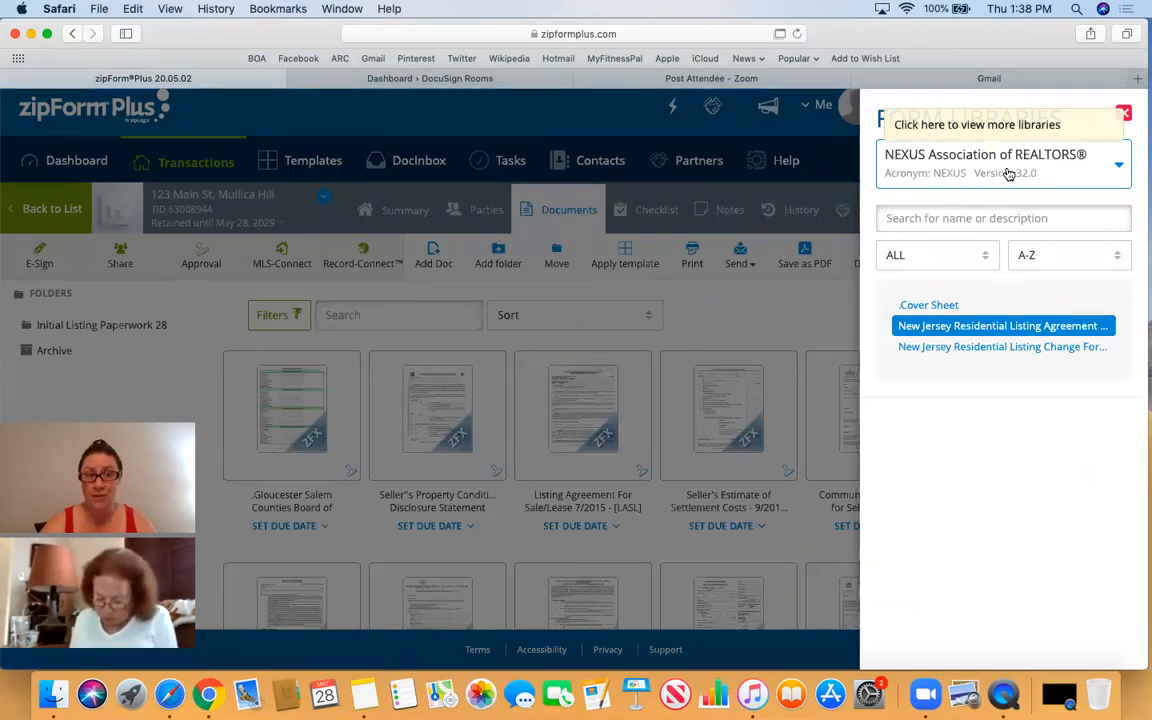
left_click(1080, 176)
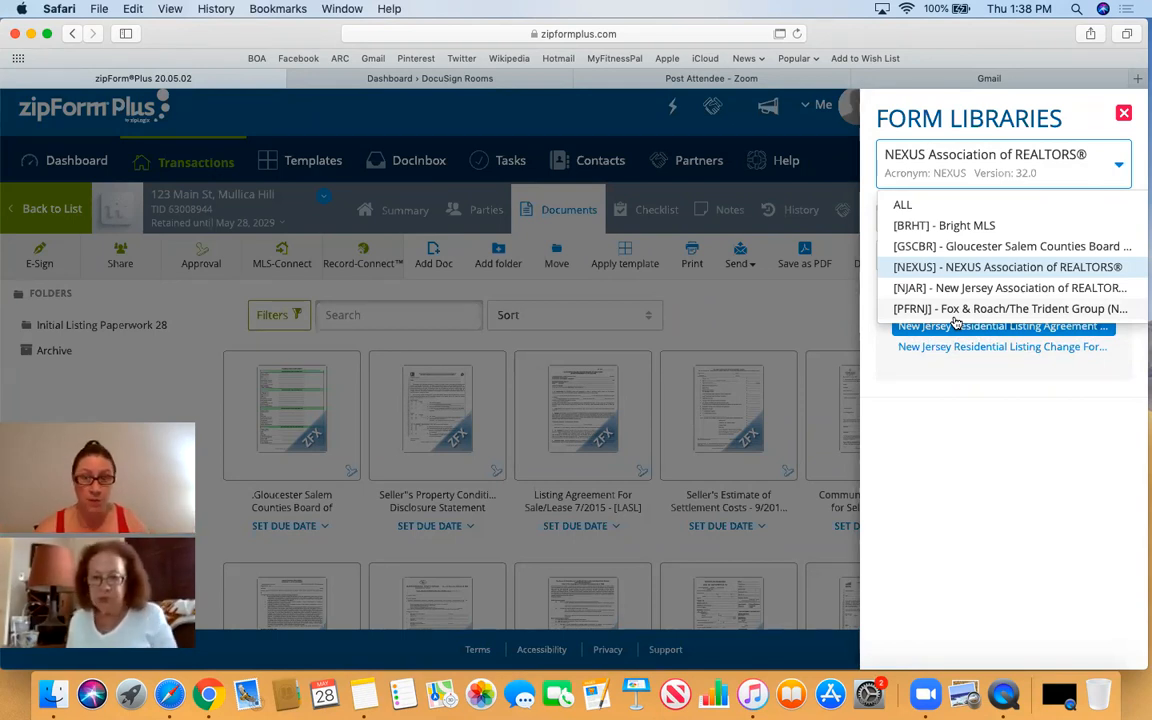
left_click(903, 207)
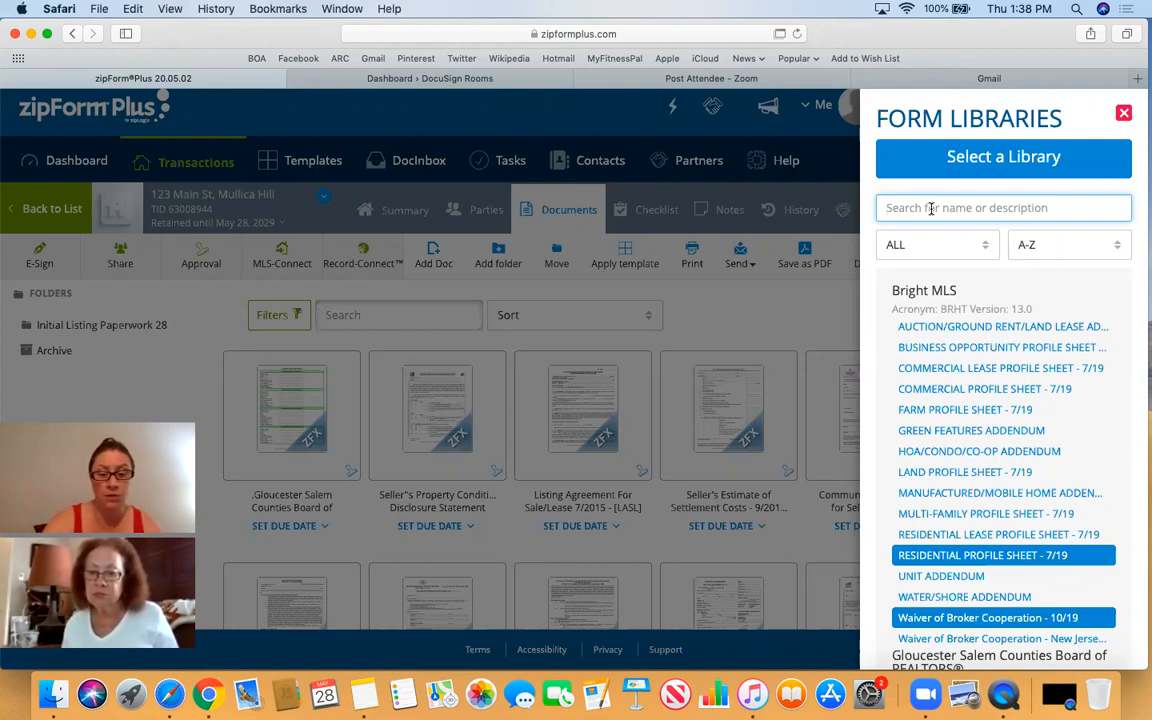
type("FHA")
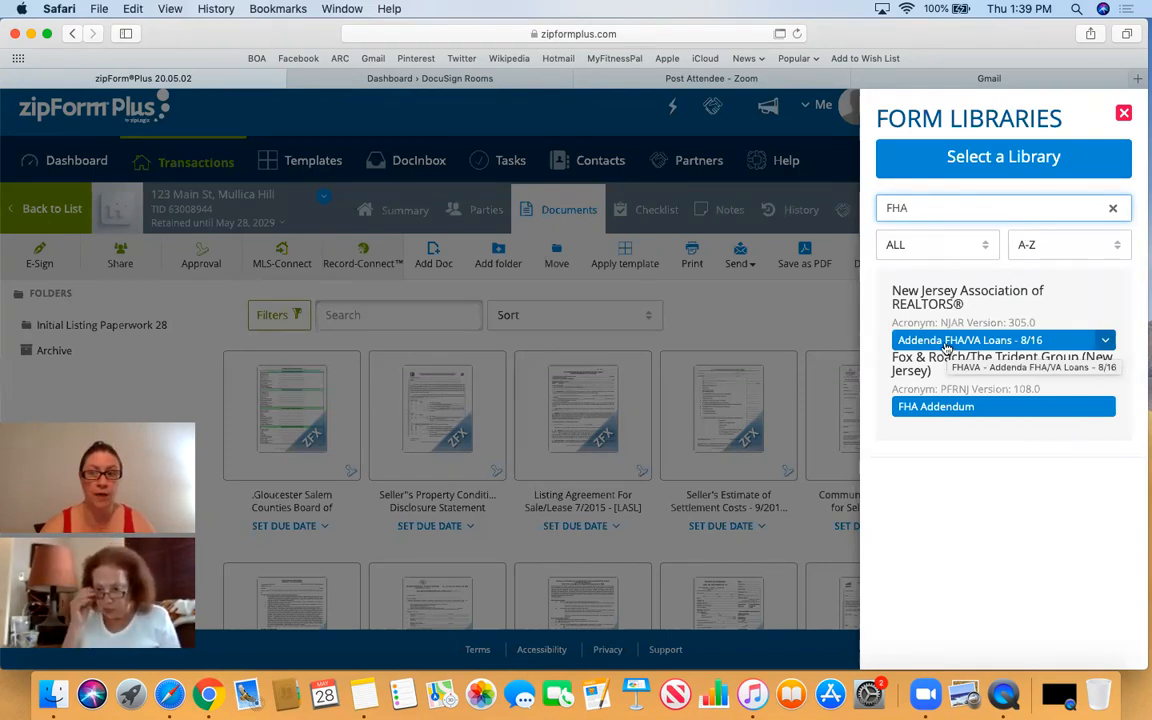
- Add the Addenda FHA/VA Loans - 8/16 form to the 123 Main St transaction
left_click(968, 340)
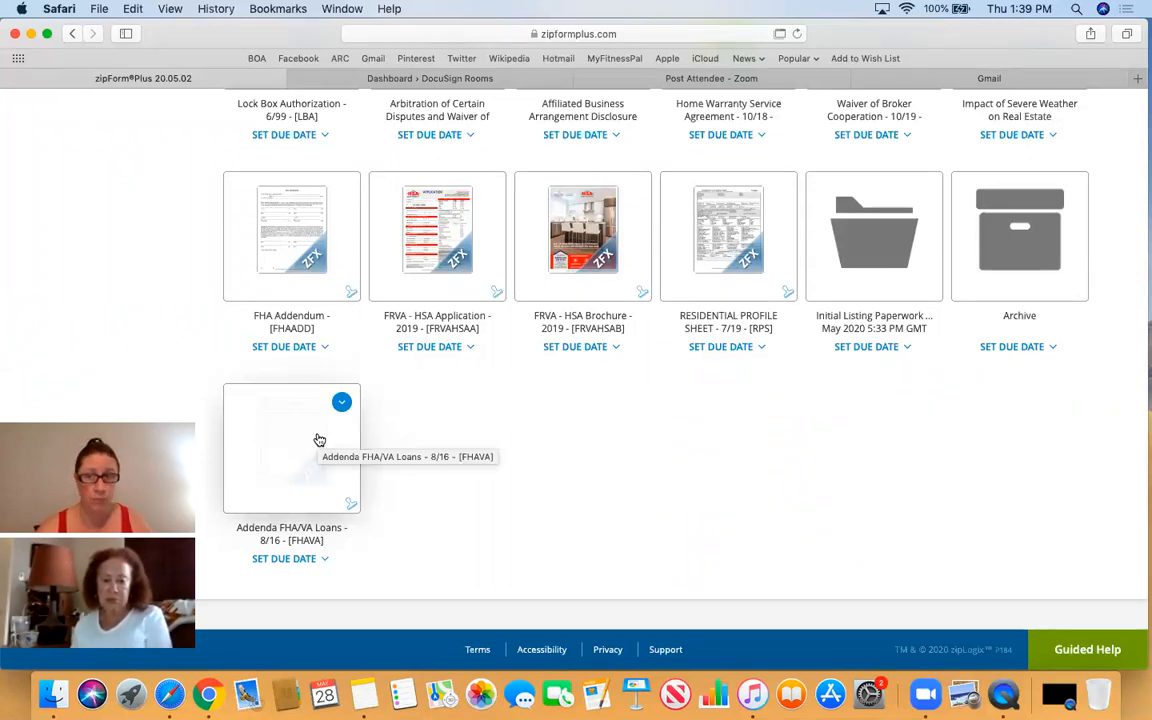
scroll(756, 373, "up", 15)
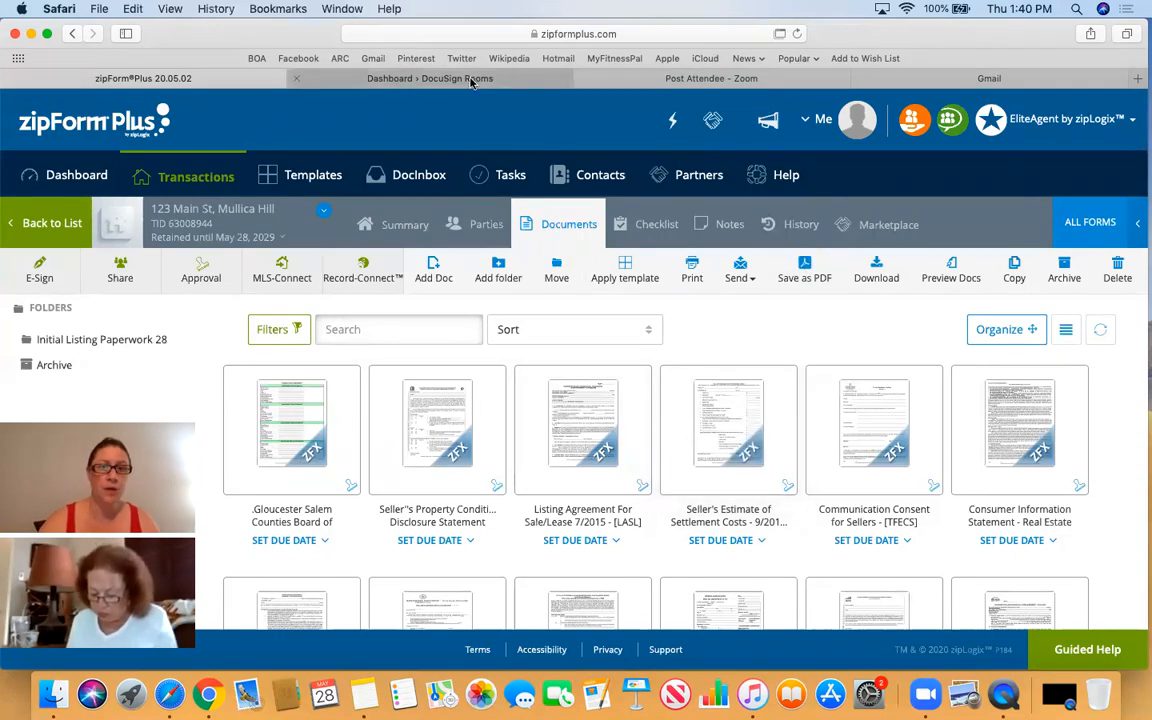
- Switch to DocuSign Rooms and view the Review list on the Rooms page
left_click(515, 77)
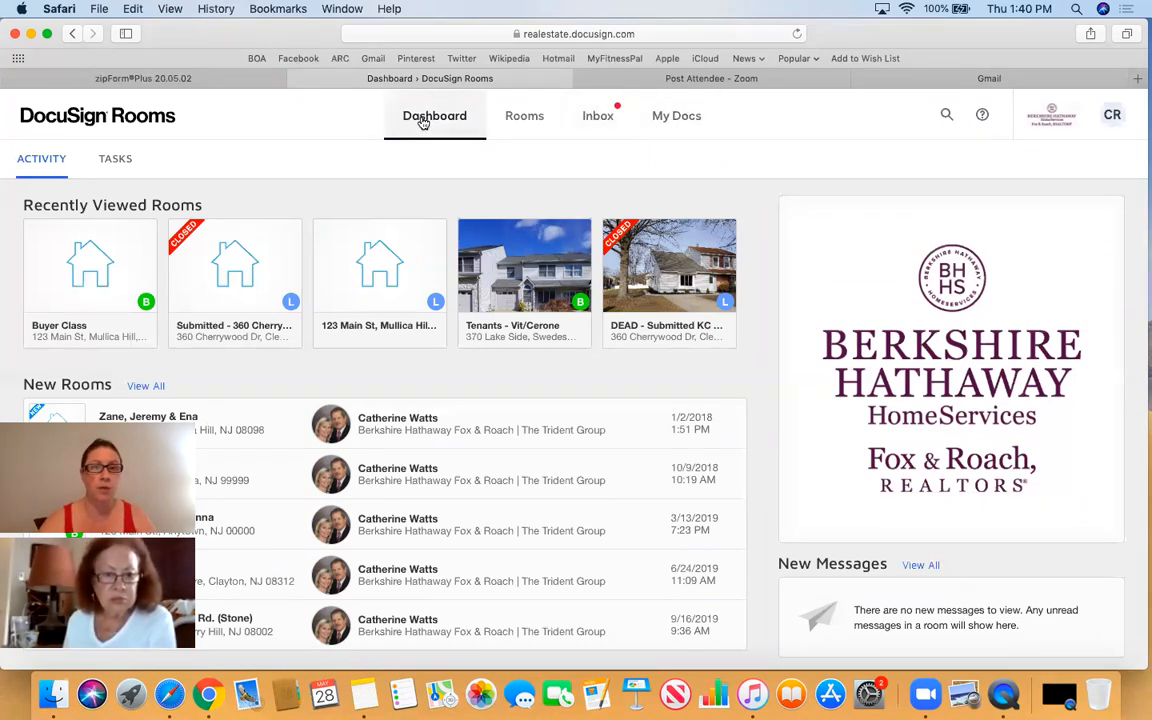
left_click(524, 126)
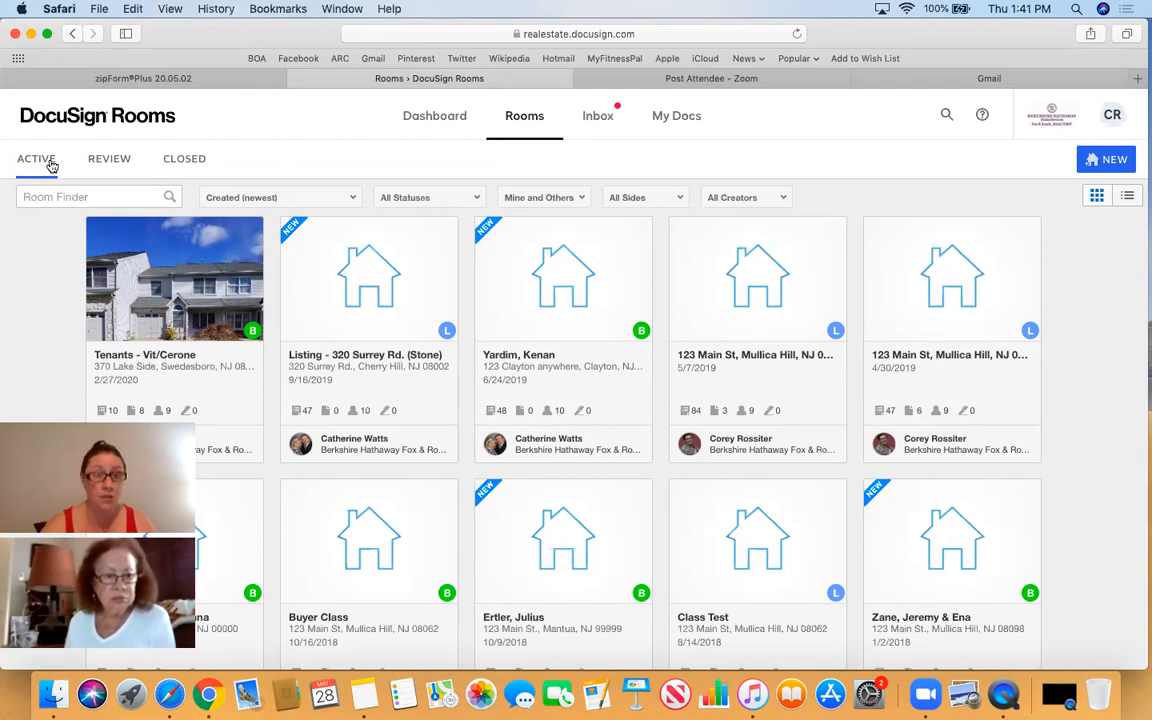
left_click(116, 158)
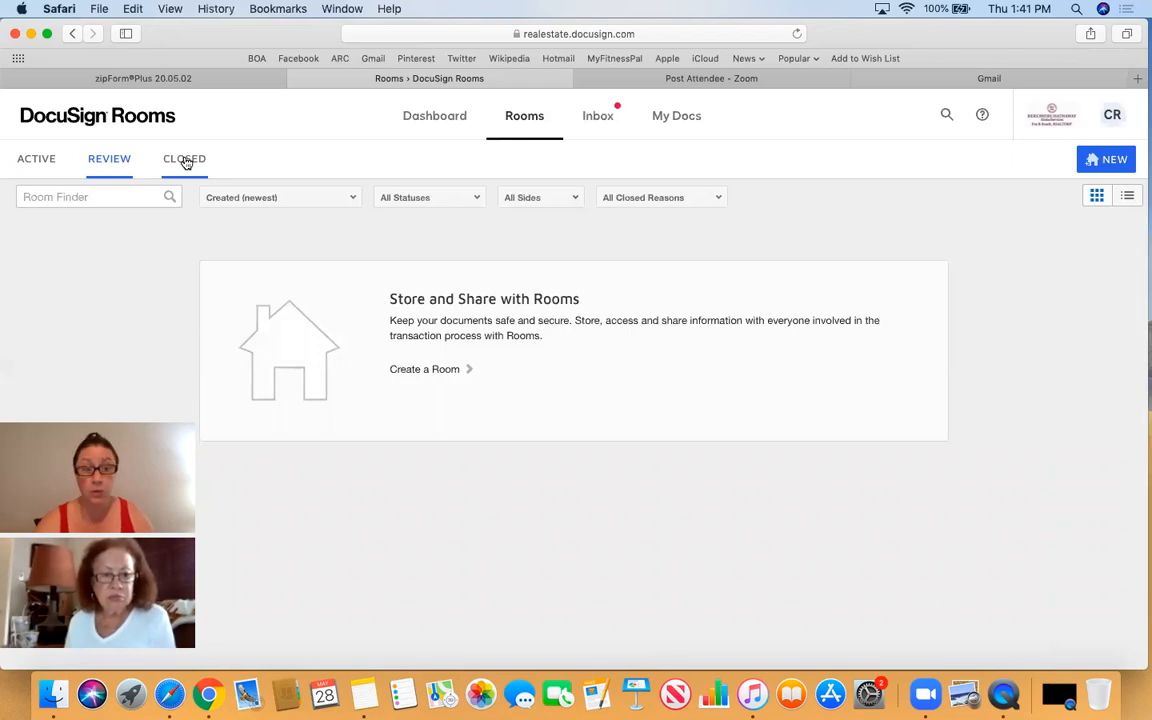
left_click(185, 160)
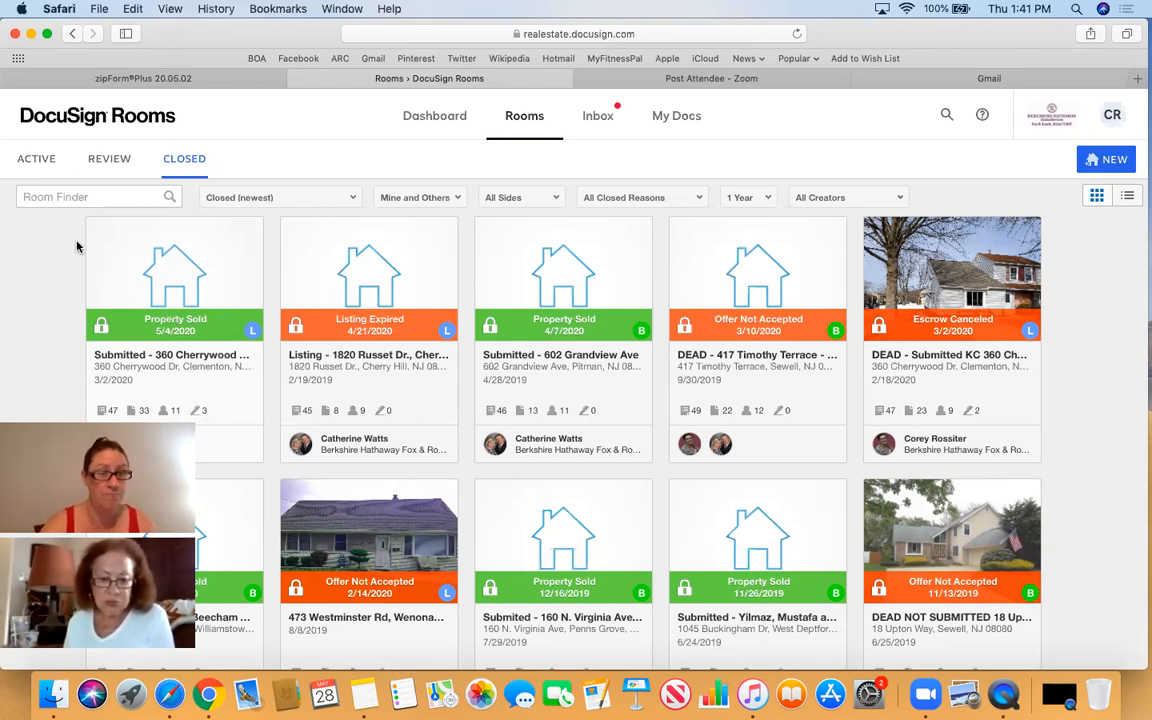
left_click(38, 160)
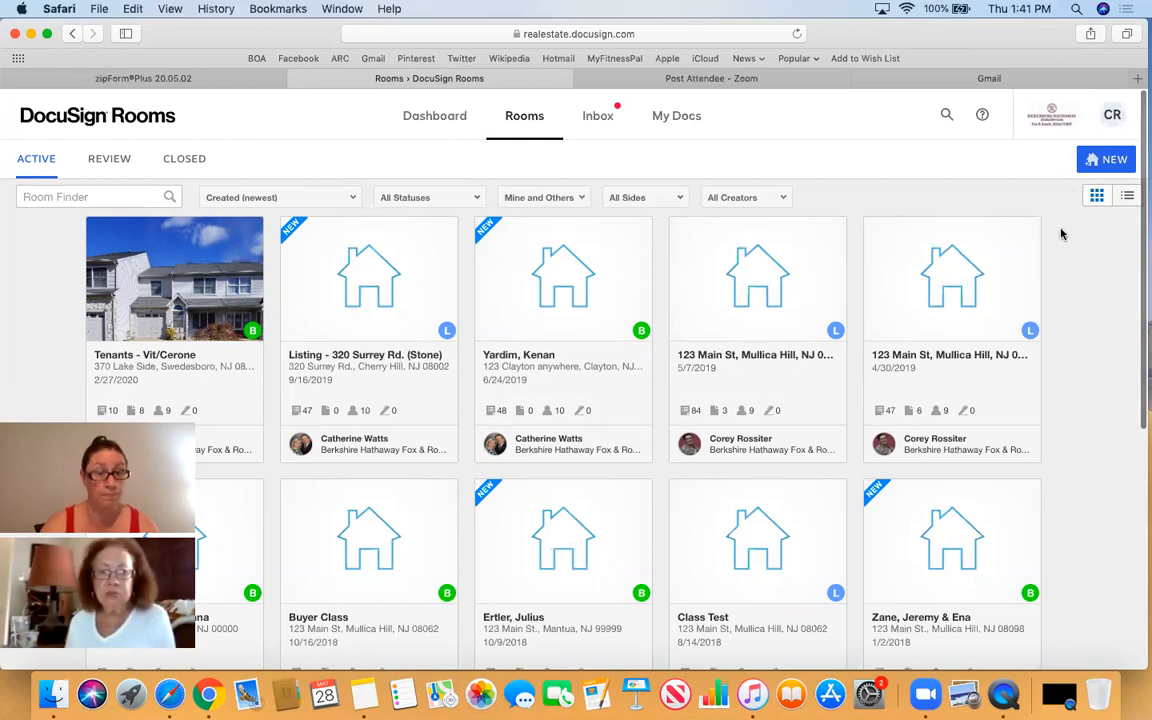
left_click(1104, 162)
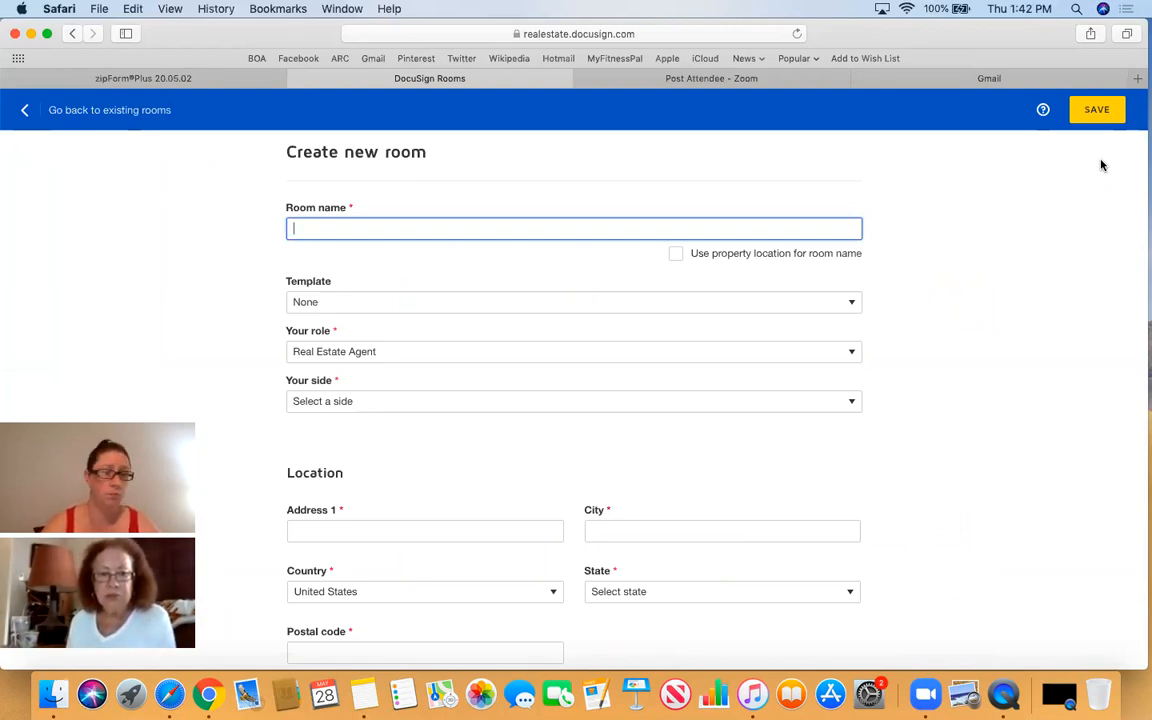
- Name the new room 123 Main St and apply the List Side template
type("123 Main St")
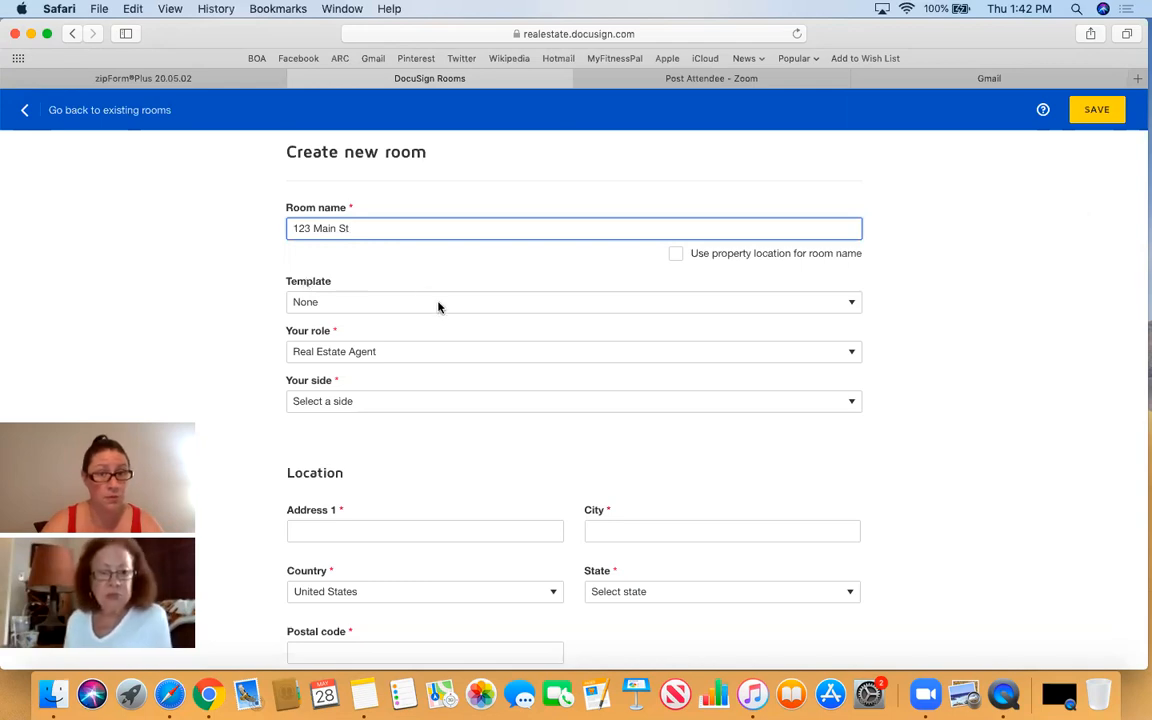
left_click(828, 304)
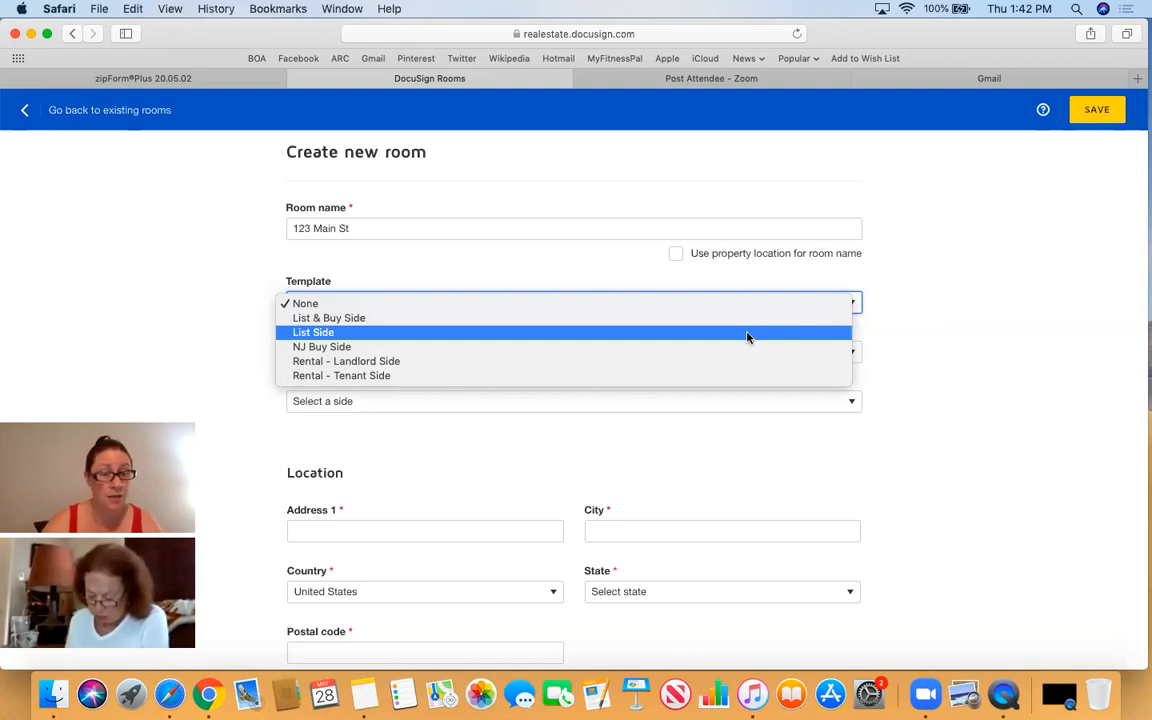
left_click(690, 334)
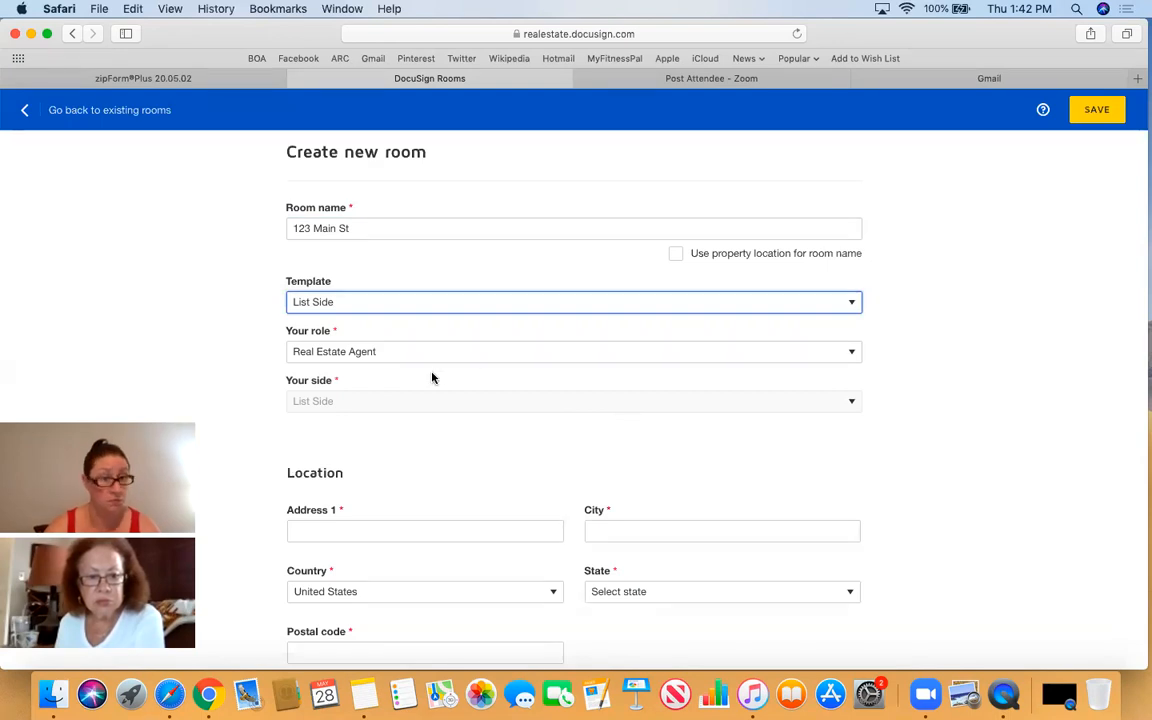
scroll(500, 465, "down", 1)
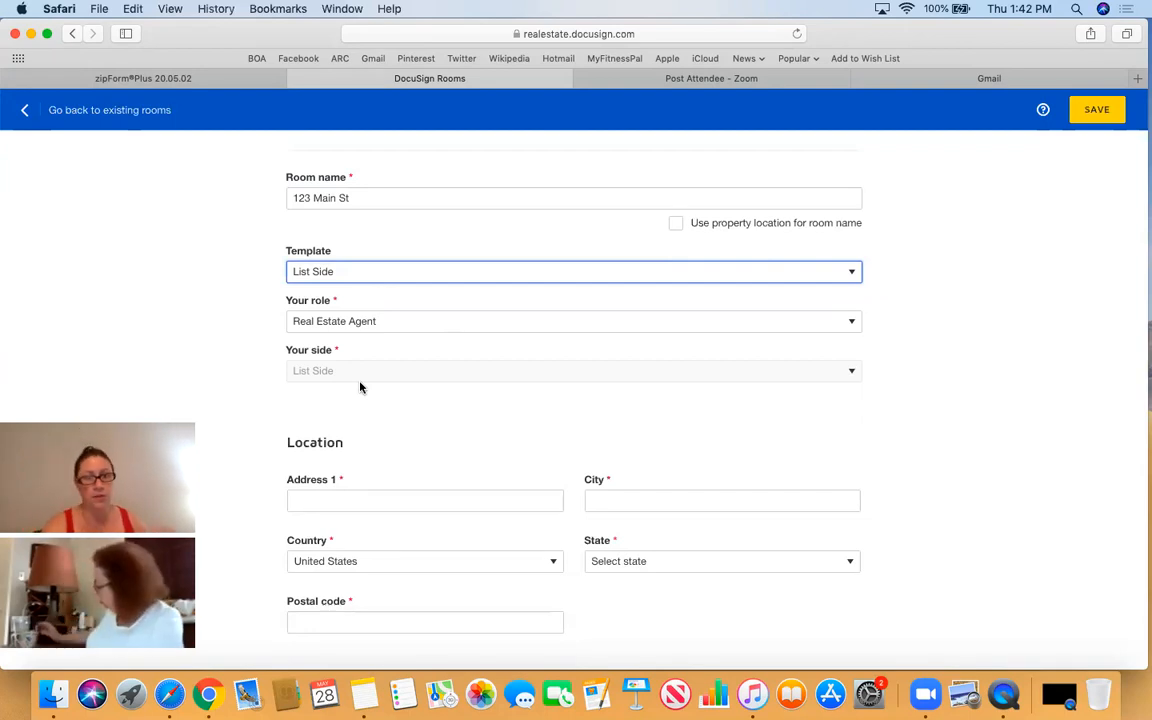
- Enter 123 Main St as the room's street address and Mullica Hill as the city
scroll(980, 501, "down", 5)
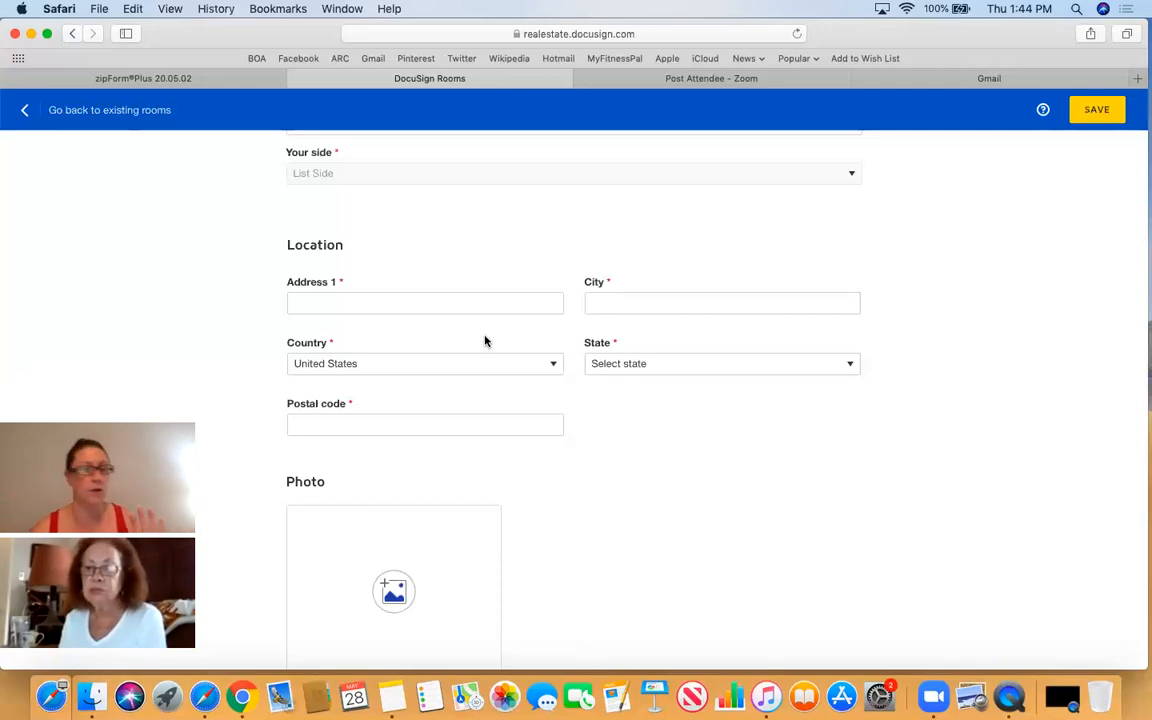
left_click(427, 308)
type("123 M")
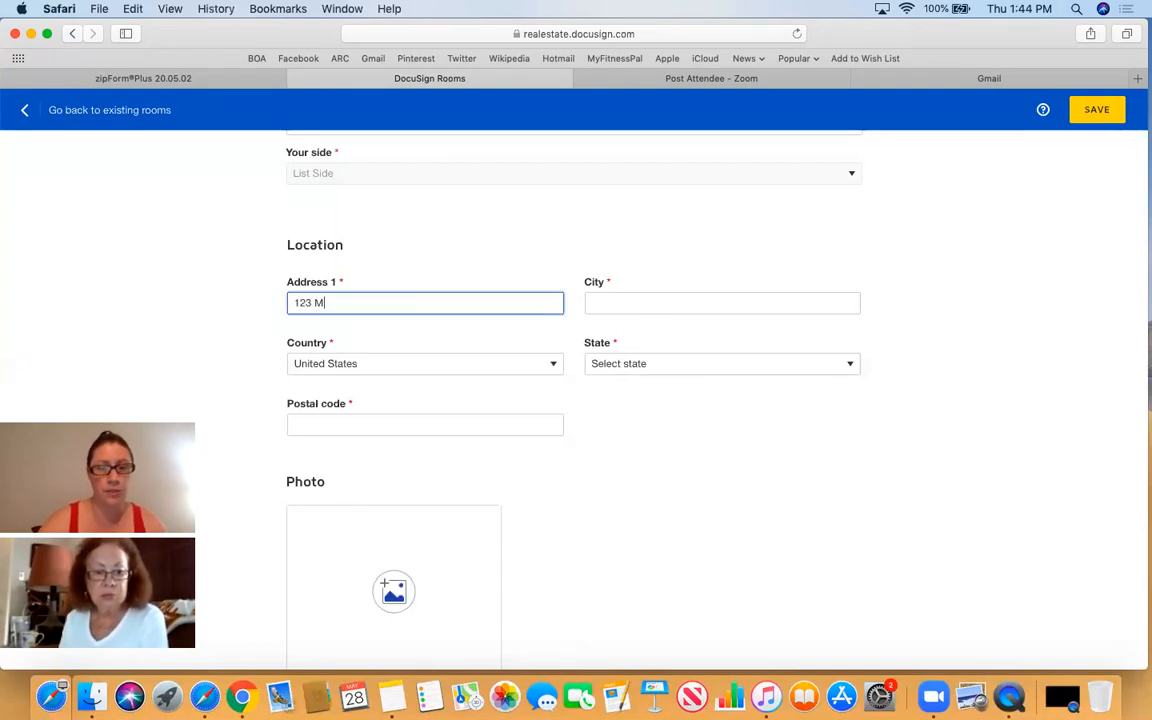
type("ain St")
key("Tab")
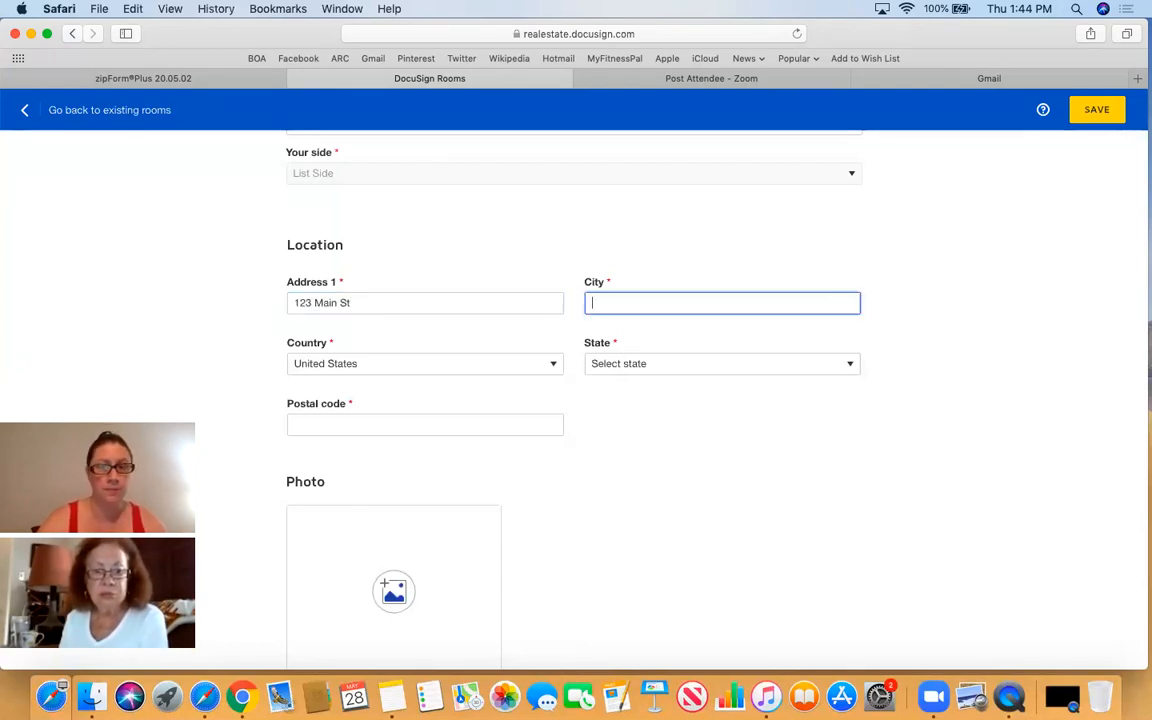
type("Mullica Hill")
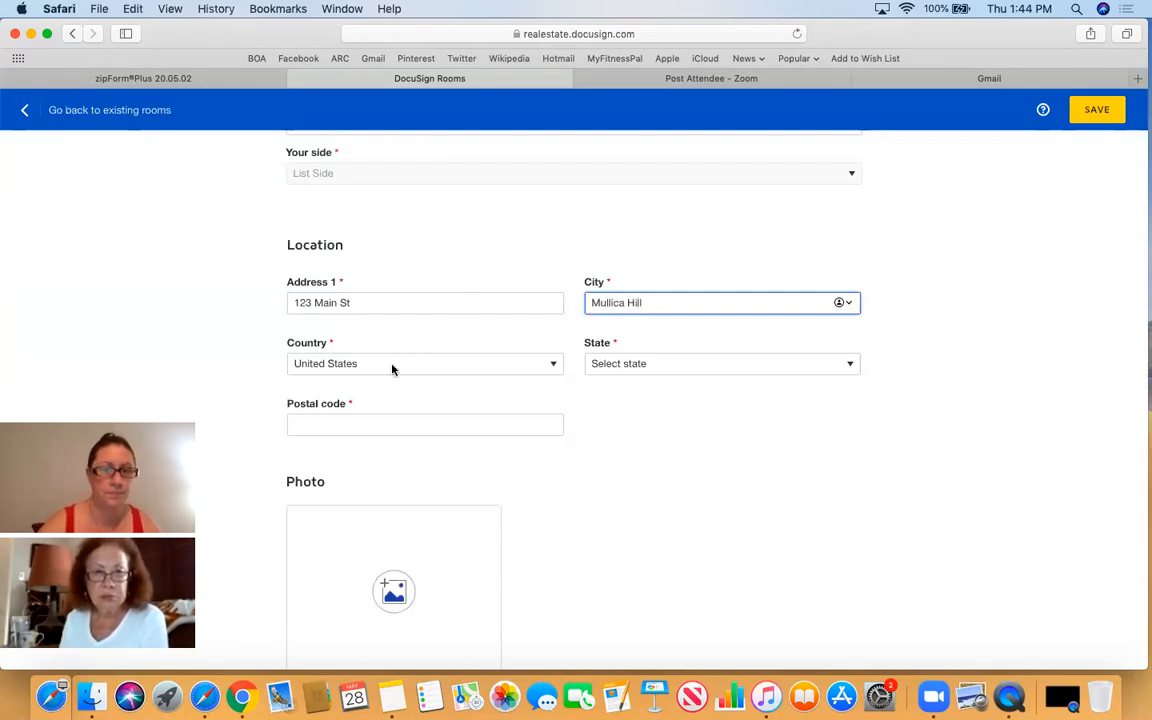
- Set the state to New Jersey and the postal code to 08062
left_click(617, 366)
scroll(646, 506, "down", 5)
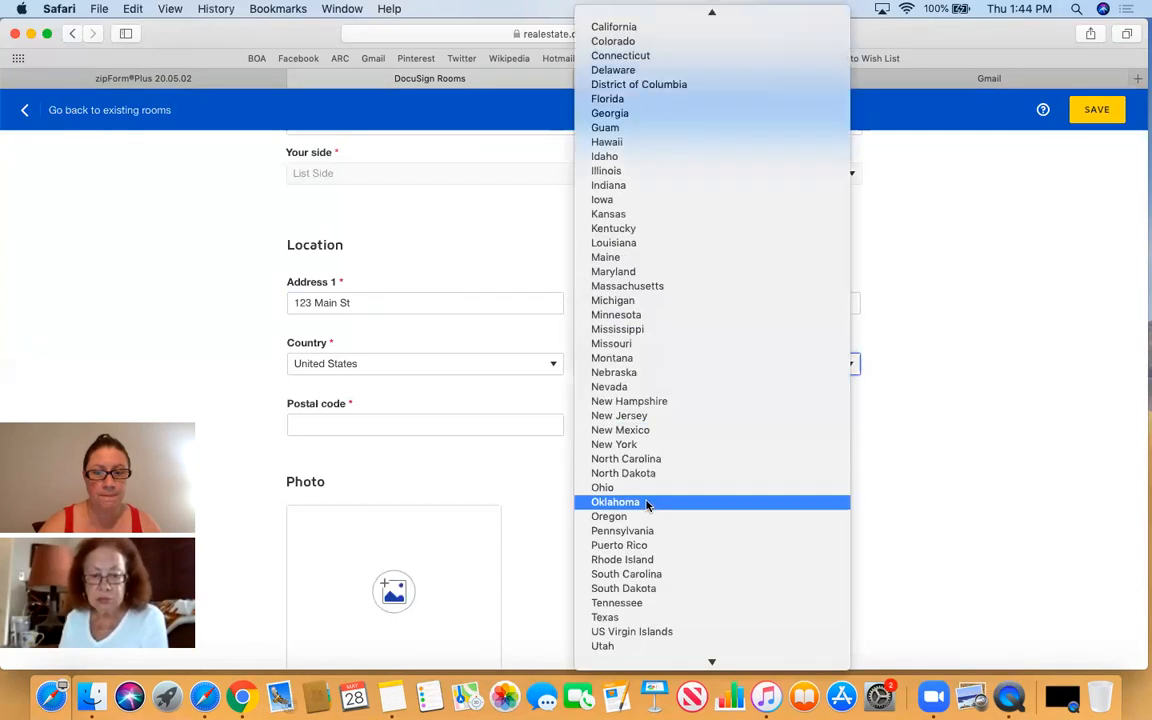
left_click(635, 416)
left_click(433, 422)
type("08062")
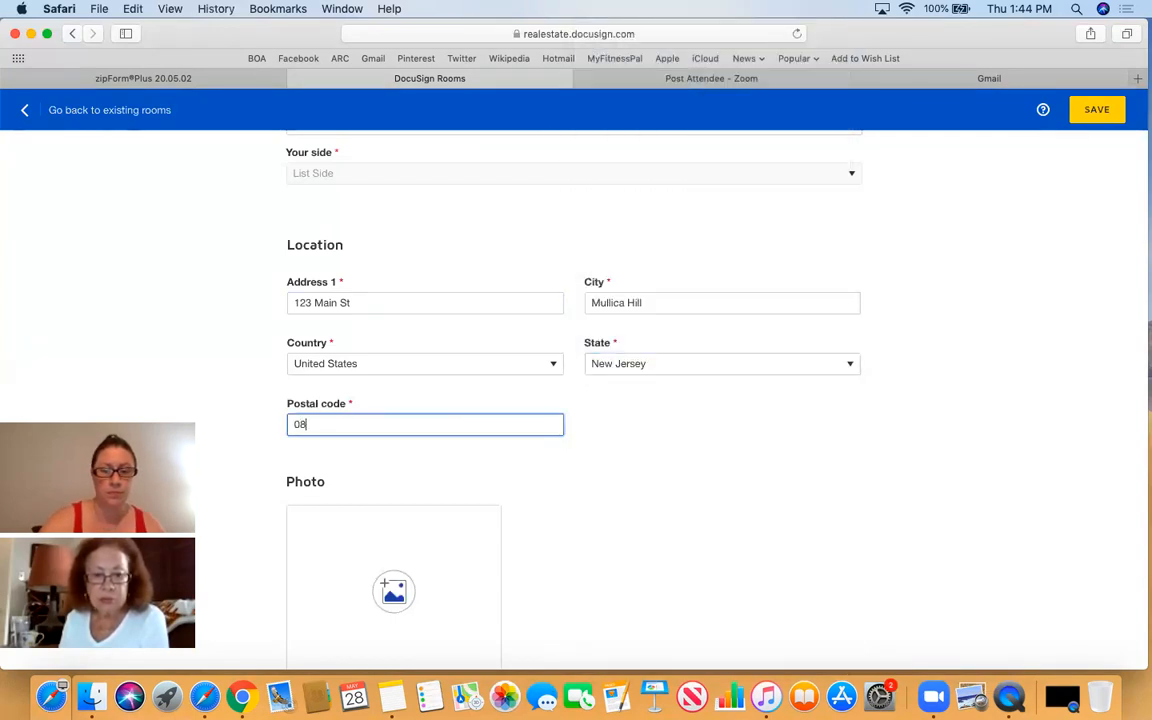
left_click(632, 511)
scroll(632, 511, "down", 1)
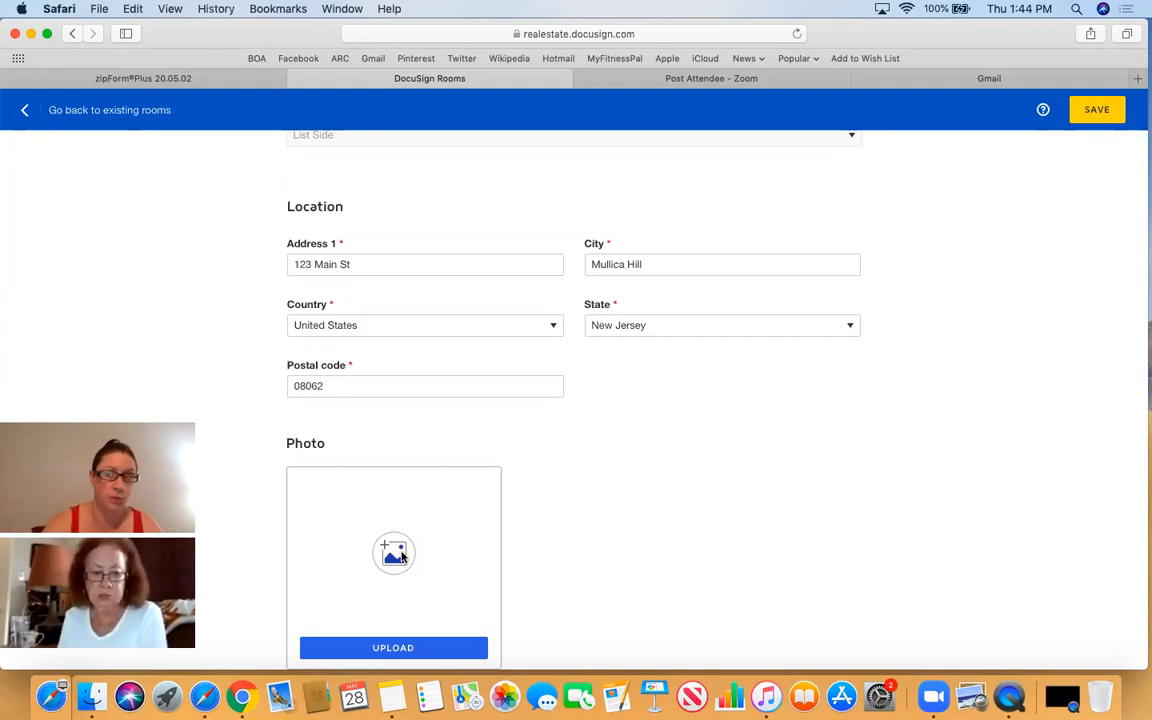
scroll(777, 514, "down", 2)
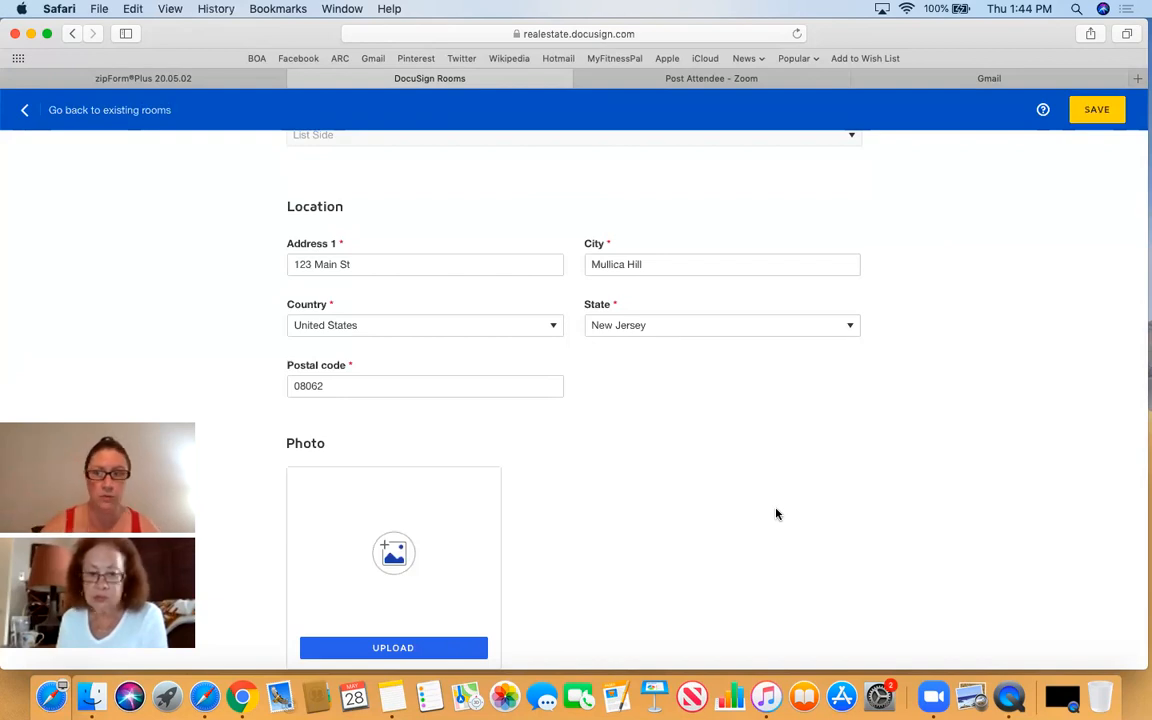
scroll(946, 501, "up", 5)
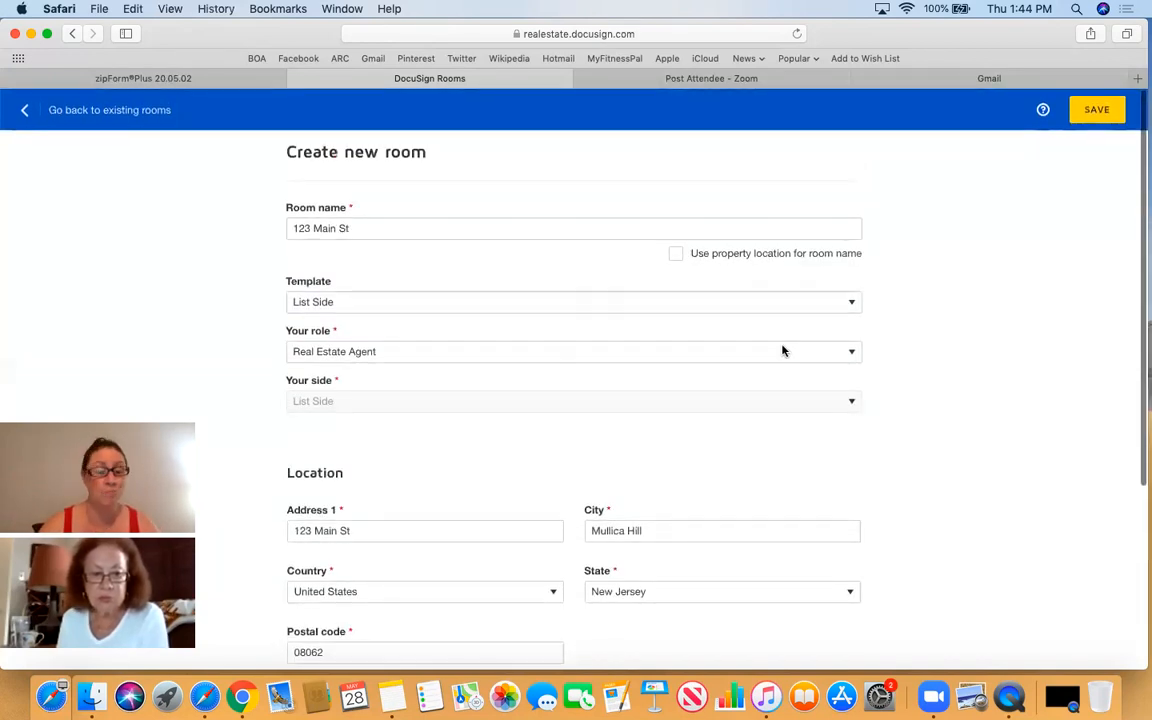
- Save the new 123 Main St room and review its List Side, Active details page
left_click(1095, 113)
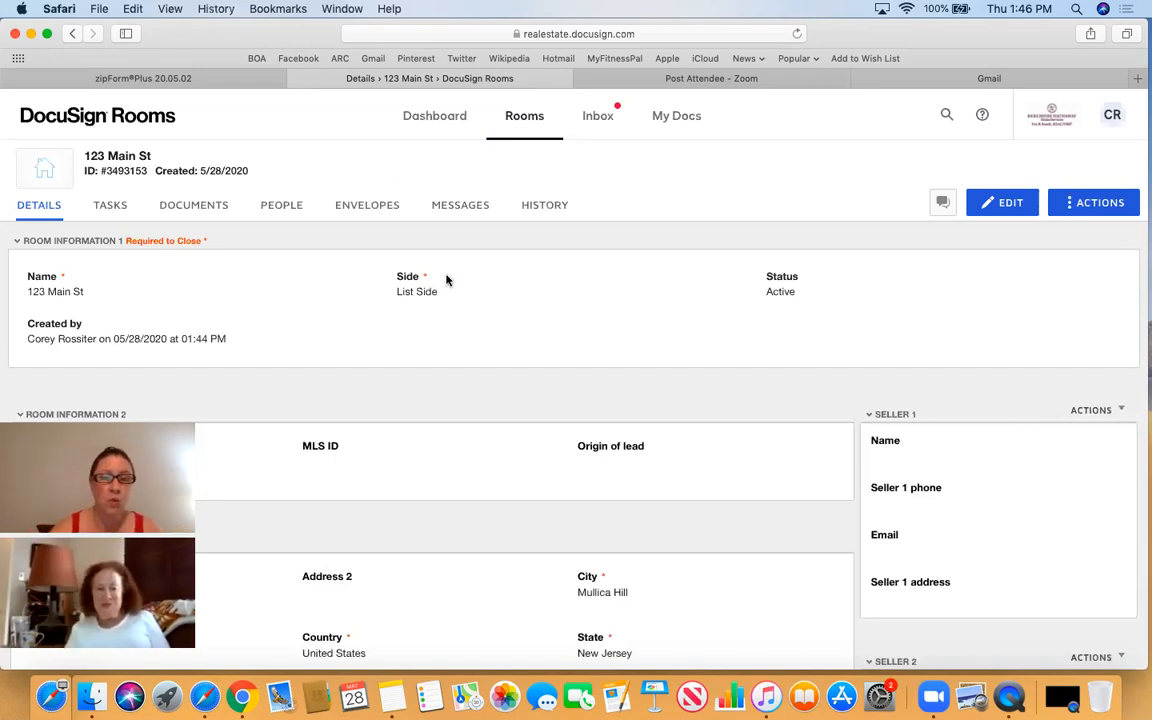
scroll(328, 311, "down", 4)
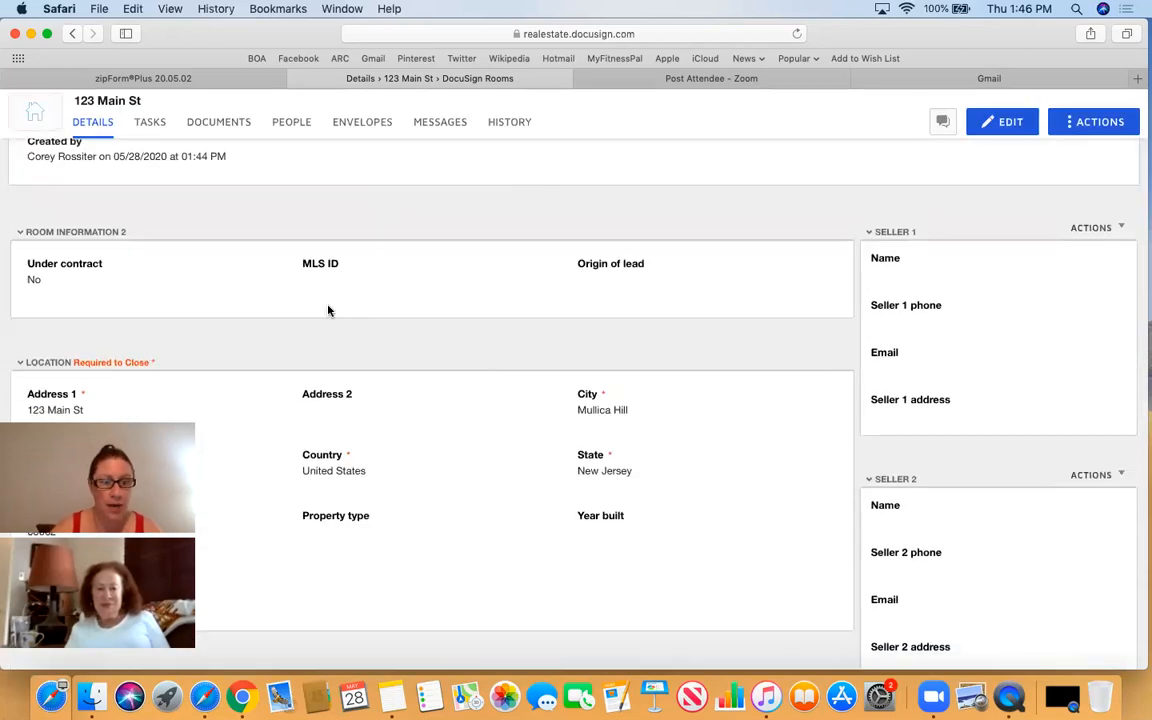
scroll(328, 311, "up", 3)
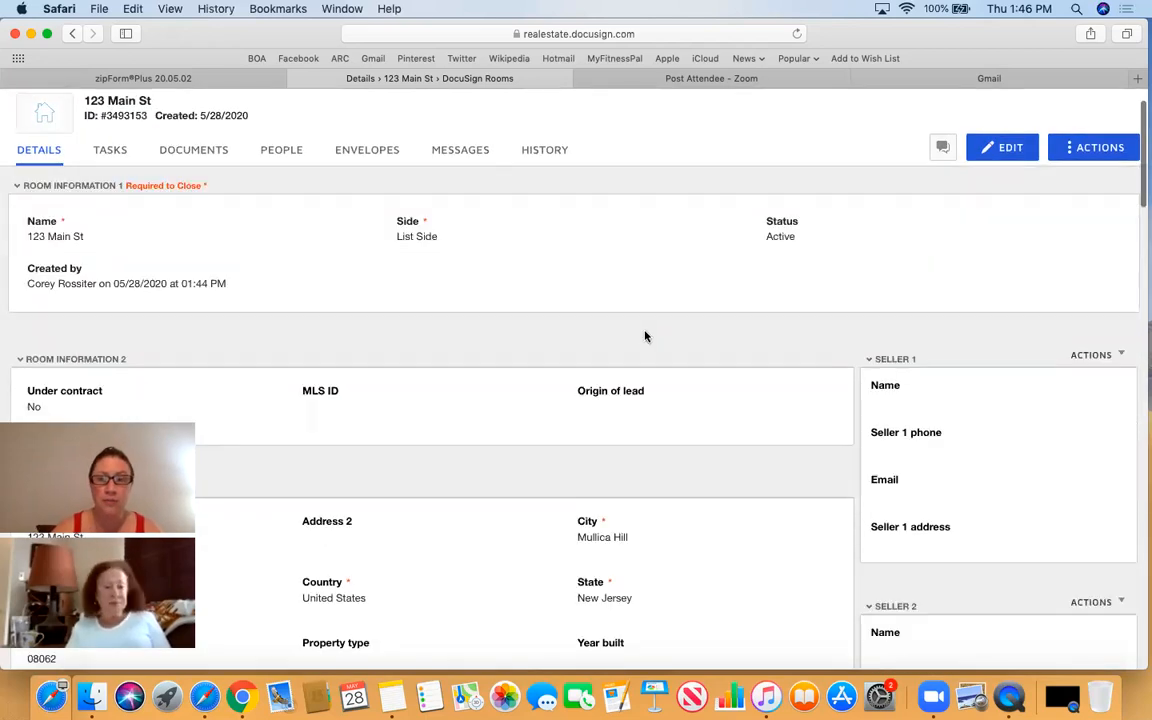
- Edit the room details and set the property type to Residential Detached
left_click(989, 152)
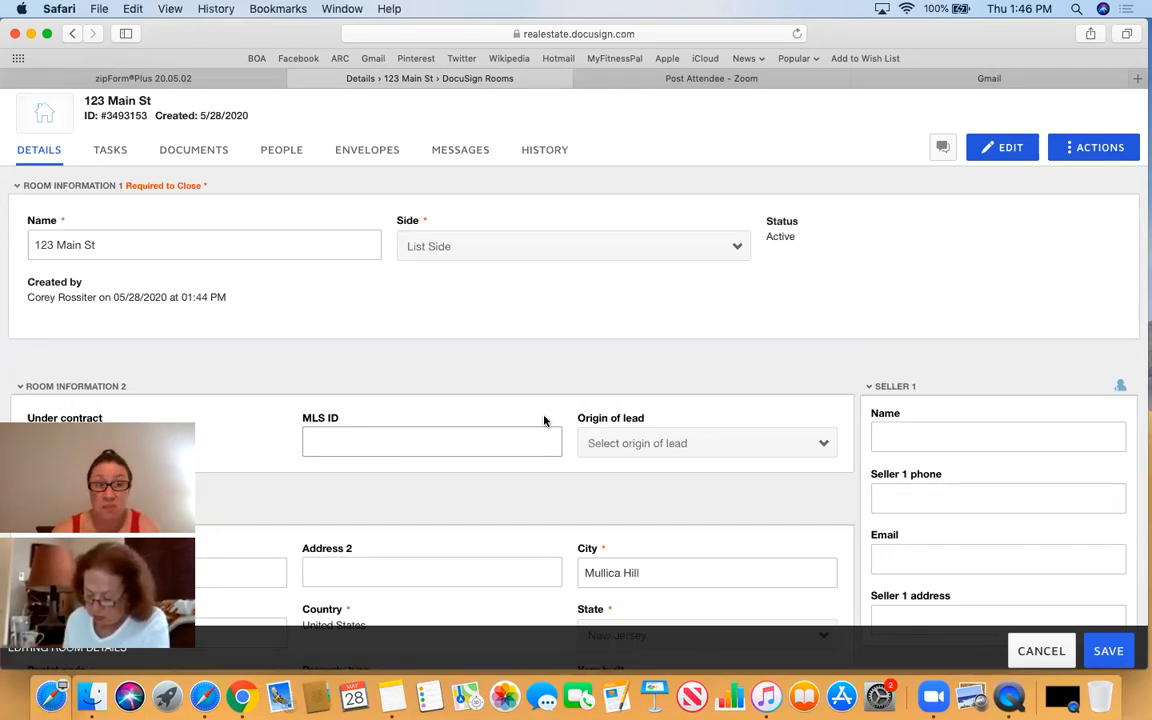
scroll(544, 421, "down", 2)
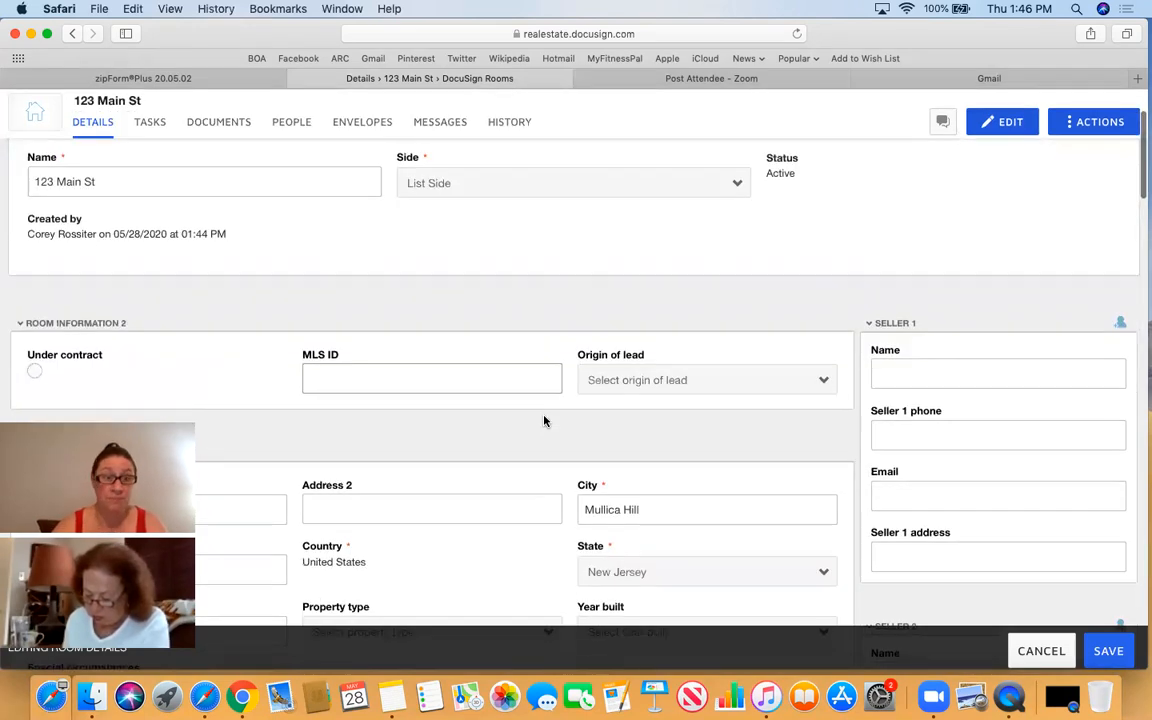
scroll(544, 421, "down", 1)
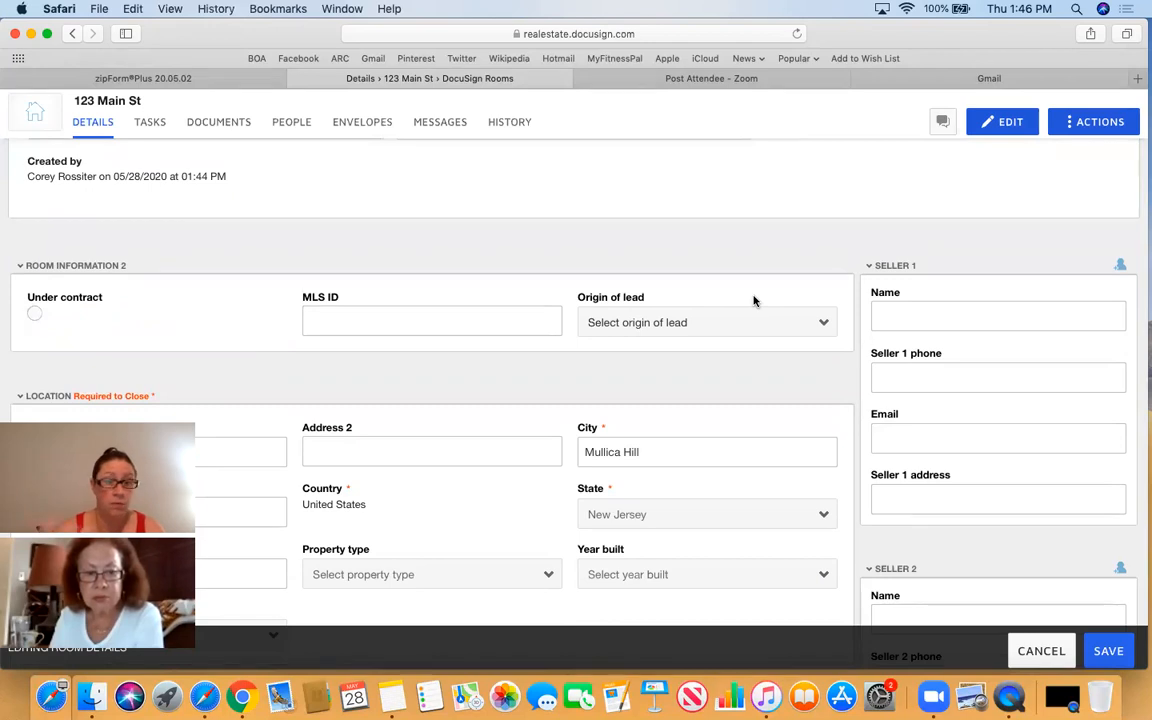
scroll(754, 300, "down", 2)
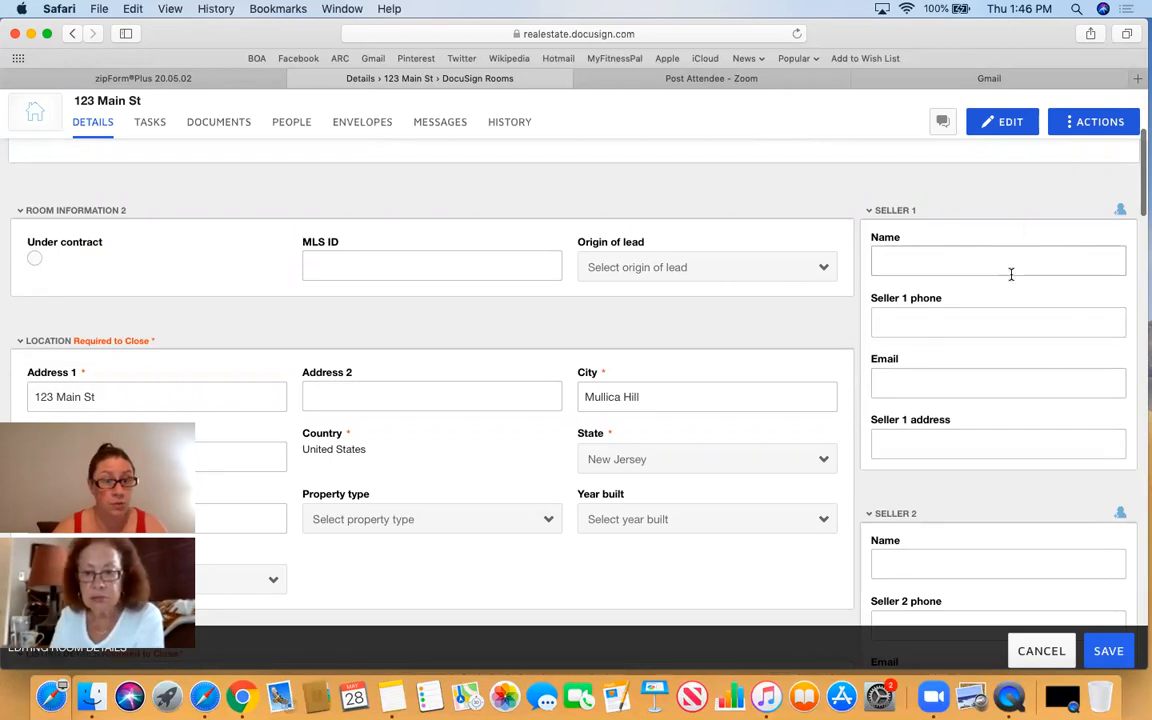
scroll(1010, 273, "down", 3)
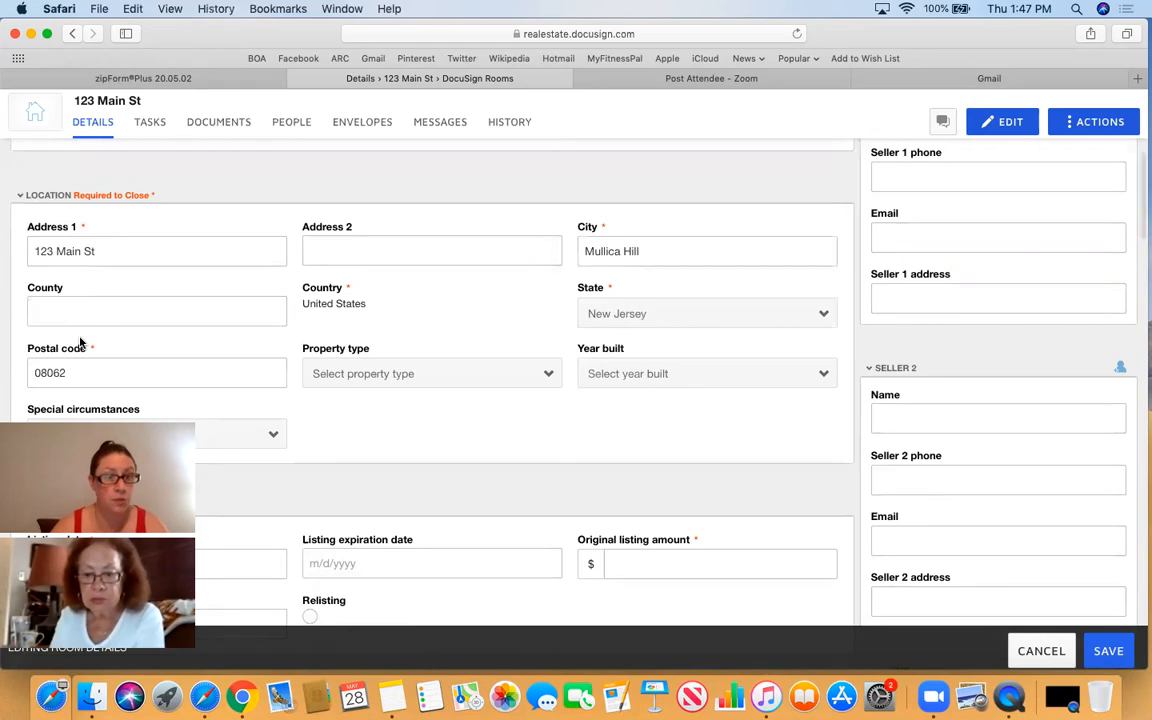
scroll(447, 316, "down", 2)
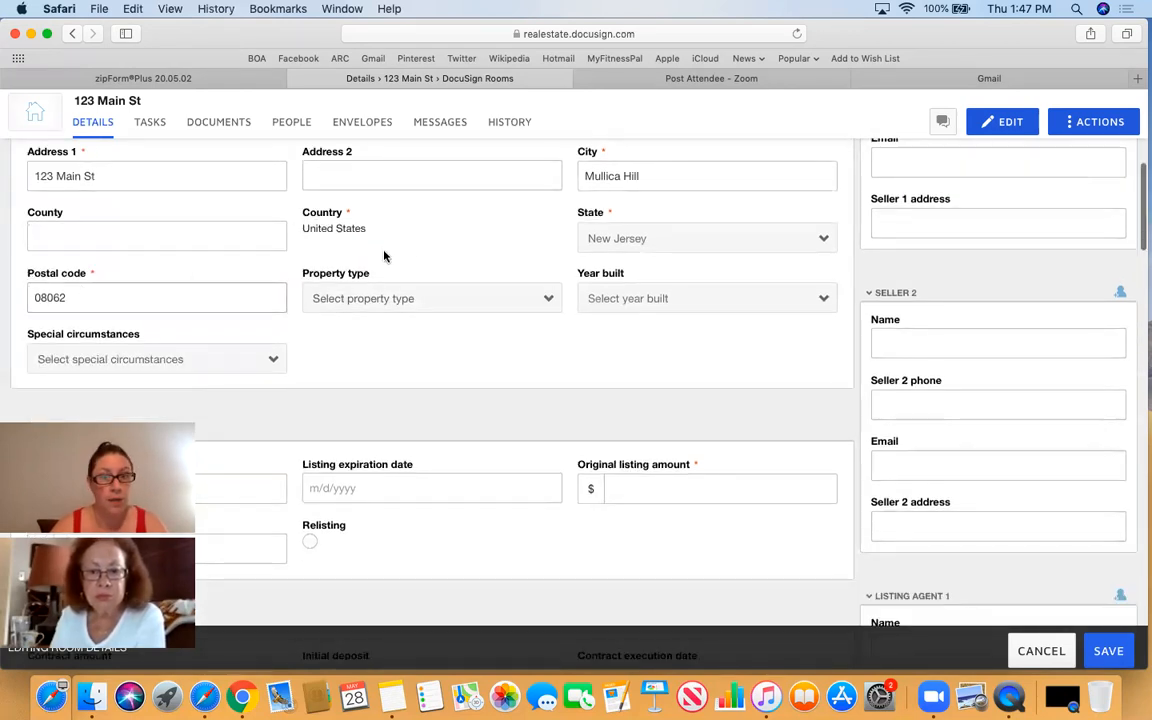
left_click(421, 299)
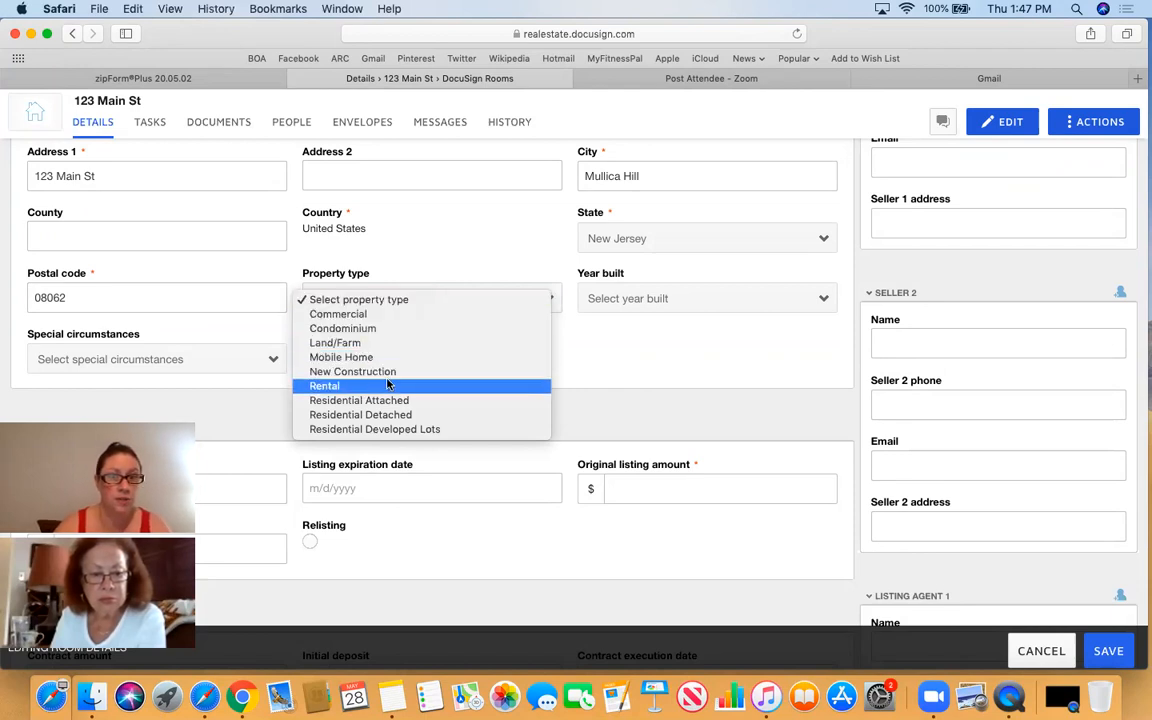
left_click(378, 414)
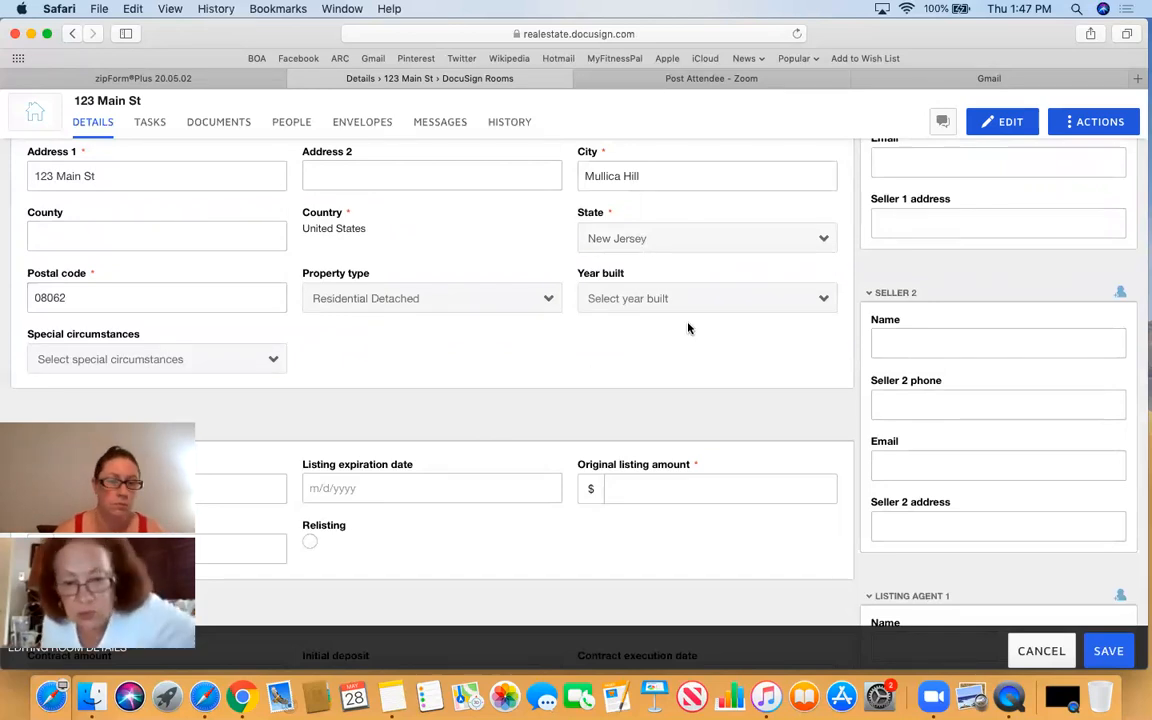
scroll(502, 314, "down", 1)
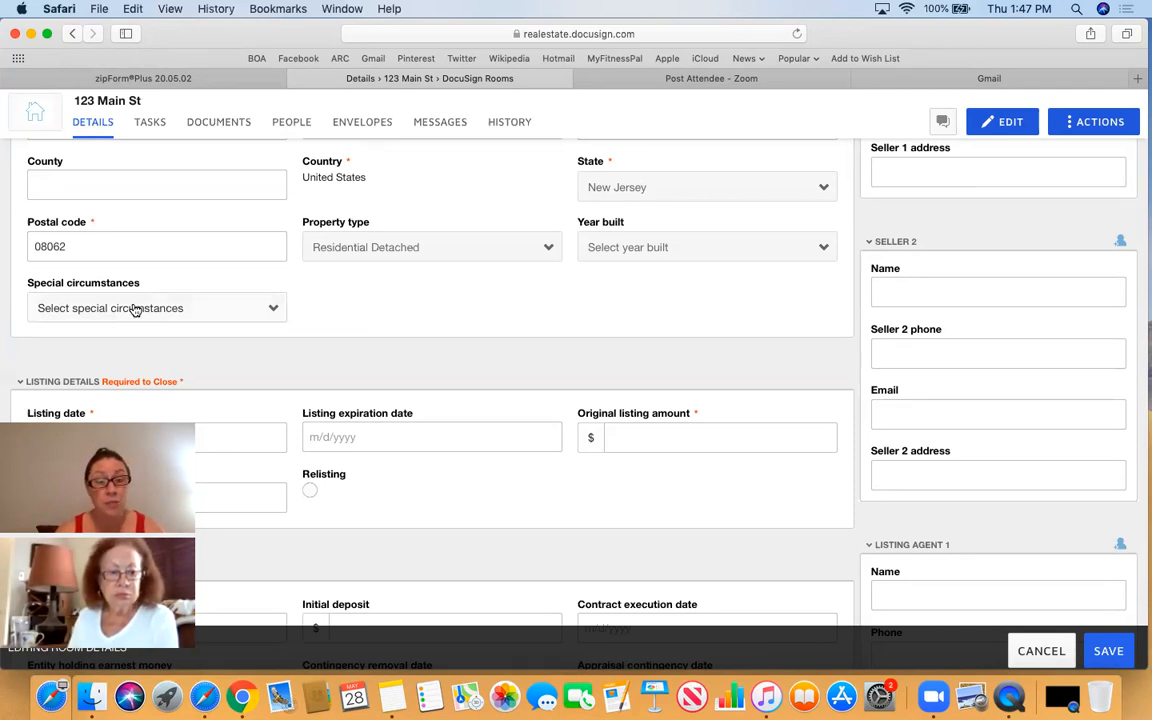
left_click(180, 307)
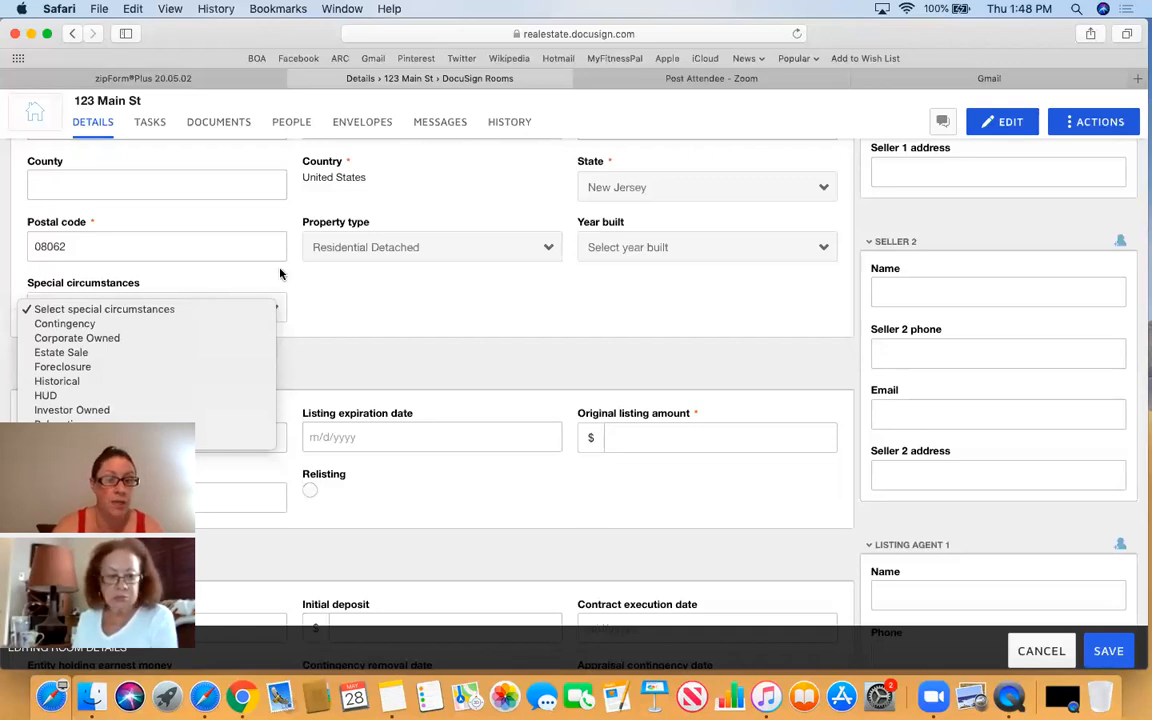
left_click(338, 314)
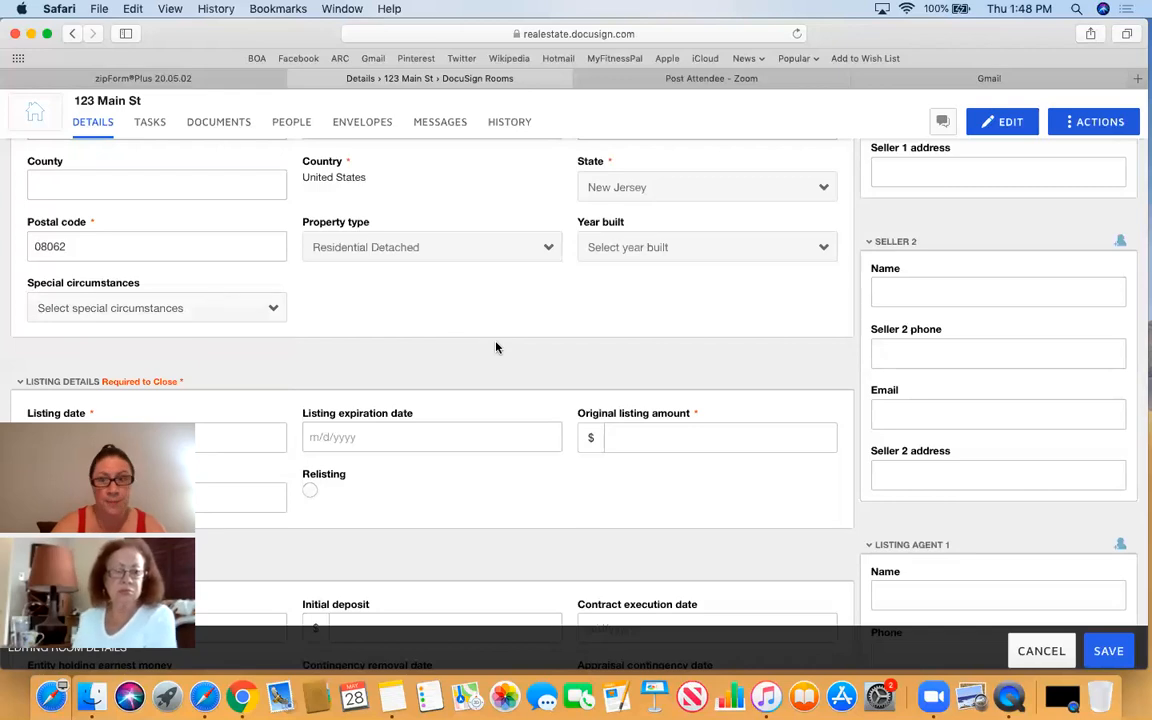
scroll(496, 345, "down", 2)
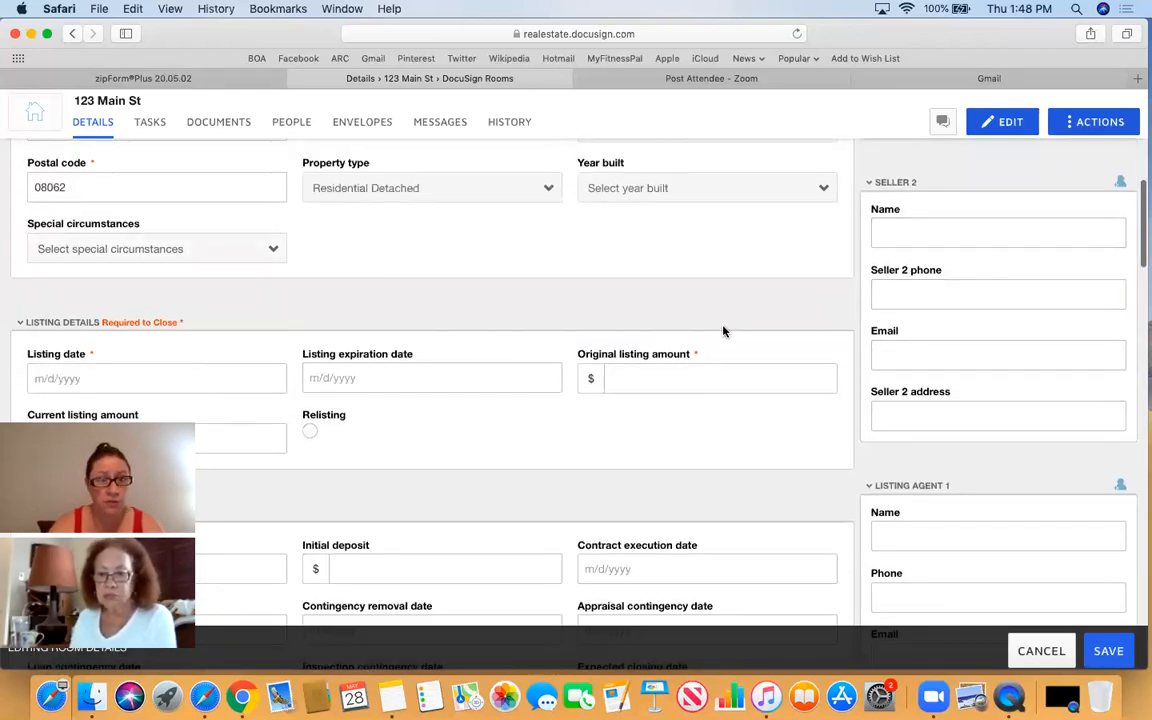
scroll(722, 329, "down", 2)
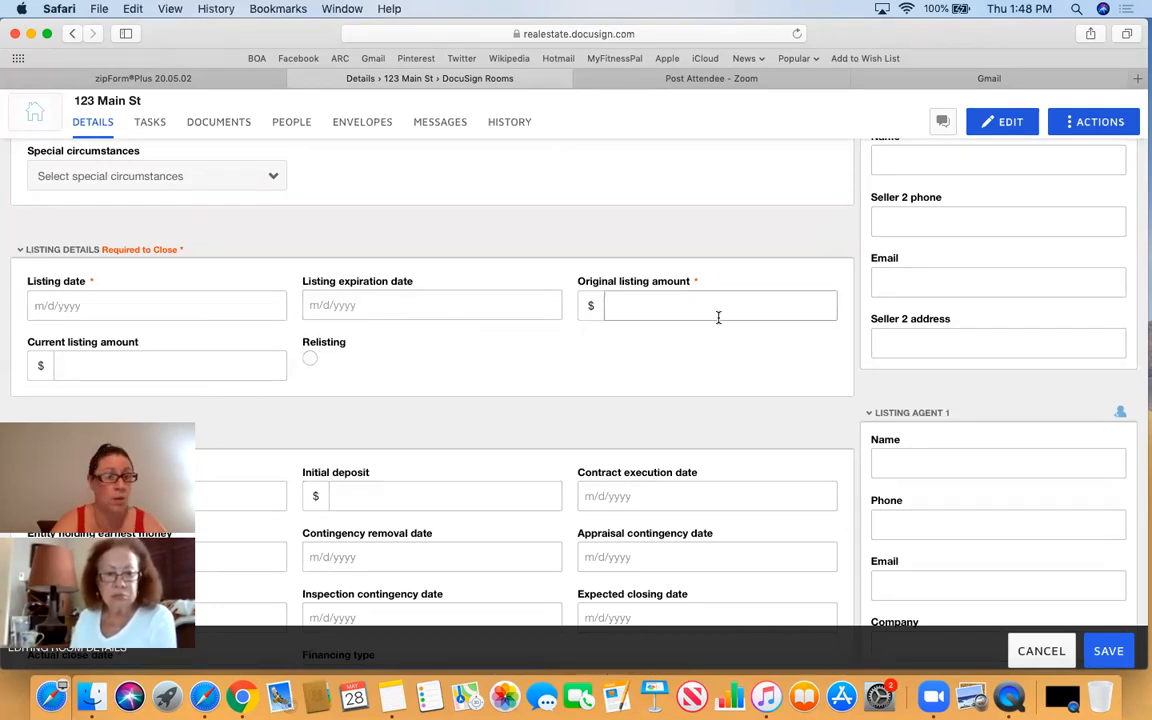
left_click(89, 366)
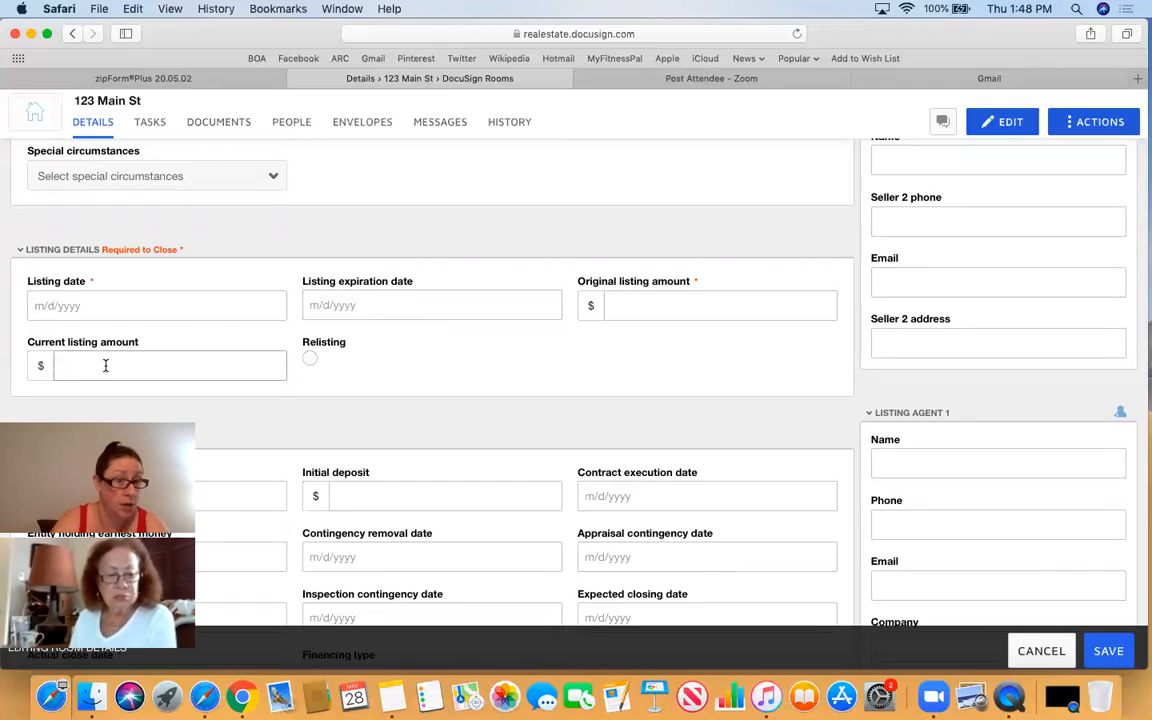
scroll(437, 375, "down", 2)
scroll(437, 375, "down", 5)
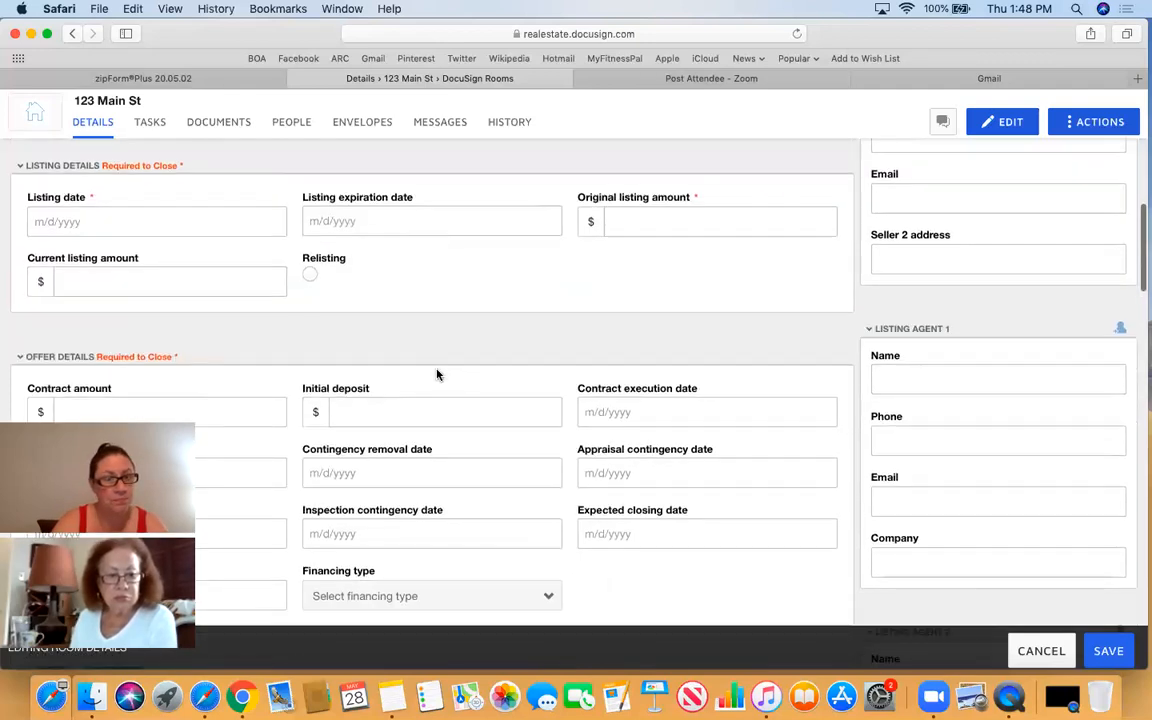
scroll(437, 370, "down", 1)
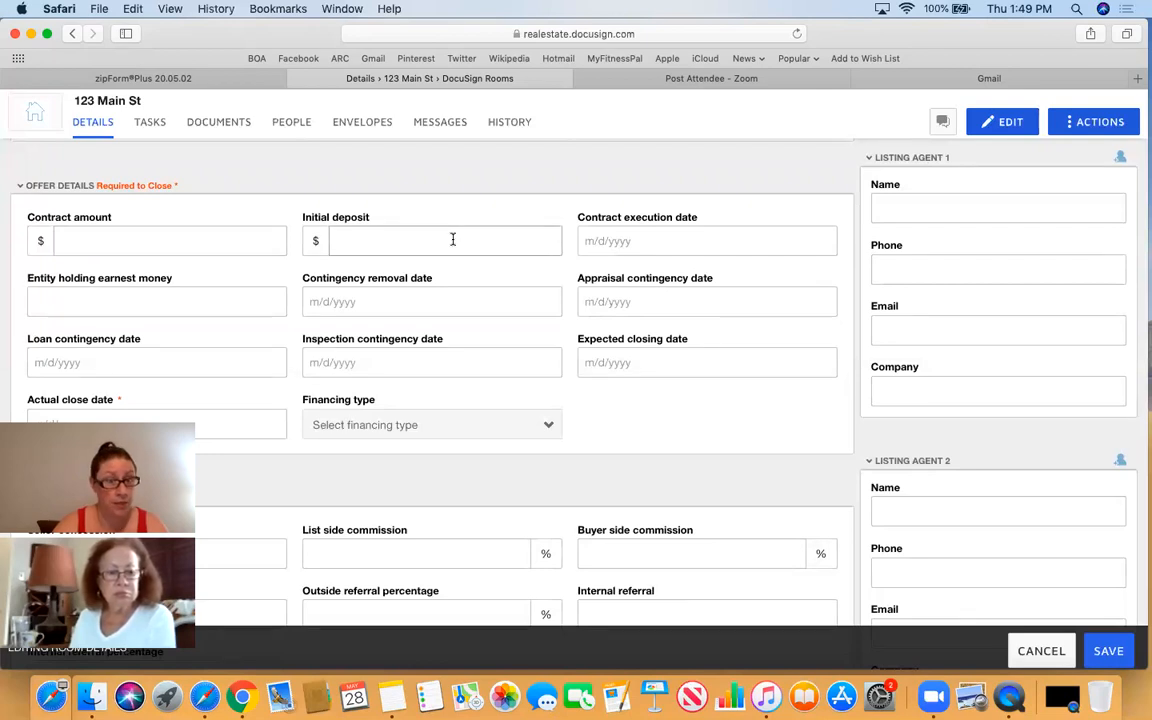
scroll(452, 241, "down", 1)
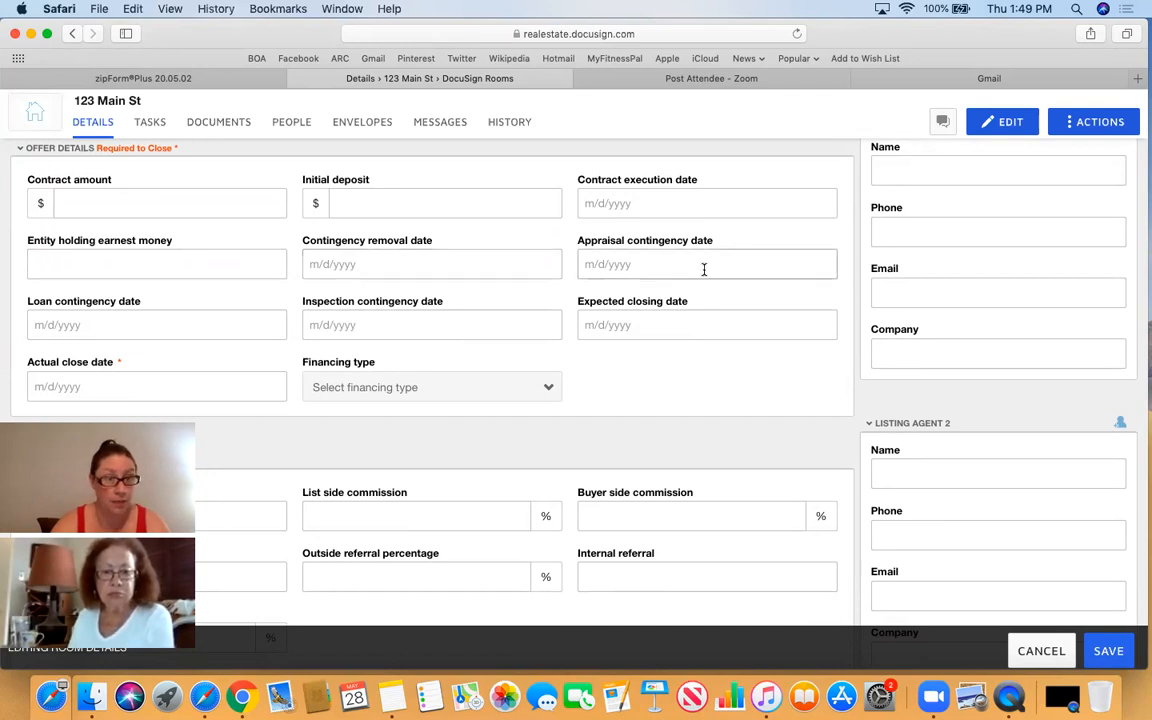
scroll(704, 269, "down", 1)
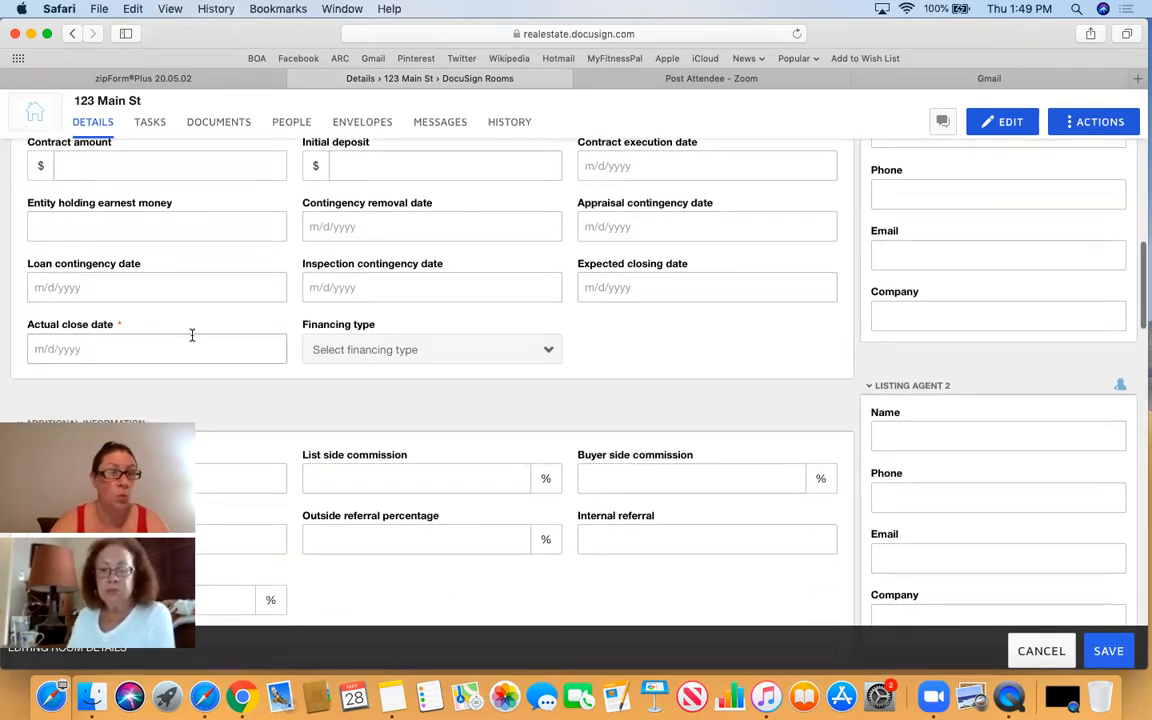
scroll(150, 336, "down", 1)
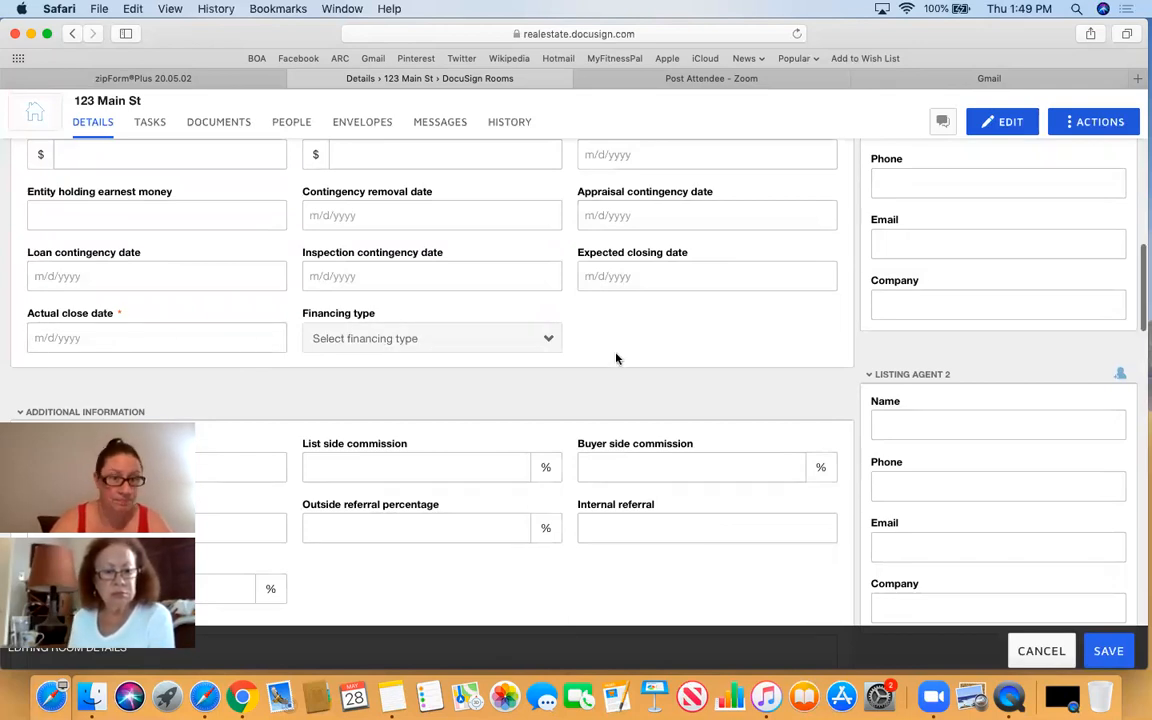
scroll(617, 356, "down", 4)
scroll(616, 352, "down", 2)
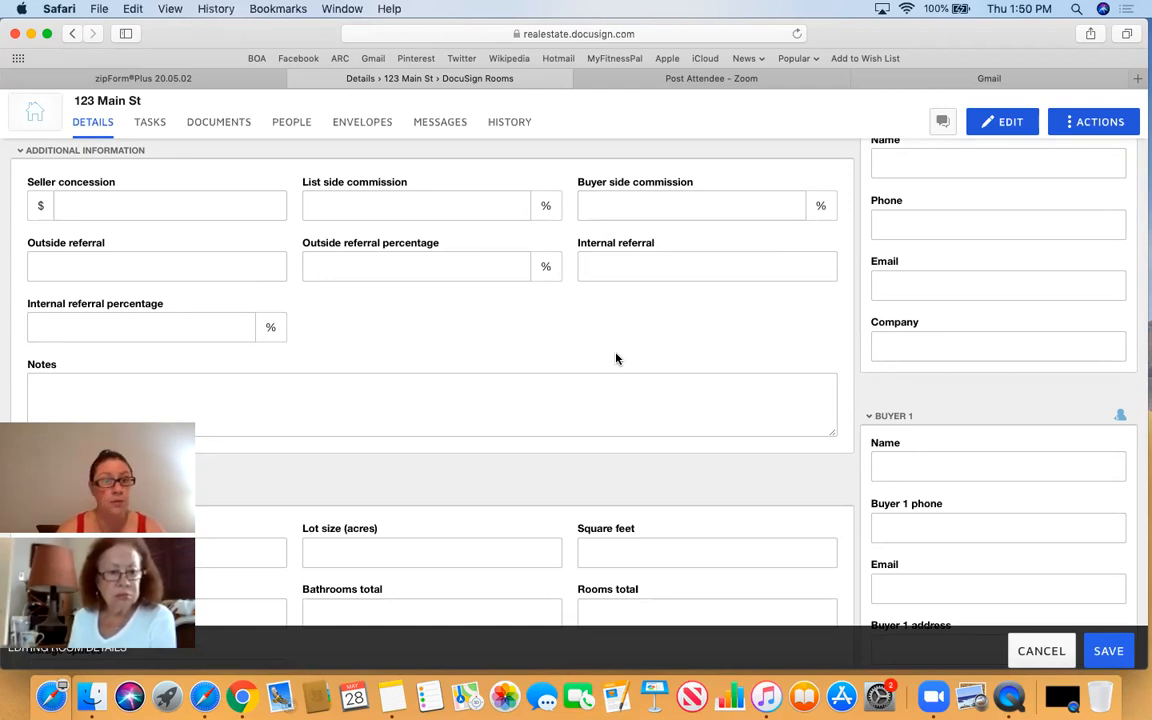
scroll(610, 355, "down", 2)
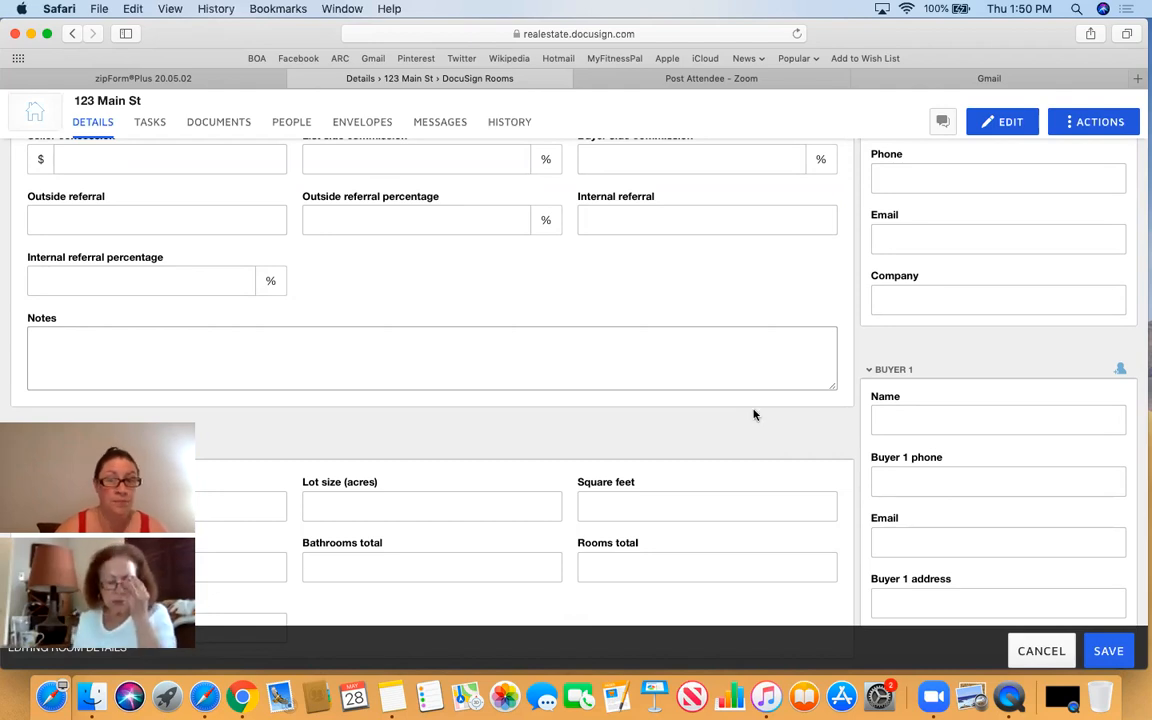
scroll(753, 411, "down", 4)
scroll(969, 356, "down", 3)
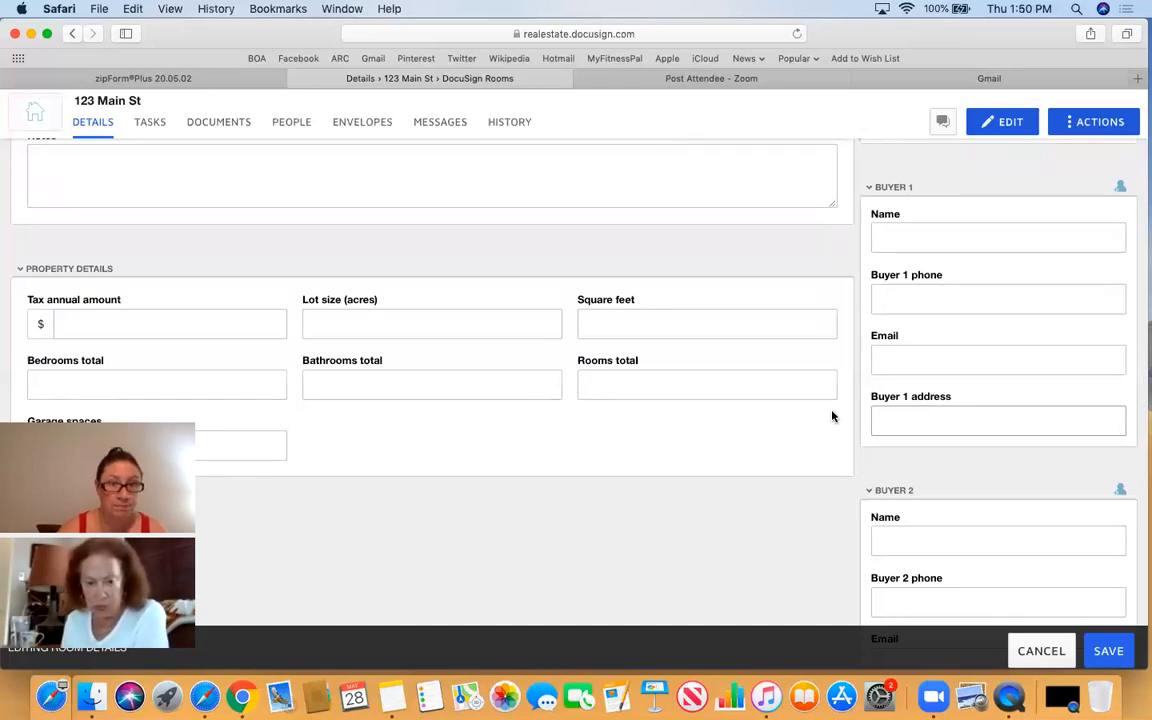
scroll(629, 435, "down", 7)
scroll(629, 435, "down", 20)
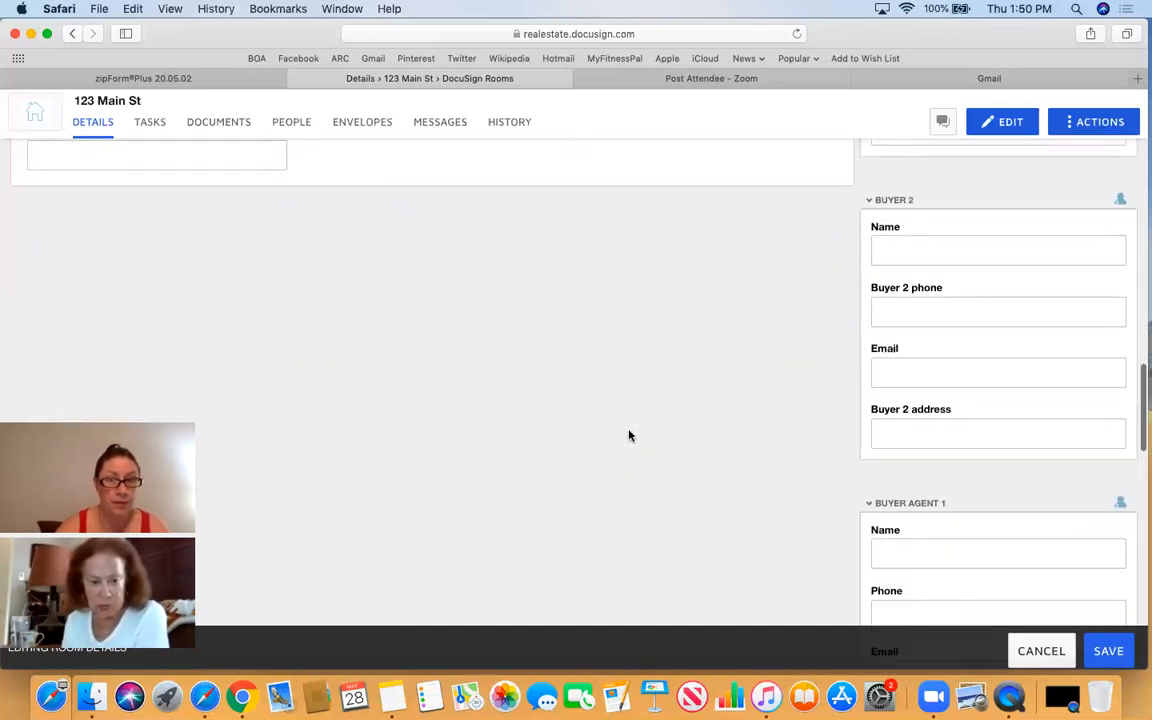
scroll(629, 435, "down", 3)
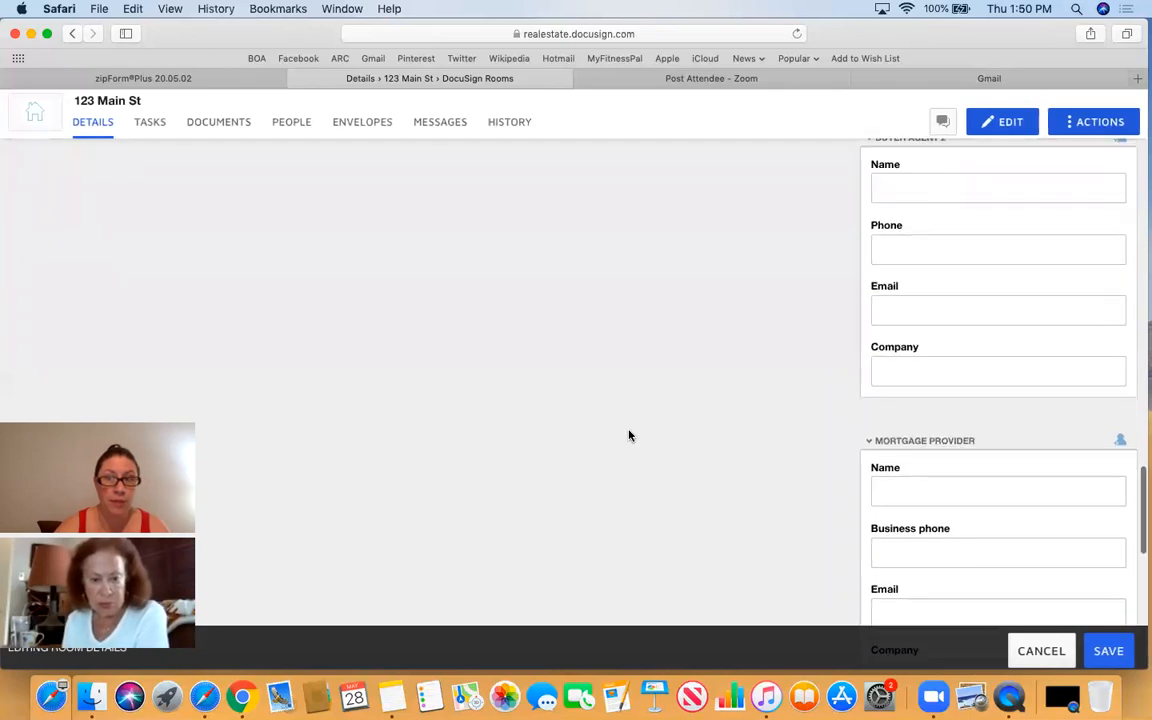
scroll(629, 435, "down", 4)
scroll(629, 435, "down", 12)
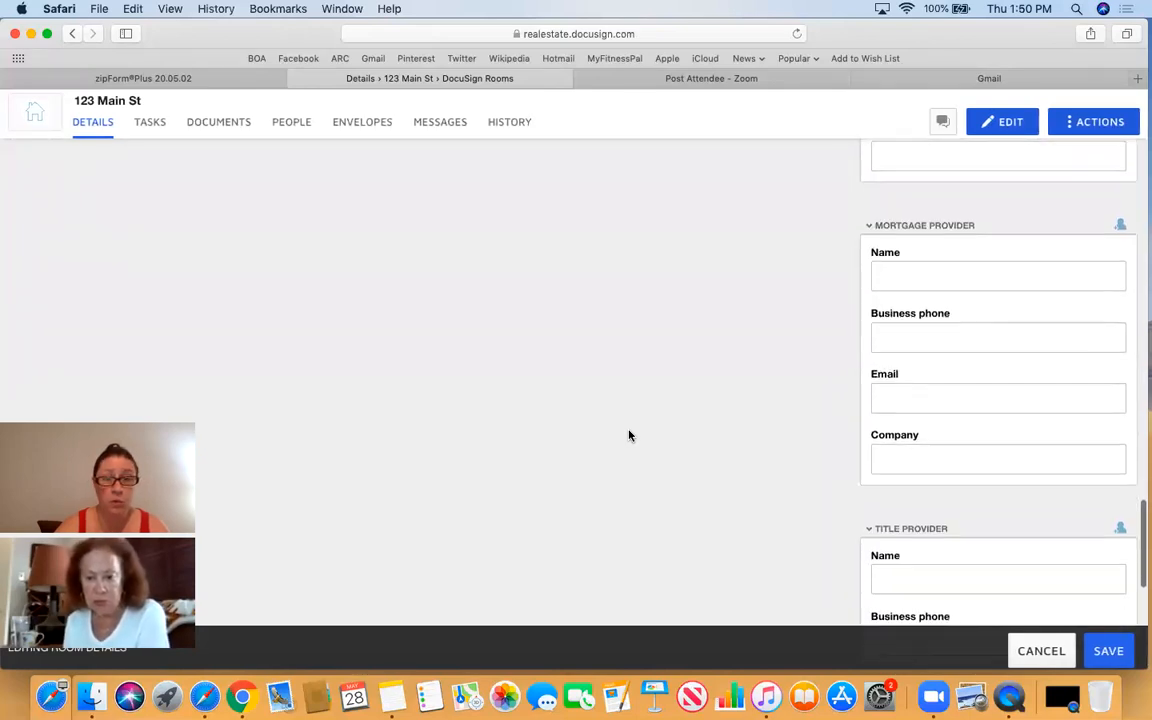
scroll(629, 435, "down", 12)
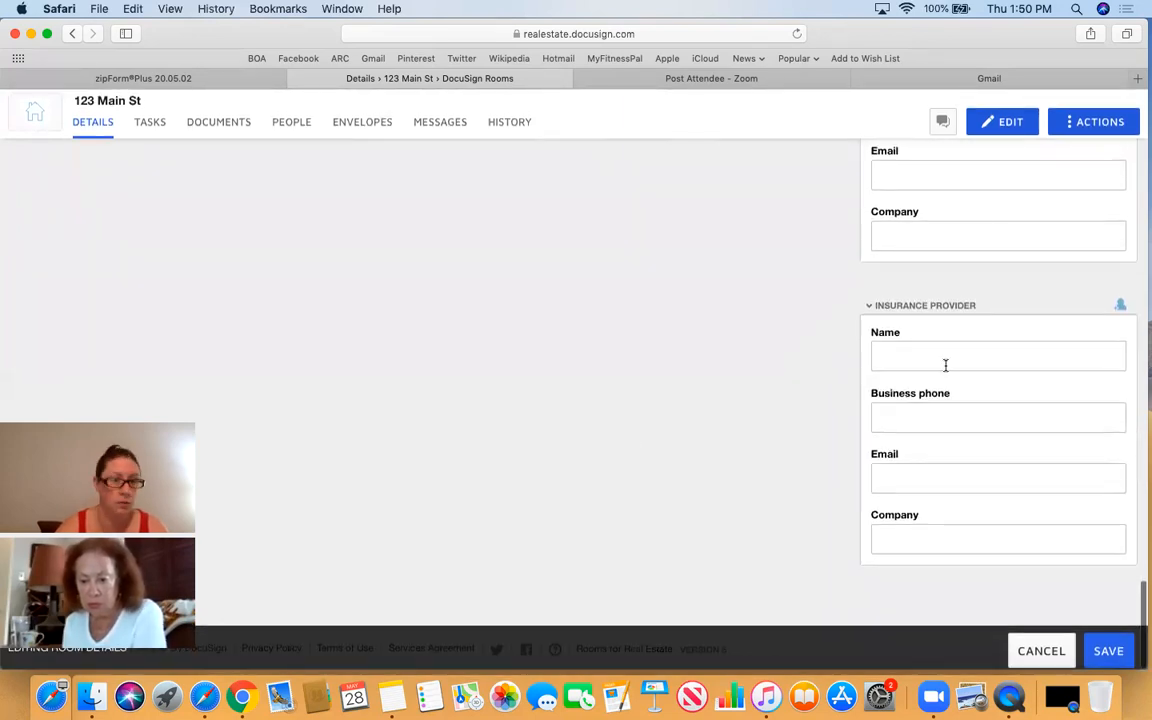
scroll(753, 342, "up", 20)
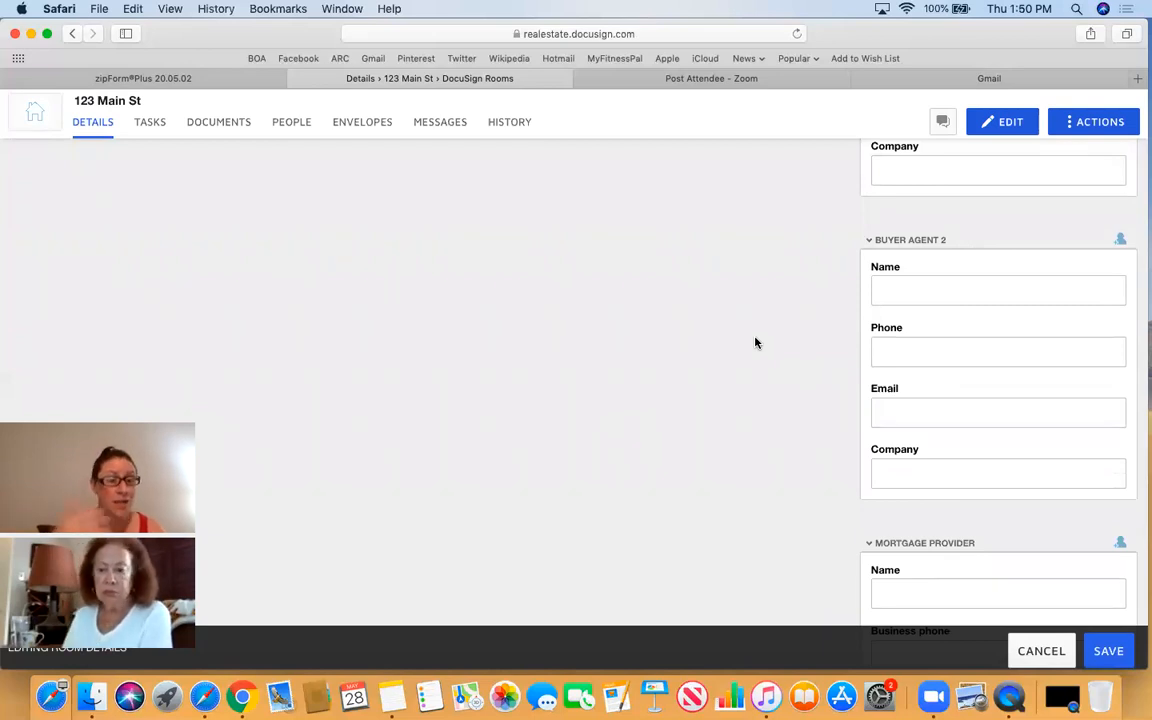
scroll(687, 319, "up", 20)
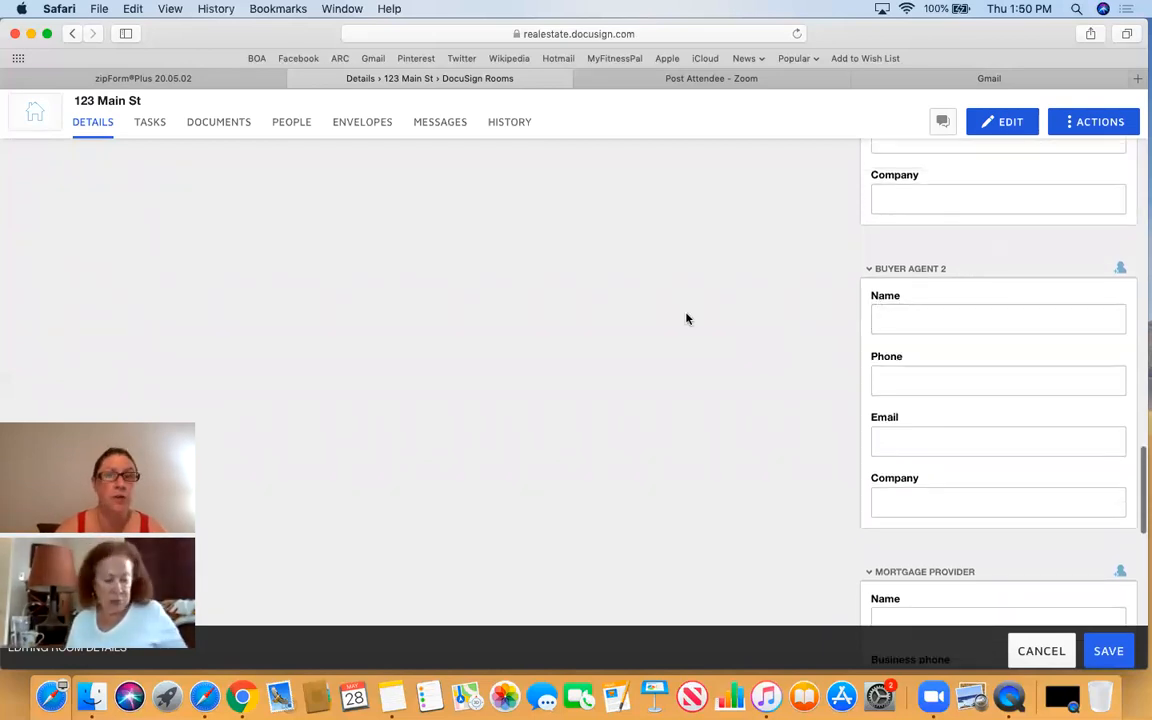
scroll(687, 319, "up", 15)
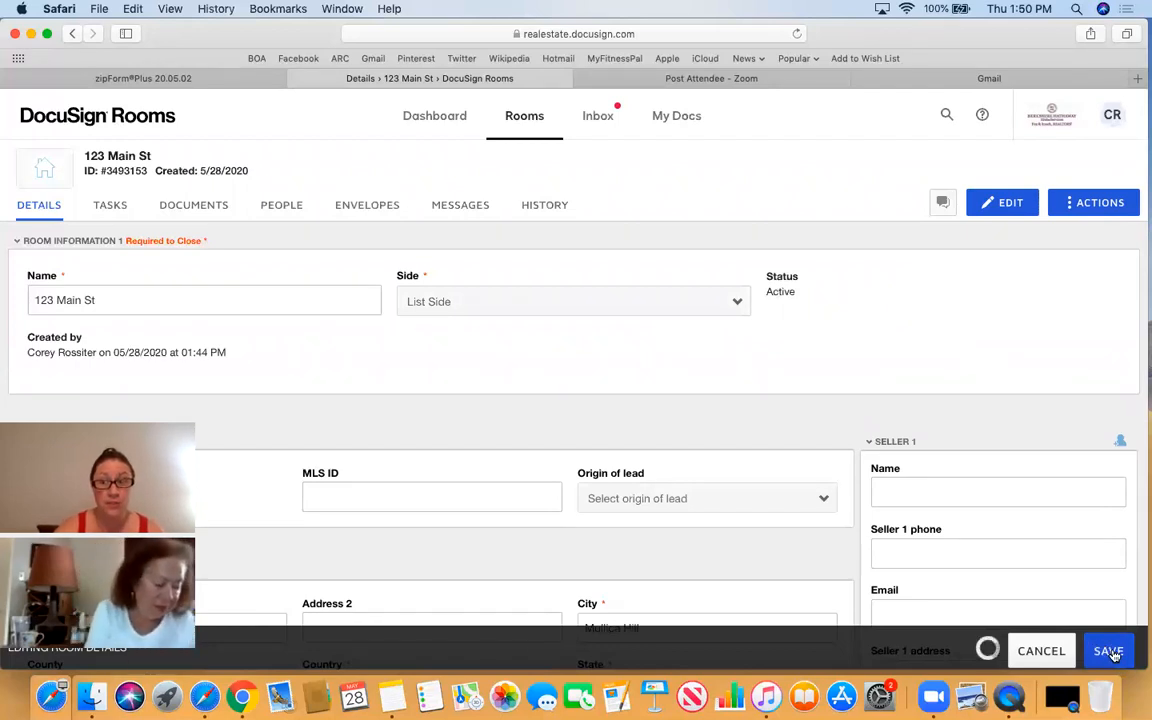
- Save the room details and show the room's Step 1: New Listing documents as cards
left_click(1108, 651)
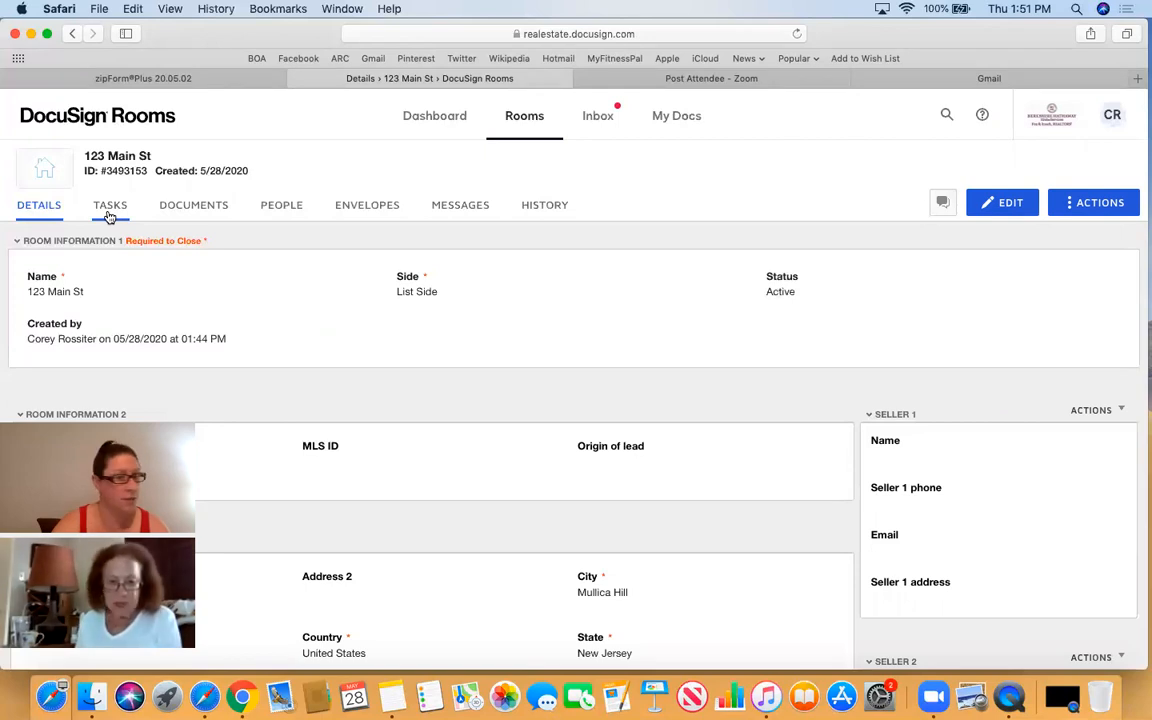
left_click(197, 210)
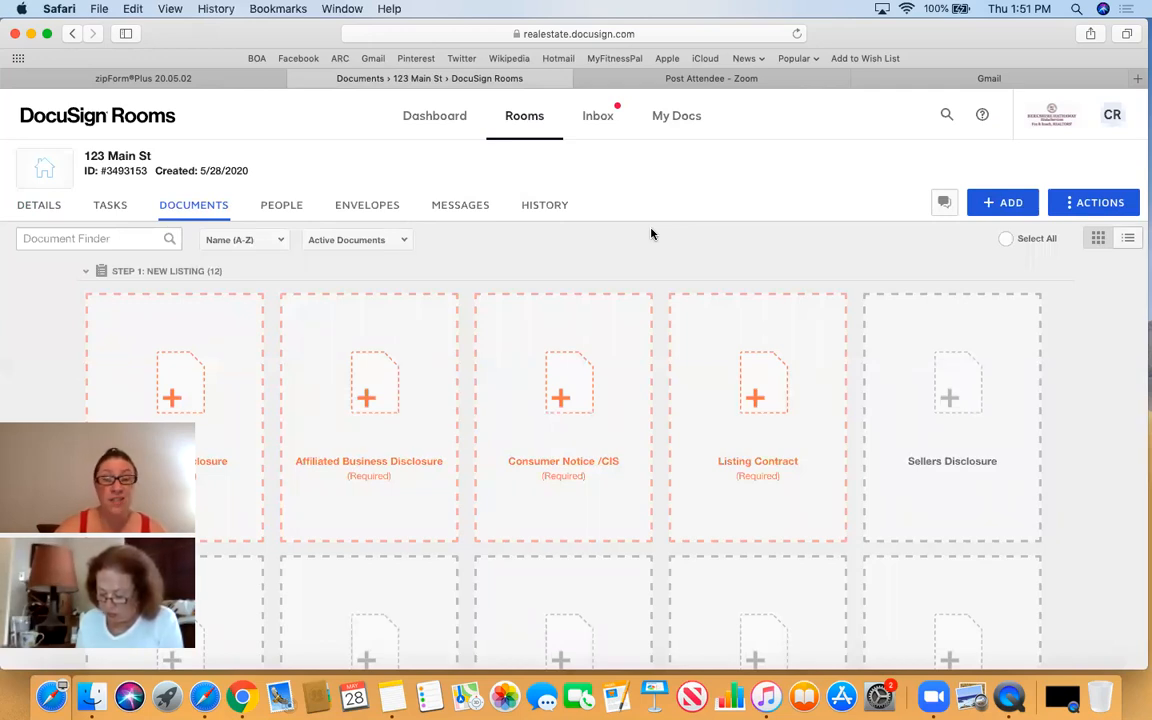
left_click(1130, 241)
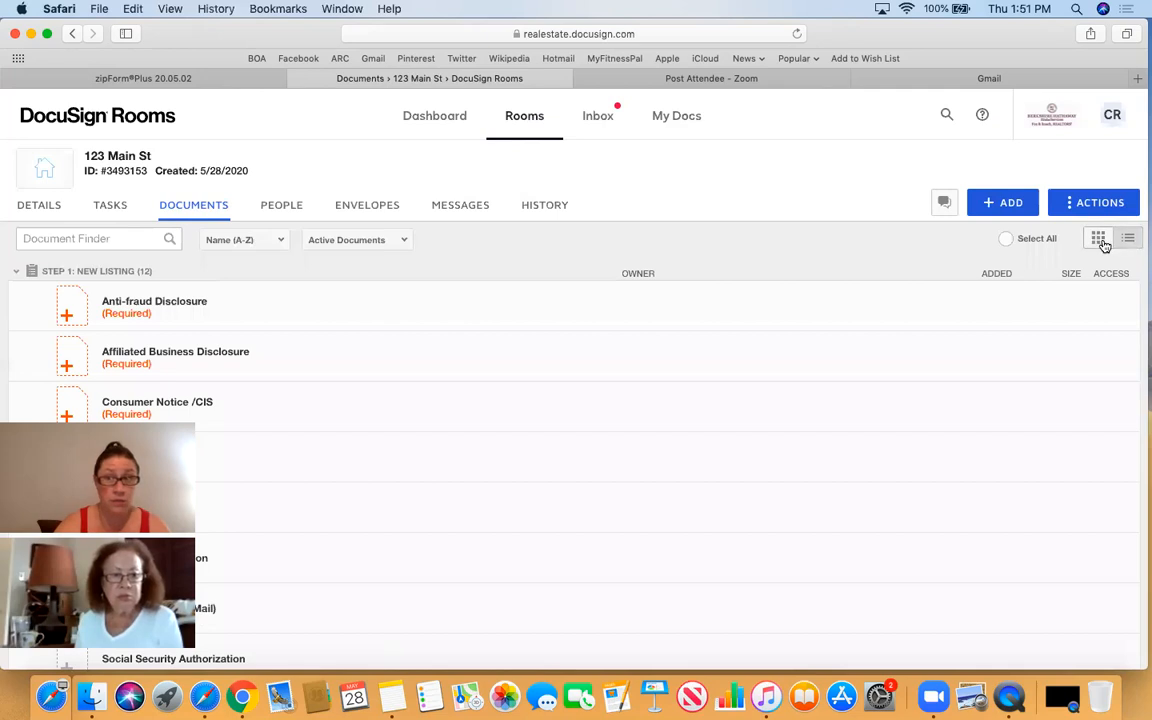
left_click(1099, 240)
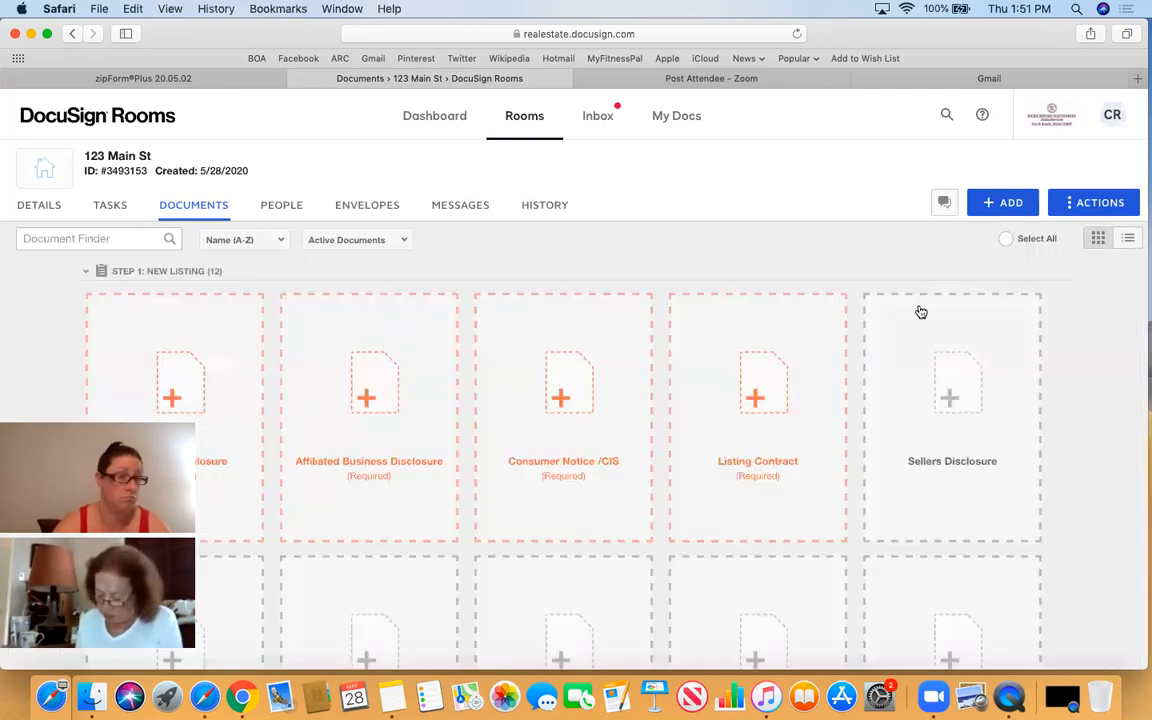
scroll(746, 290, "down", 2)
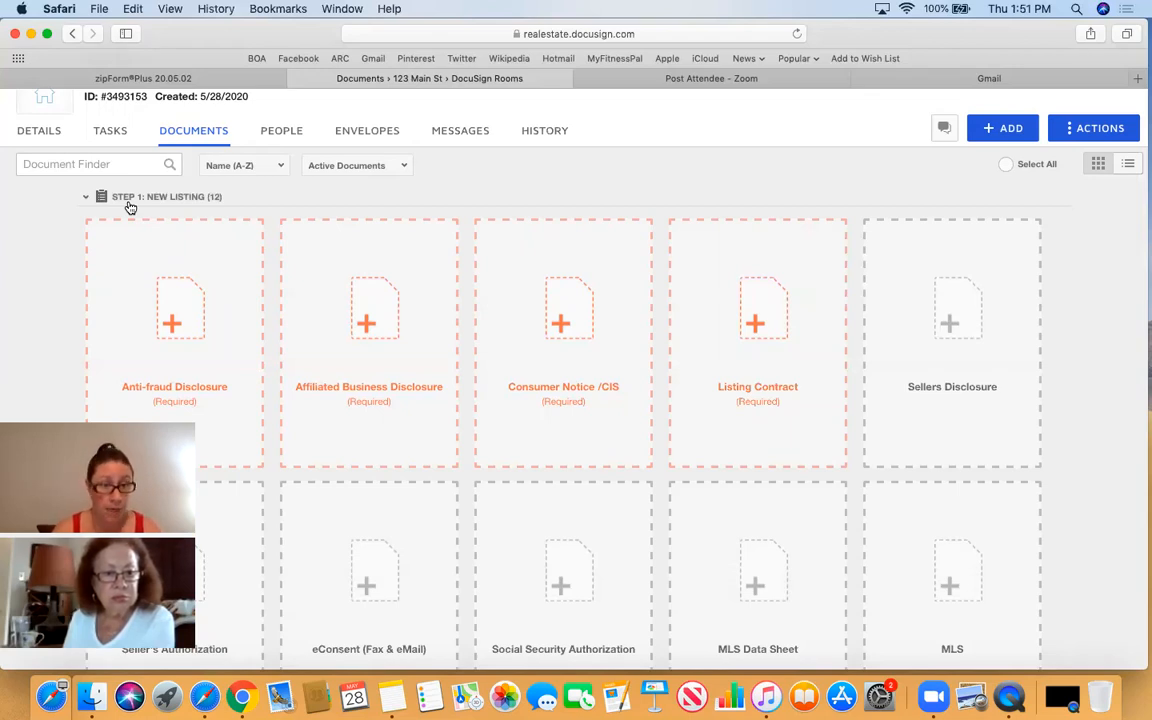
scroll(208, 332, "down", 1)
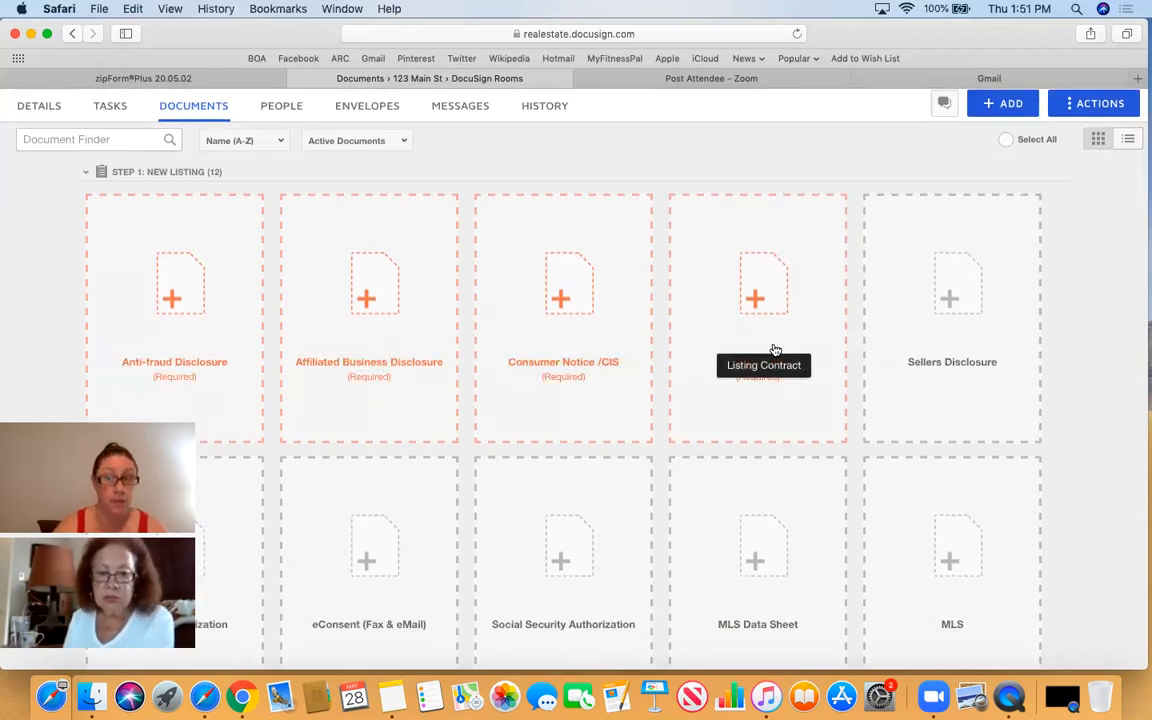
scroll(775, 349, "down", 1)
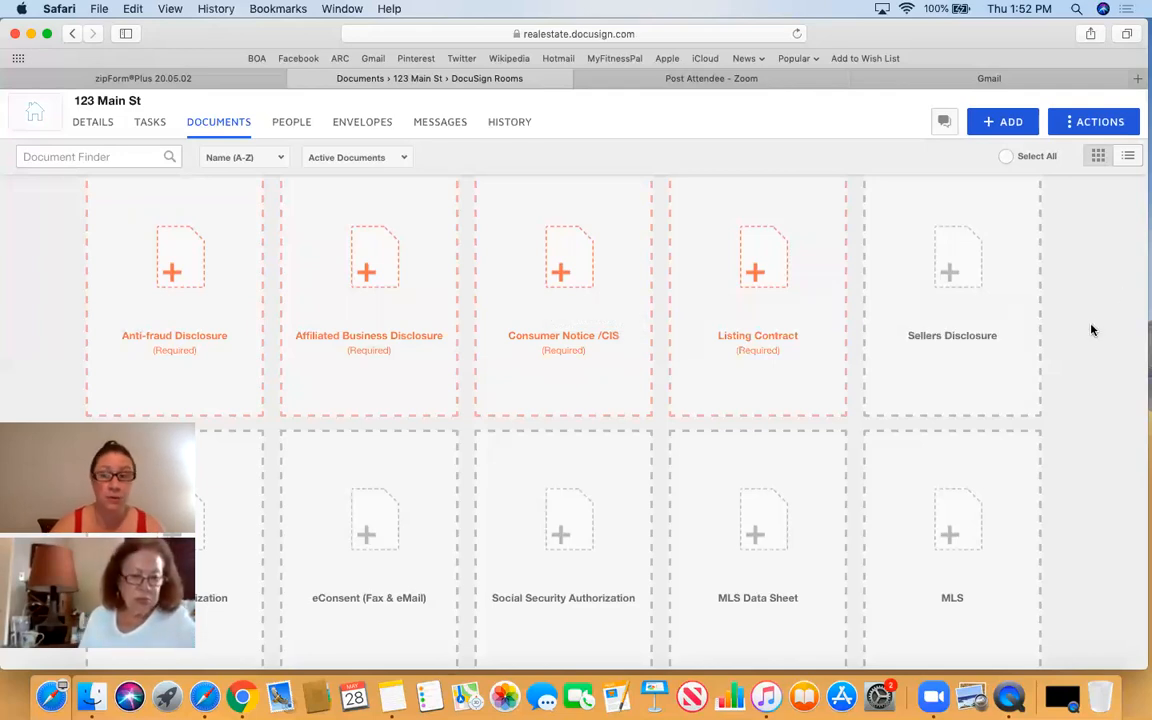
scroll(1091, 328, "down", 1)
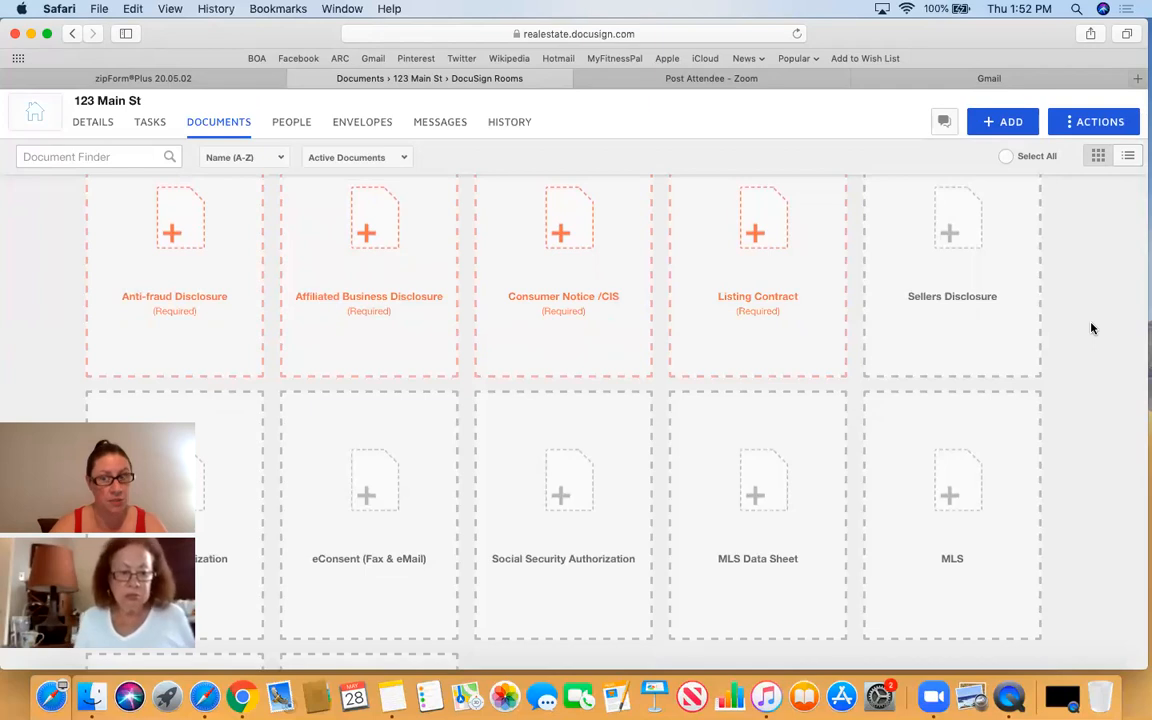
scroll(1091, 328, "down", 3)
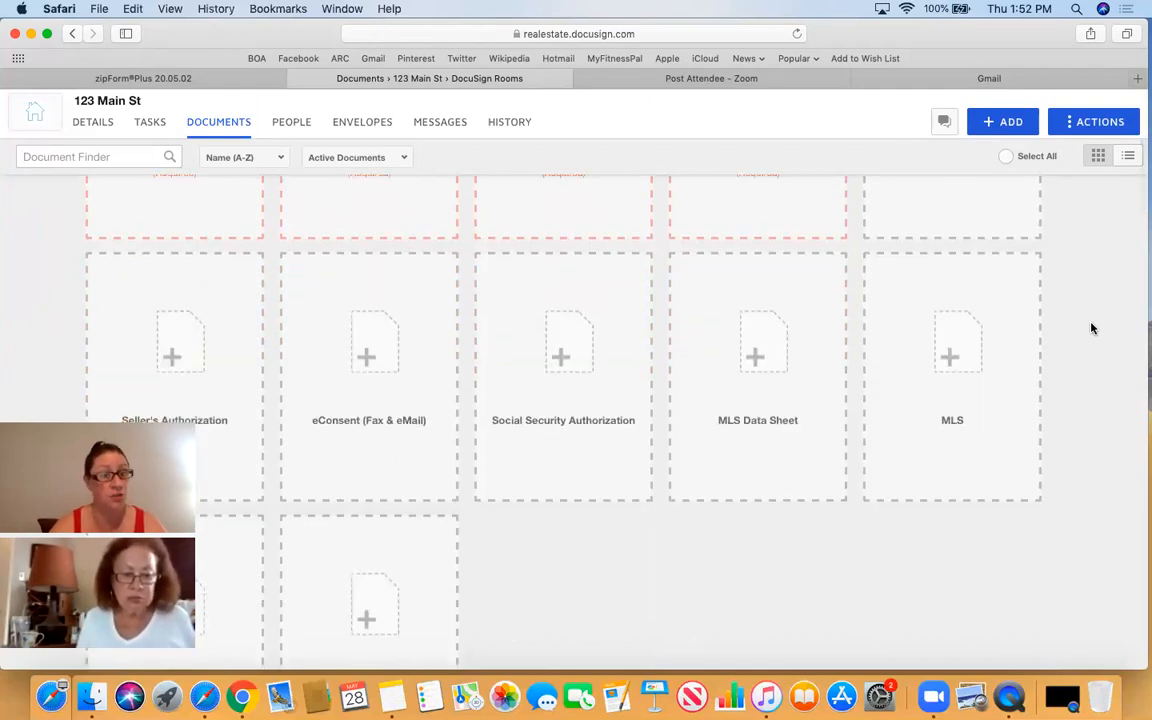
scroll(1000, 335, "down", 2)
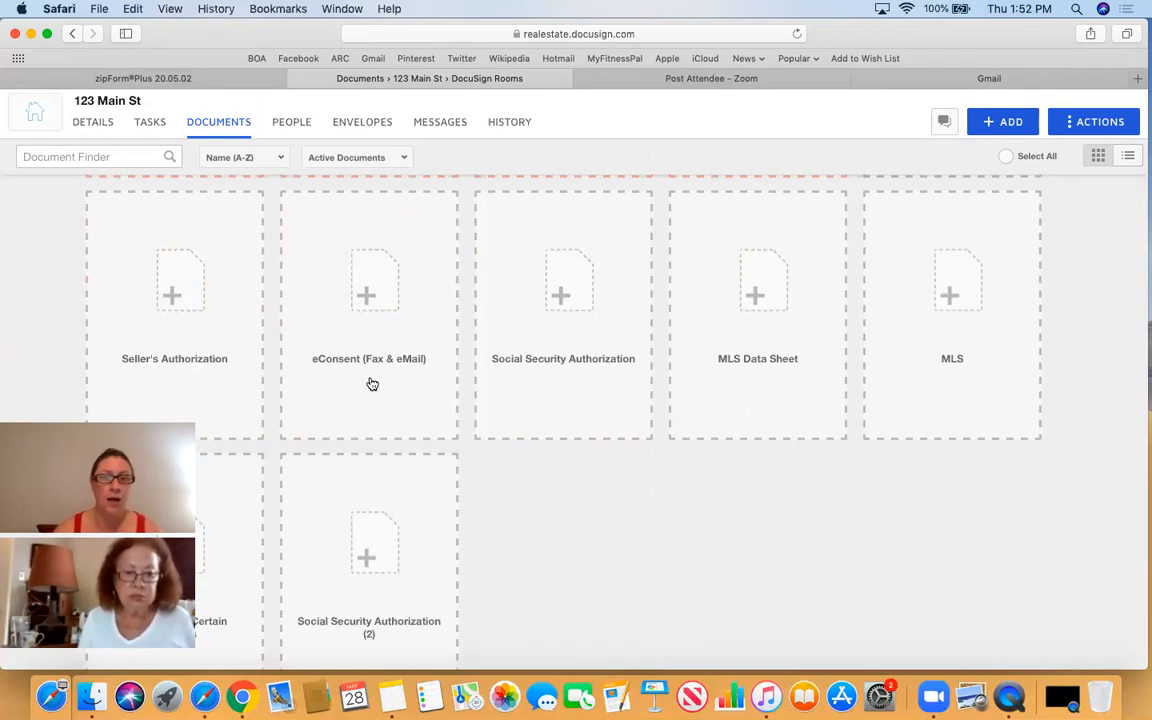
scroll(725, 378, "down", 2)
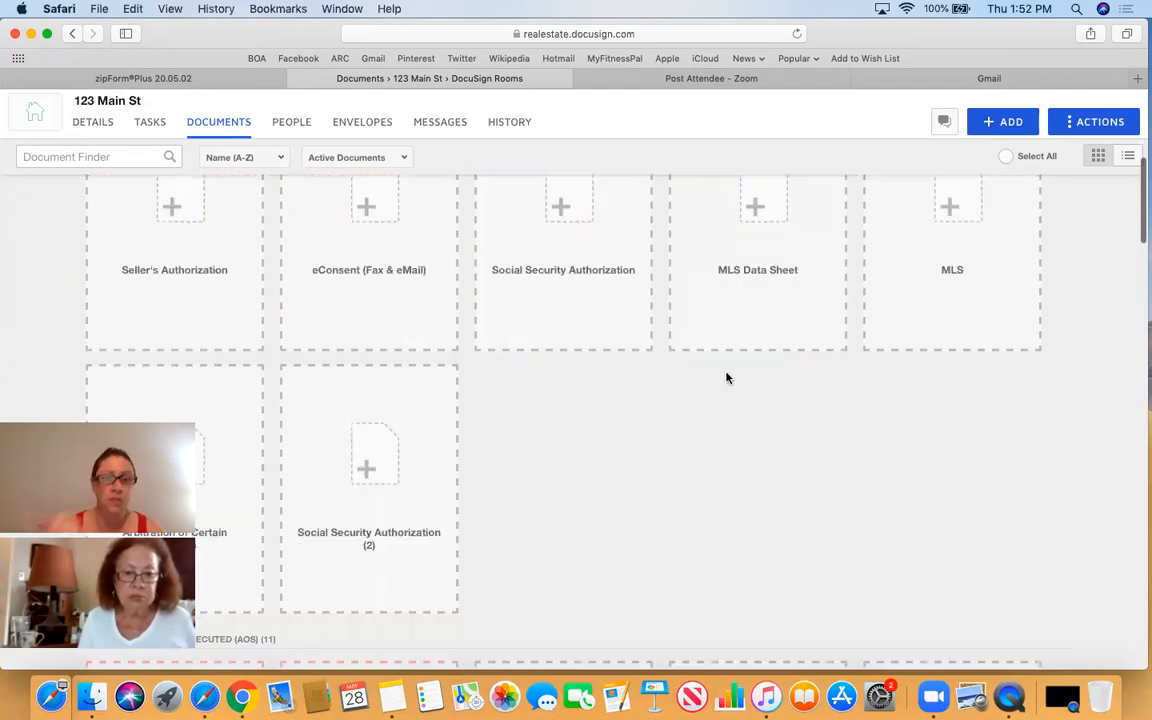
scroll(771, 393, "down", 4)
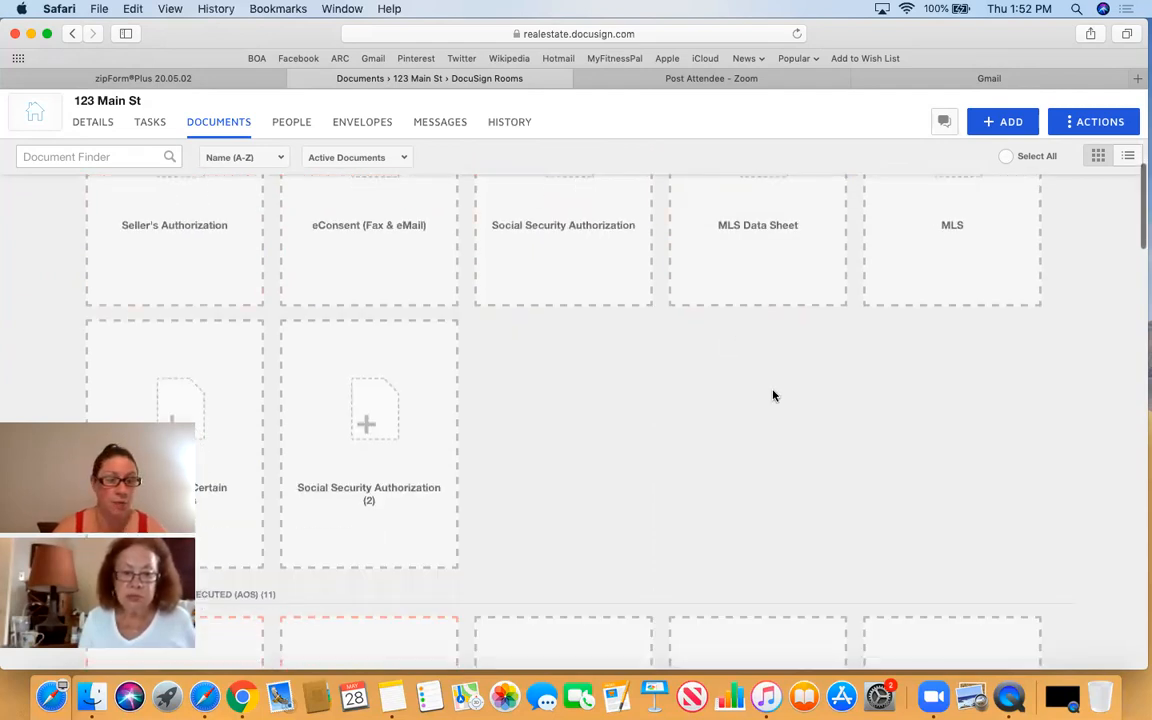
scroll(772, 396, "up", 1)
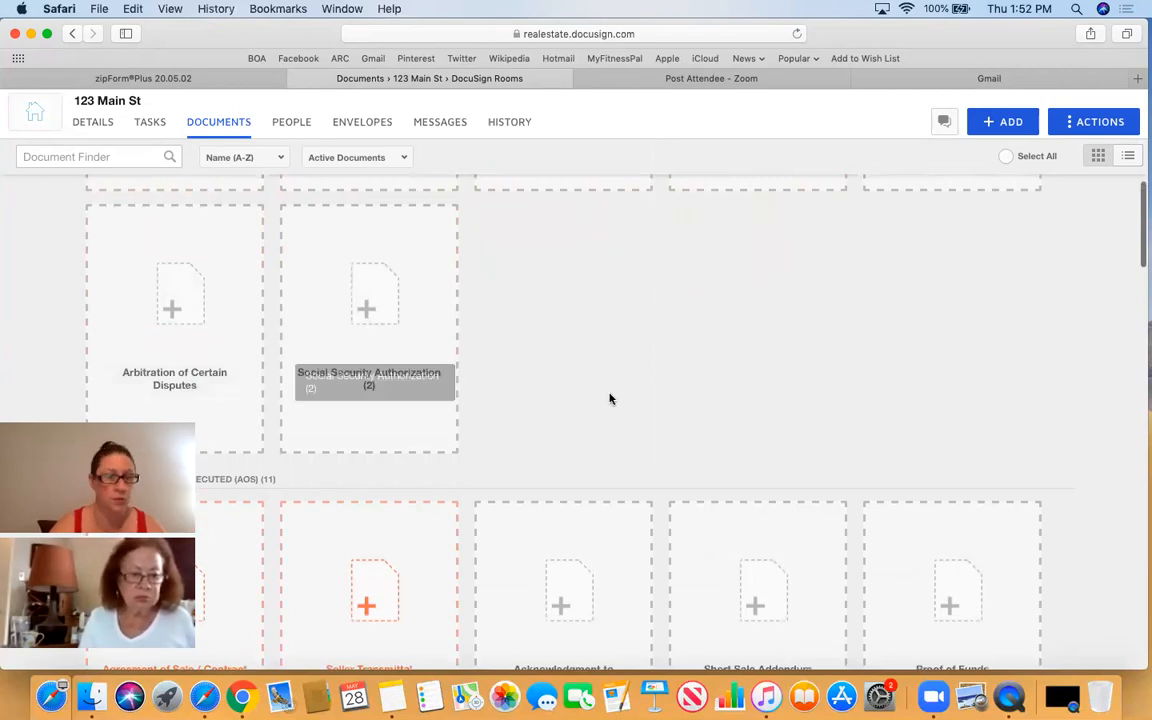
scroll(684, 393, "up", 6)
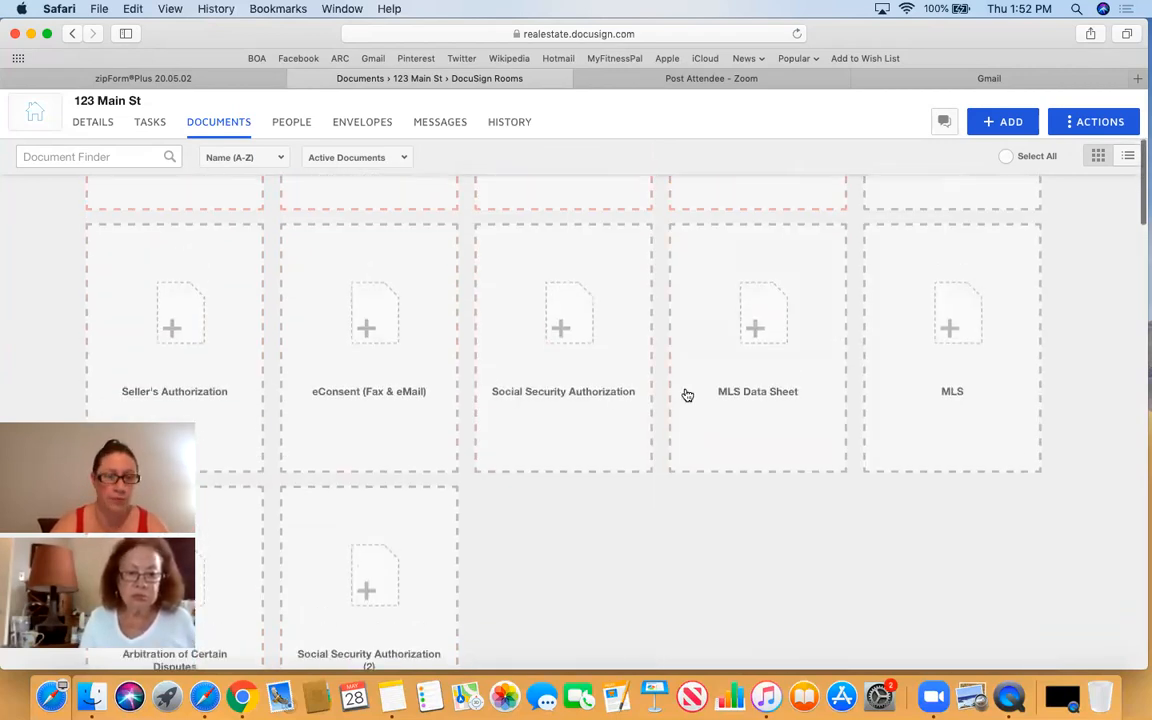
scroll(687, 395, "up", 4)
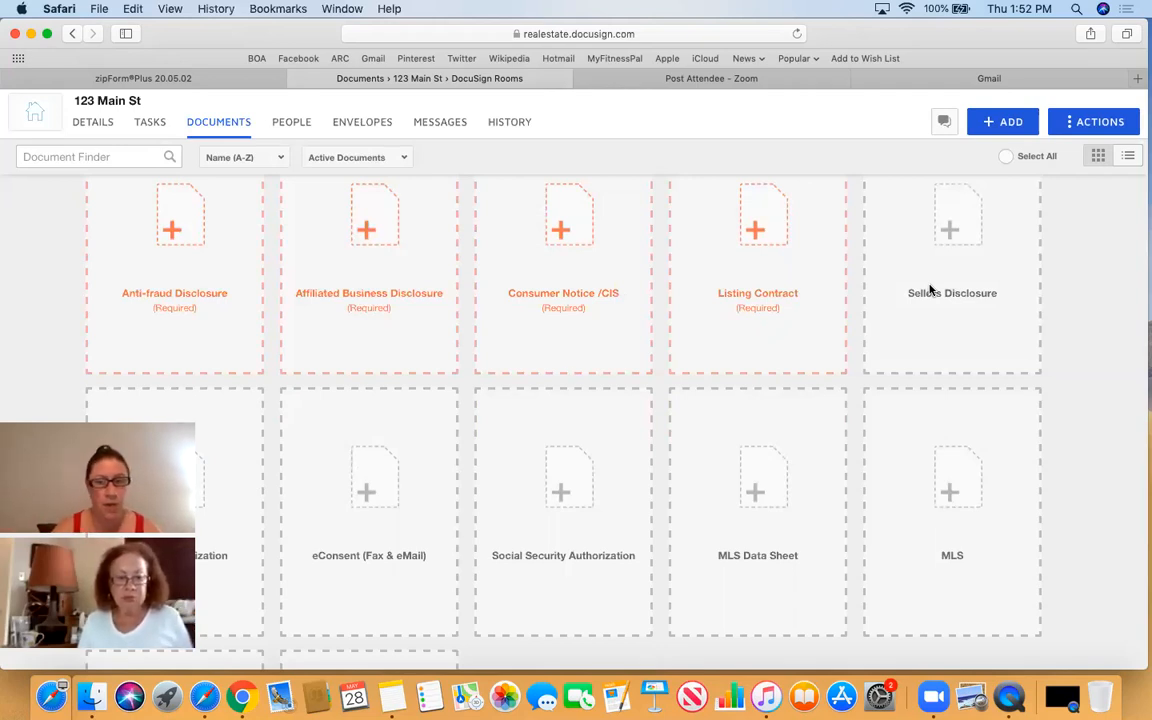
scroll(929, 290, "down", 10)
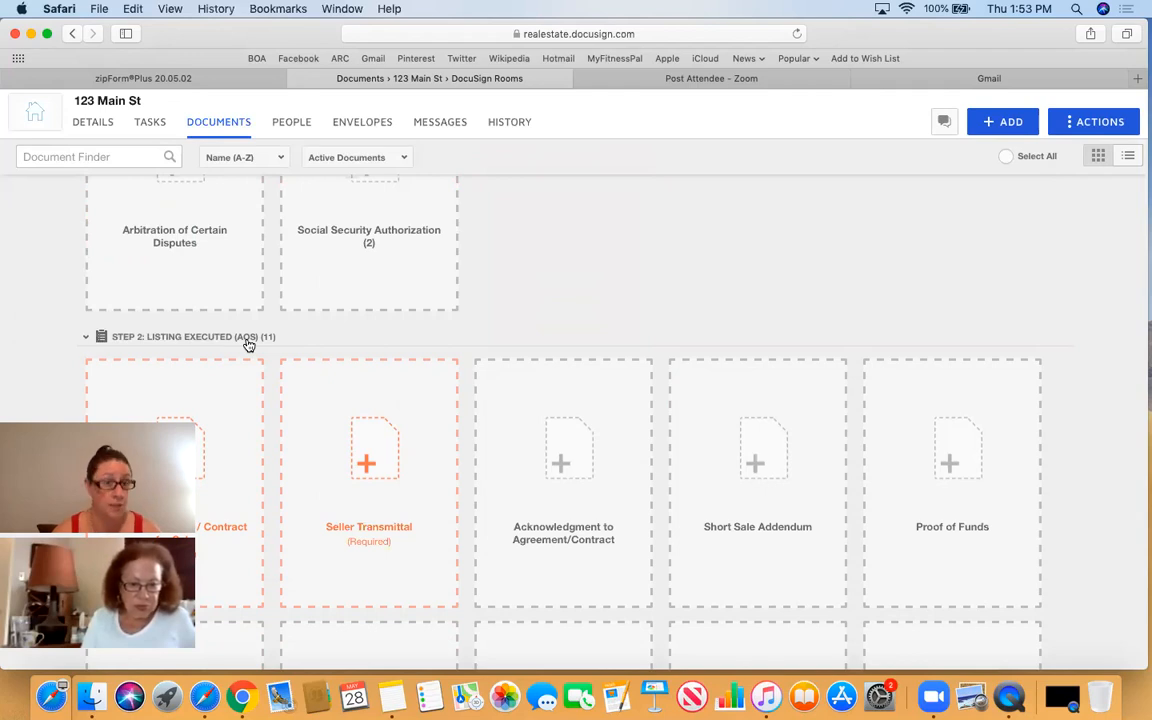
scroll(617, 303, "down", 4)
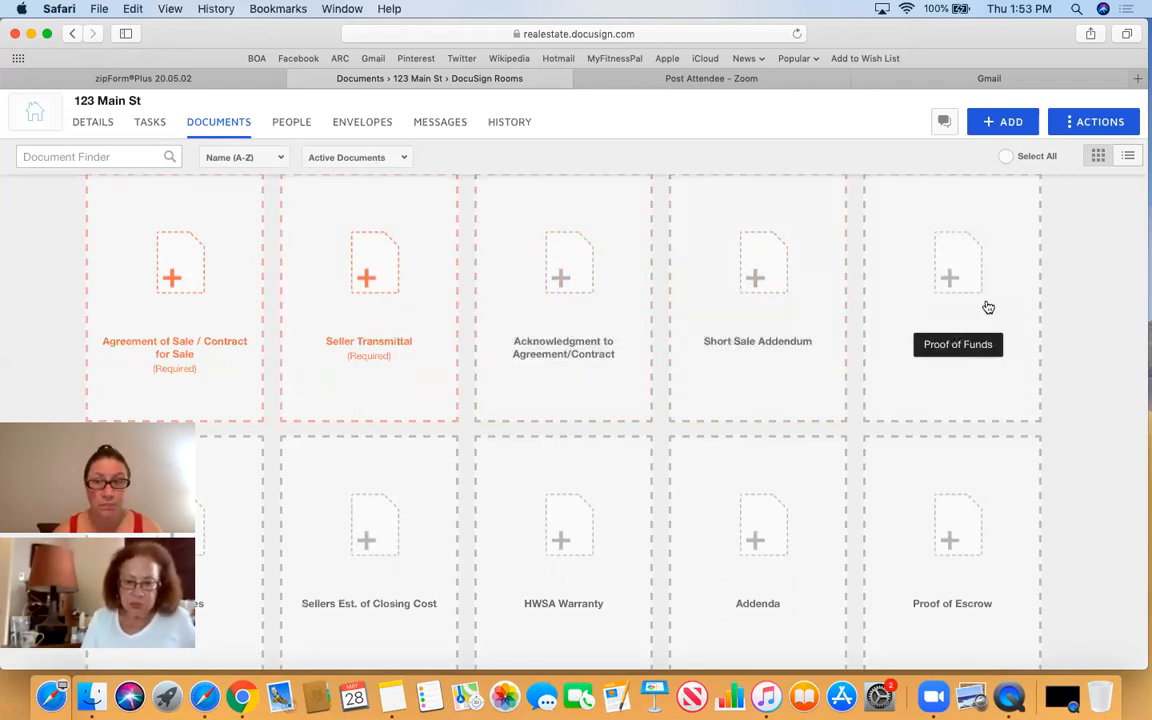
scroll(986, 308, "down", 2)
scroll(986, 308, "down", 3)
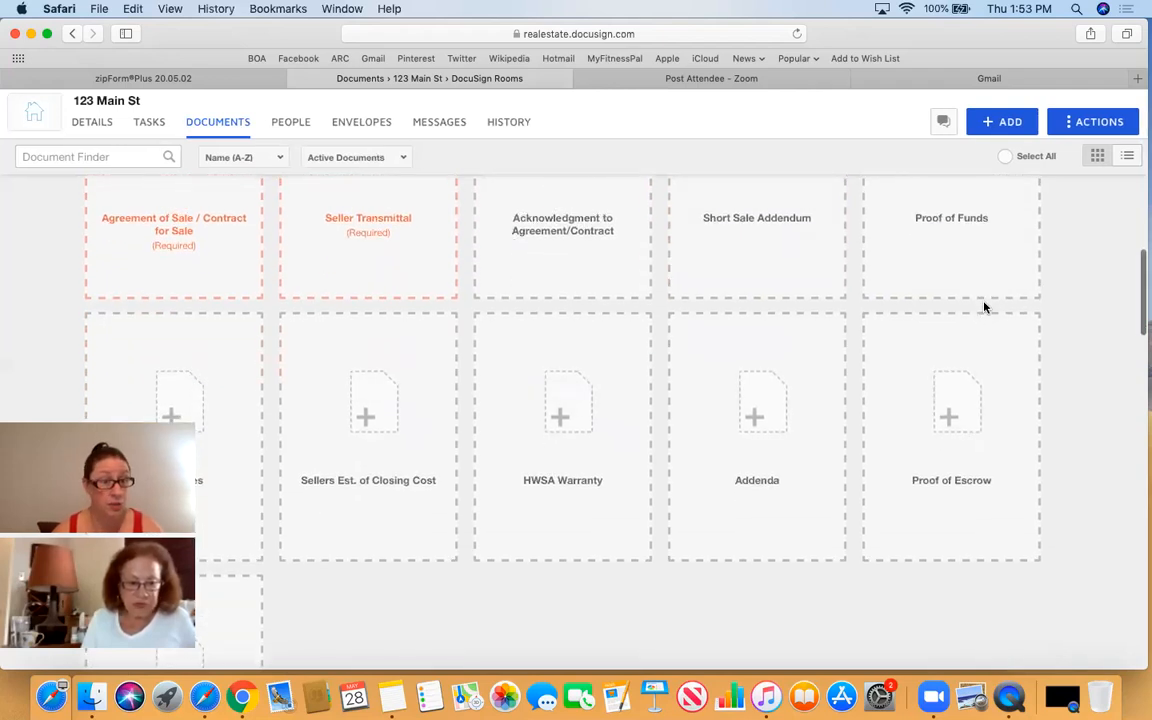
scroll(984, 307, "down", 3)
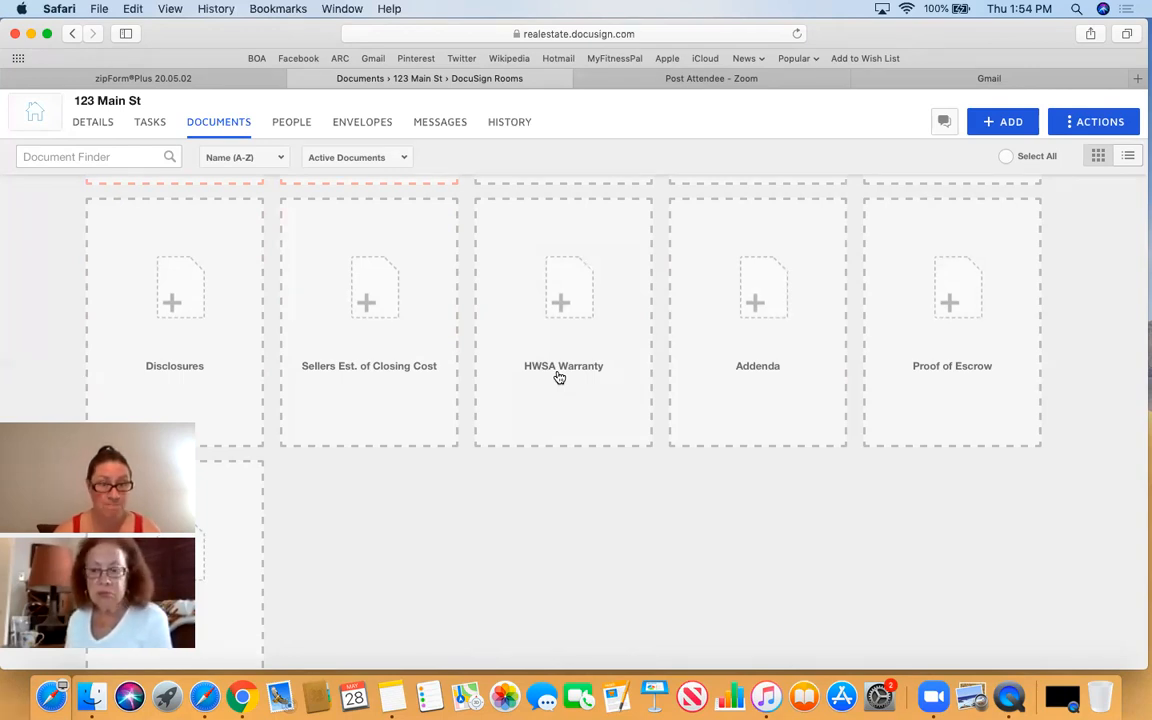
scroll(774, 527, "down", 2)
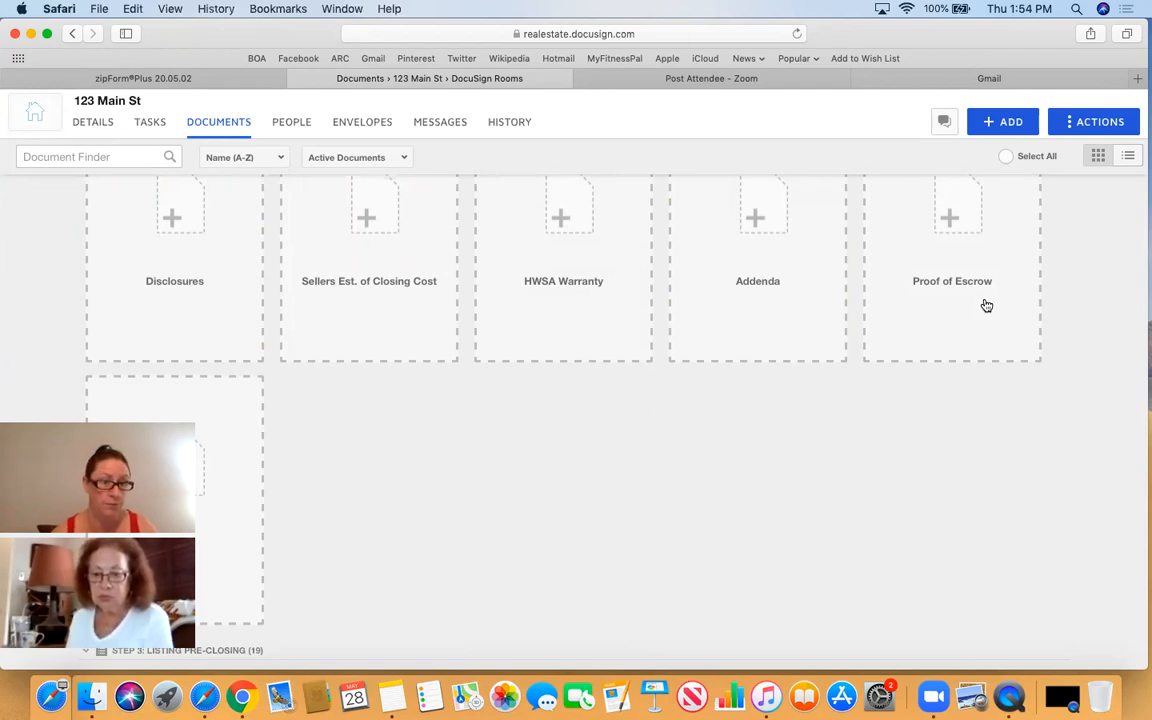
scroll(986, 305, "down", 10)
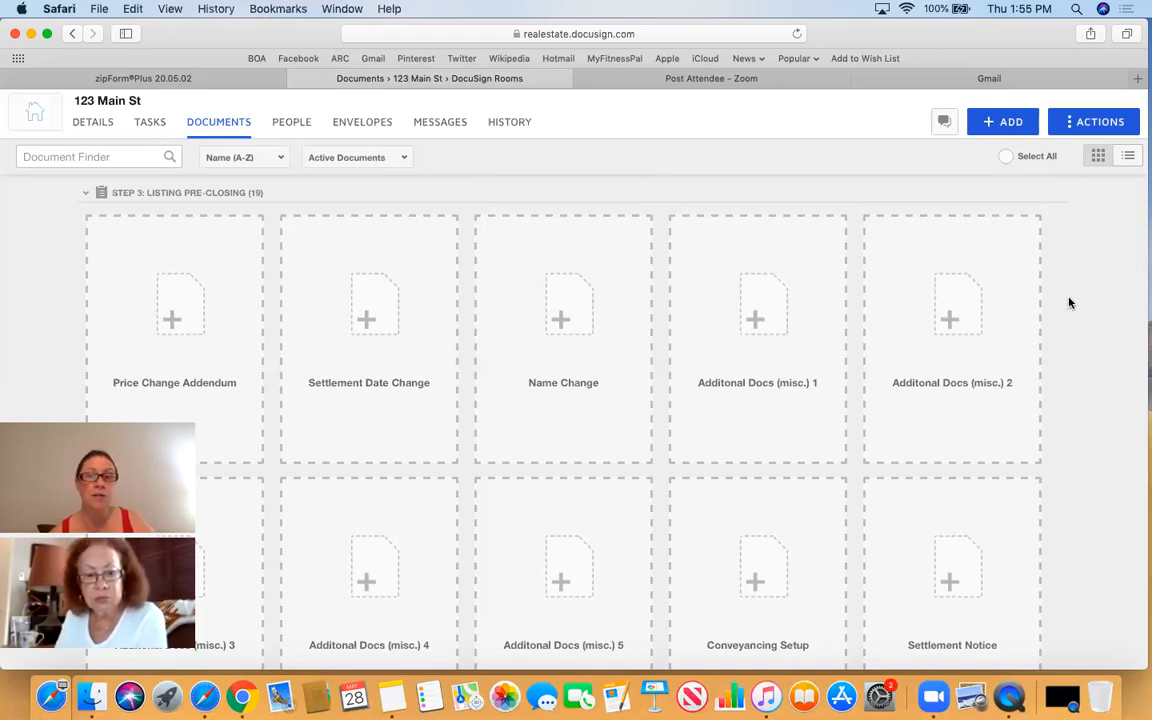
scroll(1068, 302, "down", 3)
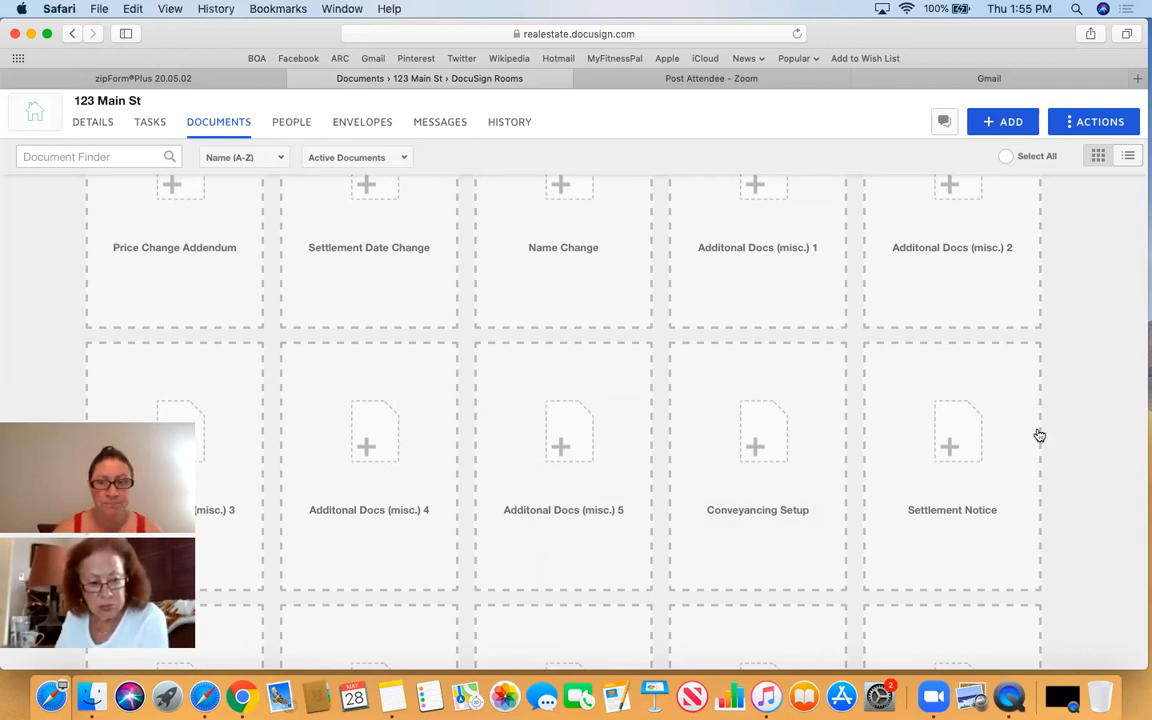
scroll(1112, 435, "down", 4)
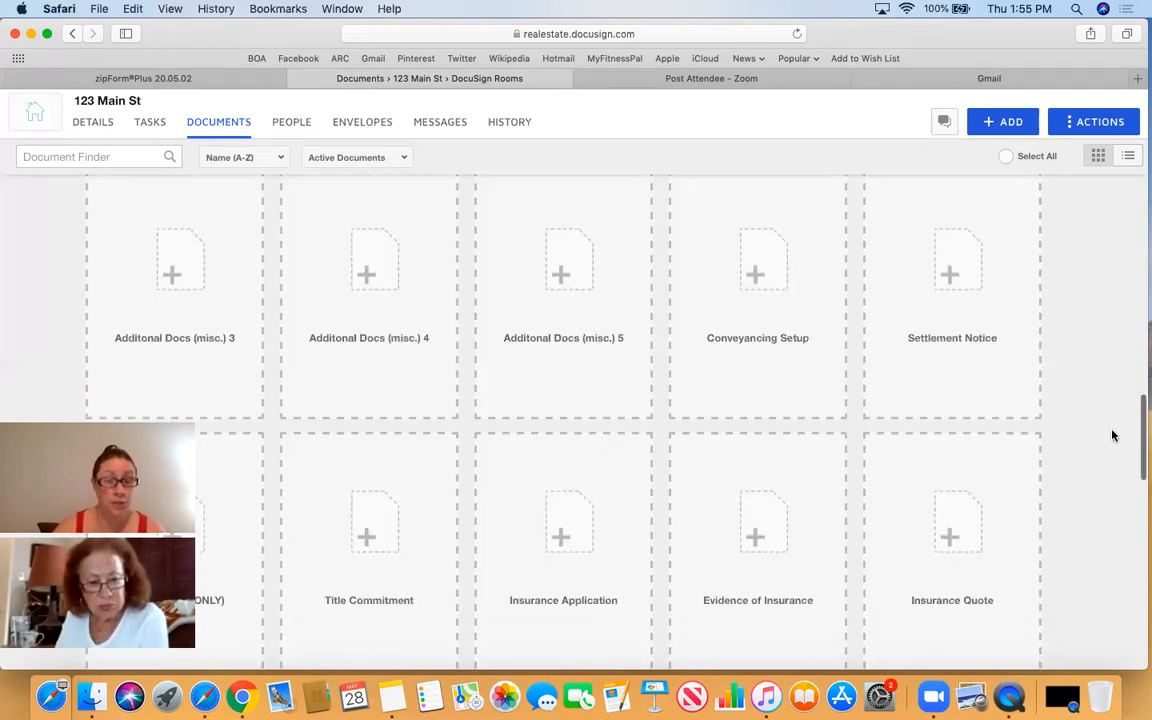
scroll(1113, 435, "down", 1)
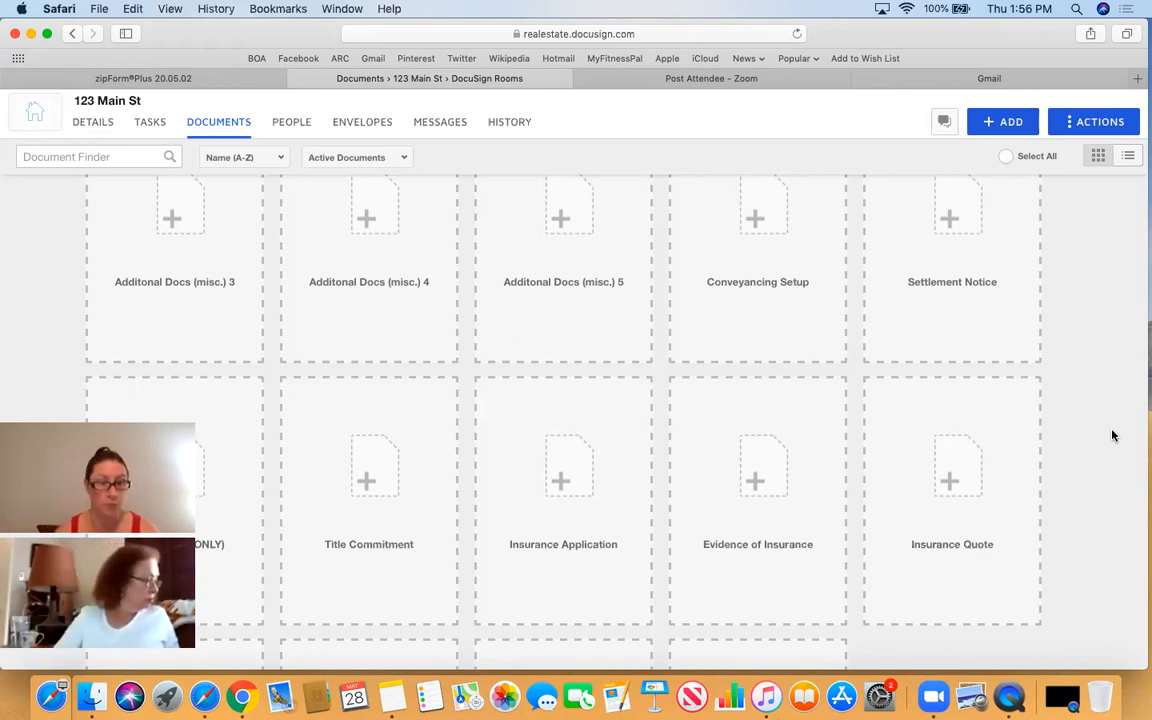
scroll(1112, 435, "down", 3)
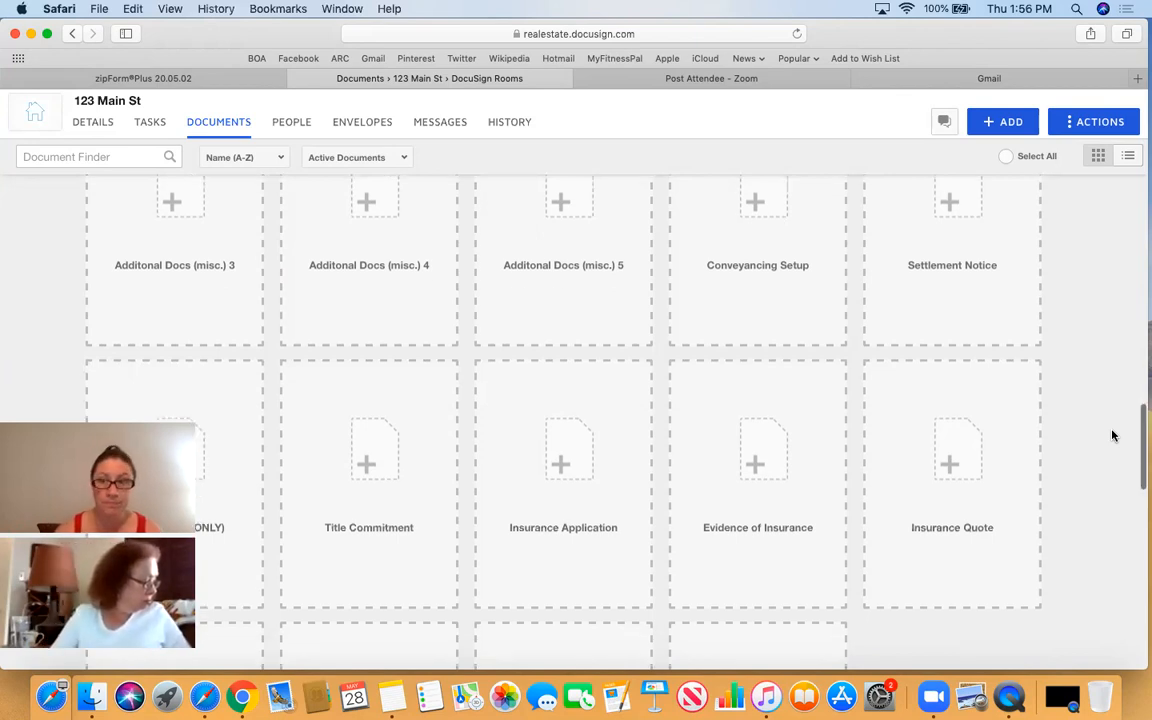
scroll(1112, 435, "up", 10)
scroll(1112, 435, "up", 5)
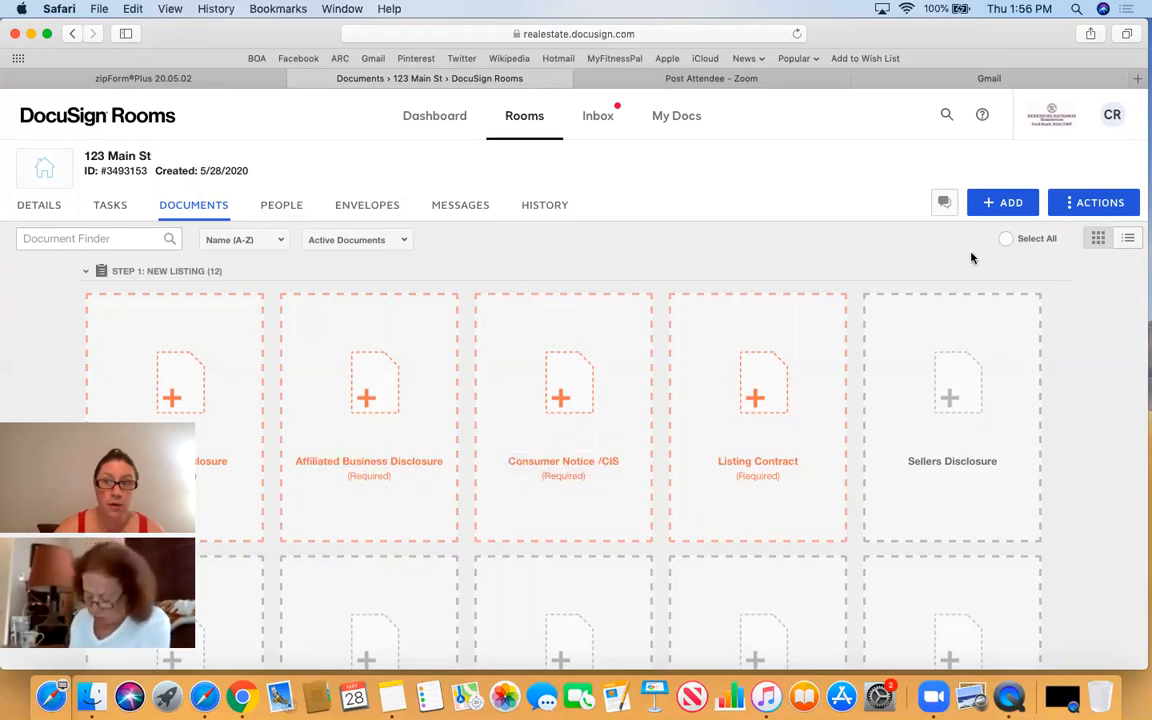
- Choose zipForm® as the document source for the 123 Main St room
left_click(1011, 205)
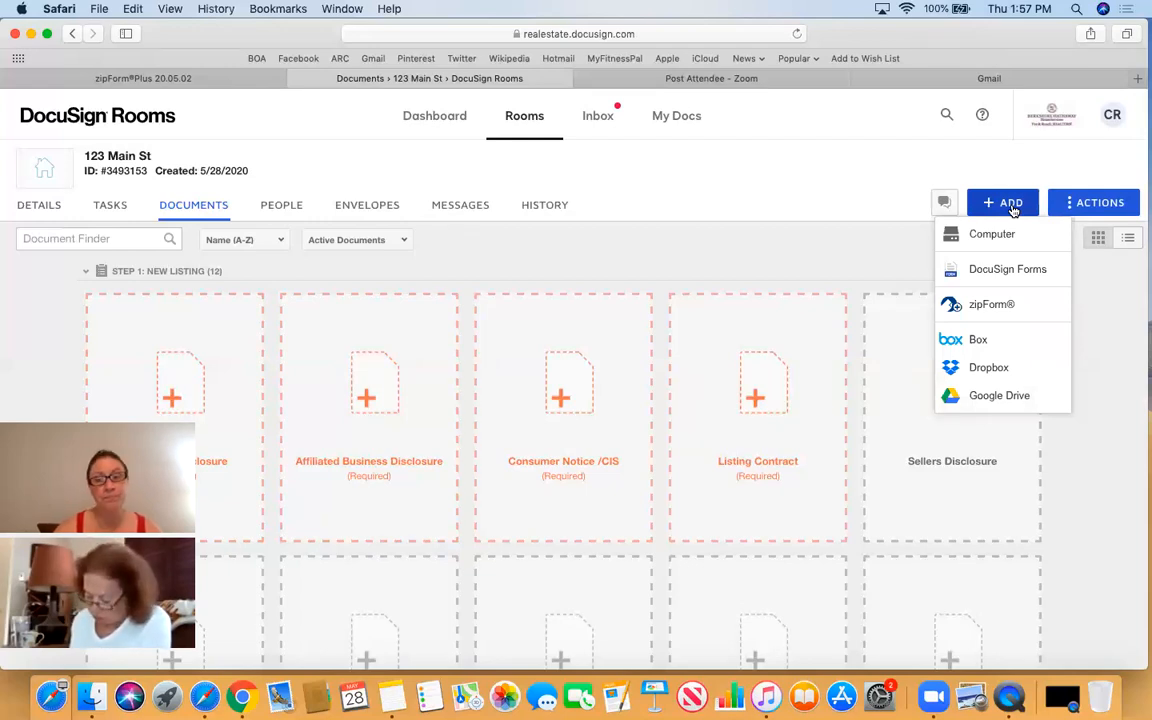
left_click(992, 306)
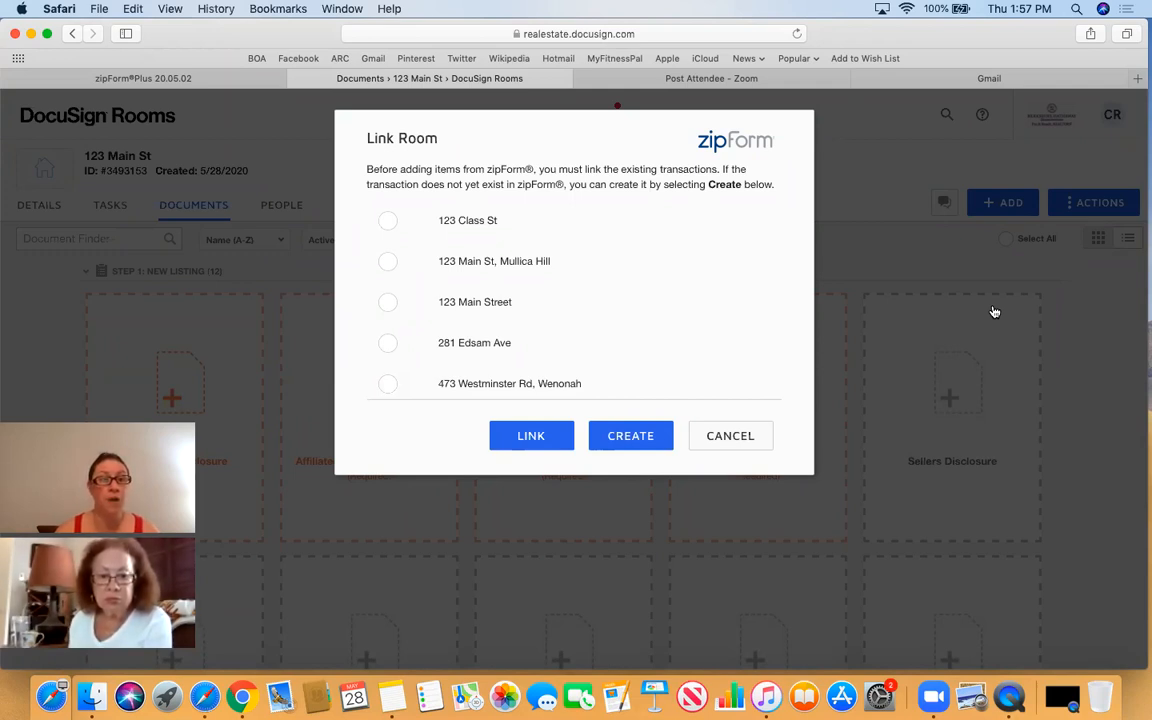
- Link the room to the zipForm transaction 123 Main St, Mullica Hill
left_click(240, 80)
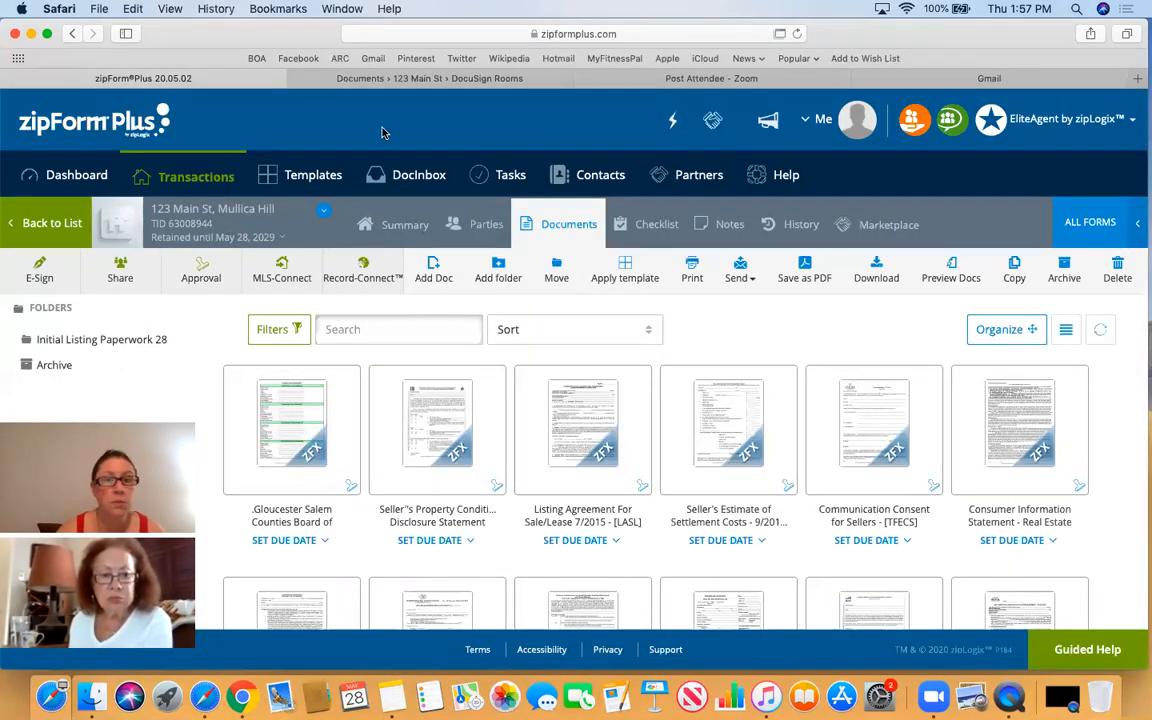
left_click(410, 78)
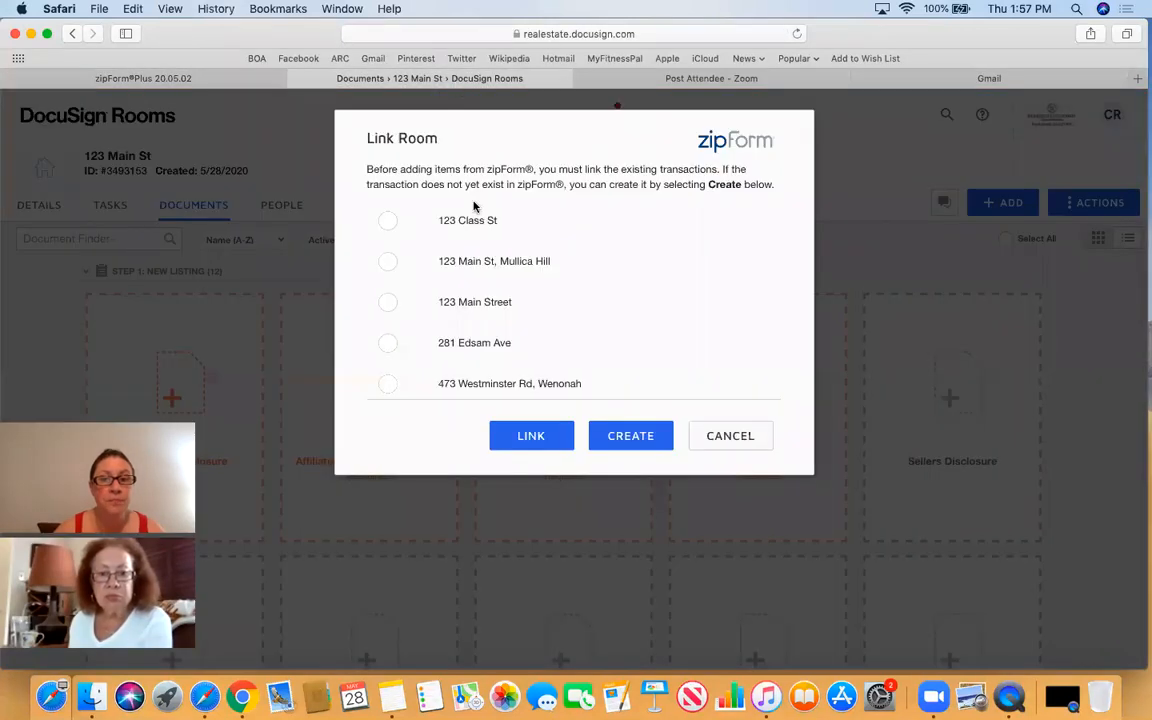
left_click(388, 265)
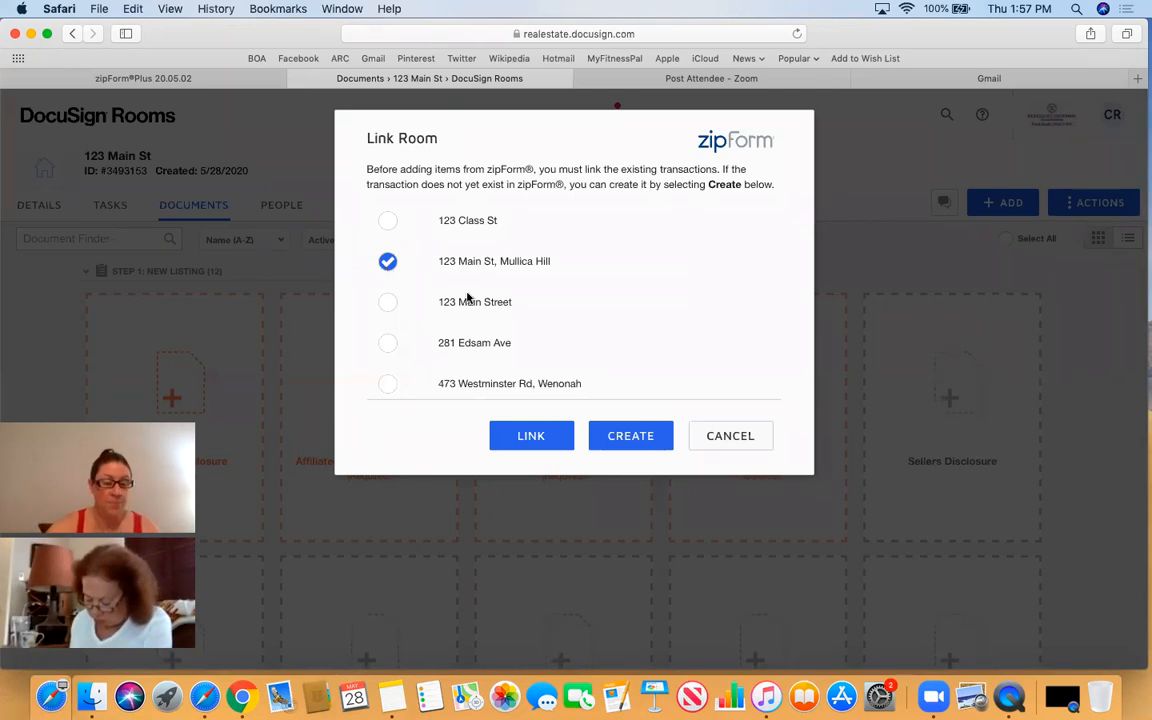
left_click(531, 437)
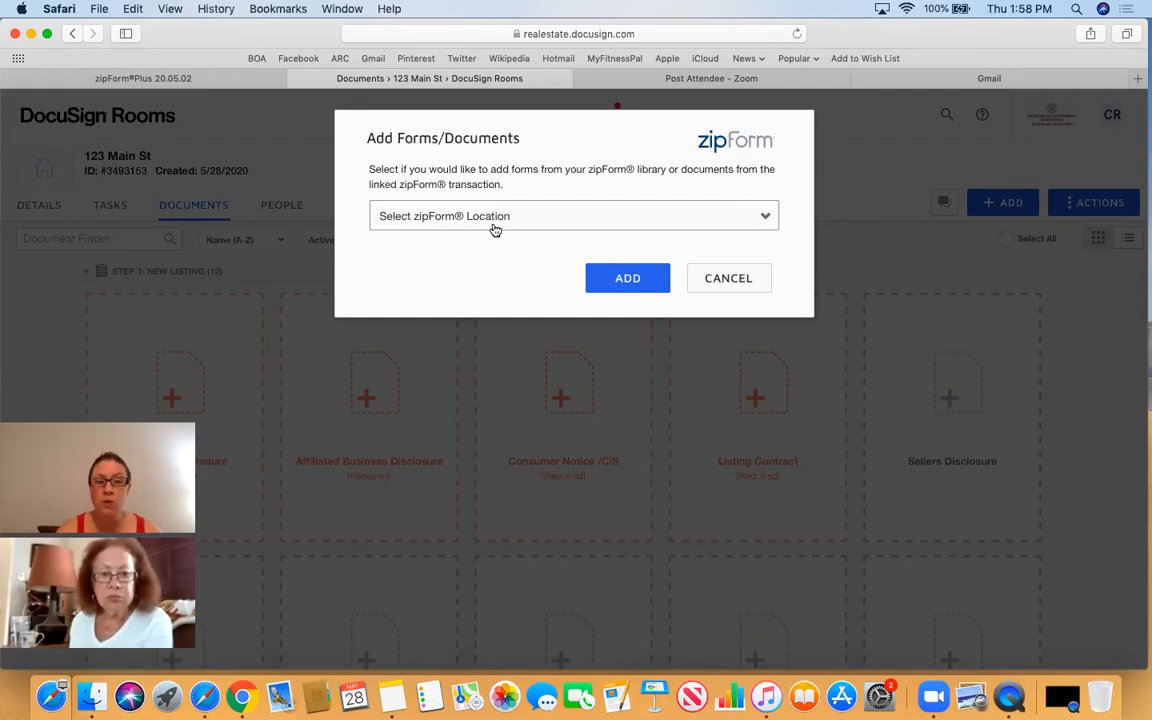
- Show the zipForm location options, zipForm Library and Linked Transaction, in Add Forms/Documents
left_click(504, 218)
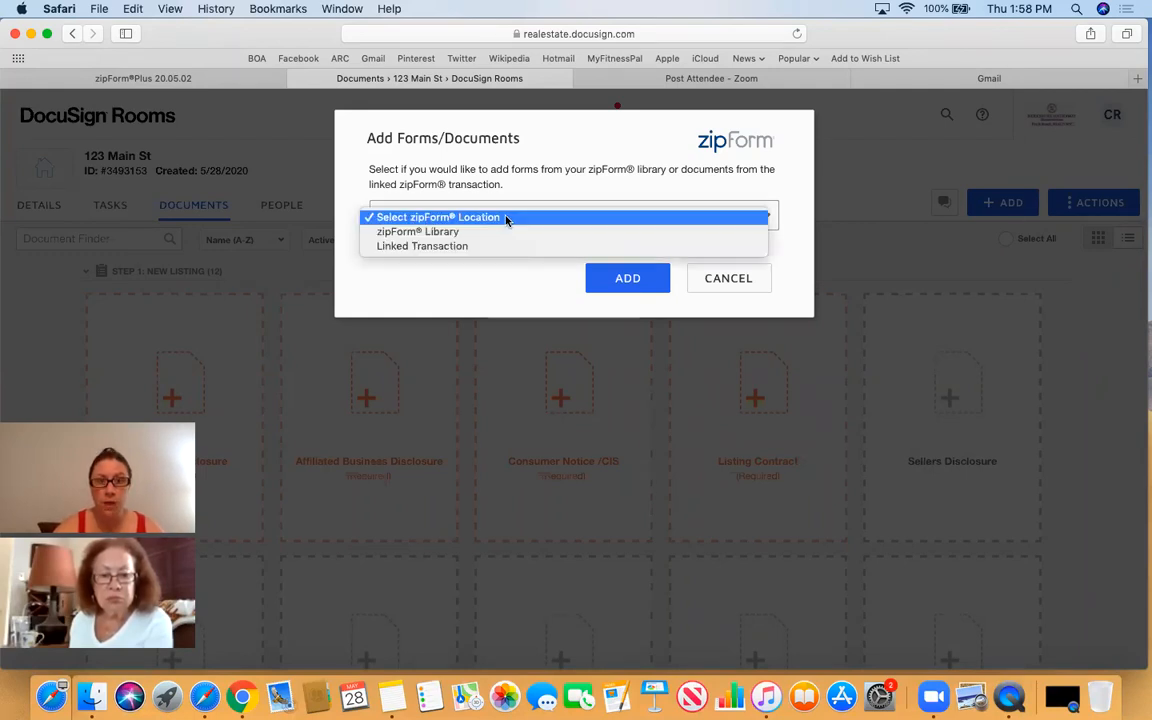
left_click(489, 219)
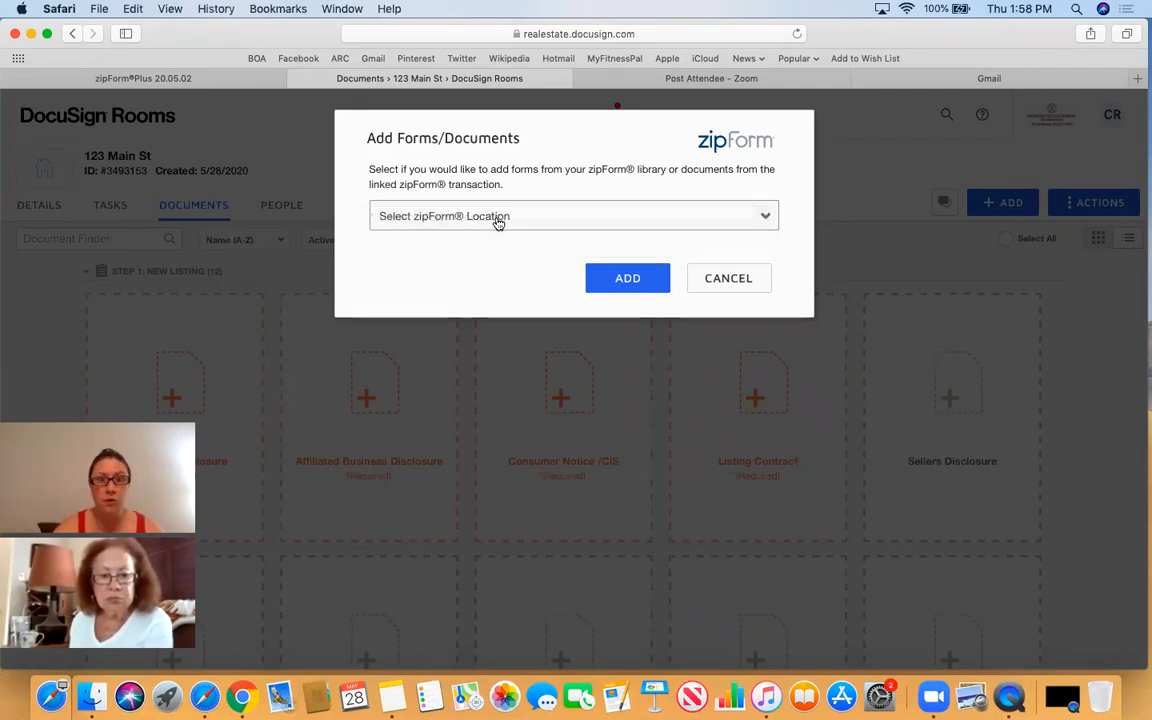
left_click(566, 220)
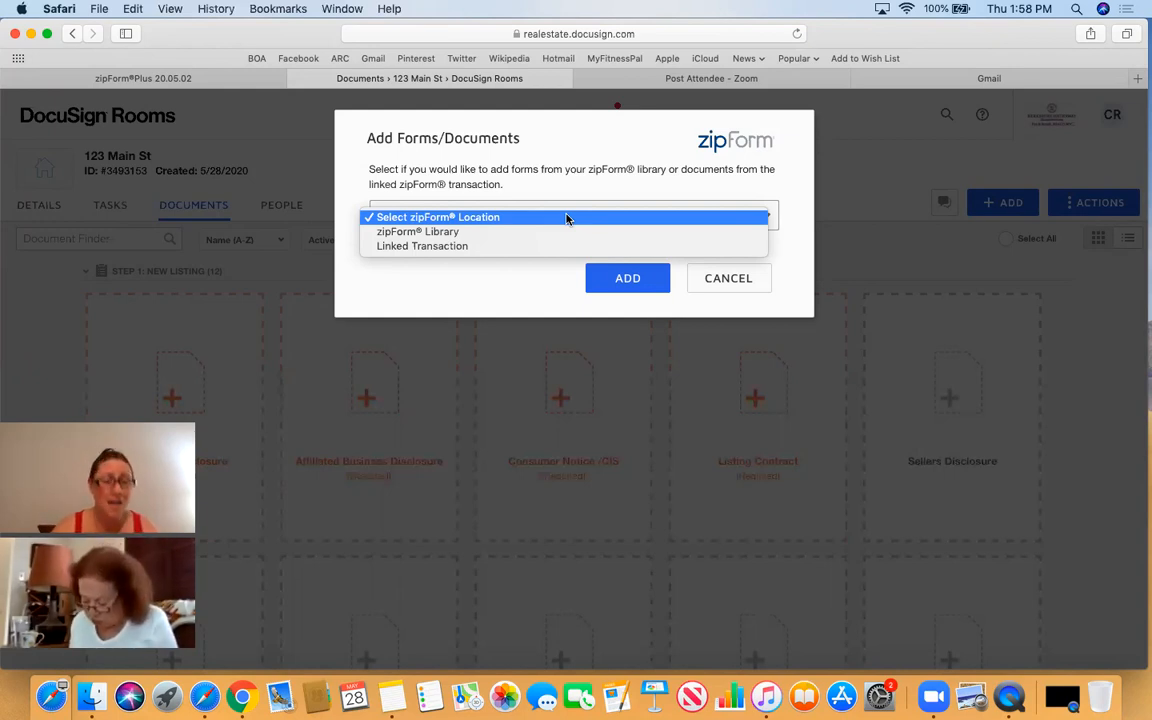
- Pull forms from Linked Transaction and tick Anti-Fraud Disclosure Statement (Seller).pdf
left_click(455, 249)
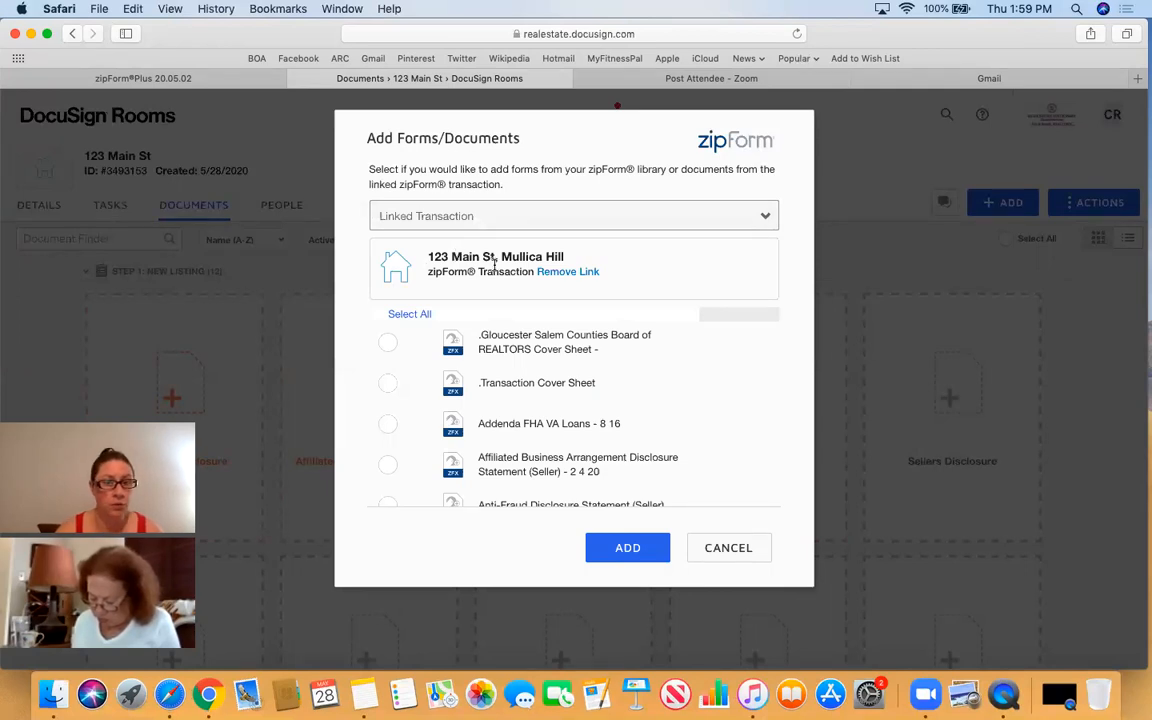
scroll(555, 400, "down", 3)
scroll(555, 395, "down", 1)
scroll(555, 395, "up", 3)
scroll(555, 395, "down", 5)
scroll(555, 395, "up", 5)
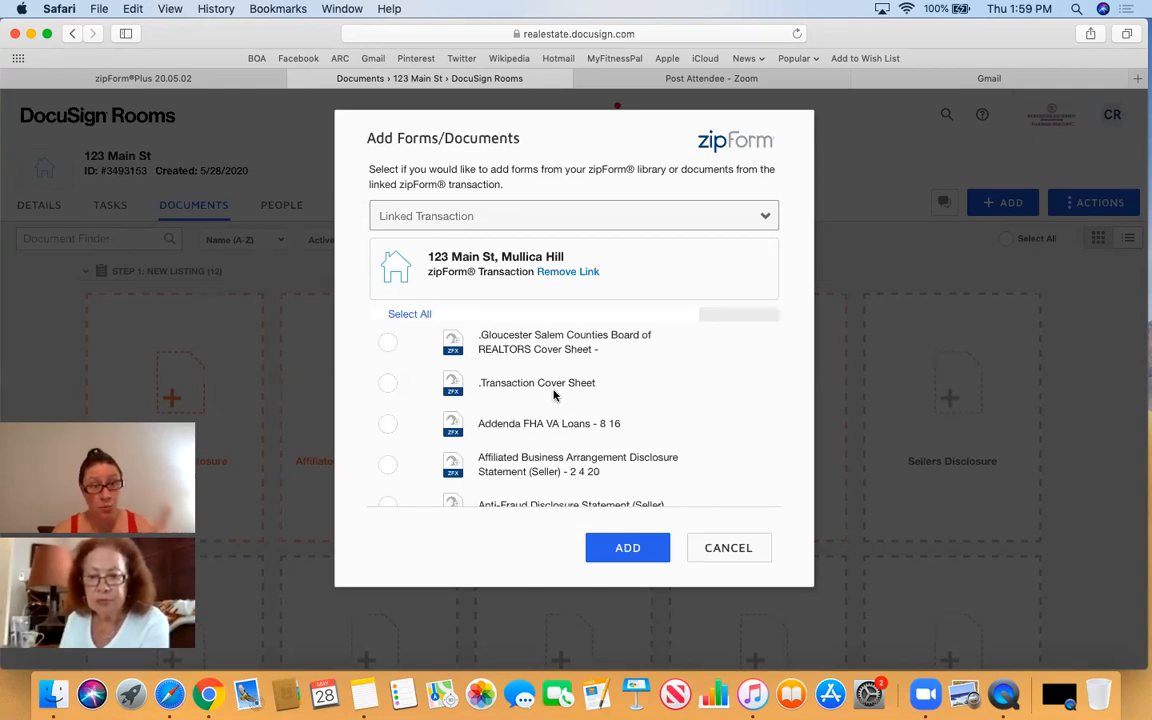
scroll(554, 395, "down", 3)
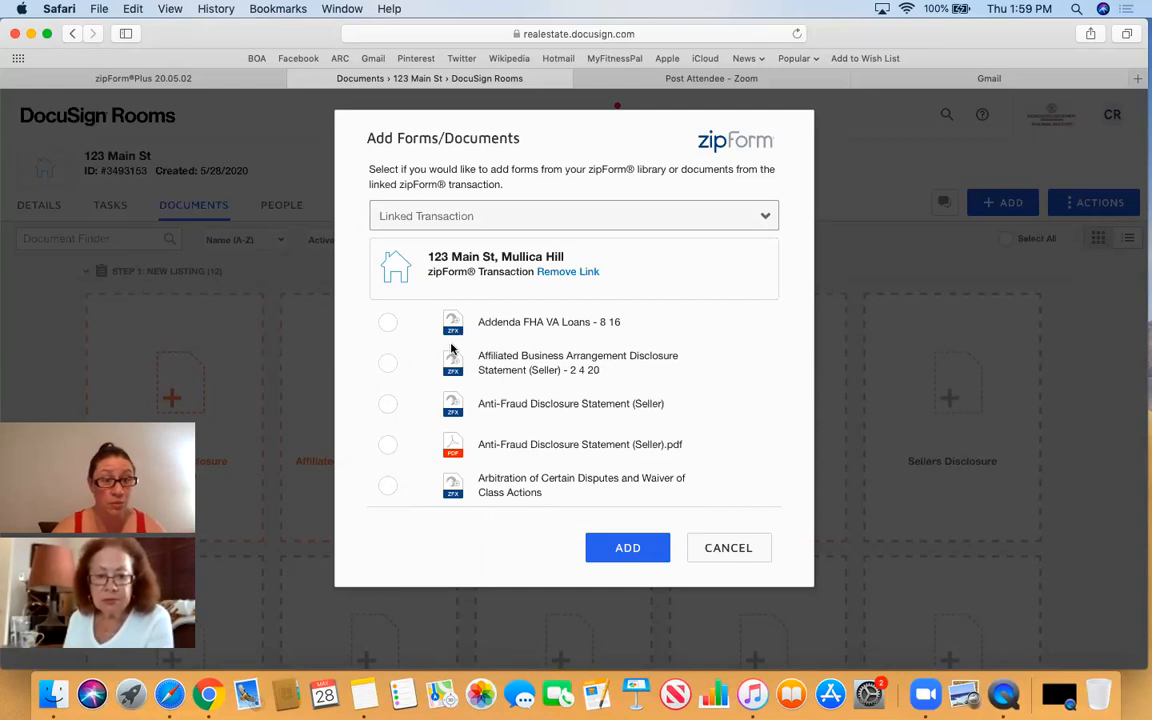
scroll(450, 376, "down", 1)
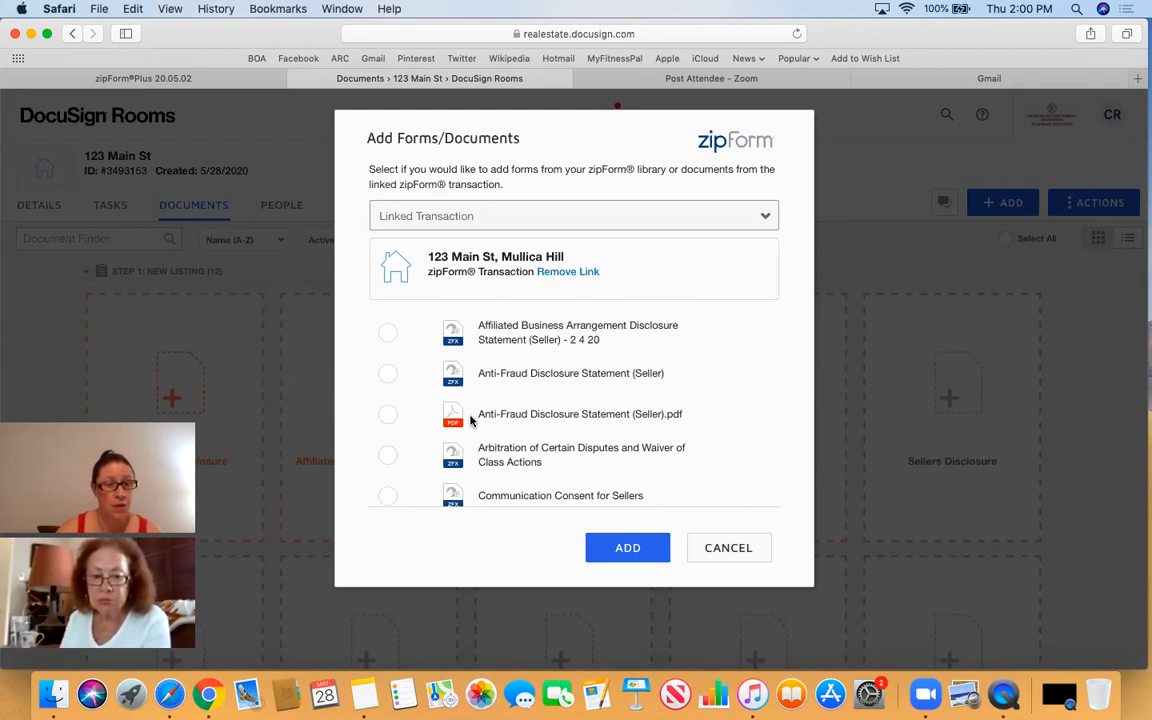
left_click(389, 417)
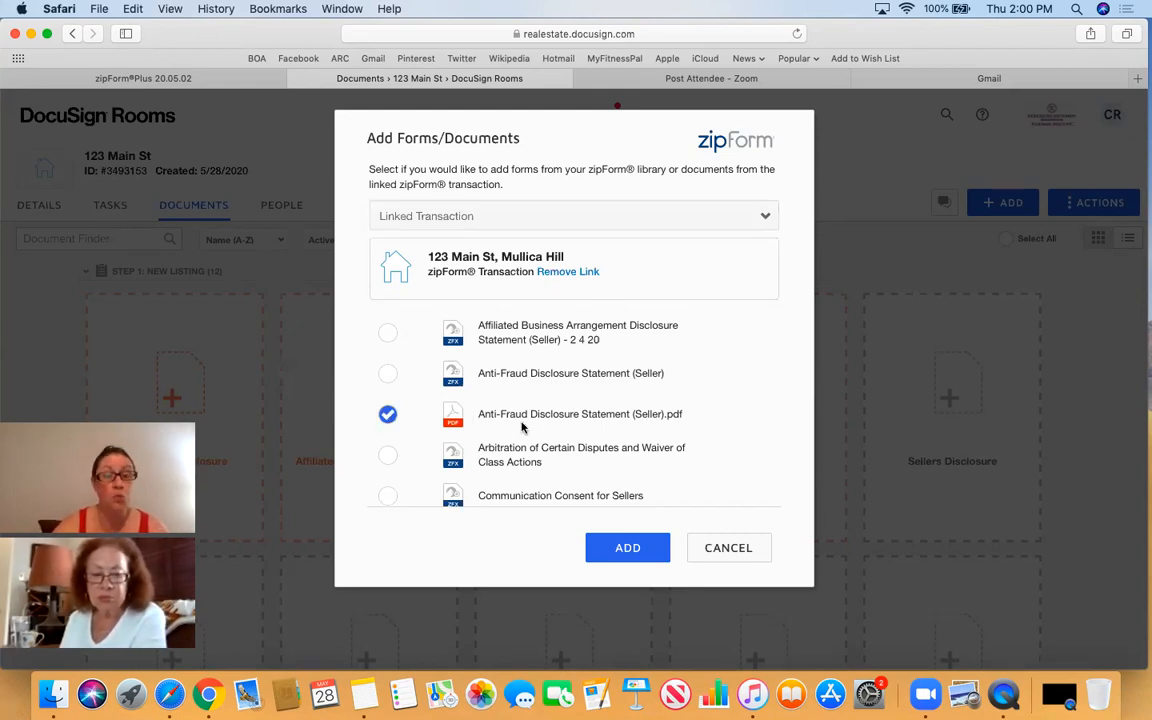
- Tick the Communication Consent for Sellers, Informed Consent to Dual Agency and Listing Agreement PDFs
scroll(521, 427, "down", 1)
scroll(521, 427, "down", 5)
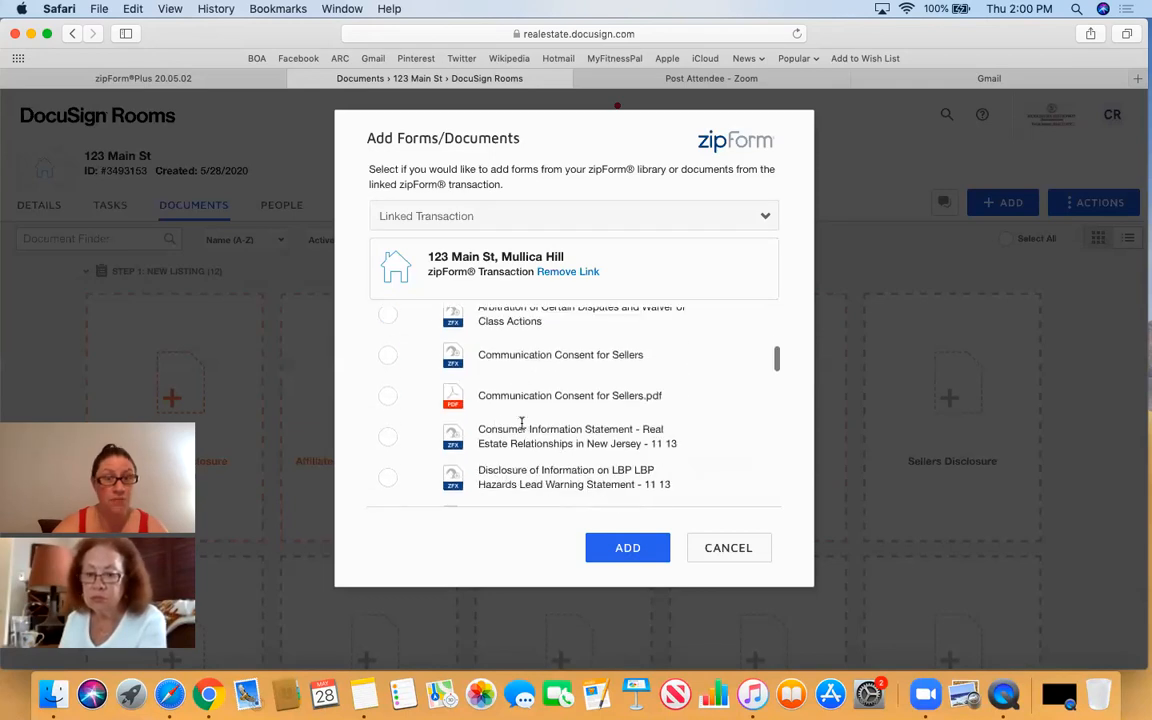
left_click(387, 396)
scroll(536, 395, "down", 10)
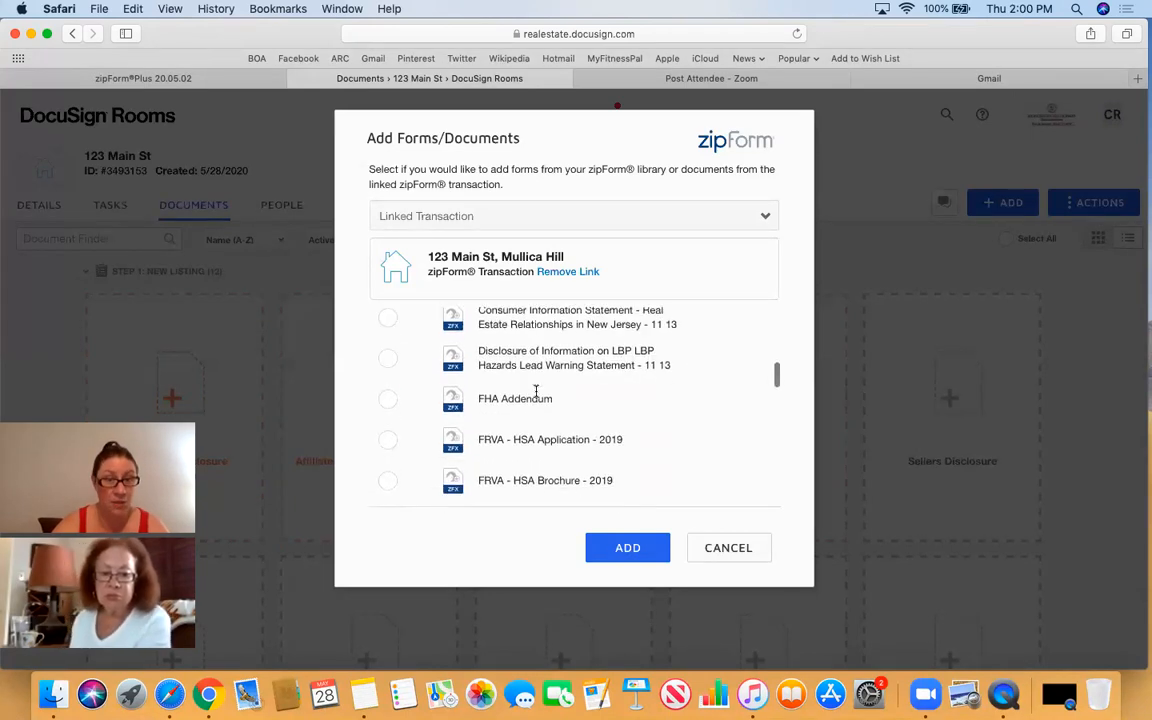
scroll(536, 395, "down", 3)
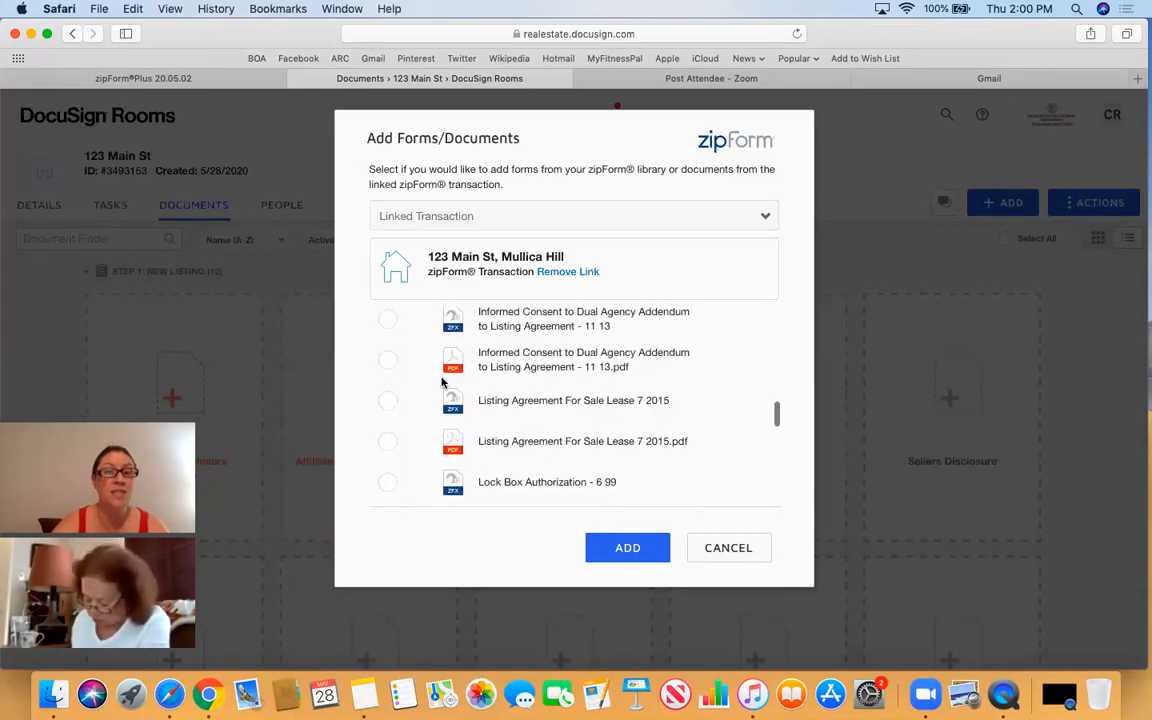
left_click(387, 366)
left_click(387, 442)
- Tick Seller's Authorization and Acceptance and Summary.pdf, then add the six forms to the room
scroll(387, 450, "down", 3)
scroll(387, 450, "down", 10)
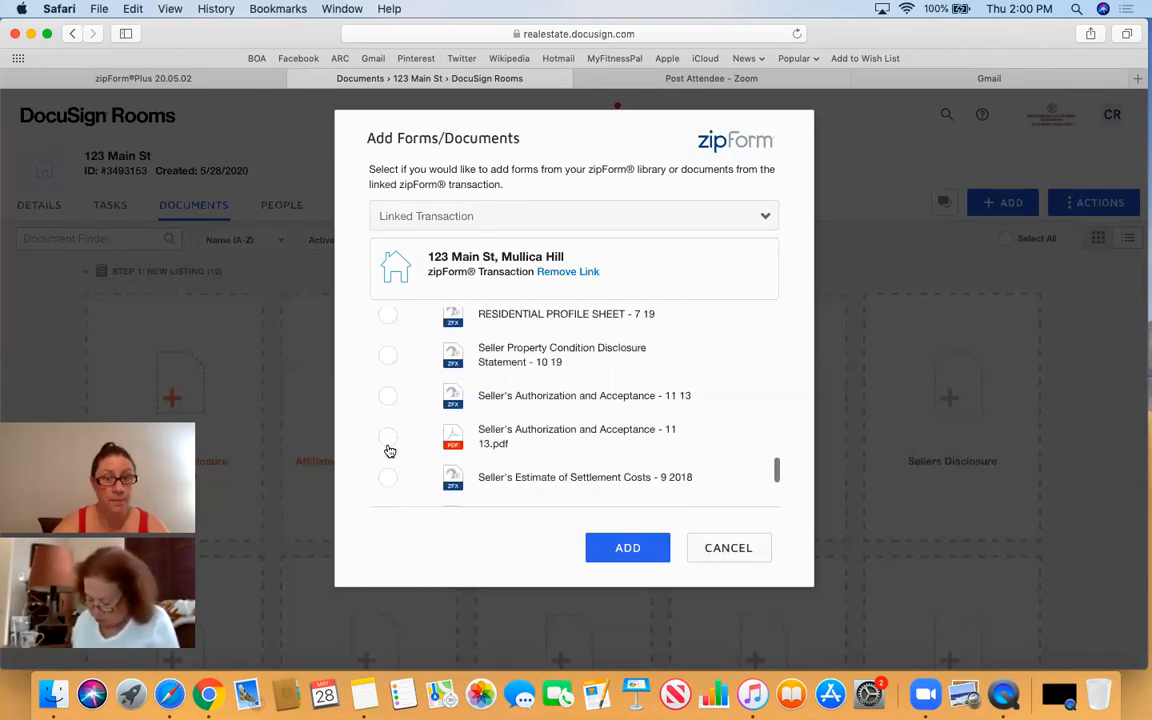
left_click(387, 437)
scroll(503, 441, "down", 5)
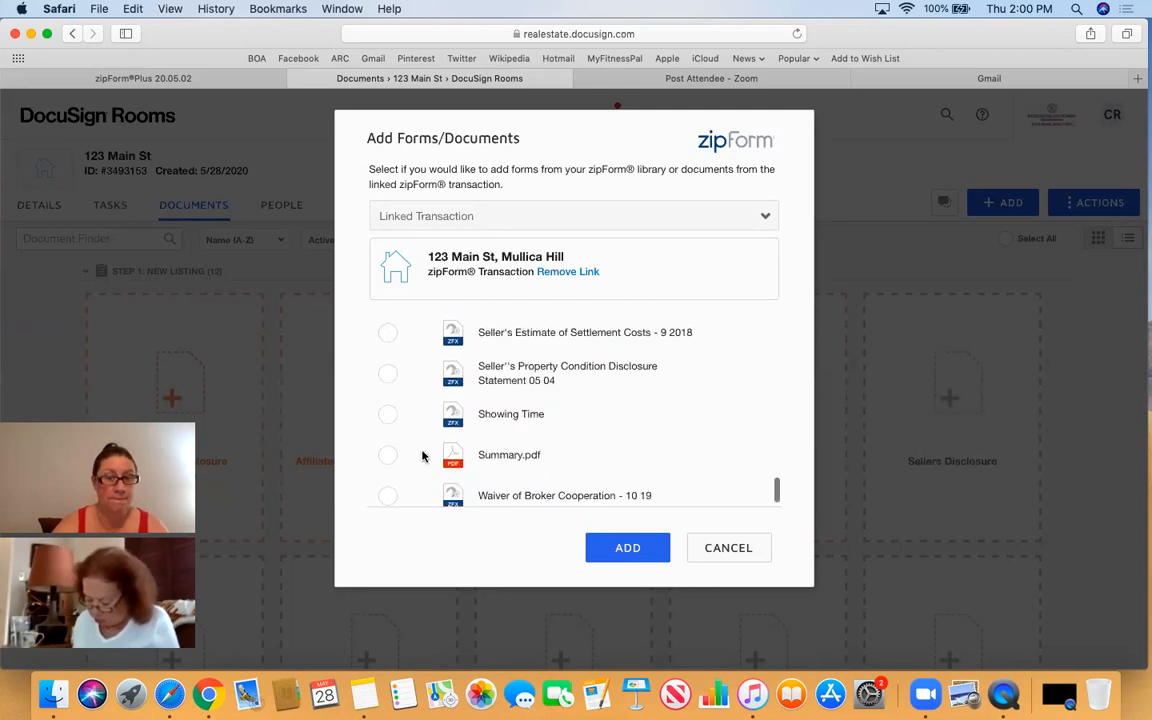
left_click(387, 456)
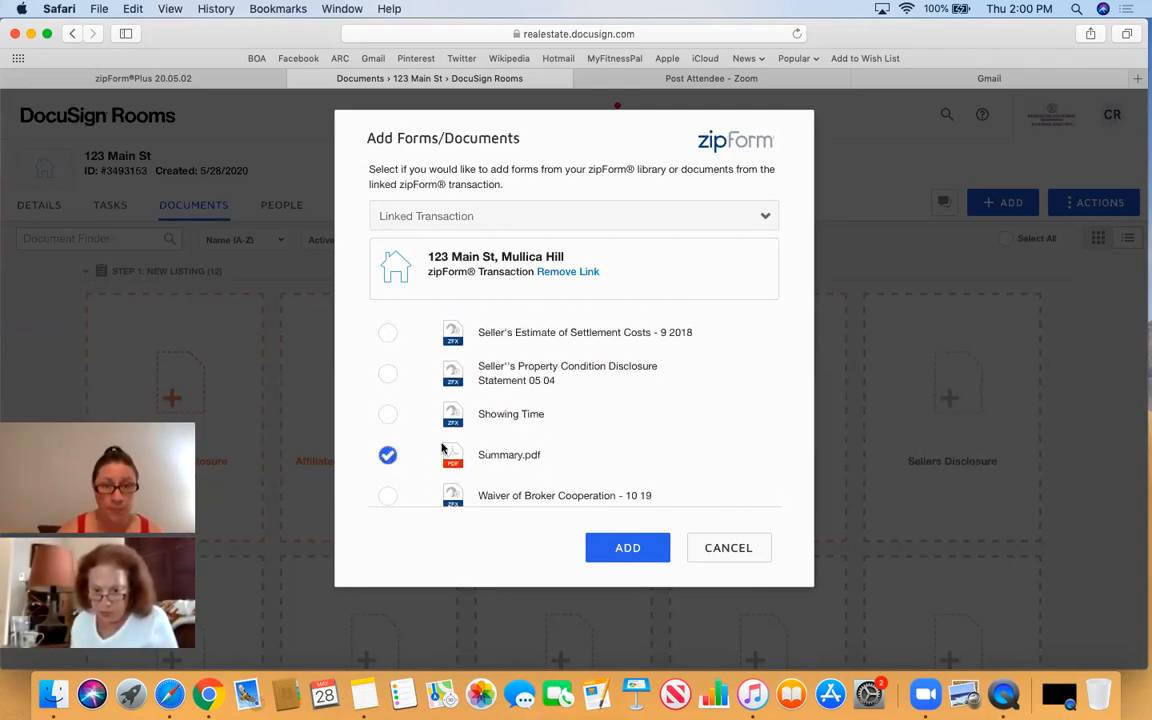
scroll(465, 447, "down", 1)
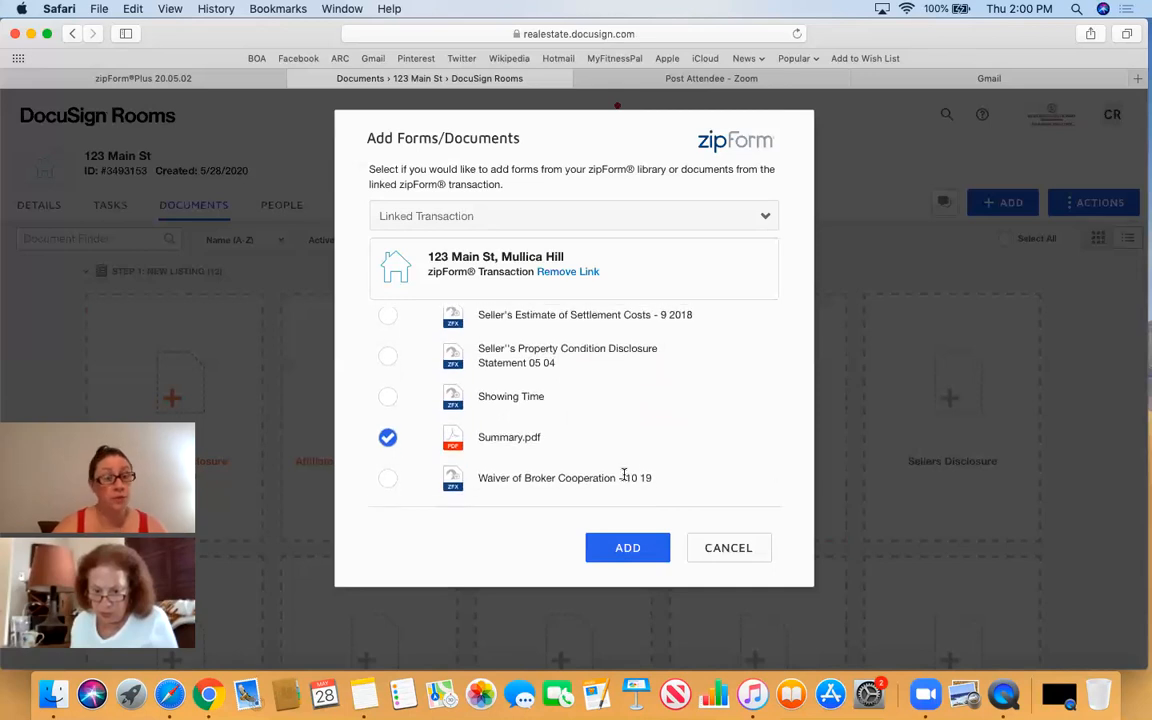
left_click(628, 549)
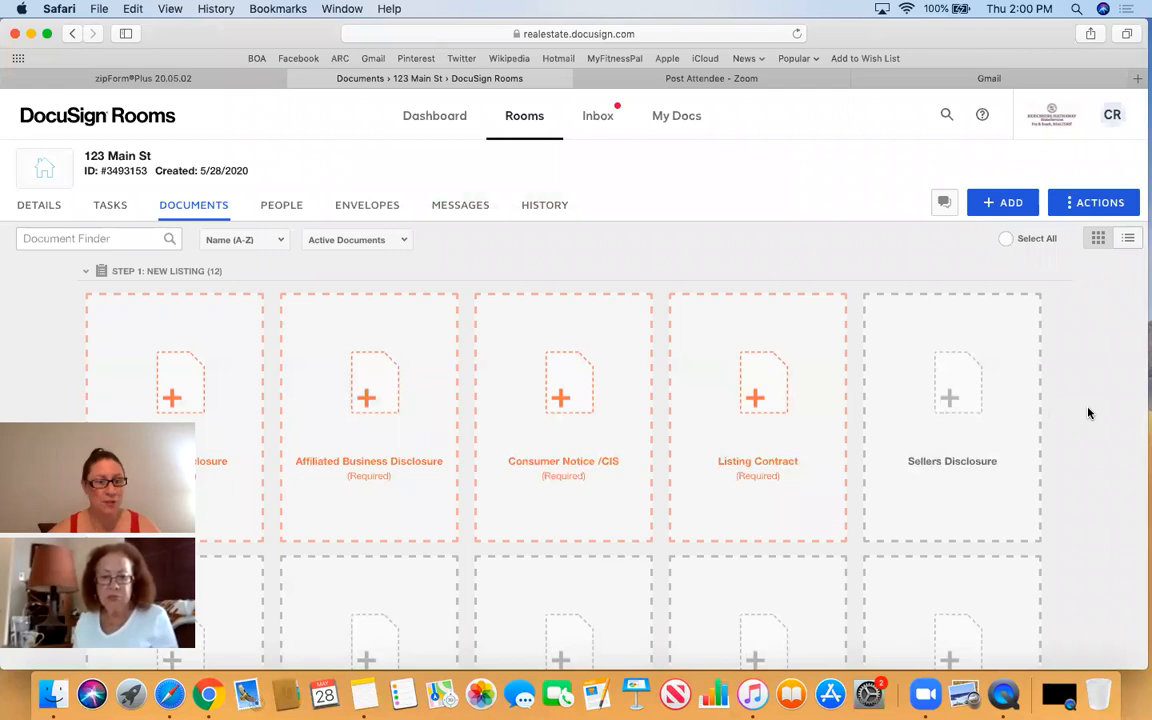
- Scroll down the room's Documents tab to check the new document cards, then back up
scroll(1089, 413, "down", 20)
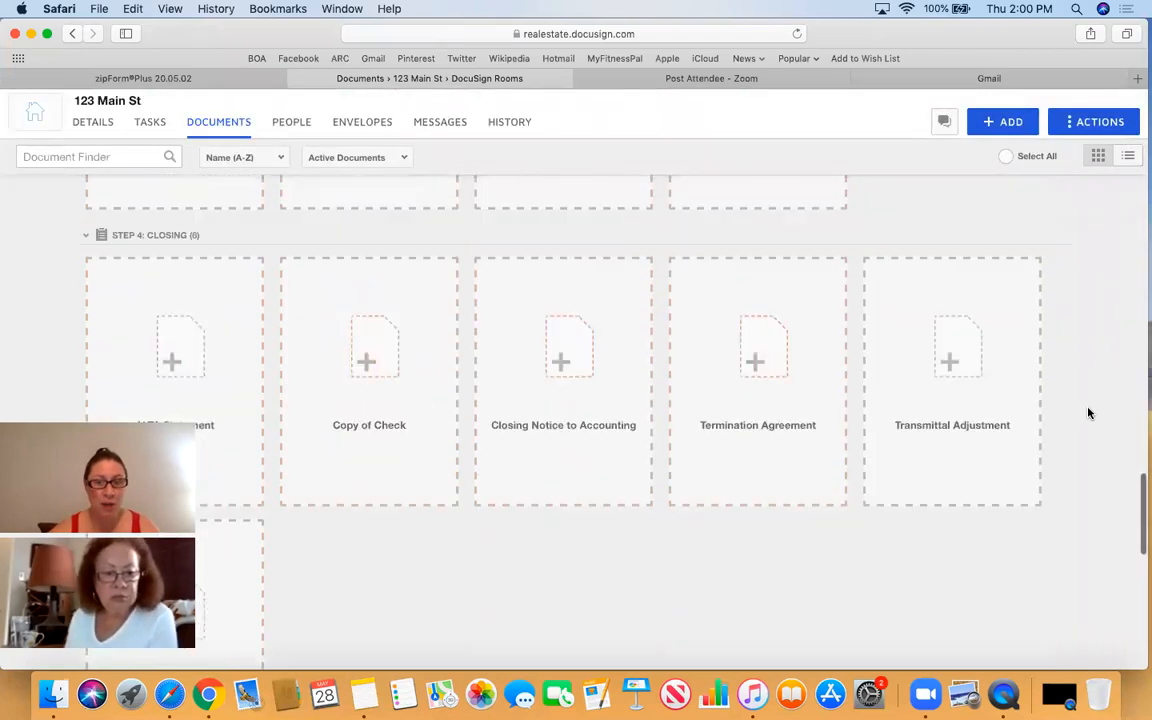
scroll(1089, 413, "down", 5)
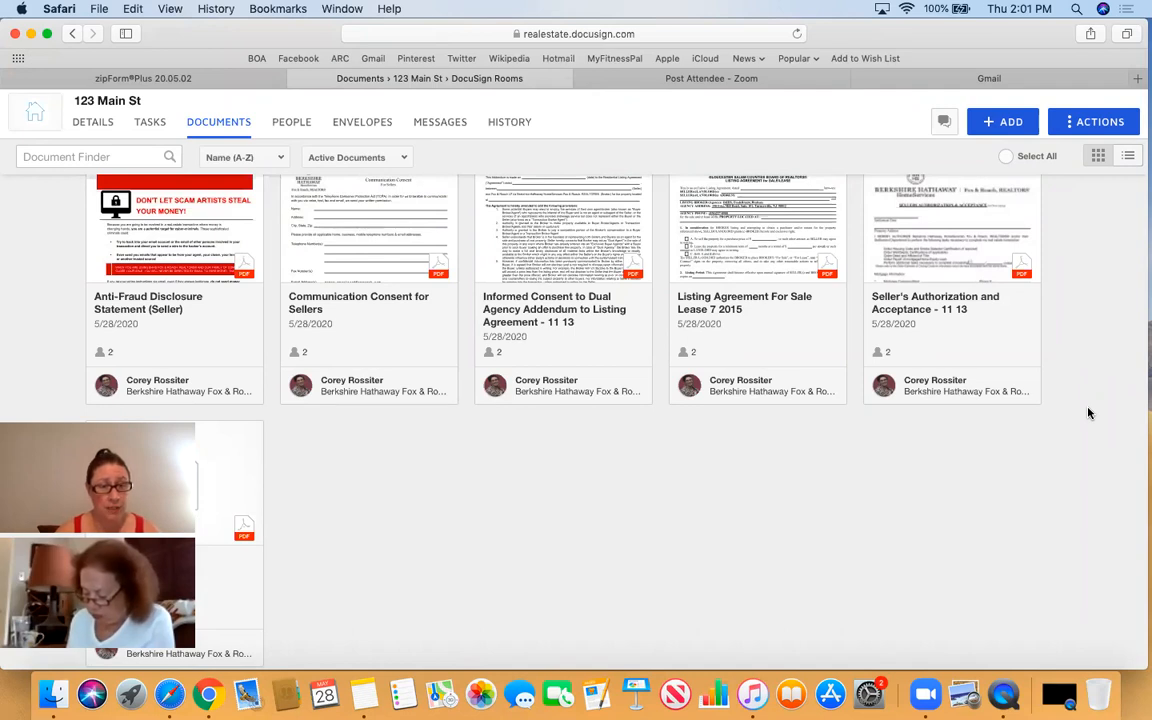
scroll(1089, 413, "up", 5)
scroll(1089, 413, "up", 15)
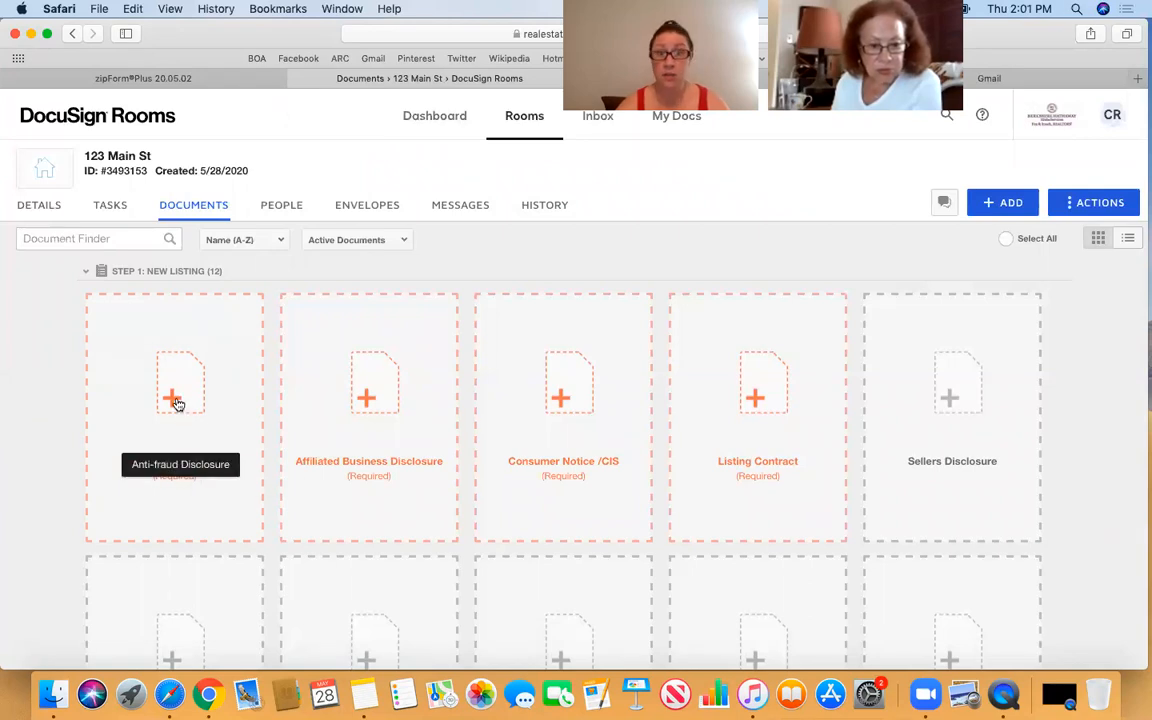
- Assign the Anti-Fraud Disclosure Statement to its slot, leaving Affiliated Business Disclosure unassigned
left_click(175, 403)
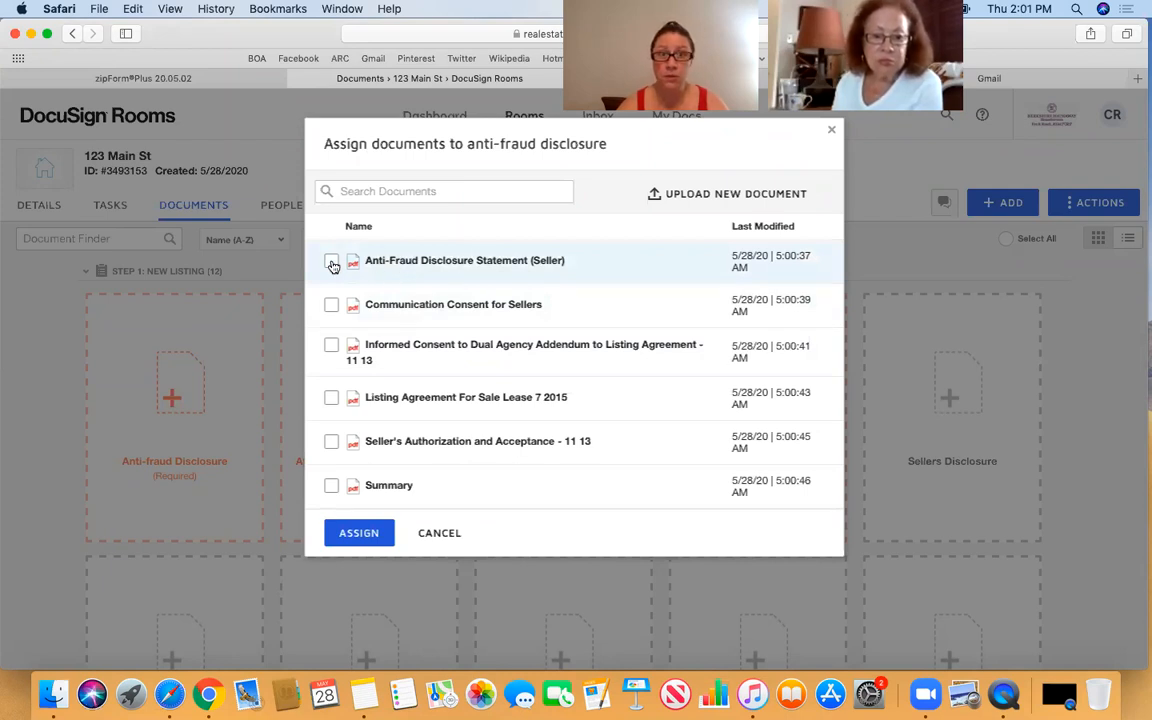
left_click(337, 535)
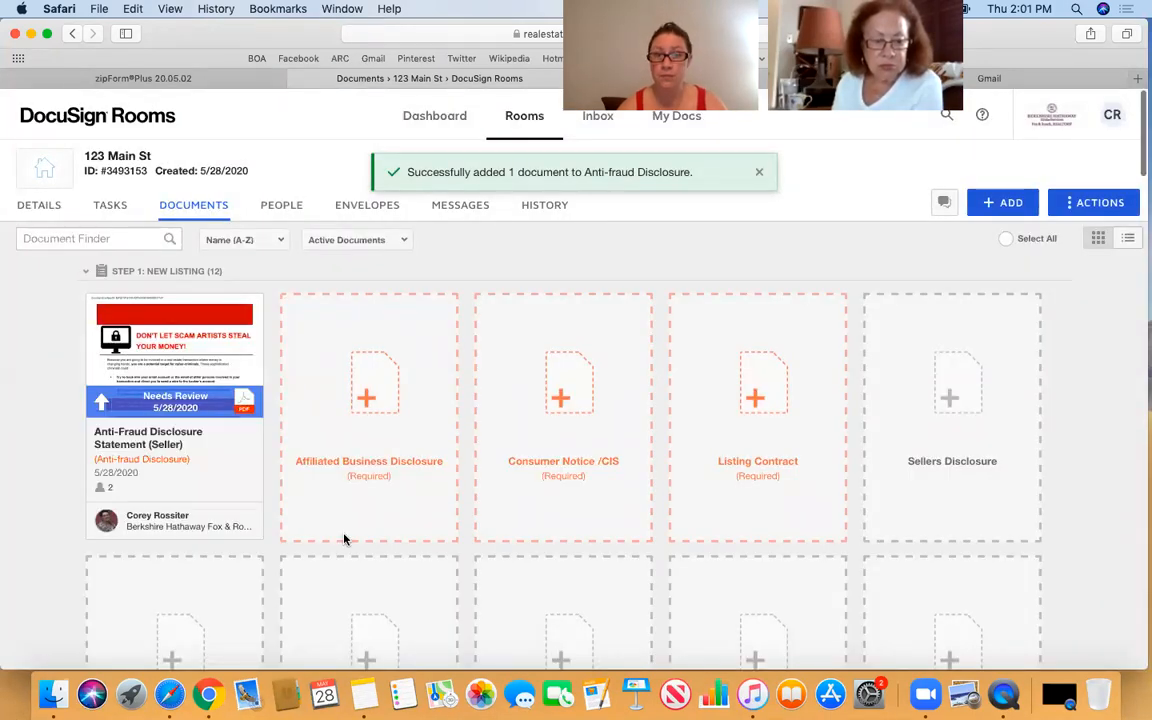
left_click(368, 404)
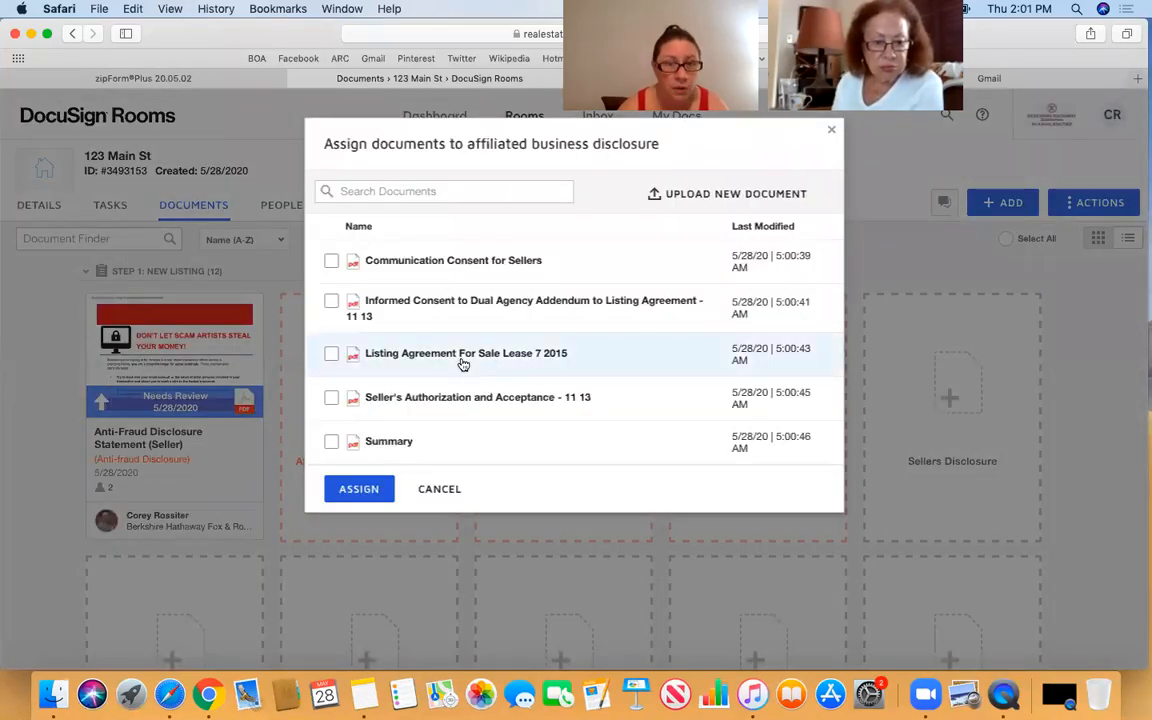
left_click(439, 489)
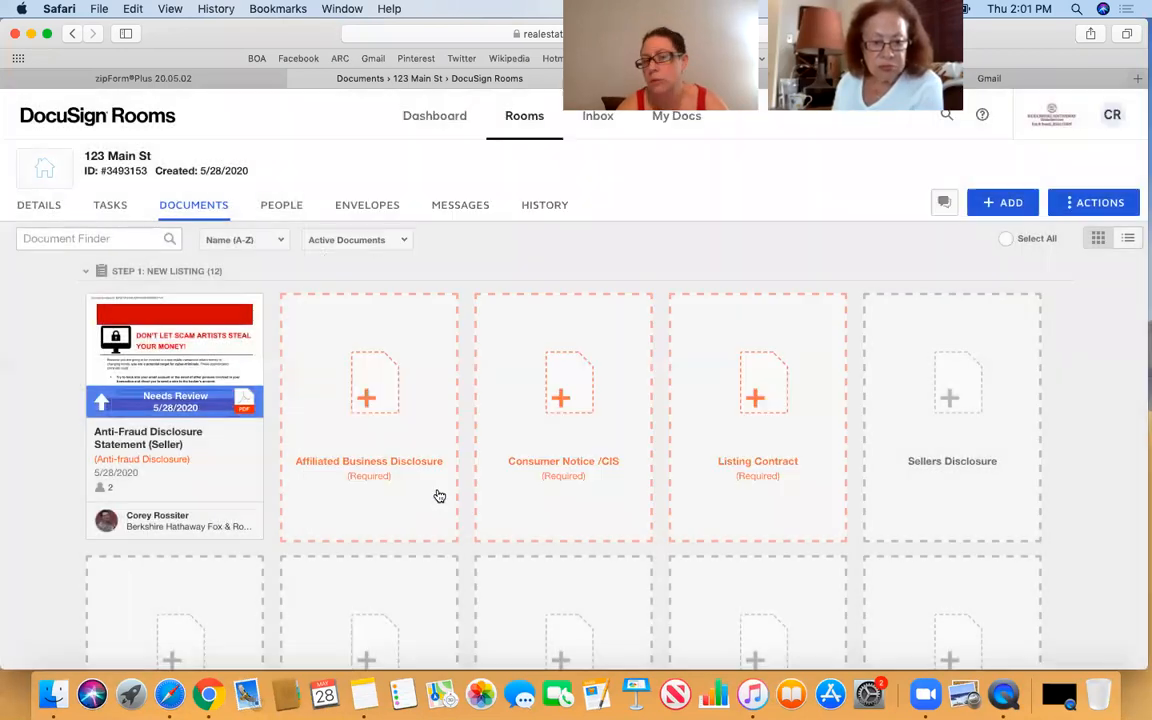
- Assign Communication Consent for Sellers to the Consumer Notice /CIS slot
left_click(566, 398)
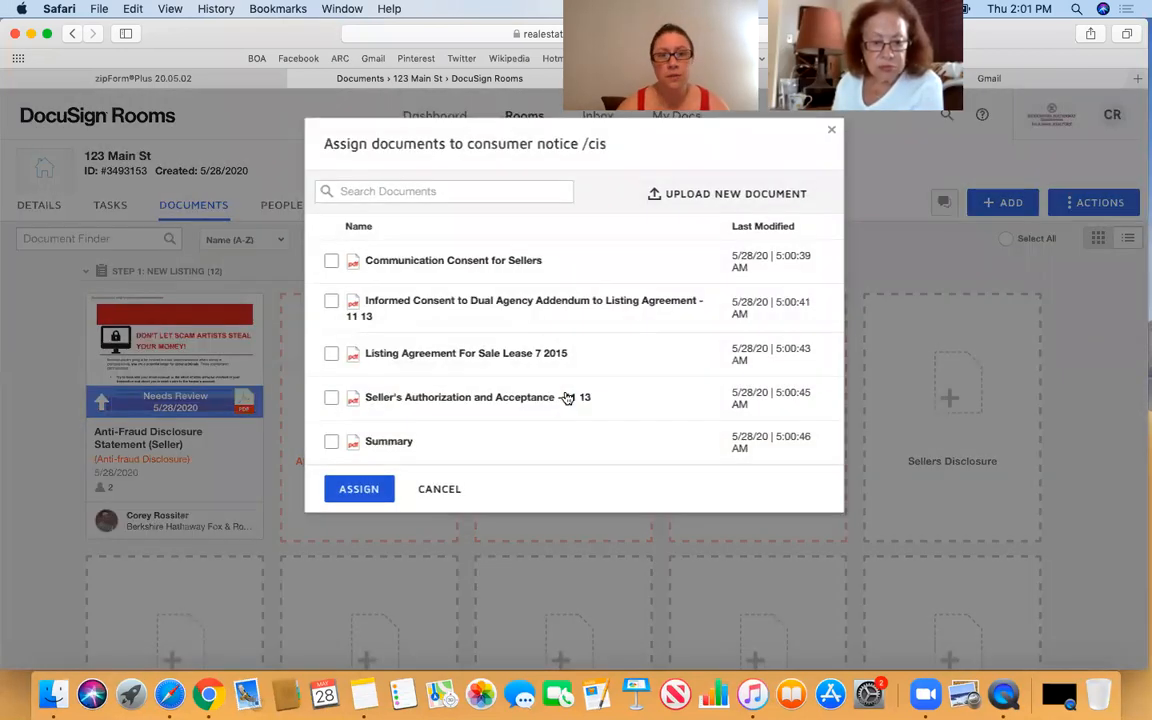
left_click(330, 262)
left_click(346, 490)
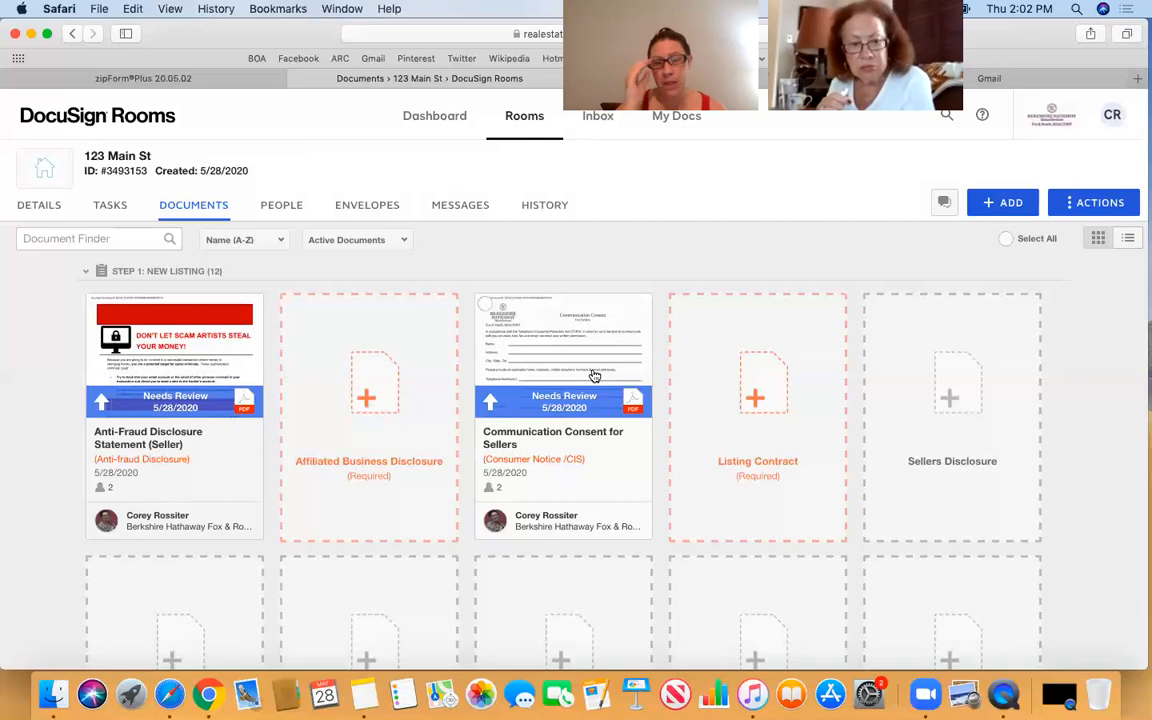
scroll(594, 375, "down", 3)
- Assign the Informed Consent to Dual Agency addendum to Affiliated Business Disclosure
scroll(594, 375, "up", 2)
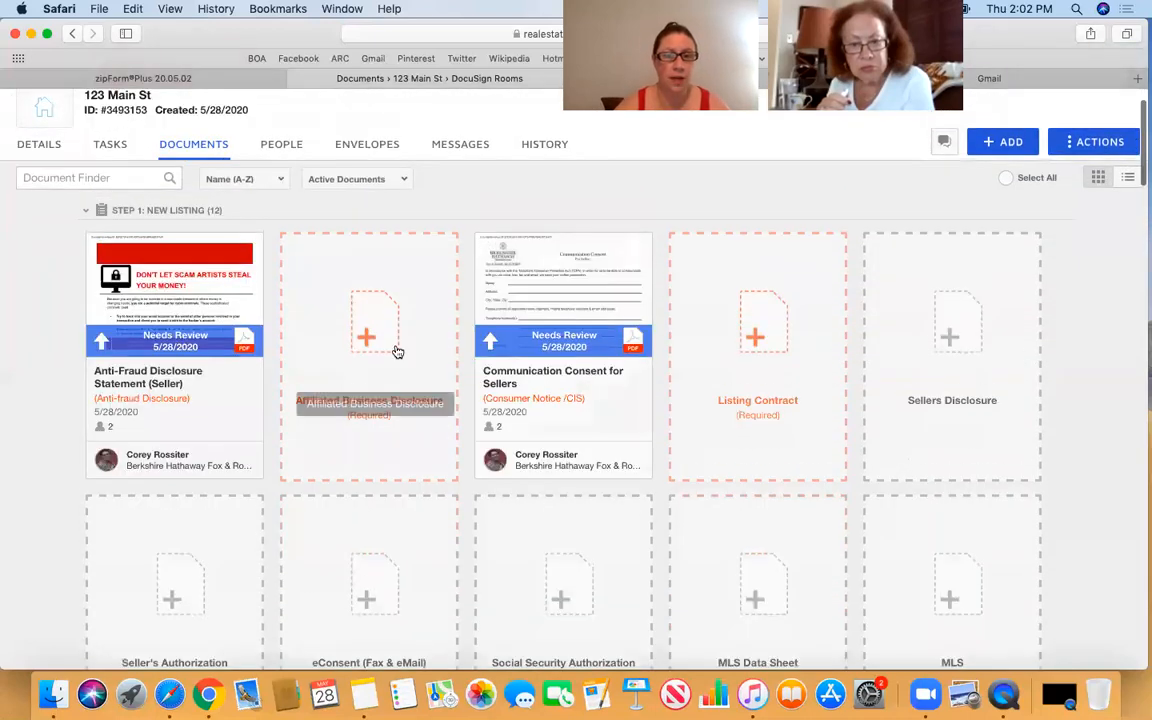
left_click(377, 341)
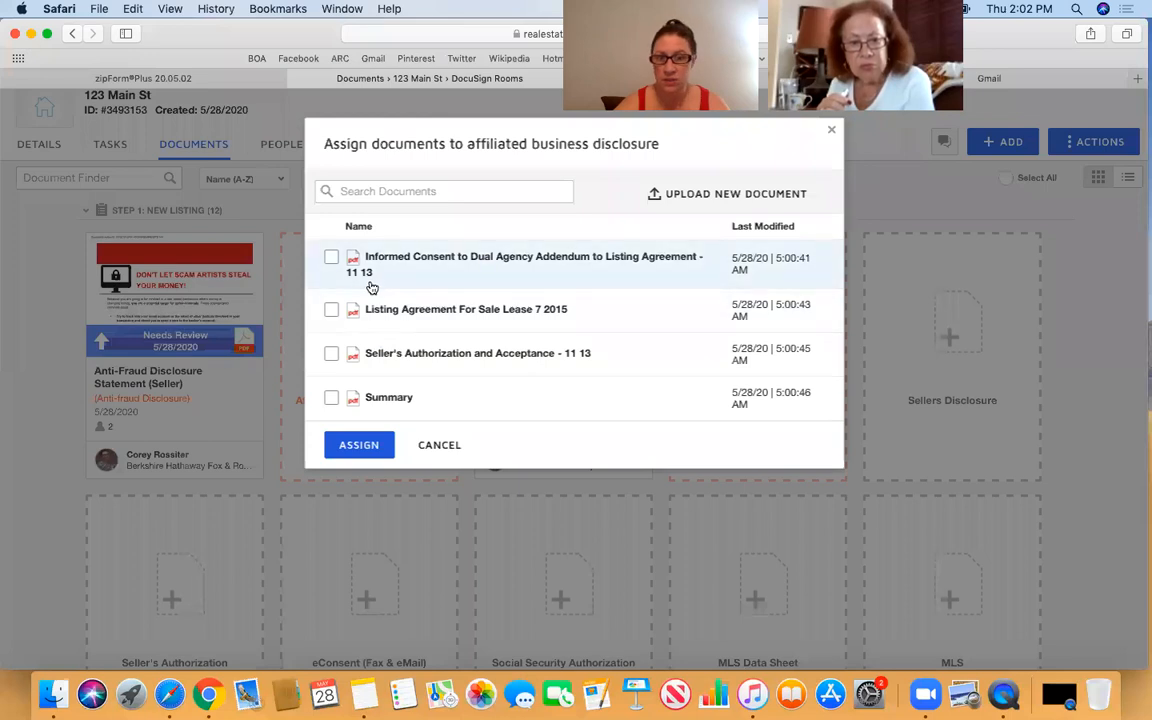
left_click(331, 257)
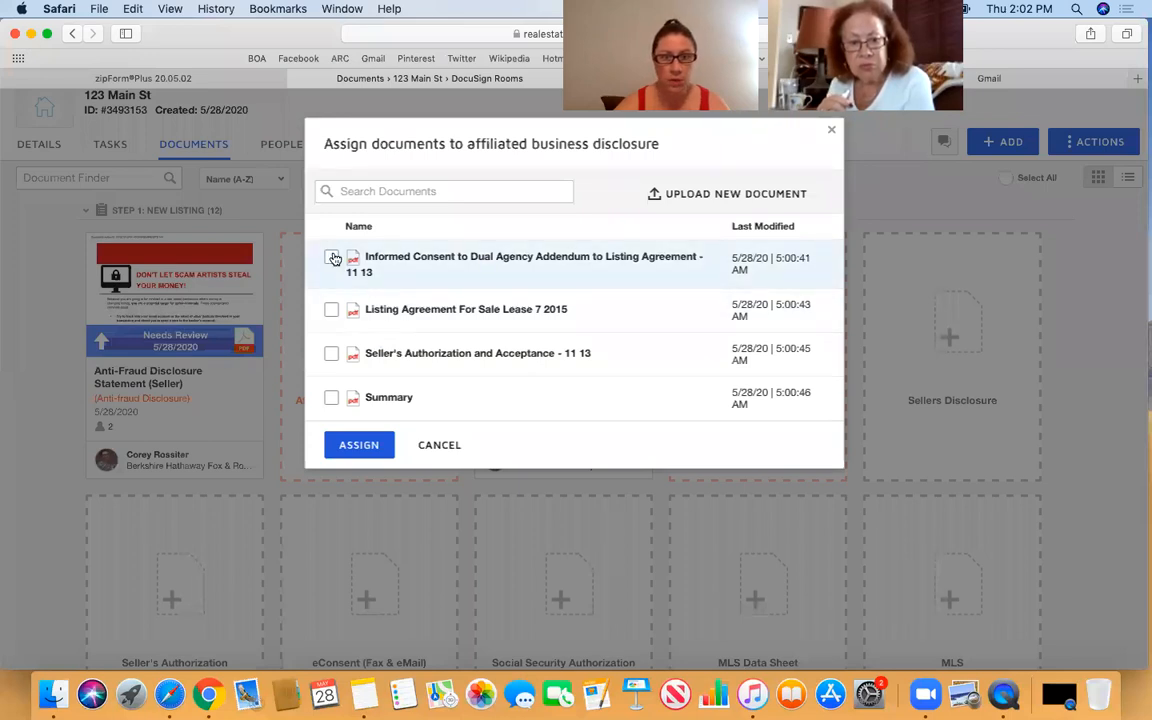
left_click(356, 446)
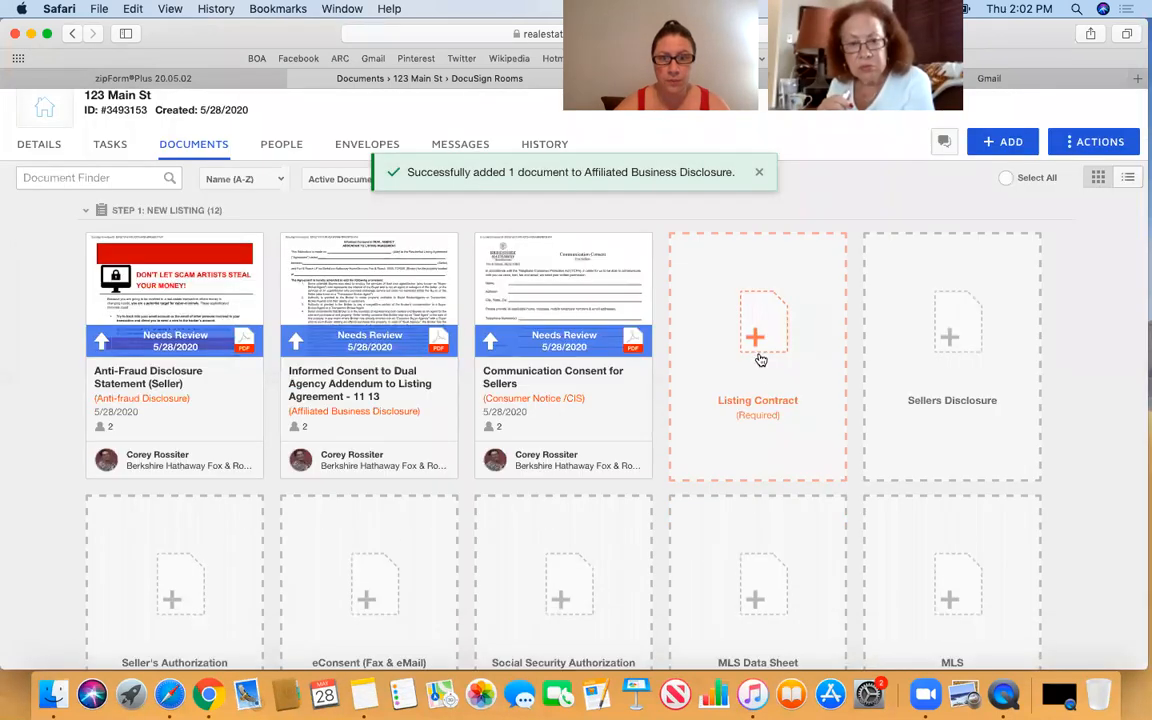
- Assign Listing Agreement For Sale Lease 7 2015 to the Listing Contract slot
left_click(759, 356)
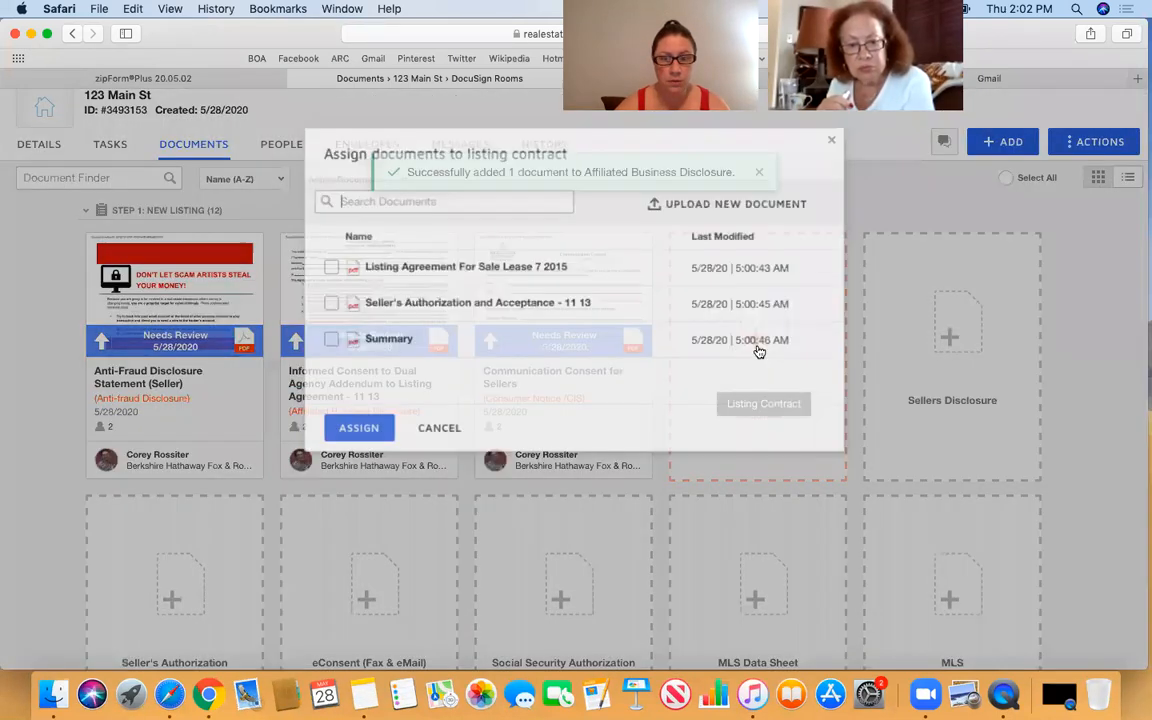
left_click(331, 257)
left_click(355, 417)
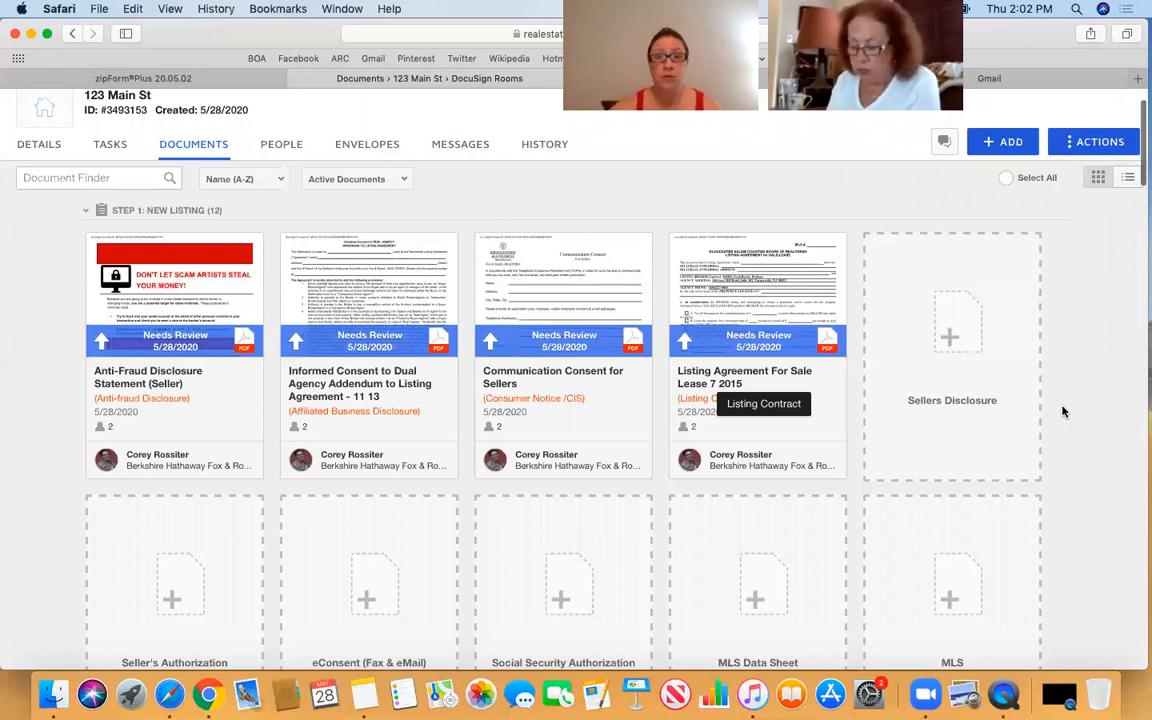
scroll(1063, 411, "down", 1)
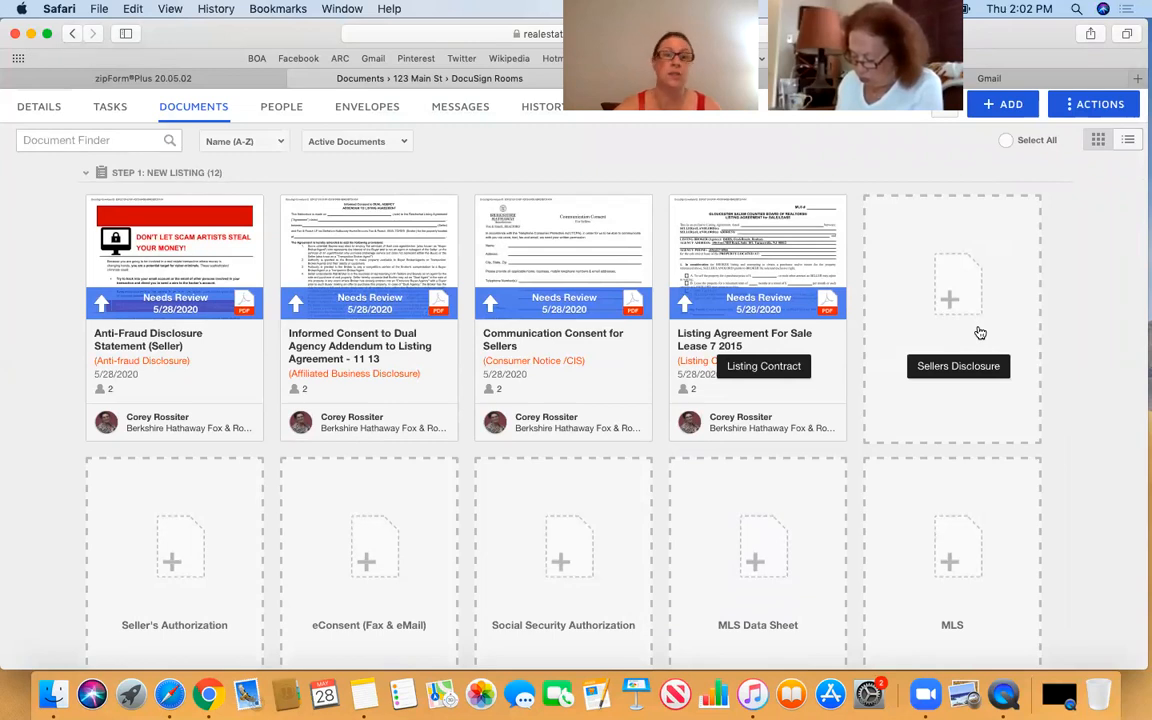
- Assign Seller's Authorization and Acceptance - 11 13 to the Seller's Authorization slot, leaving eConsent empty
left_click(366, 565)
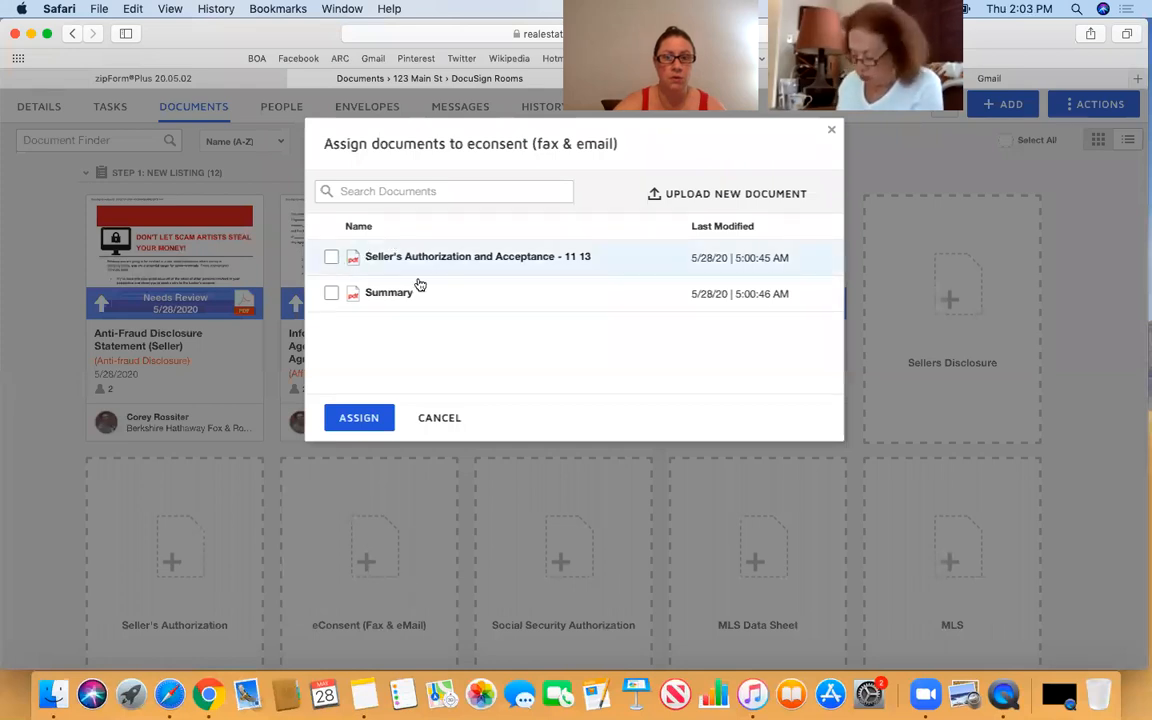
left_click(435, 422)
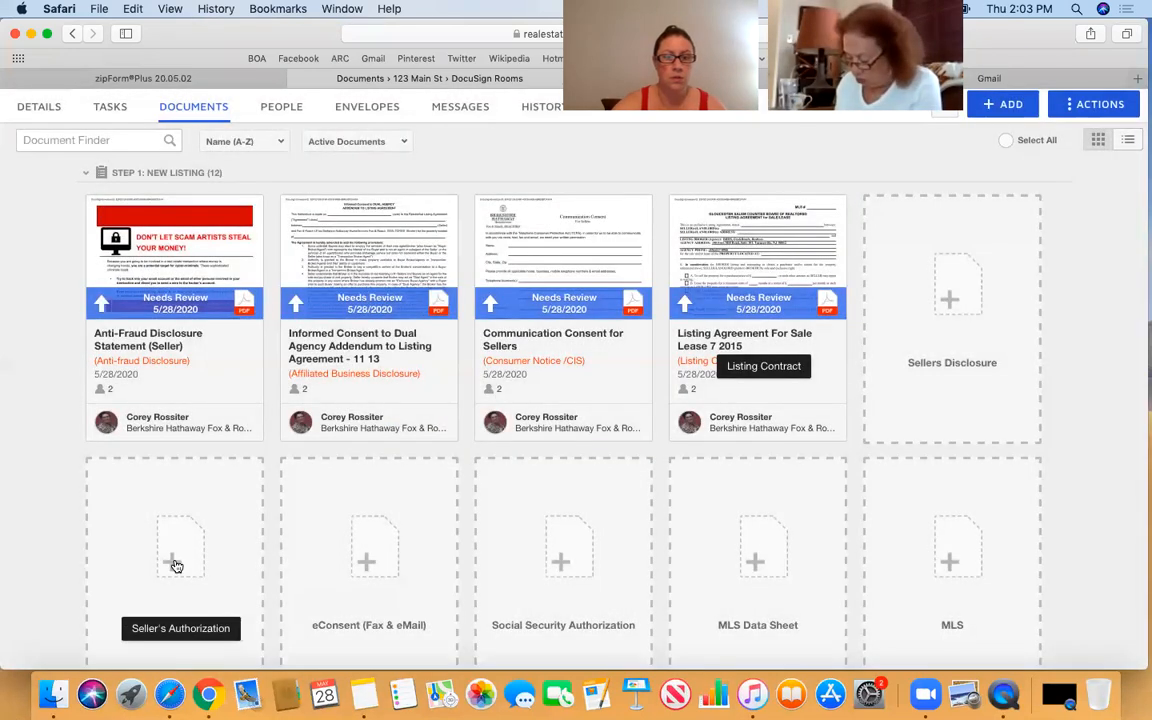
left_click(175, 567)
left_click(331, 257)
left_click(360, 417)
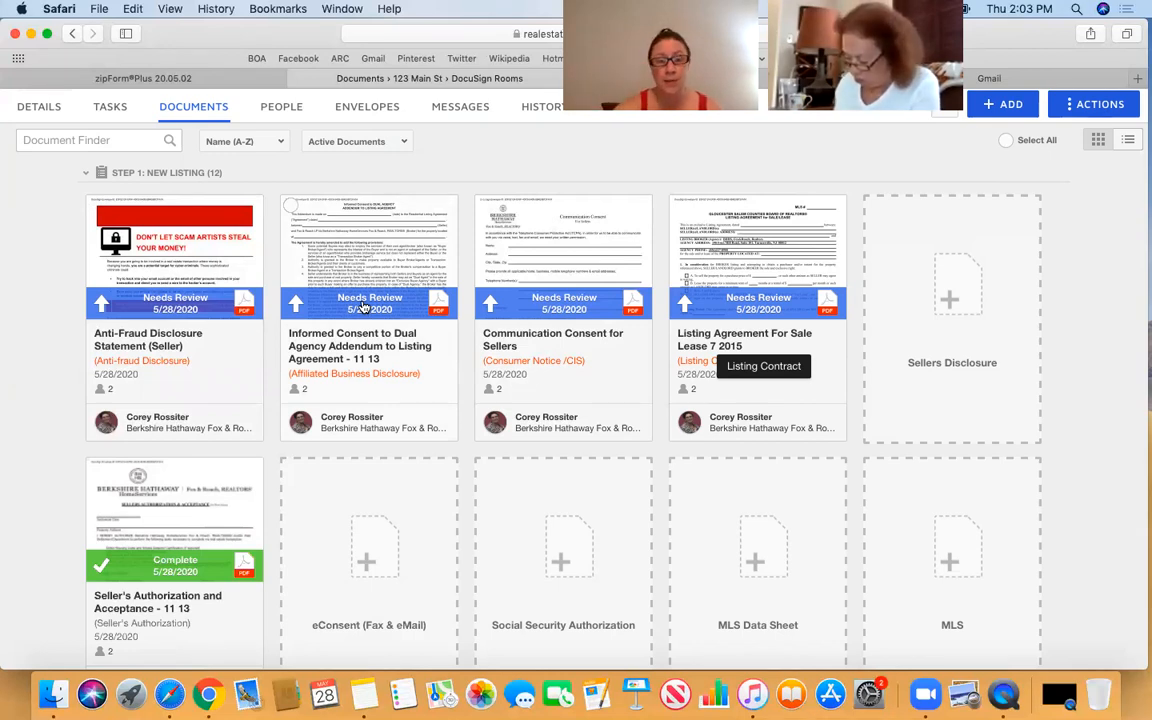
scroll(340, 295, "down", 2)
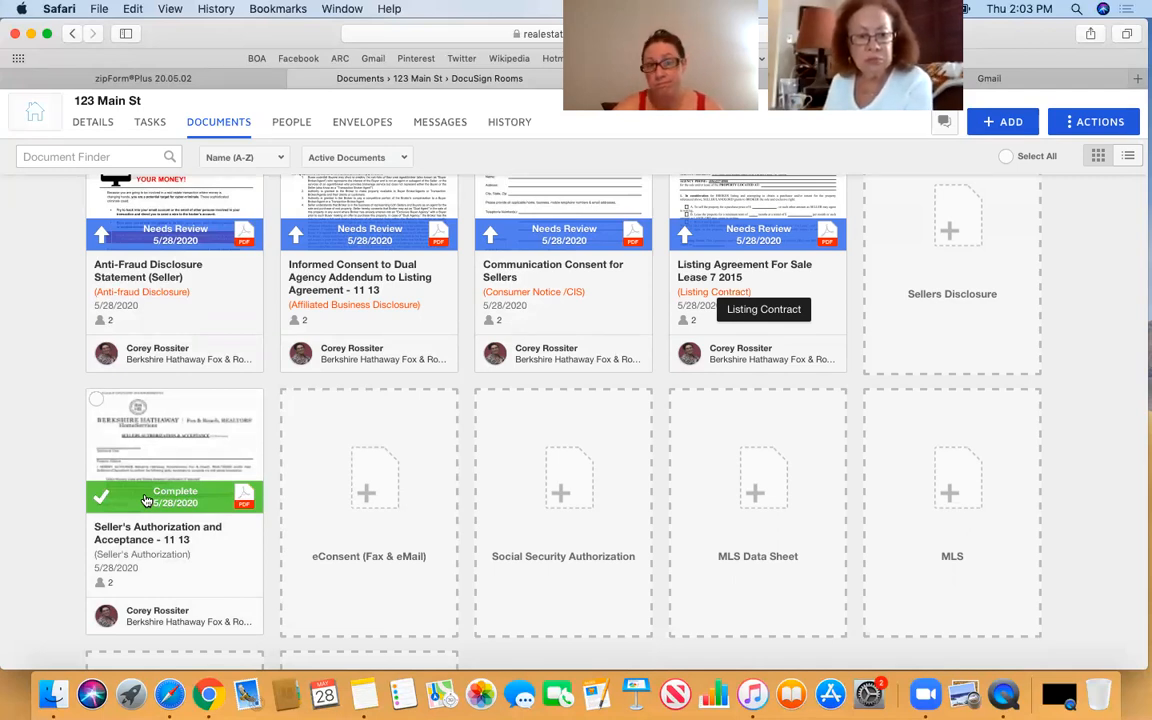
scroll(150, 500, "up", 3)
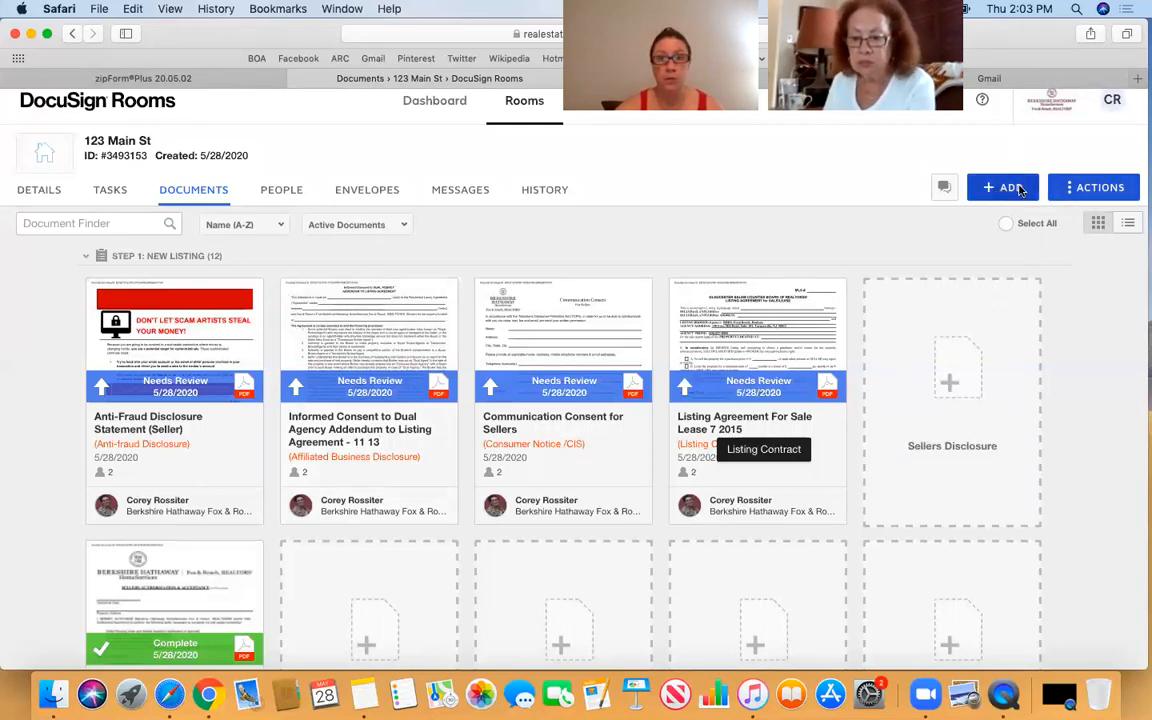
left_click(1083, 196)
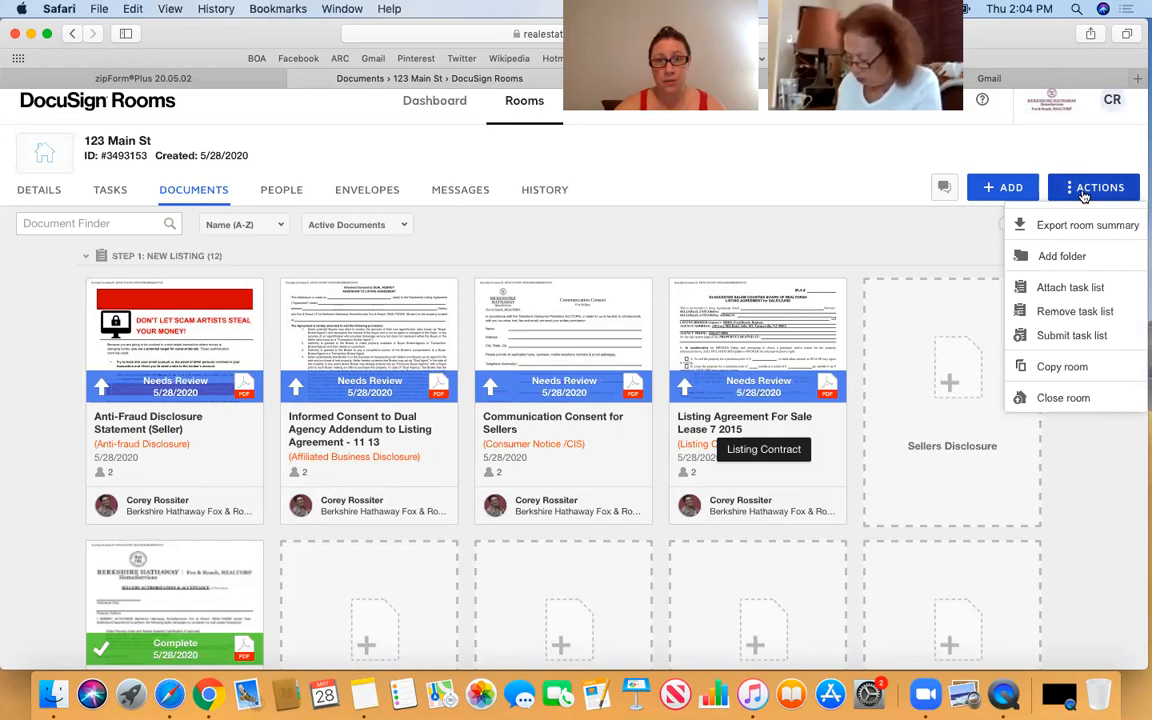
- Start submitting task lists for review with STEP 1: NEW LISTING selected
left_click(1058, 337)
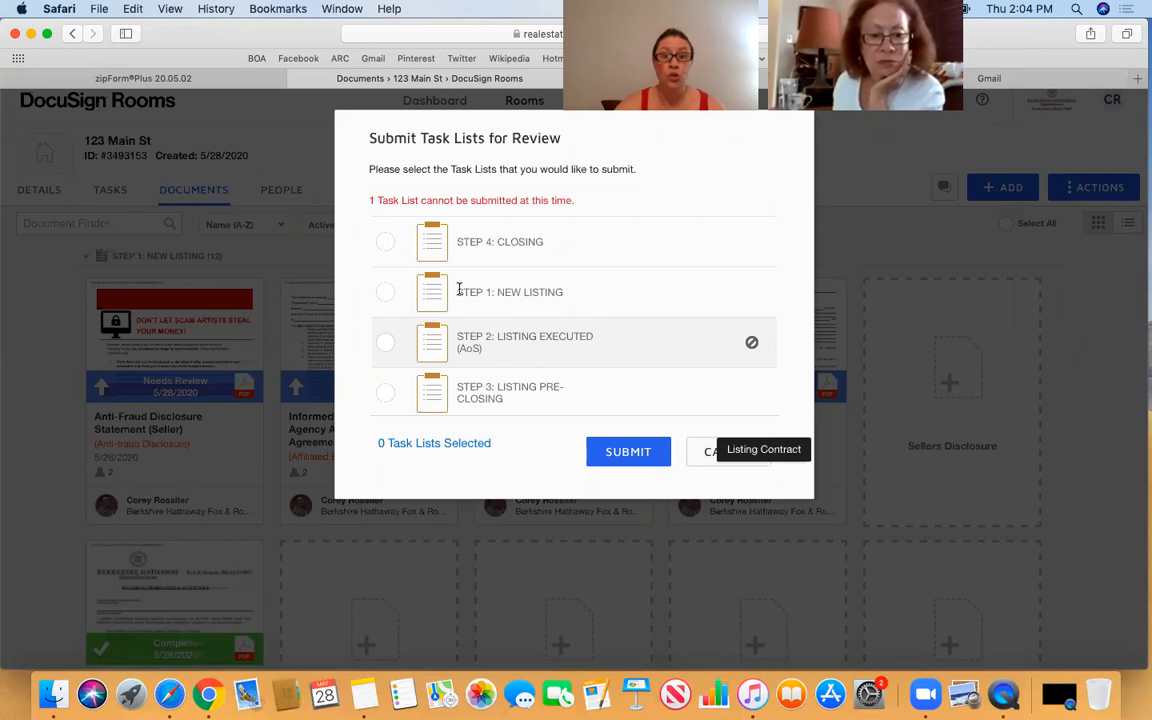
left_click(386, 293)
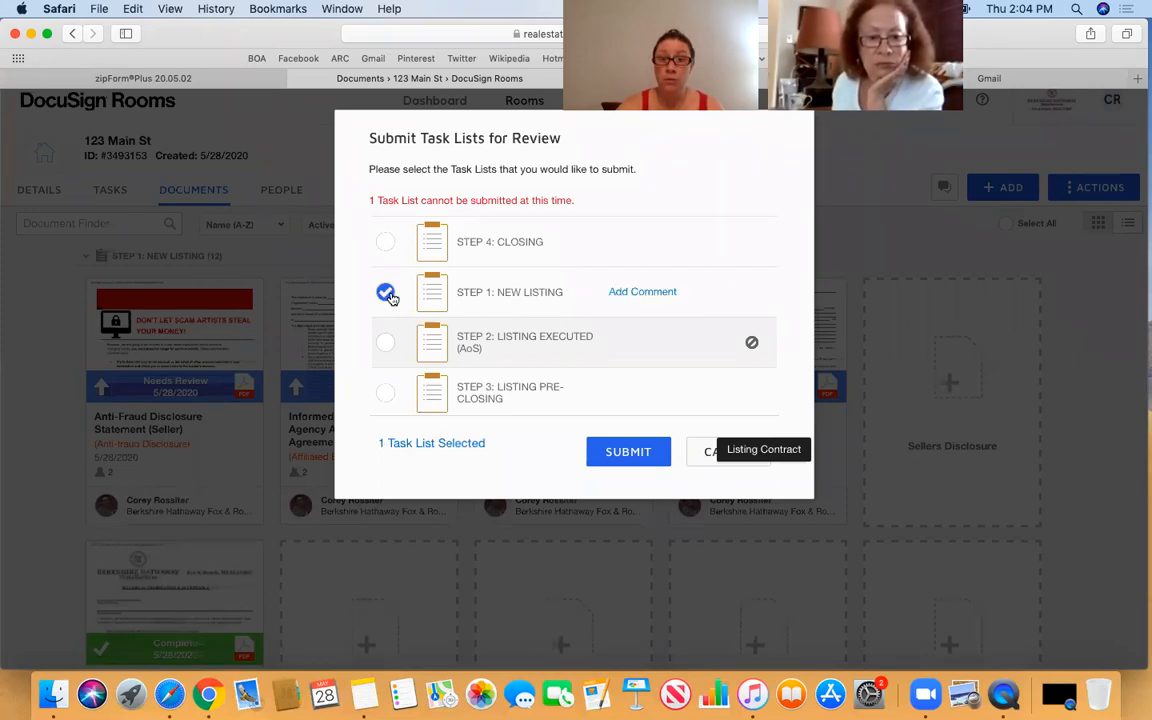
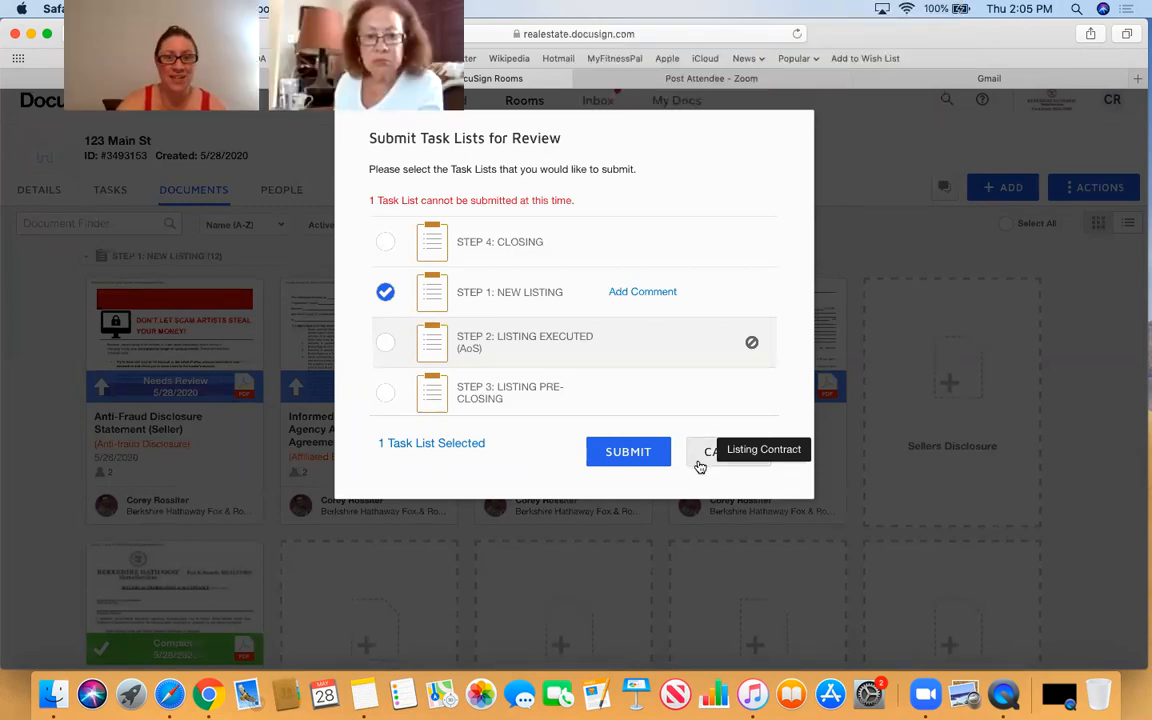
- Cancel the task-list submission and return to the 123 Main St room documents
left_click(705, 452)
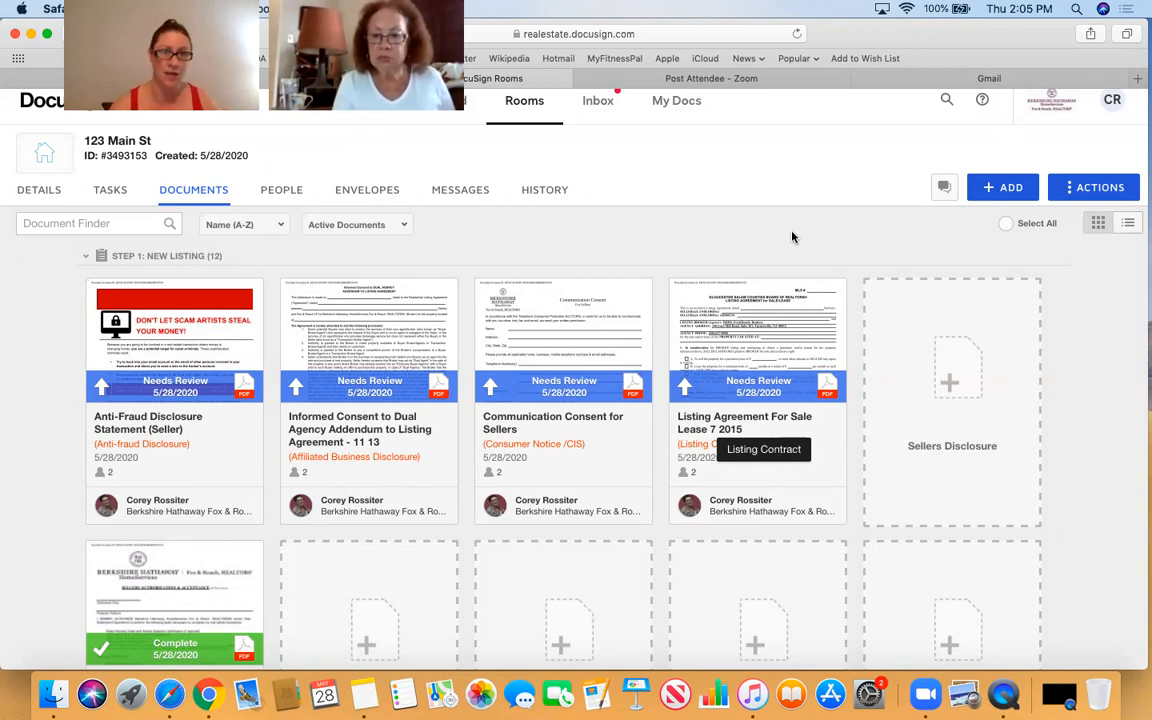
left_click(1003, 190)
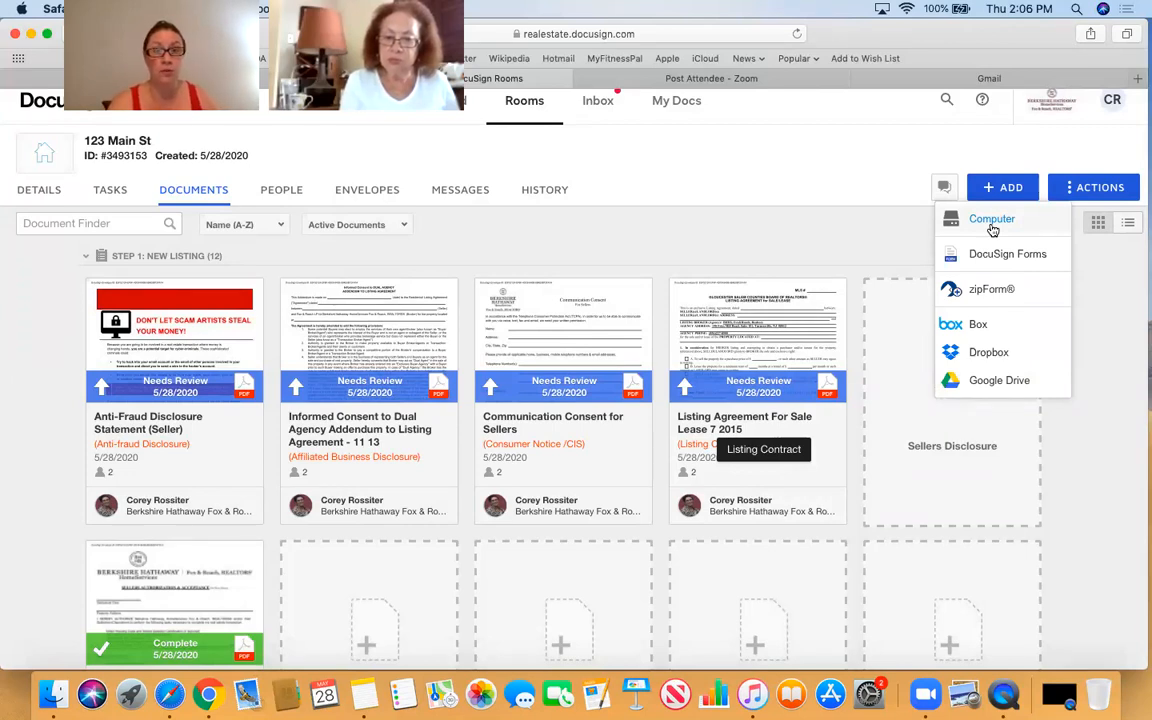
- Upload '#1_Creating Your Facebook Business Page.pptx-2' from the Downloads folder into the room
left_click(992, 220)
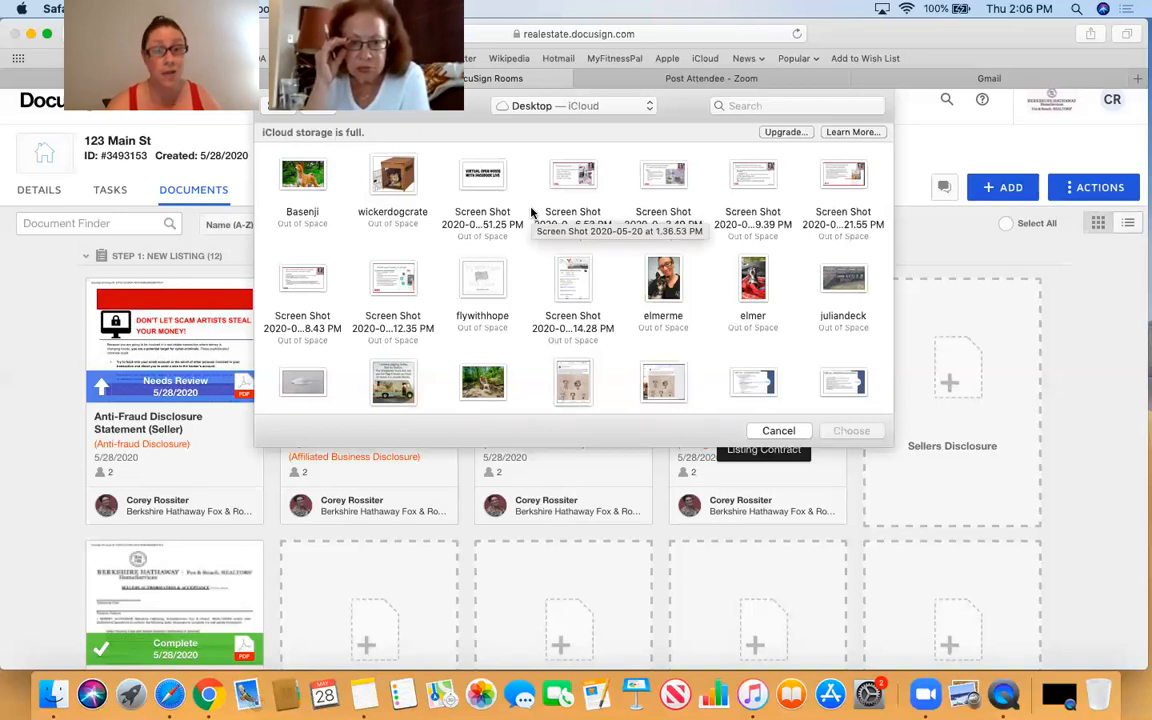
left_click(566, 106)
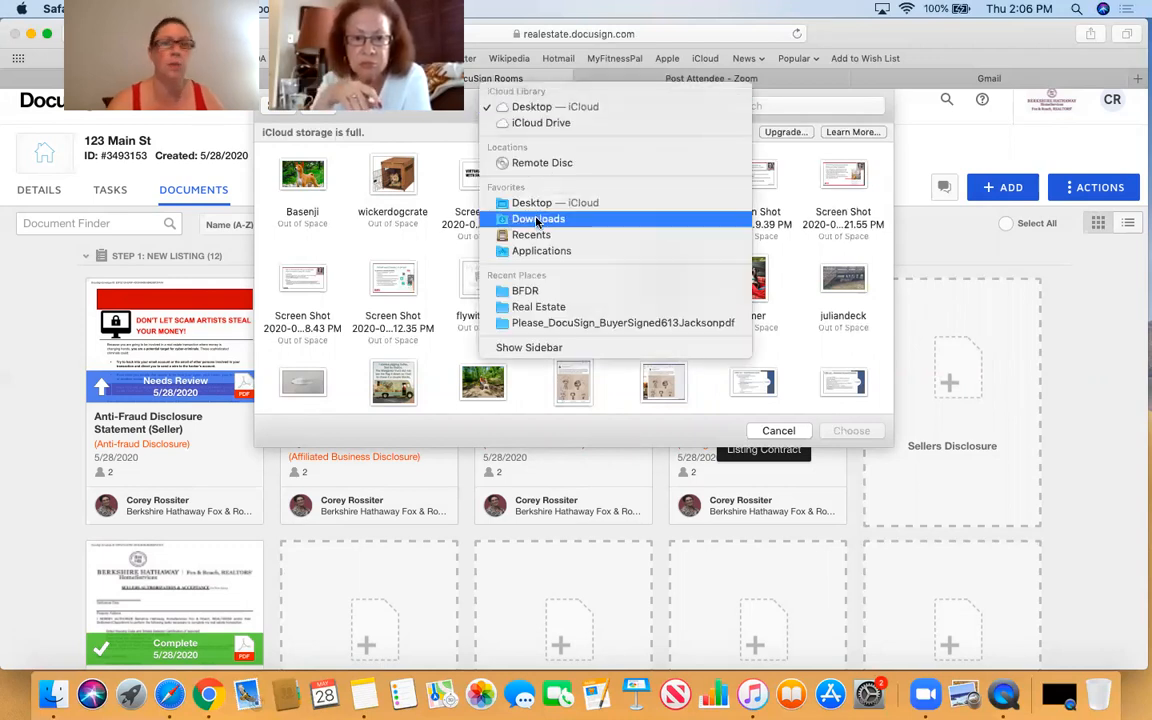
left_click(537, 219)
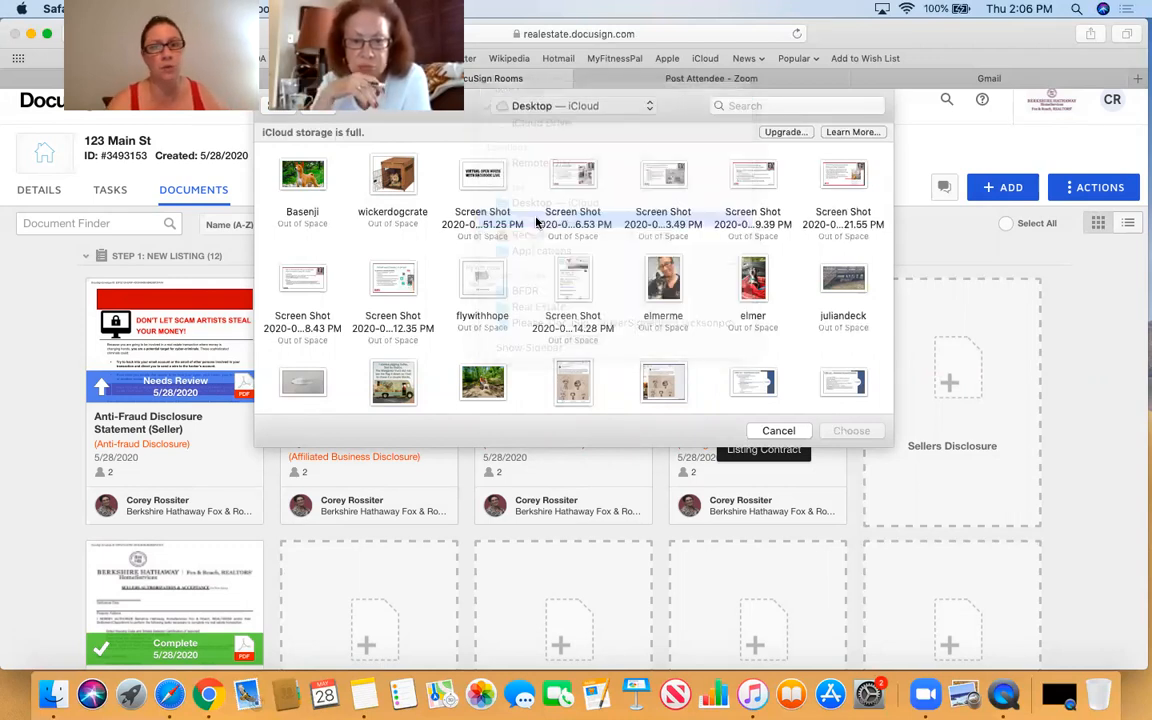
left_click(767, 104)
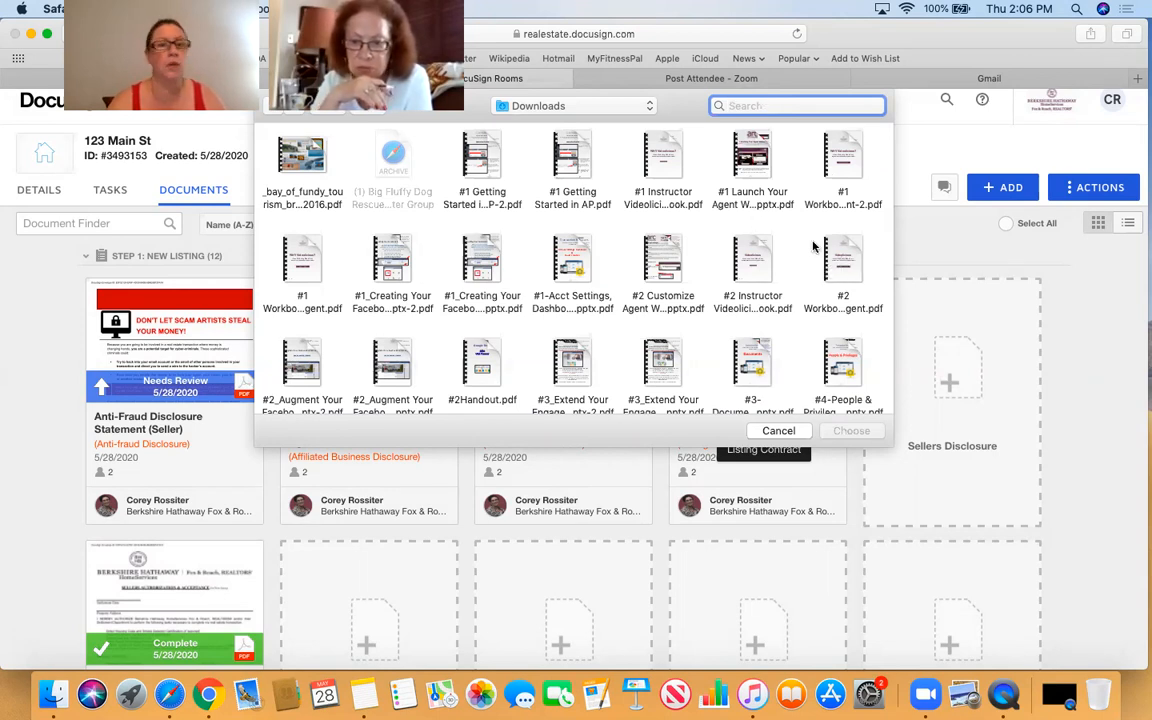
left_click(392, 258)
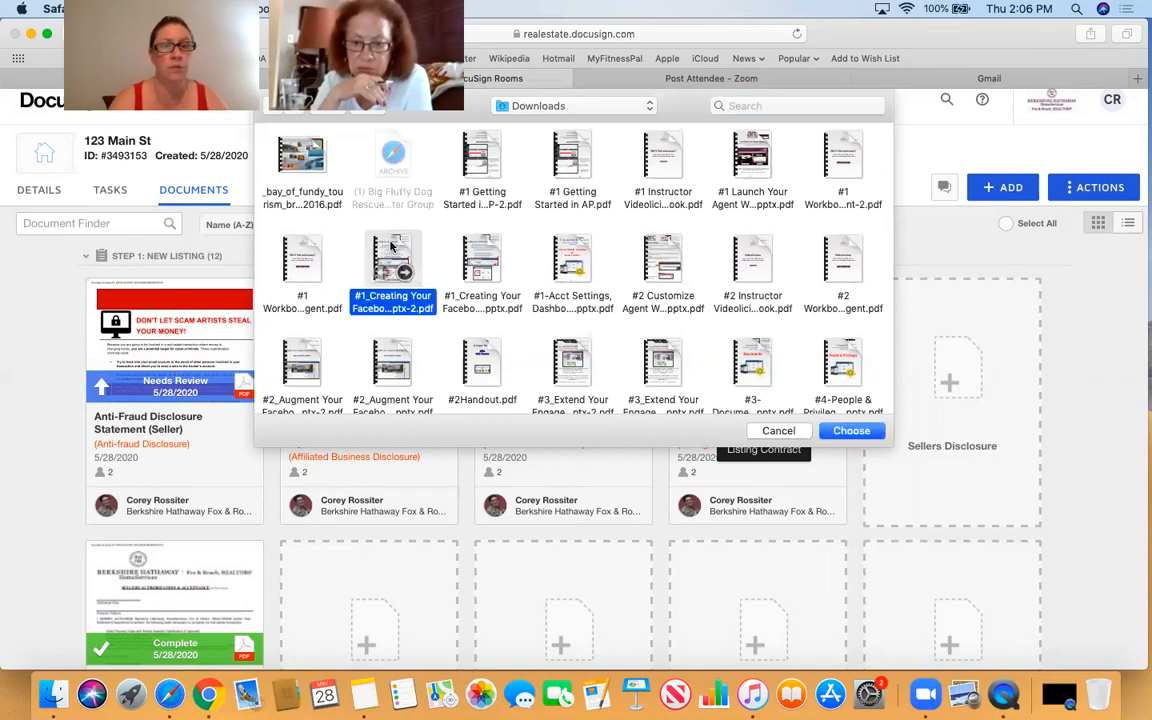
left_click(851, 431)
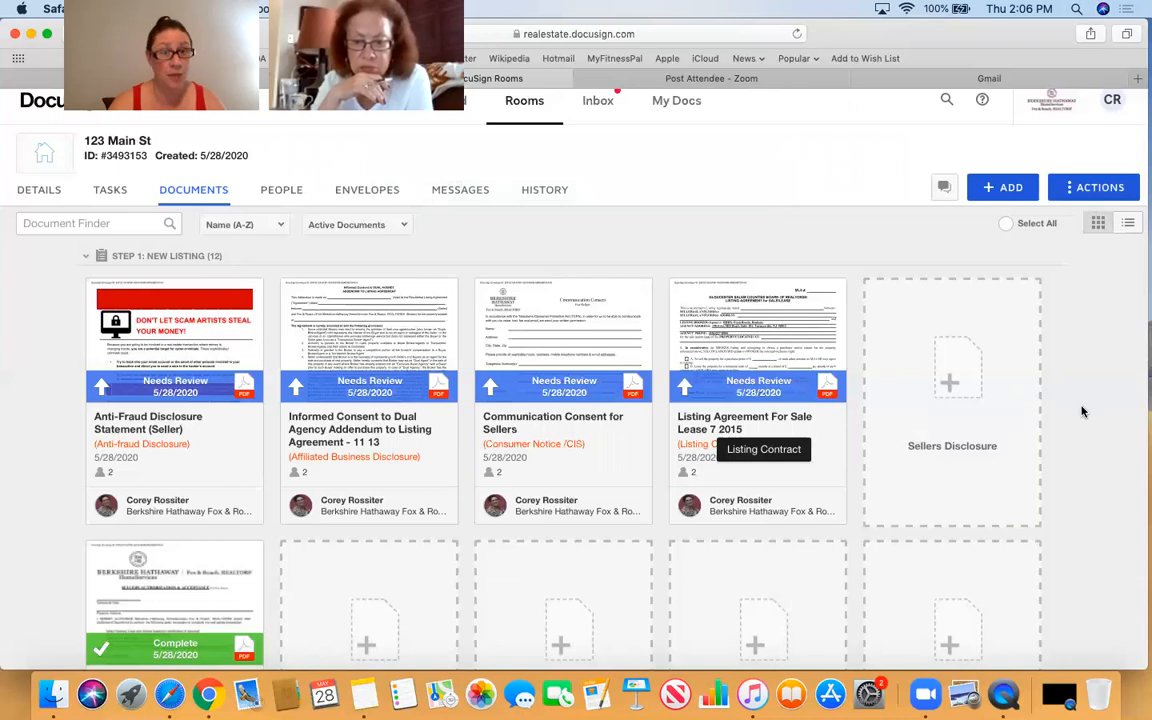
scroll(1081, 411, "down", 20)
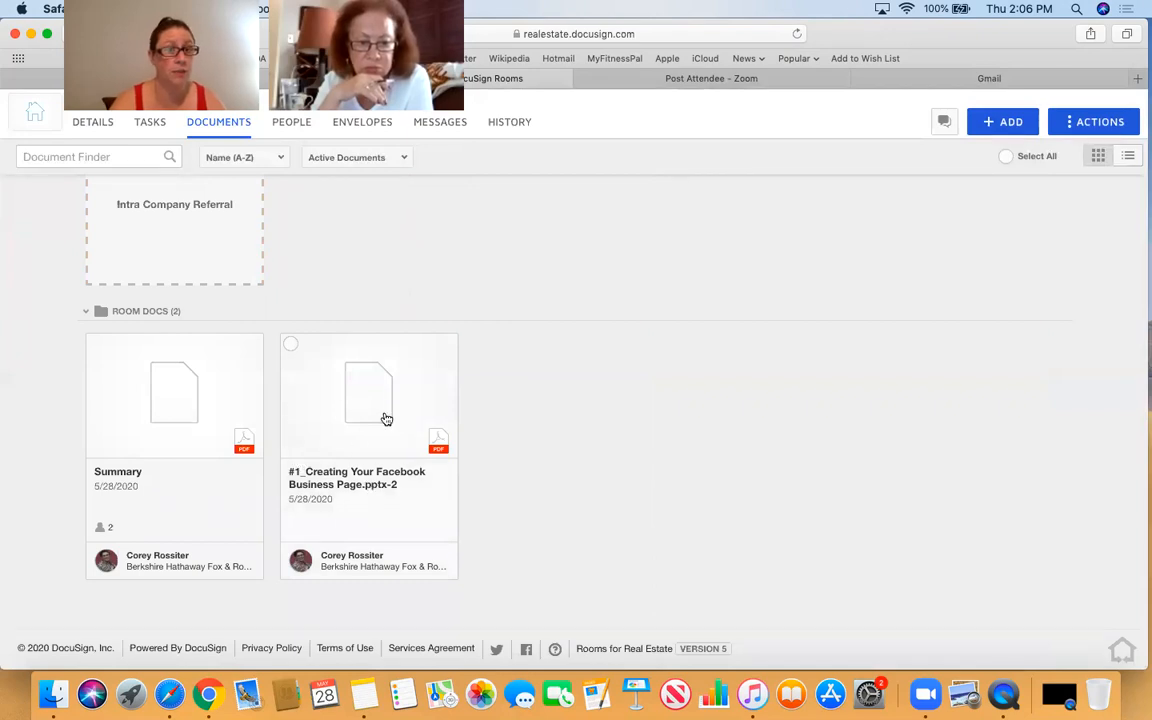
- Assign the Facebook Business Page document to Step 3's Additonal Docs (misc.) 1 placeholder
scroll(800, 343, "up", 5)
scroll(800, 343, "up", 5)
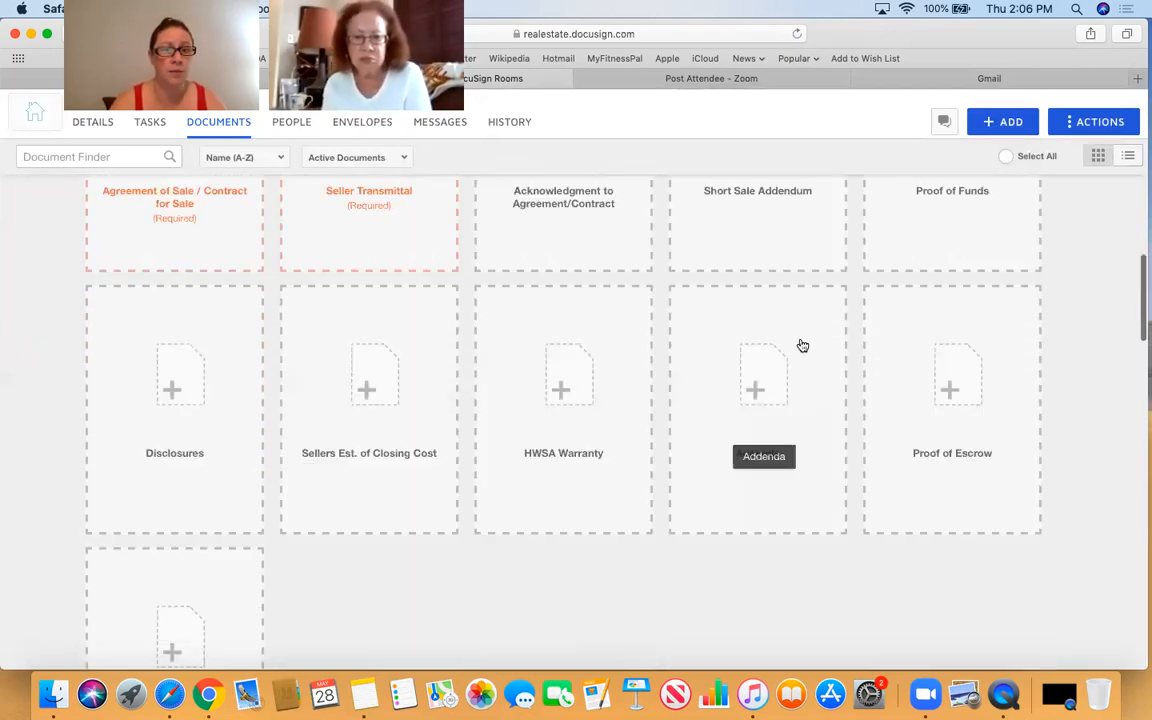
scroll(802, 345, "down", 10)
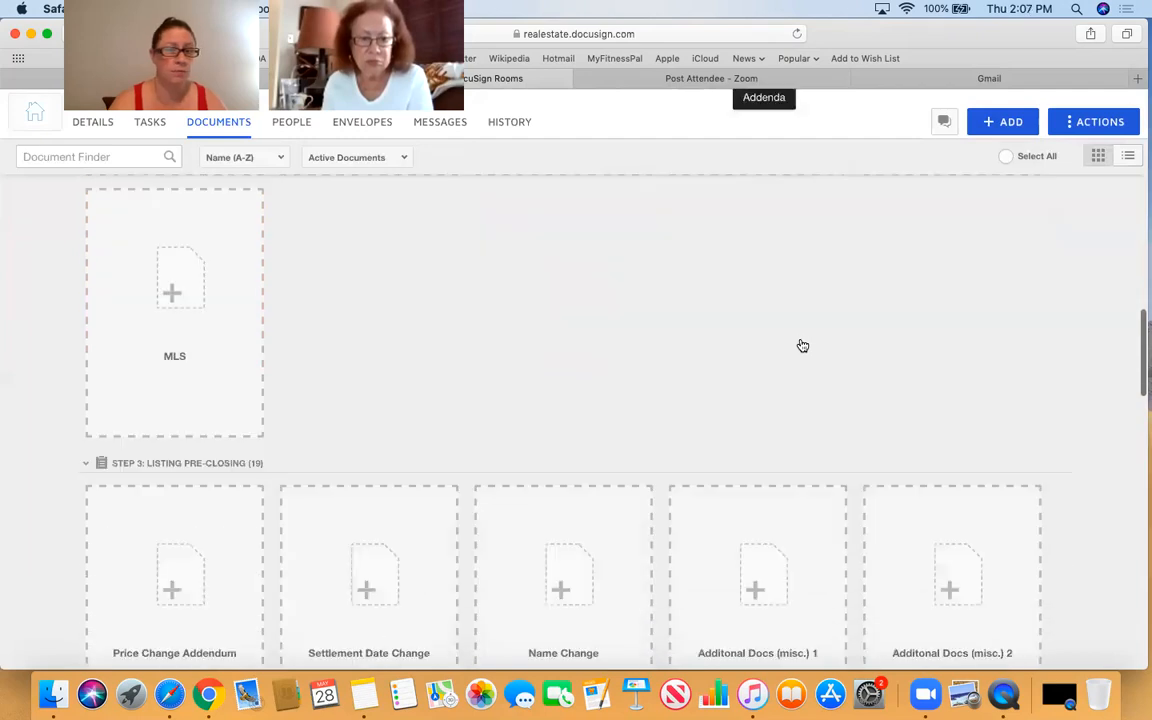
scroll(802, 345, "down", 1)
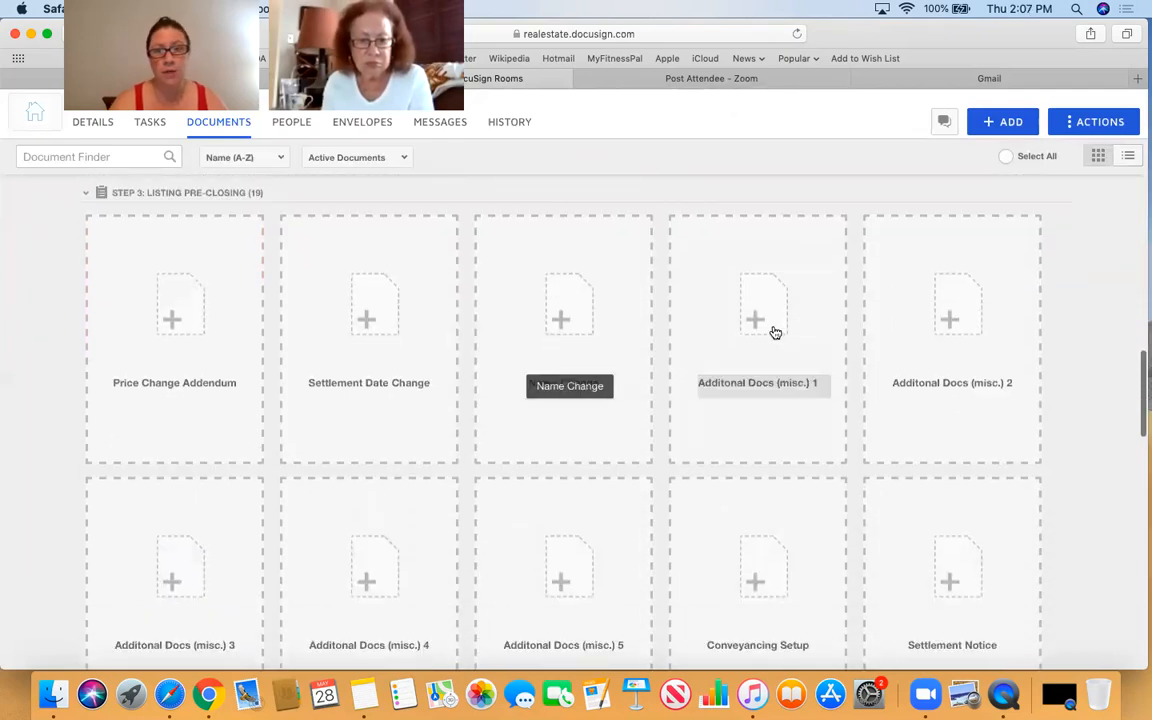
left_click(755, 330)
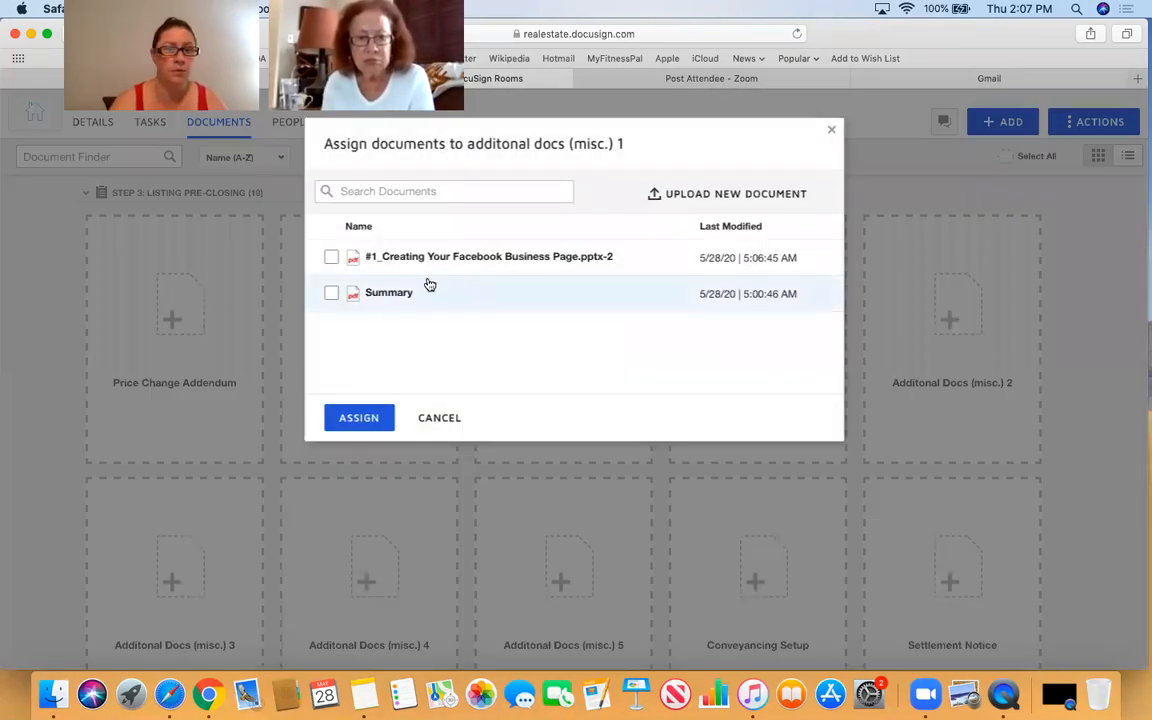
left_click(327, 260)
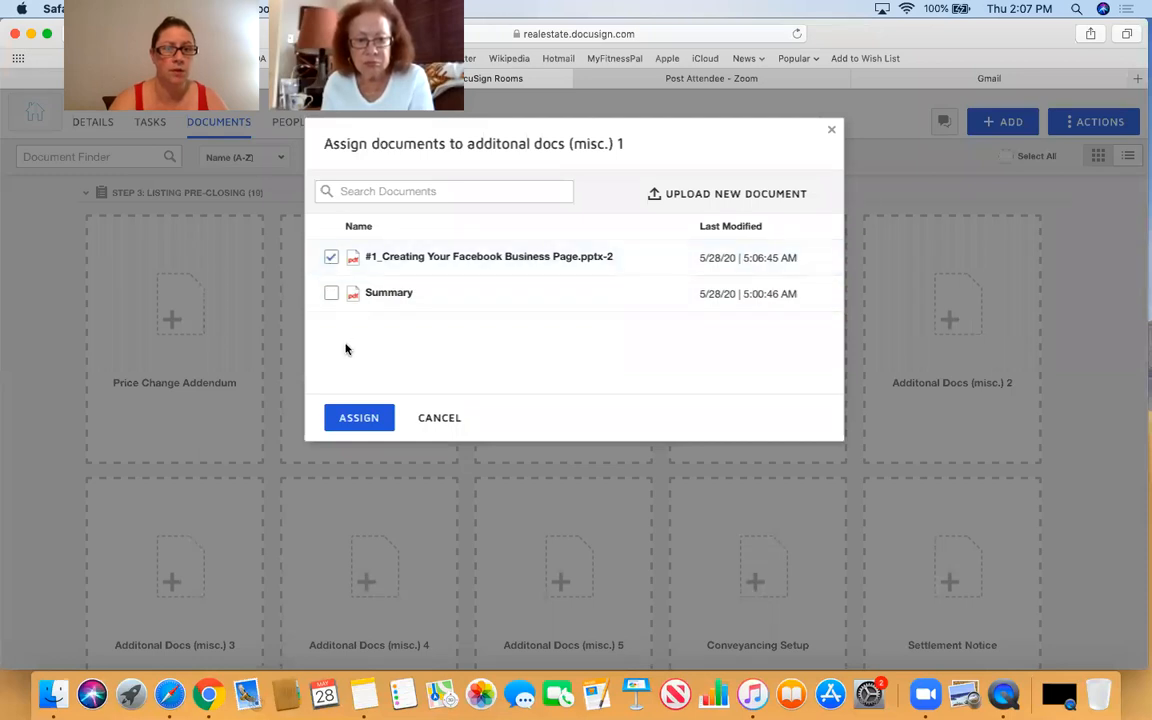
left_click(355, 420)
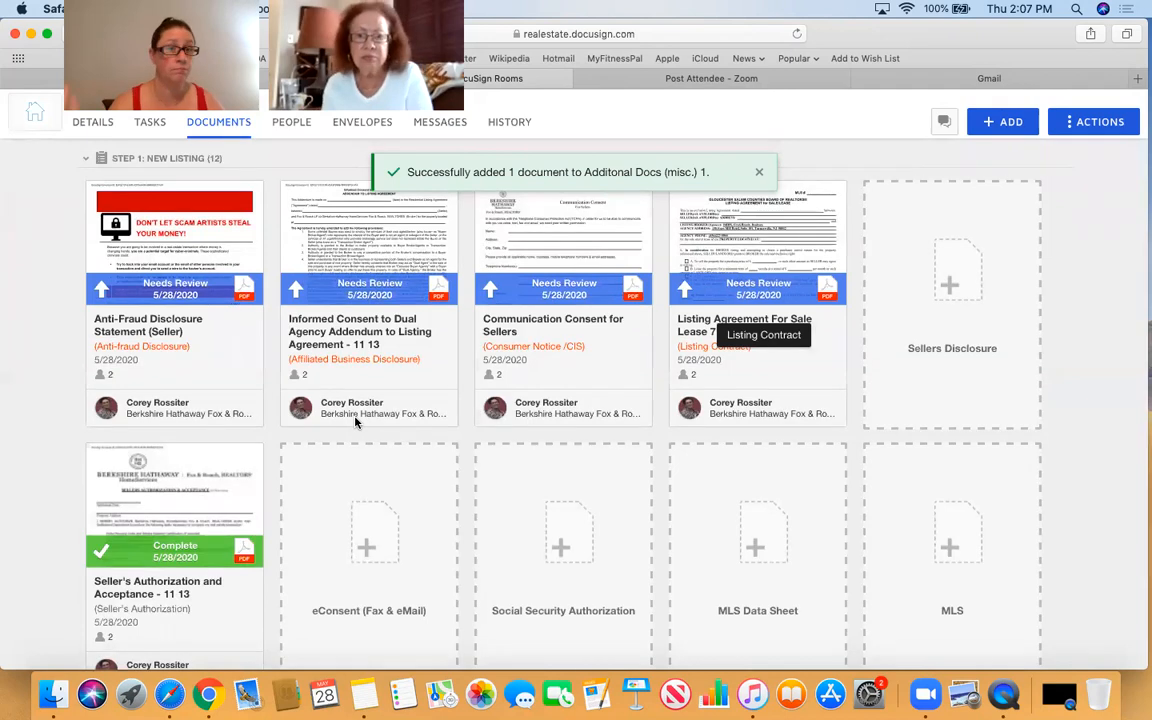
scroll(356, 423, "down", 1)
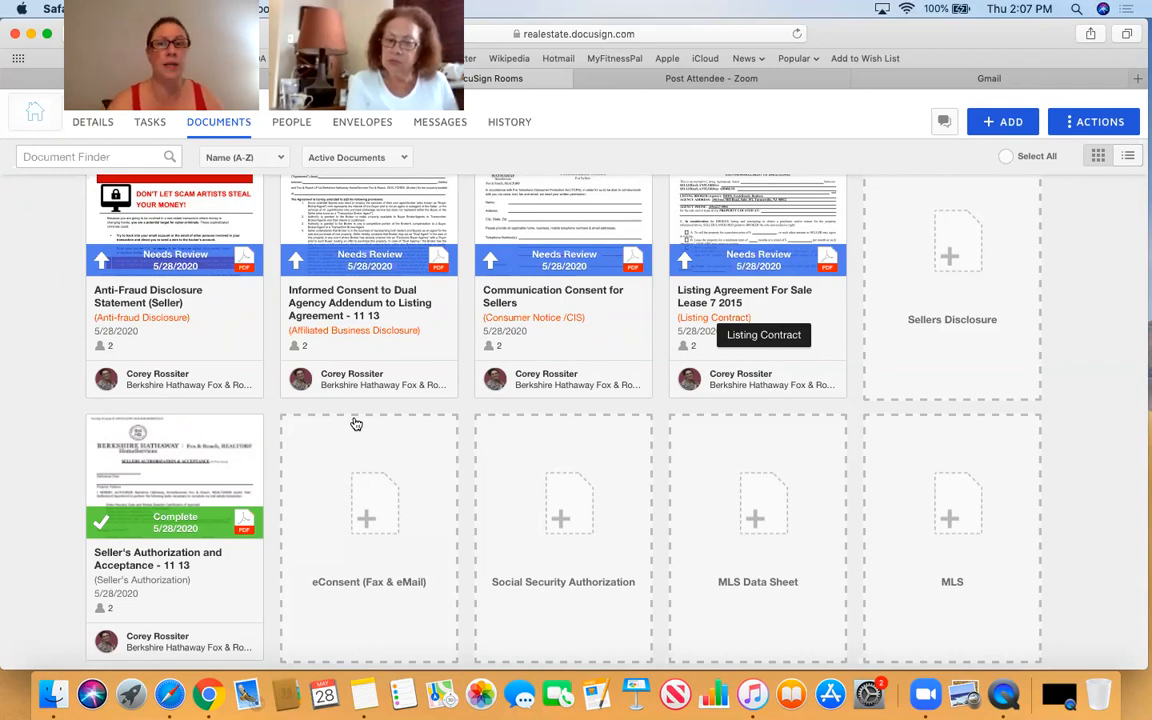
scroll(356, 424, "up", 3)
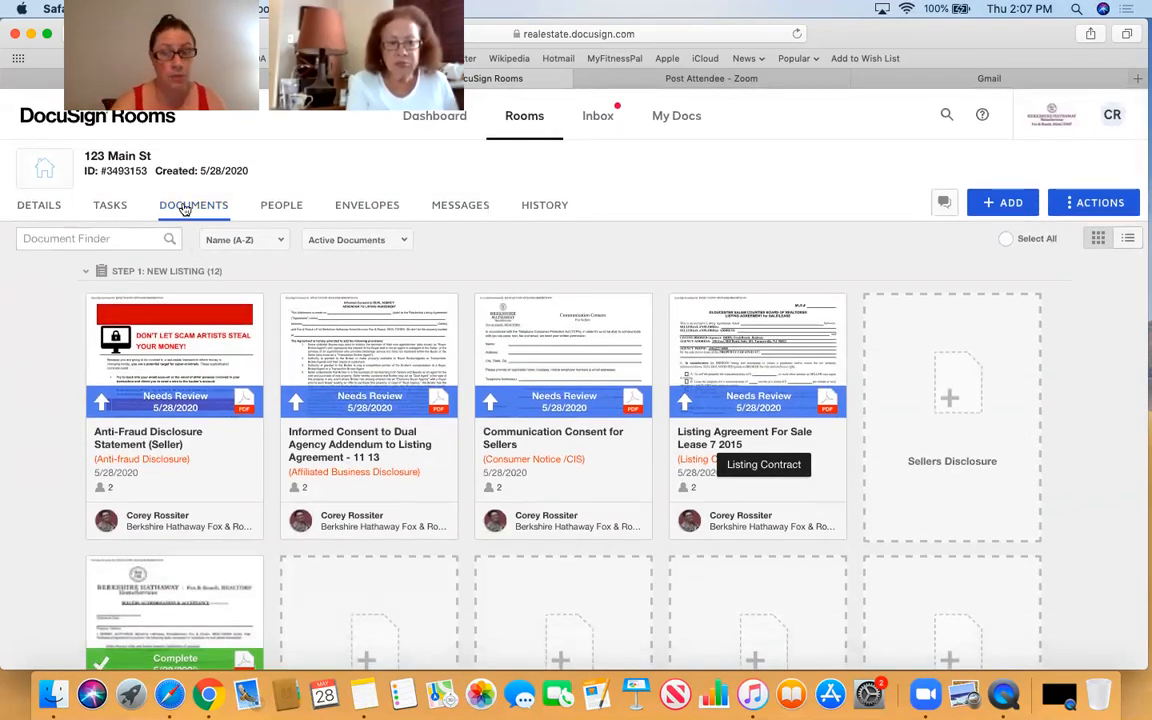
left_click(1004, 202)
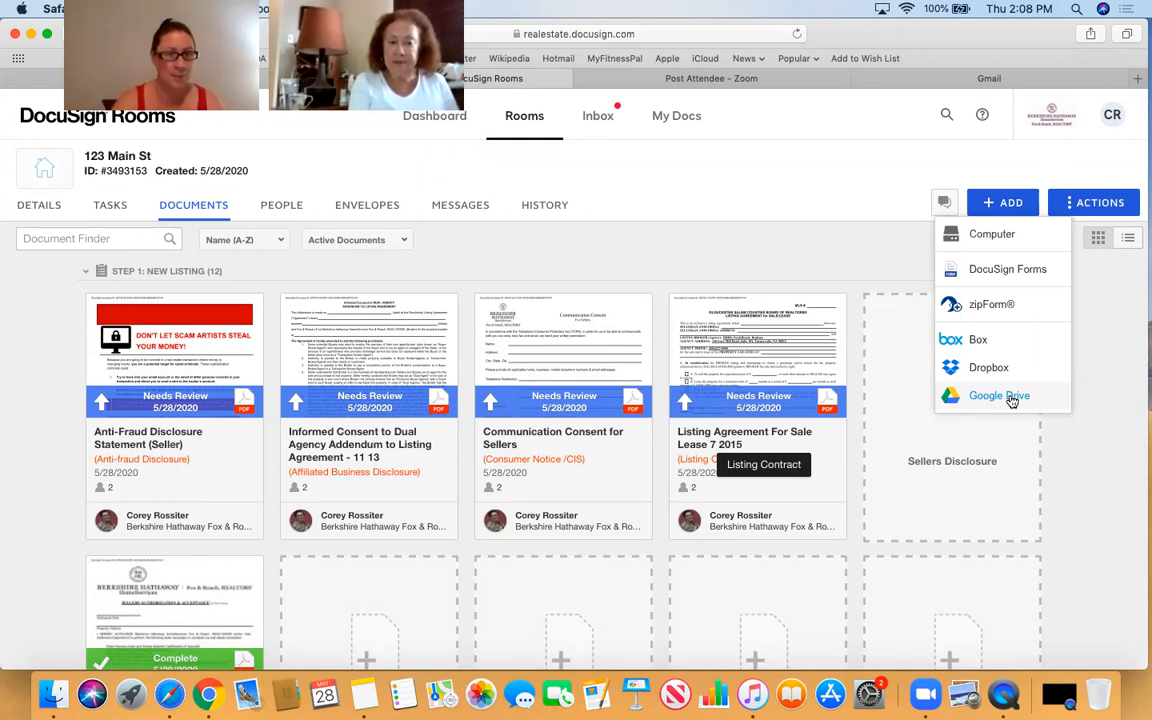
left_click(796, 204)
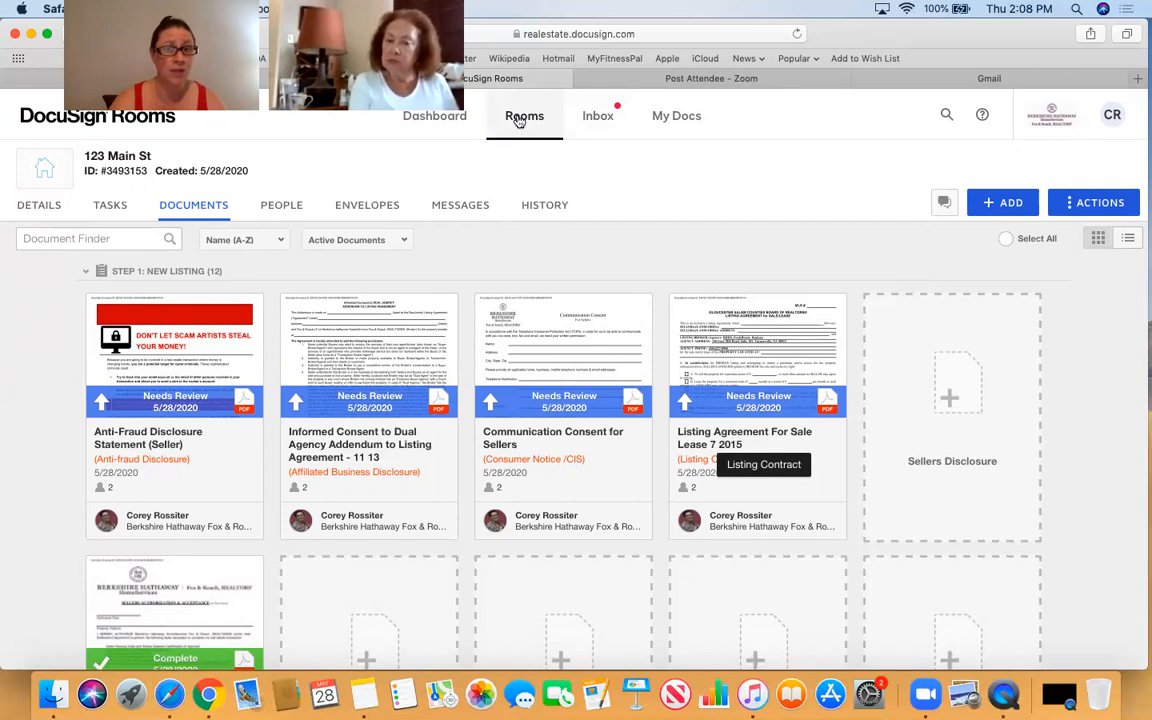
- Go to the Inbox and review its email and fax details and seven received documents
left_click(606, 118)
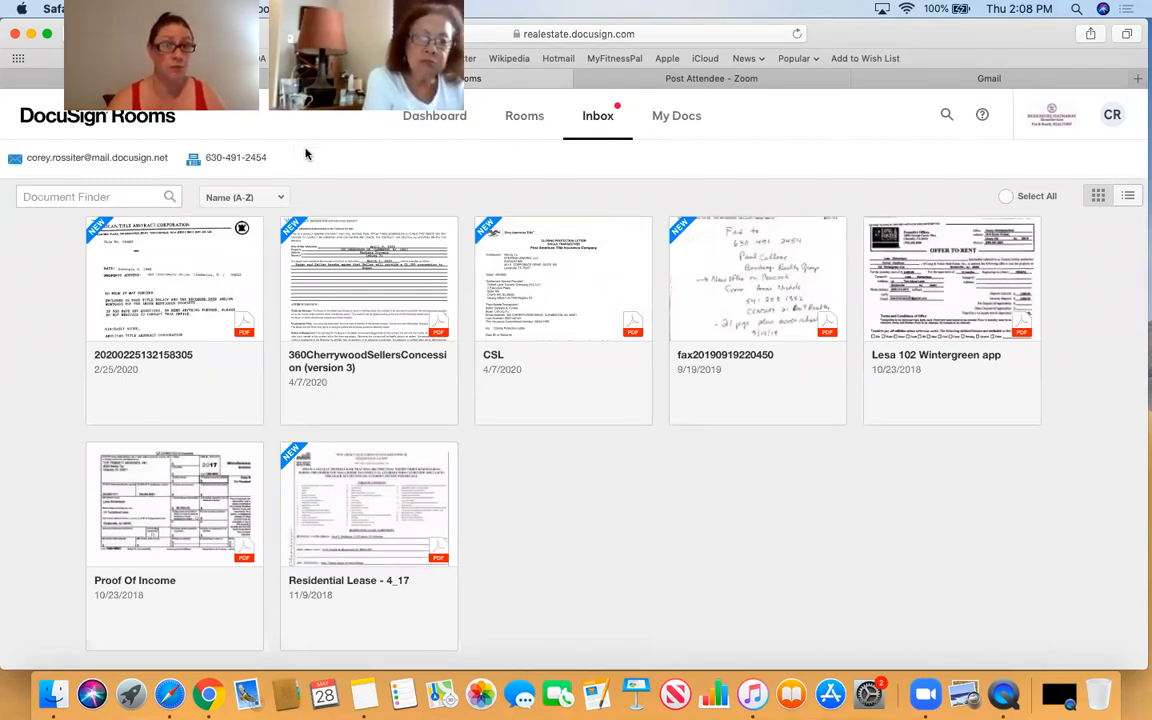
mouse_move(38, 150)
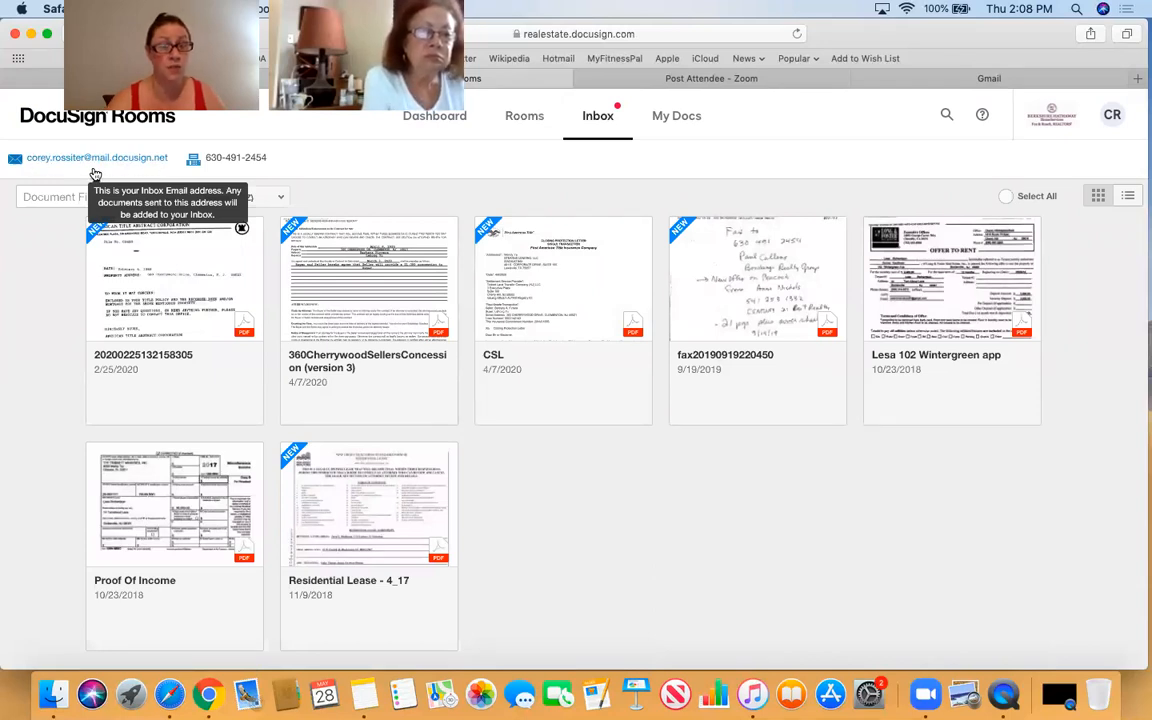
mouse_move(236, 160)
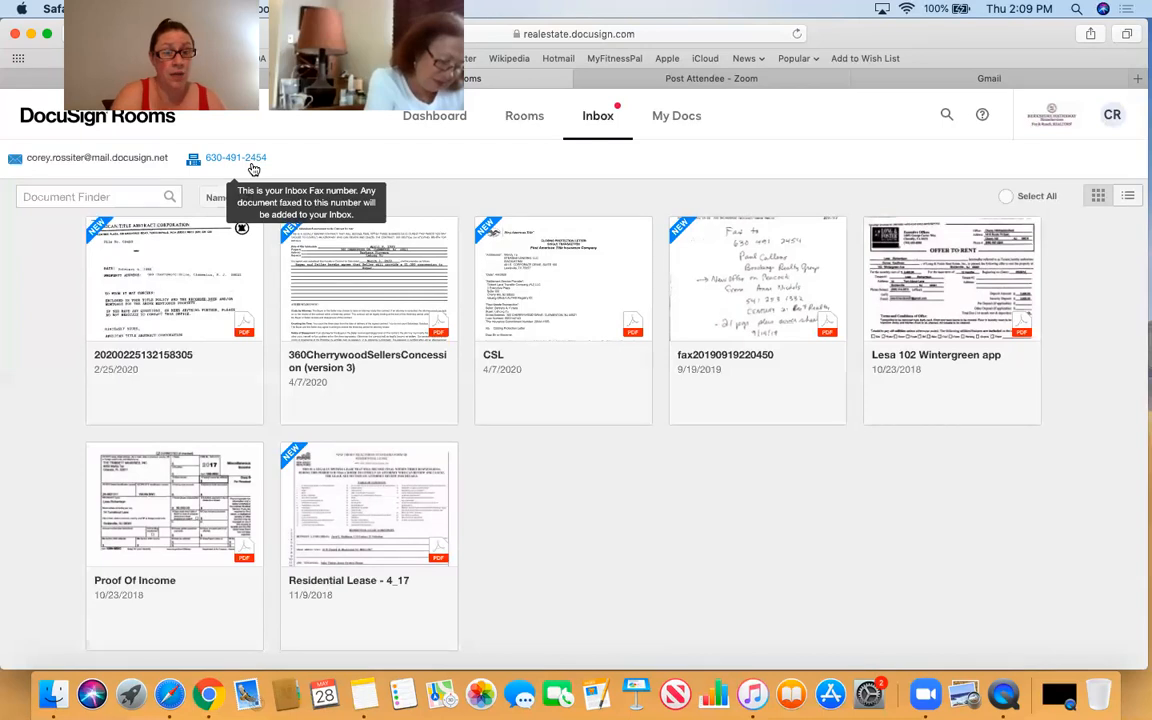
mouse_move(132, 174)
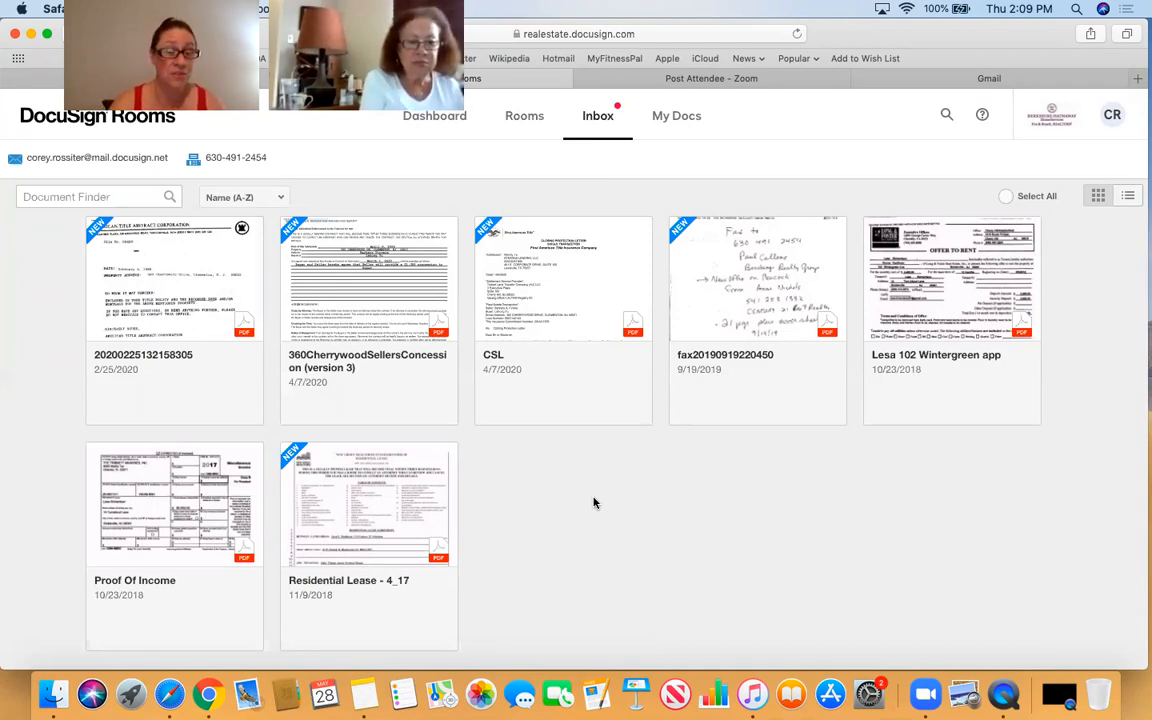
left_click(291, 232)
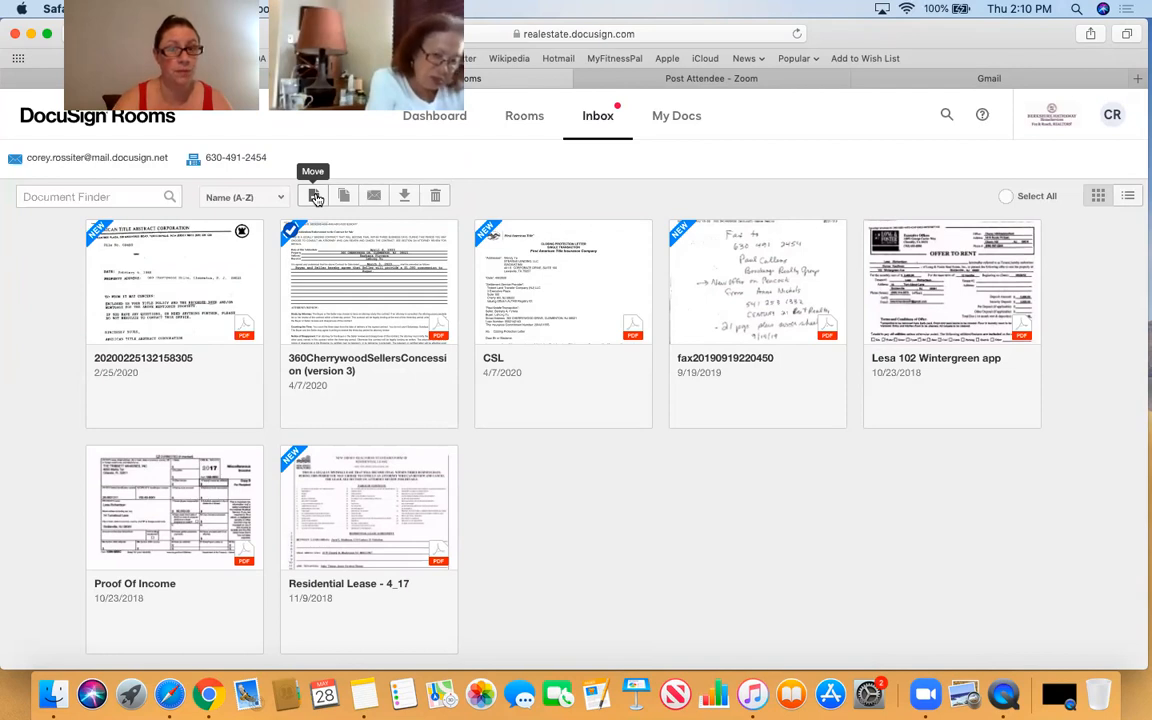
left_click(316, 199)
left_click(500, 265)
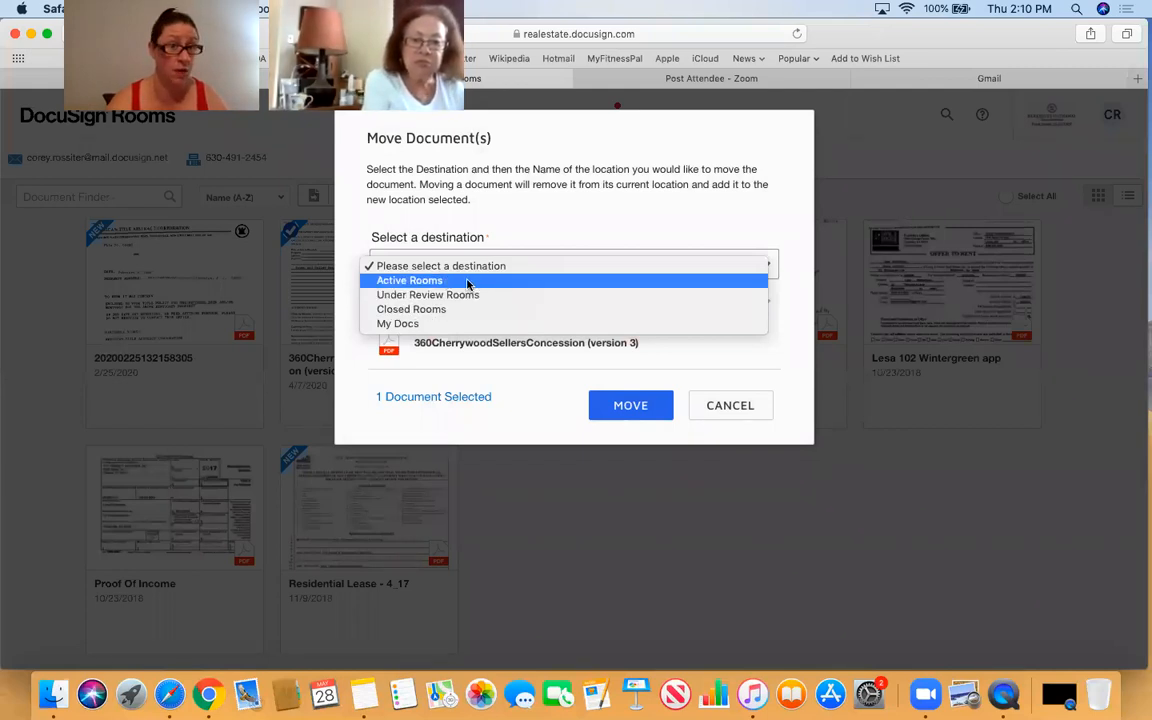
left_click(456, 310)
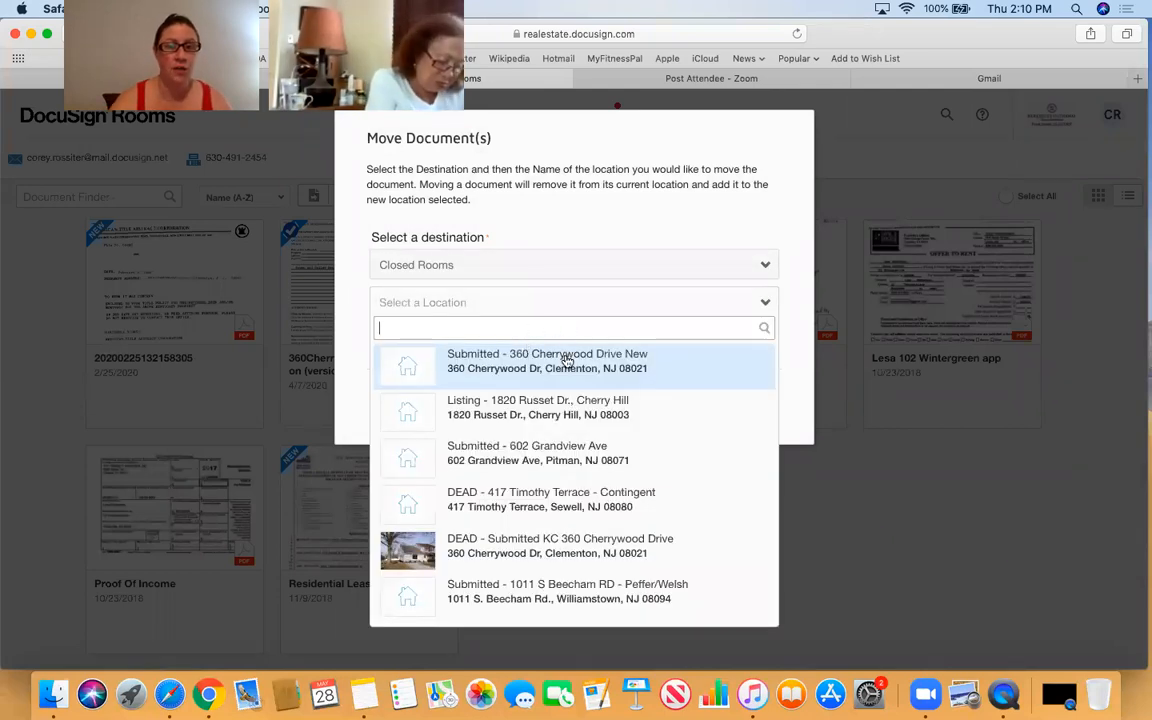
left_click(510, 369)
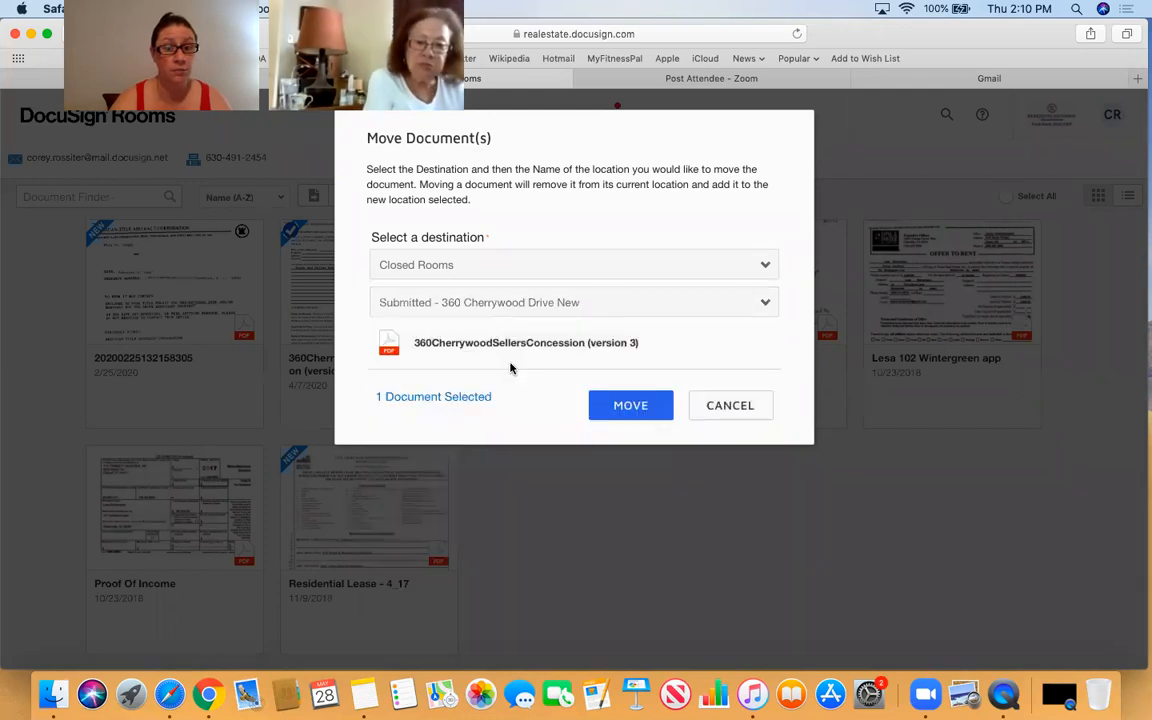
left_click(620, 404)
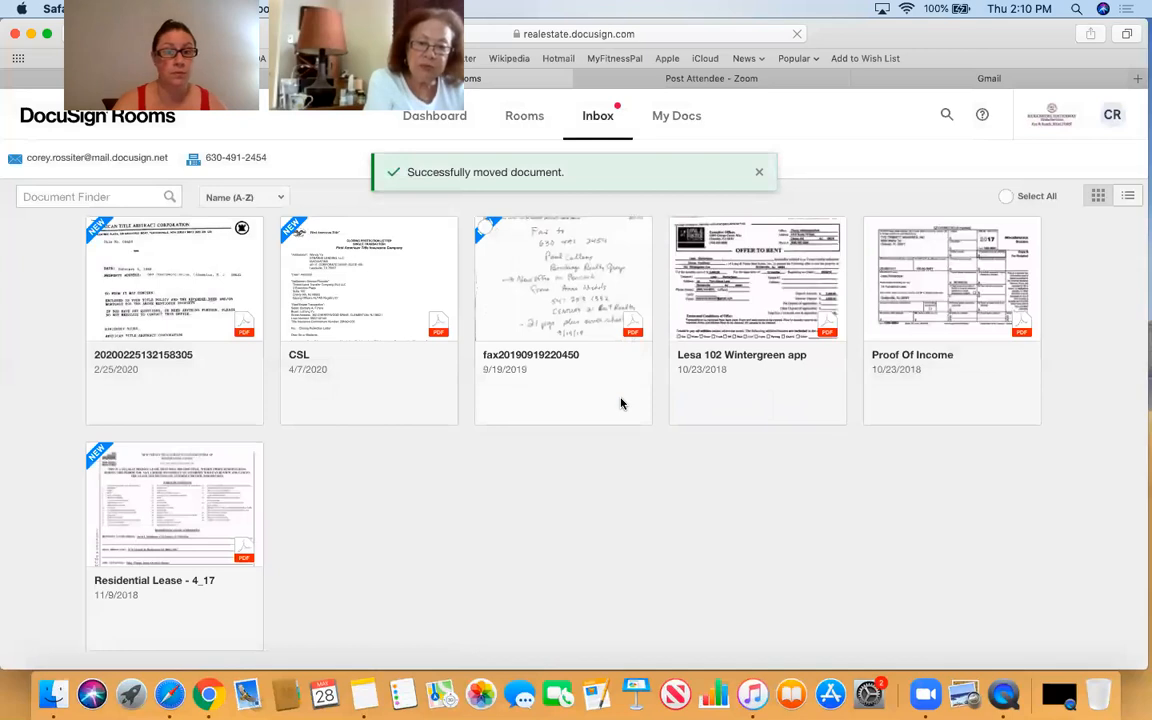
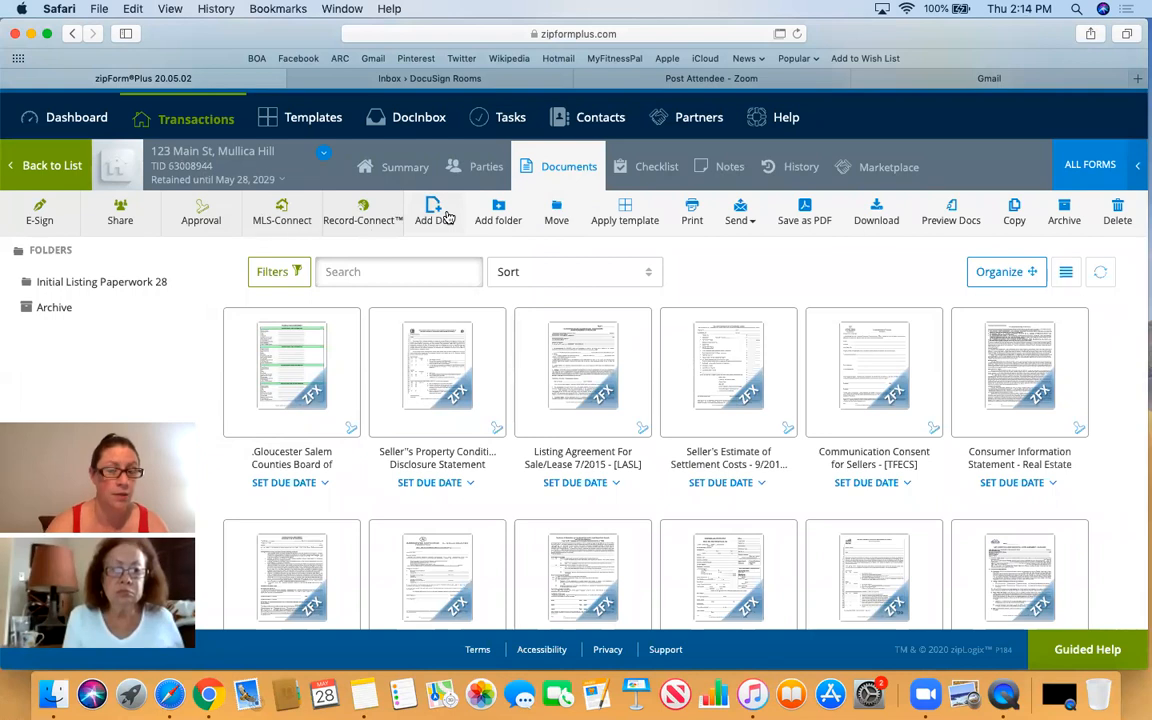
- Open the Add Doc options for the 123 Main St, Mullica Hill transaction
left_click(447, 218)
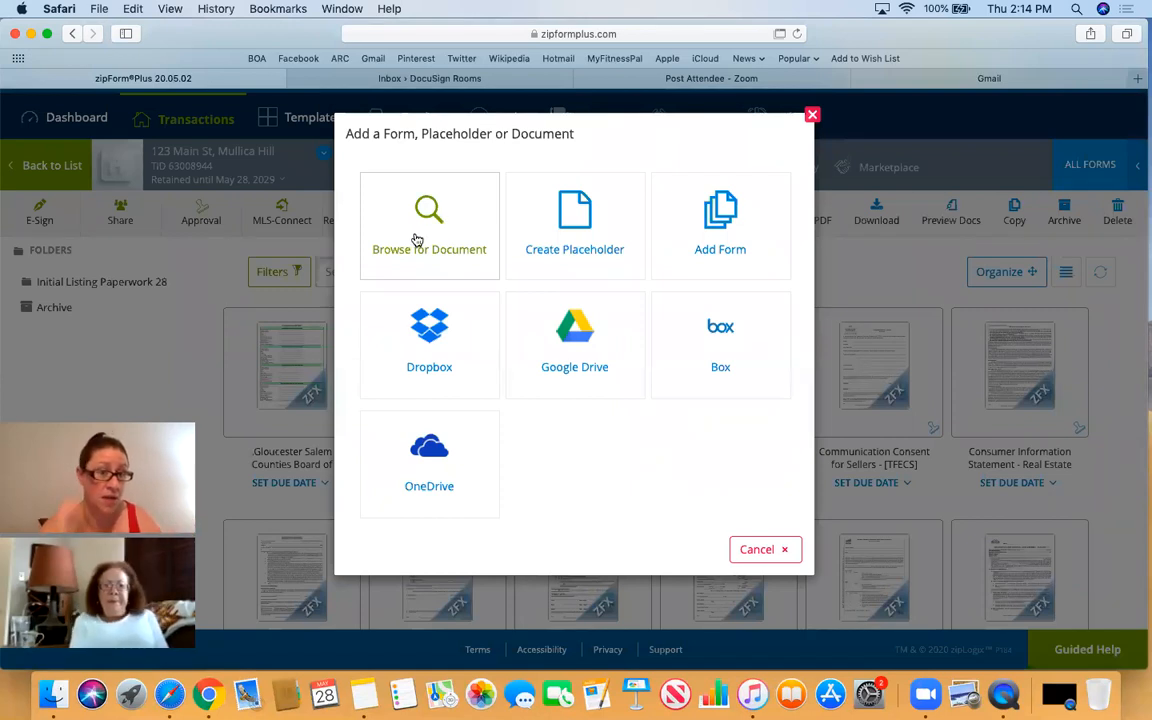
- Search the computer's files for 'covid' and select both the COVID-19 certification PDF and NJ addendum
left_click(417, 240)
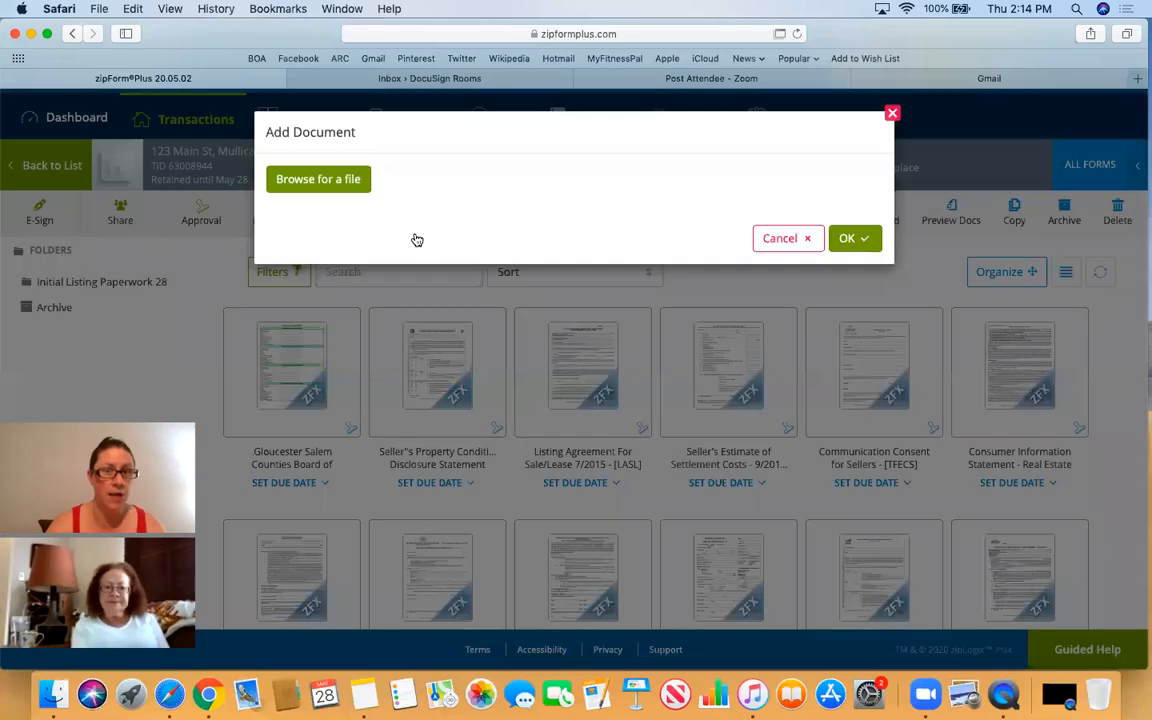
left_click(311, 185)
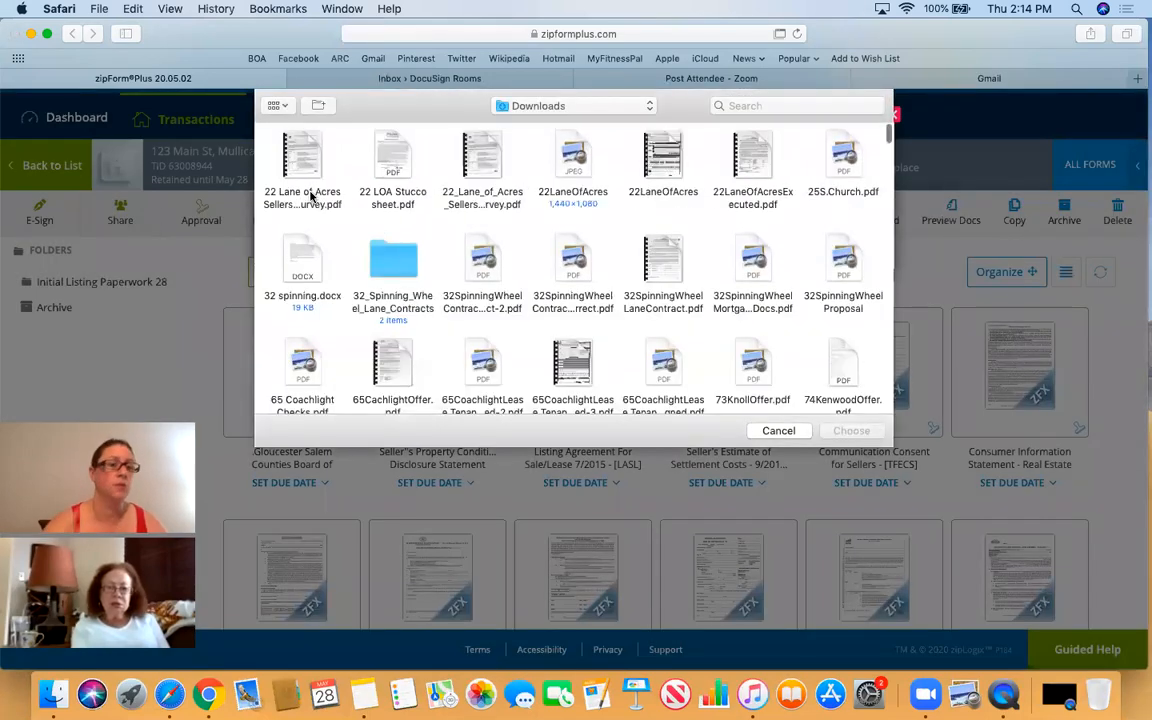
scroll(311, 196, "up", 10)
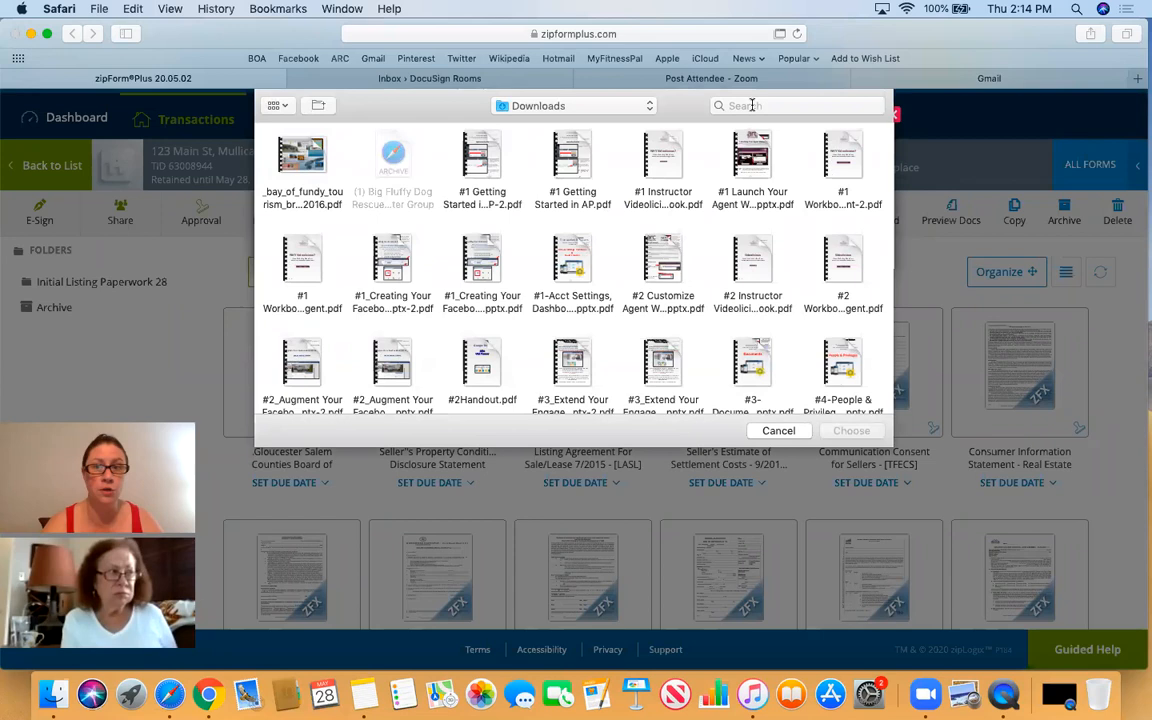
left_click(750, 105)
type("covid")
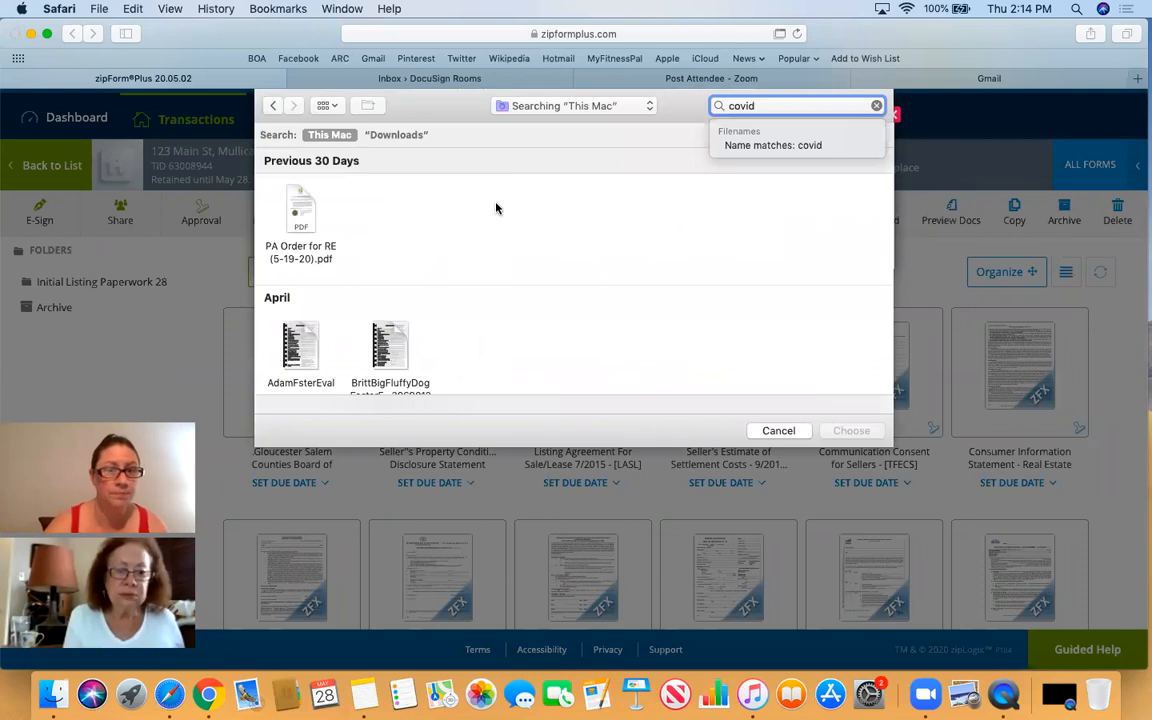
scroll(496, 208, "down", 3)
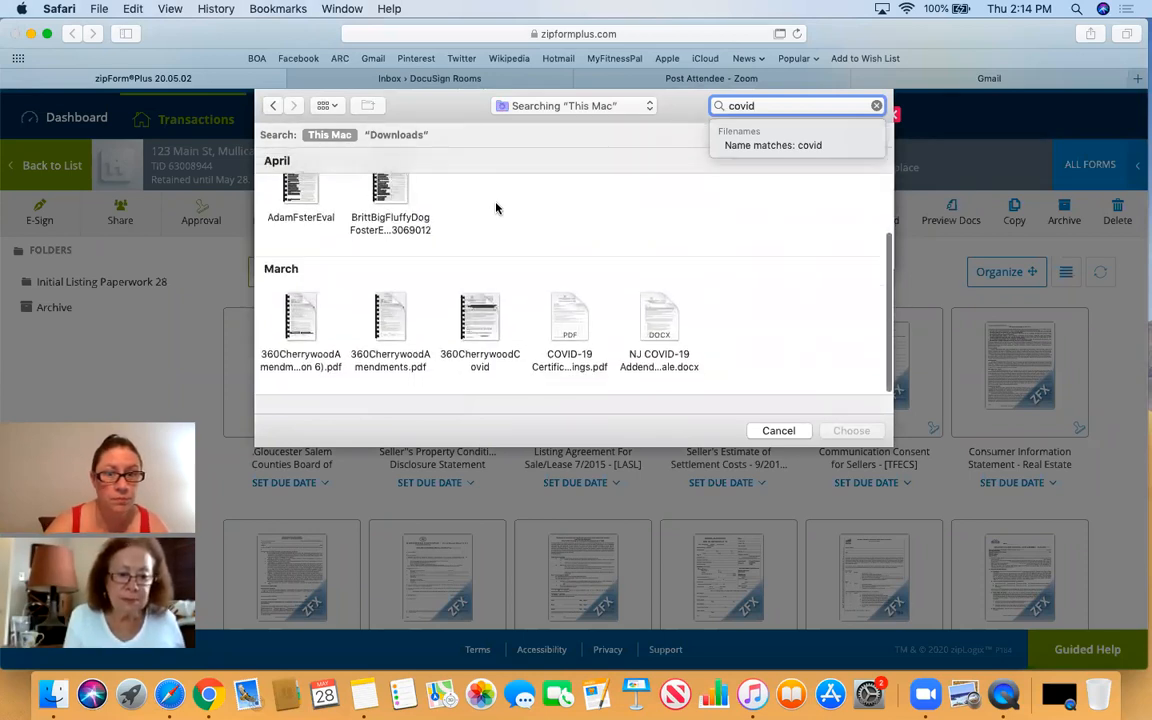
left_click(565, 322)
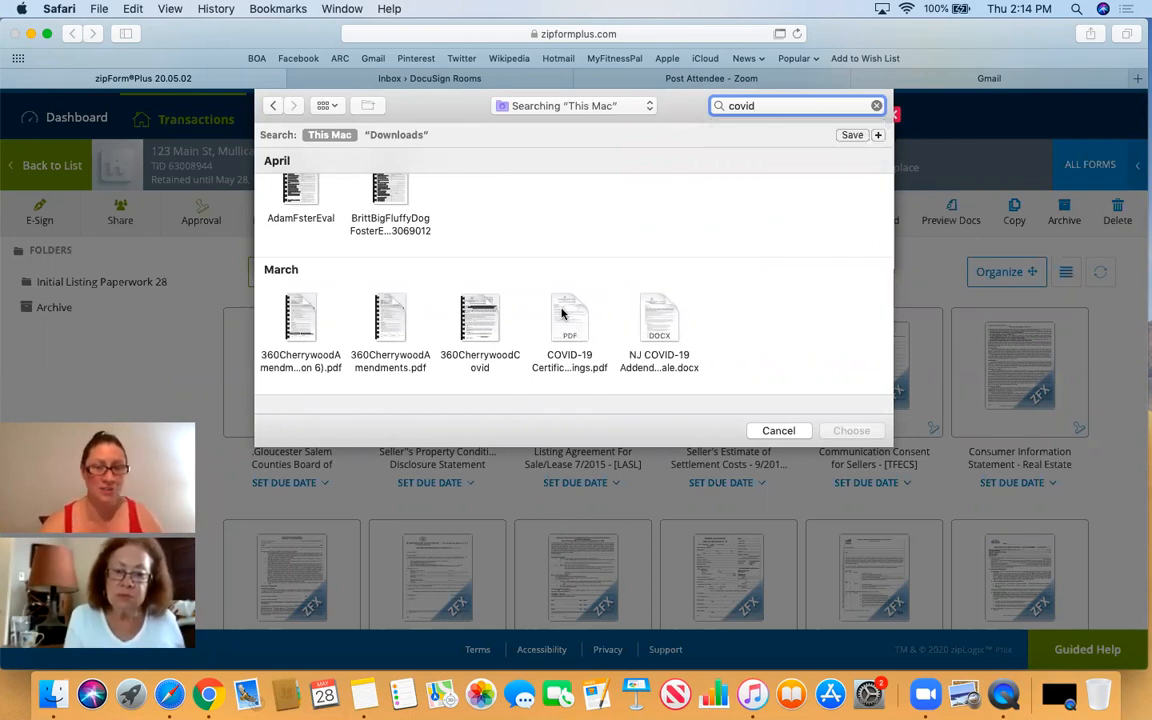
left_click(567, 320)
left_click(662, 306, "super")
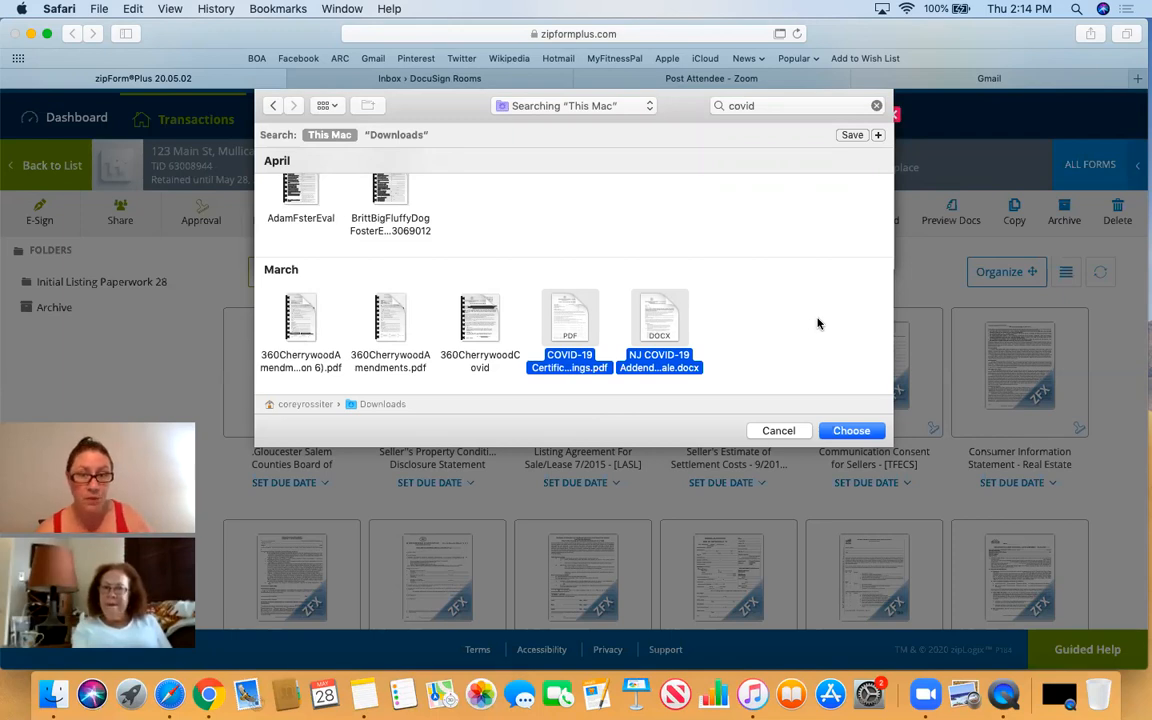
- Upload both COVID-19 files into the transaction's documents and confirm the addition
left_click(848, 429)
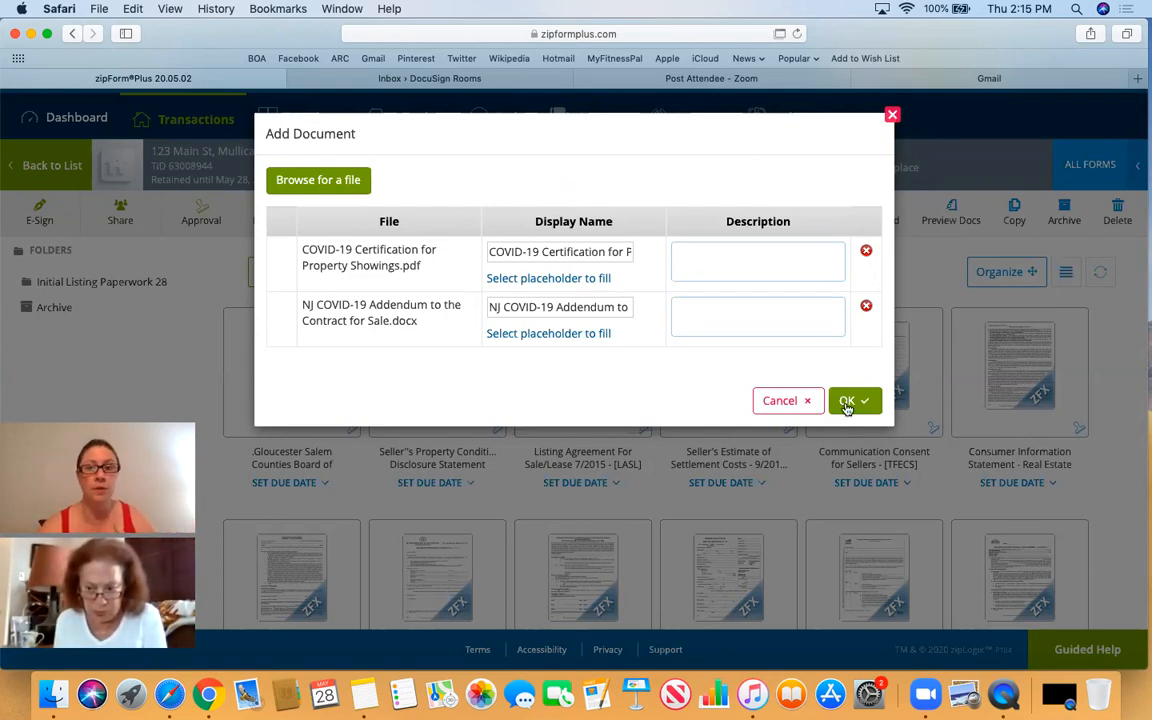
left_click(843, 403)
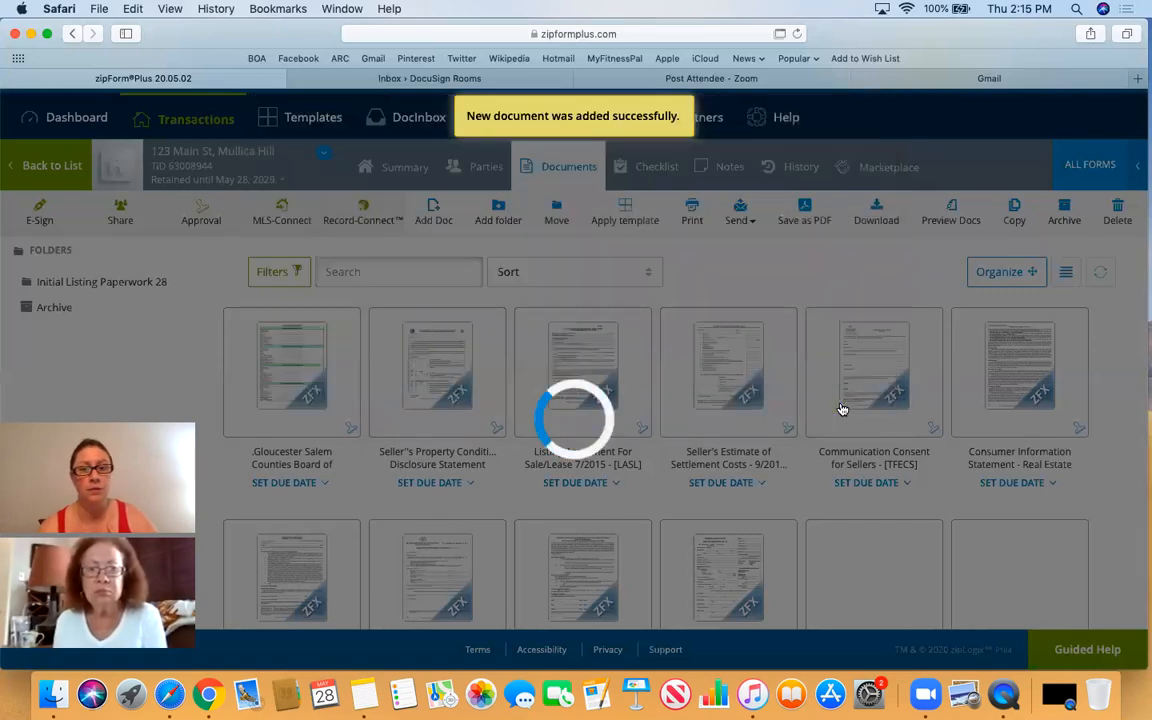
- Open the COVID-19 Certification for Property Showings tile and view its single page
scroll(843, 408, "down", 10)
scroll(843, 408, "down", 3)
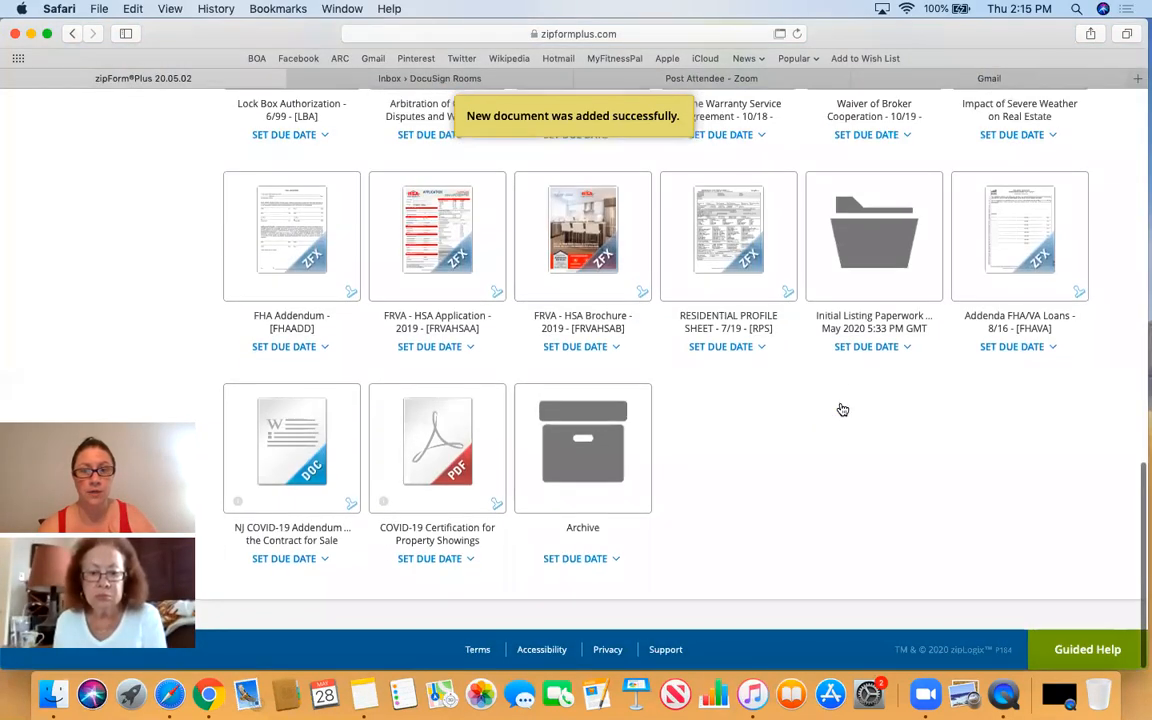
left_click(420, 469)
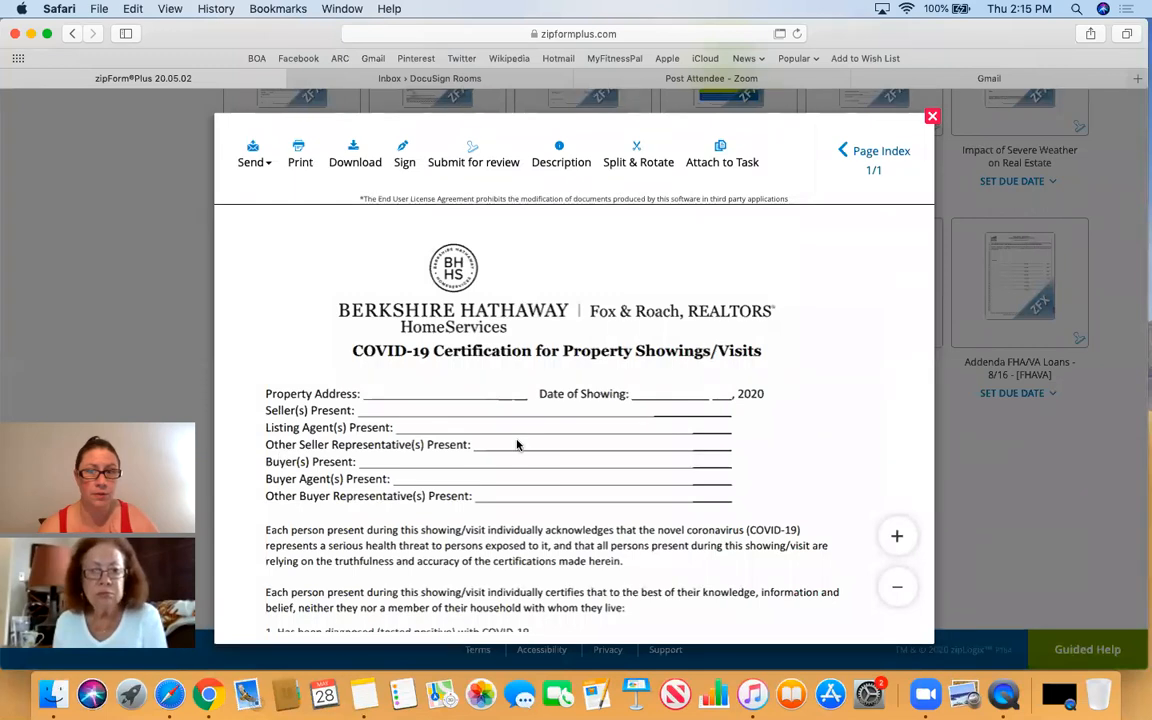
scroll(518, 446, "down", 3)
scroll(520, 448, "down", 1)
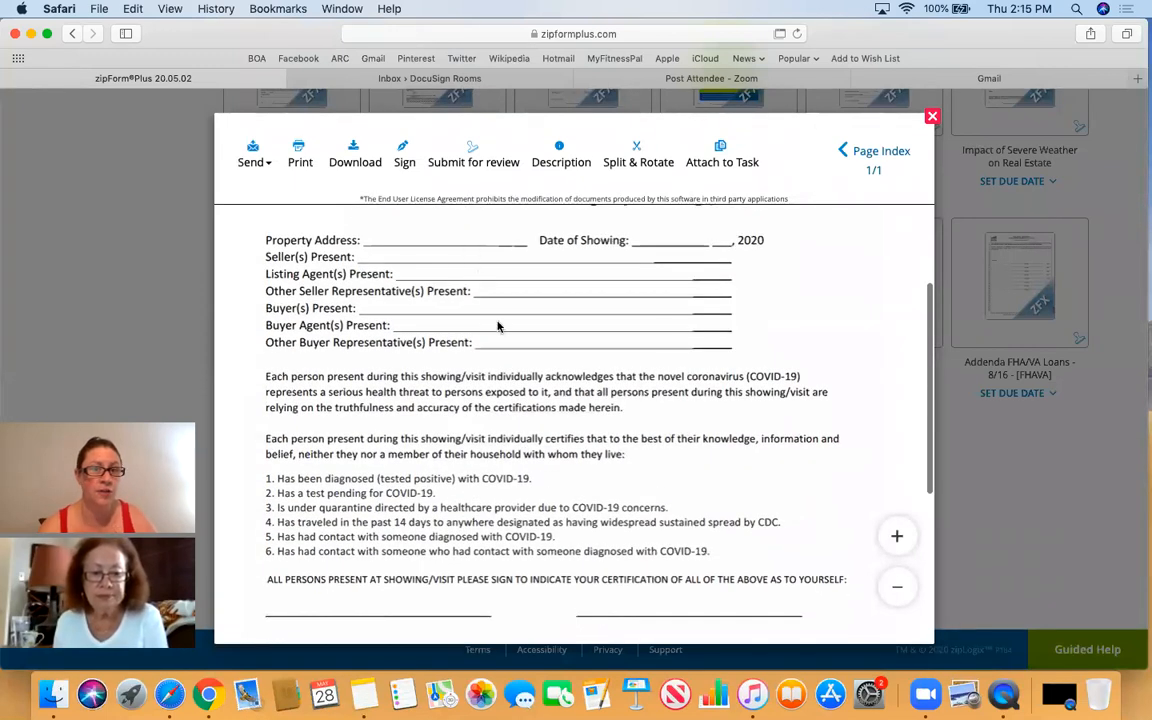
left_click(438, 262)
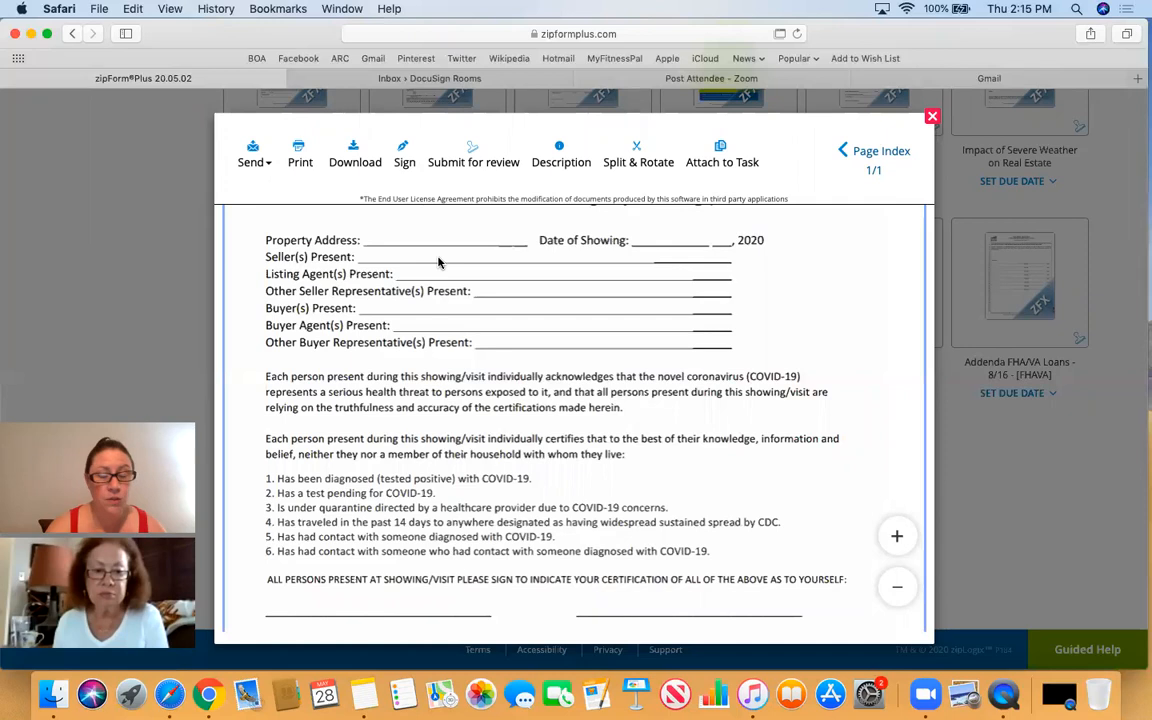
scroll(438, 262, "up", 4)
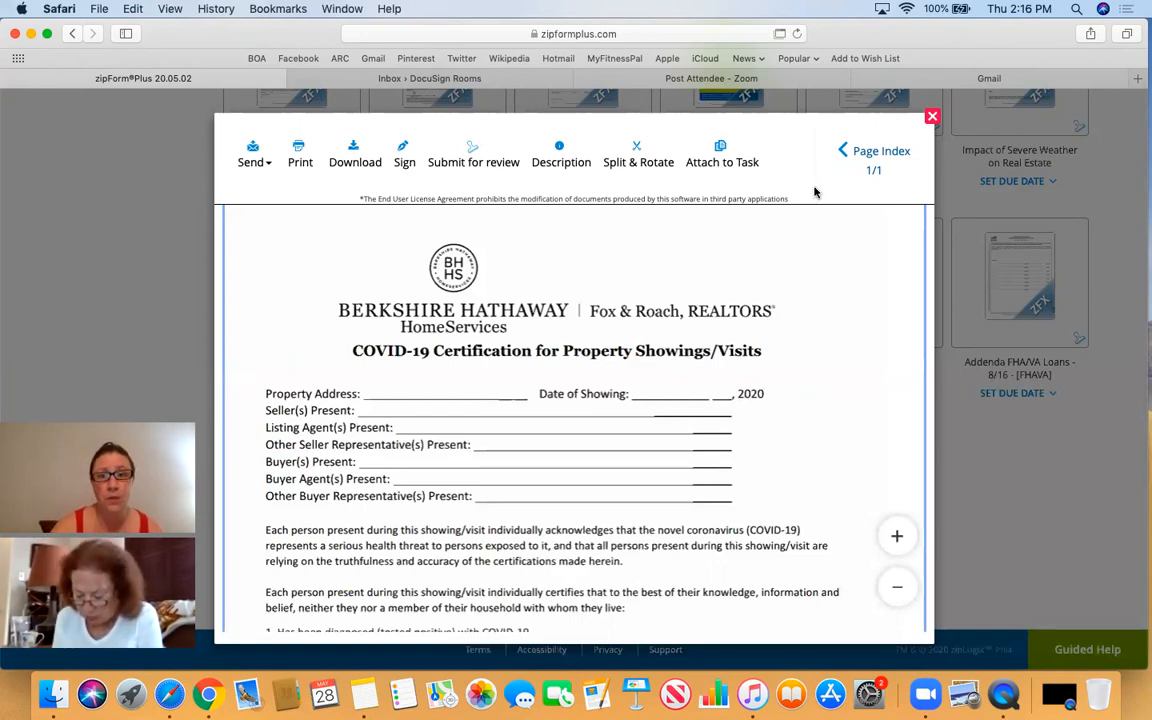
- Close the COVID-19 certification viewer and switch over to the Gmail inbox
left_click(931, 119)
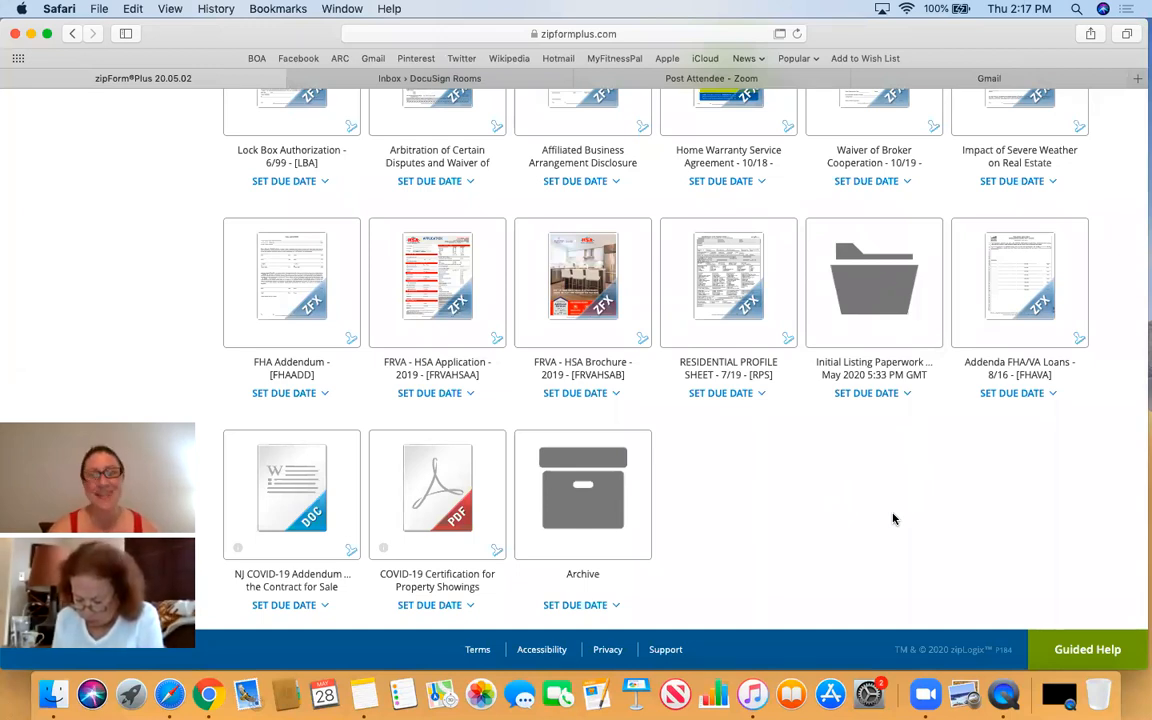
left_click(868, 305)
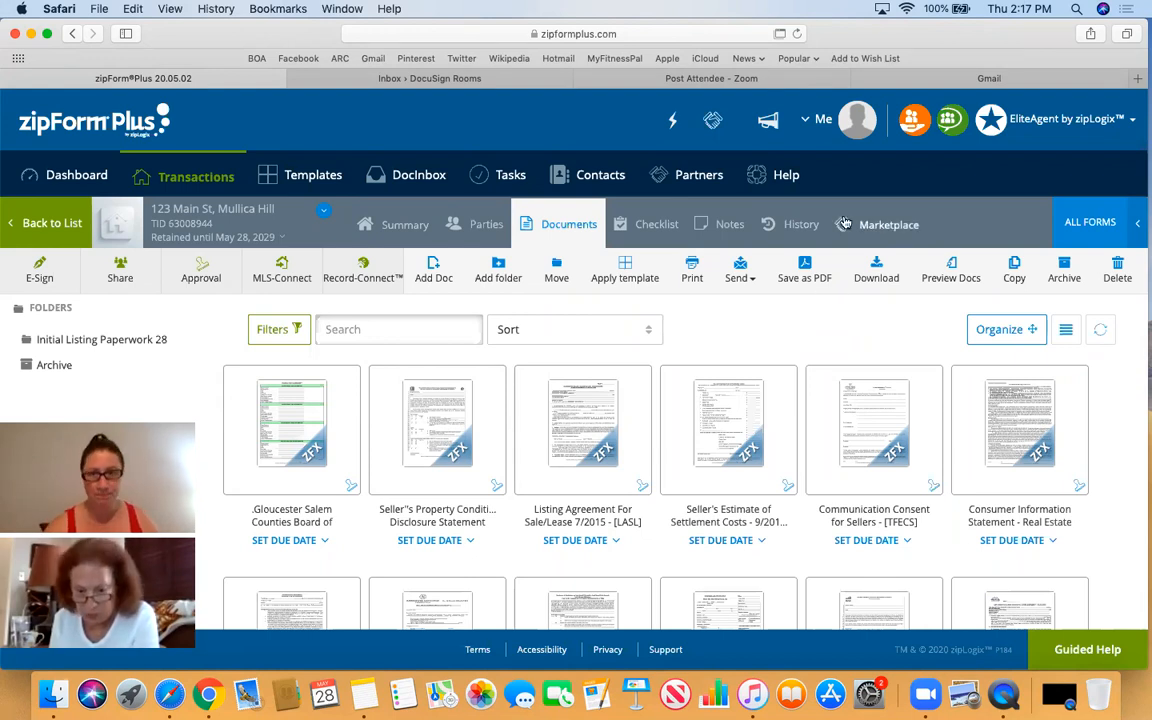
left_click(509, 82)
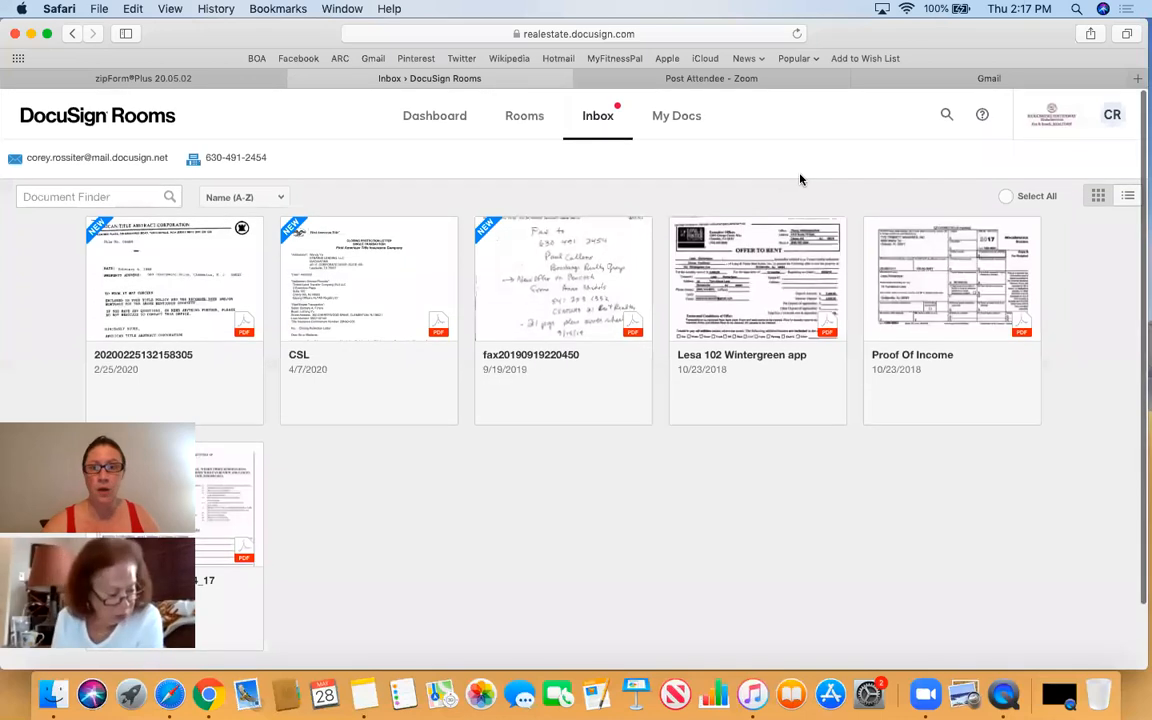
left_click(995, 78)
- Open the 'Completed: 123 Main St, Mullica Hill' DocuSign email and check its six PDF attachments
left_click(98, 218)
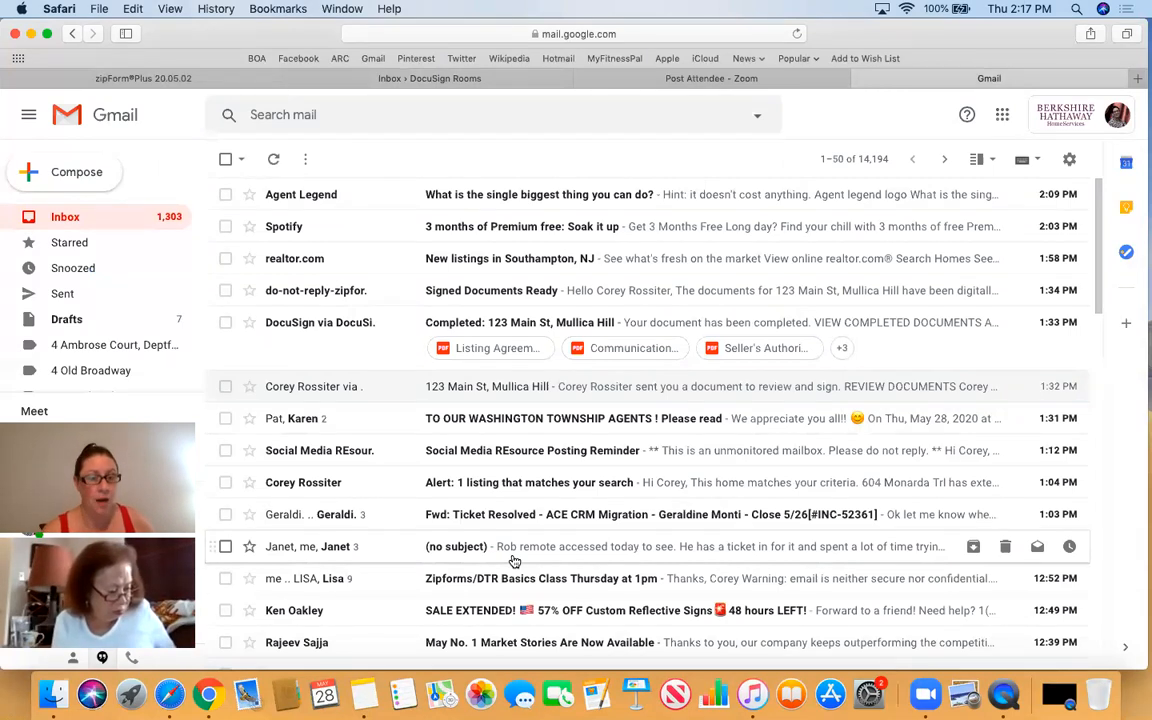
left_click(340, 338)
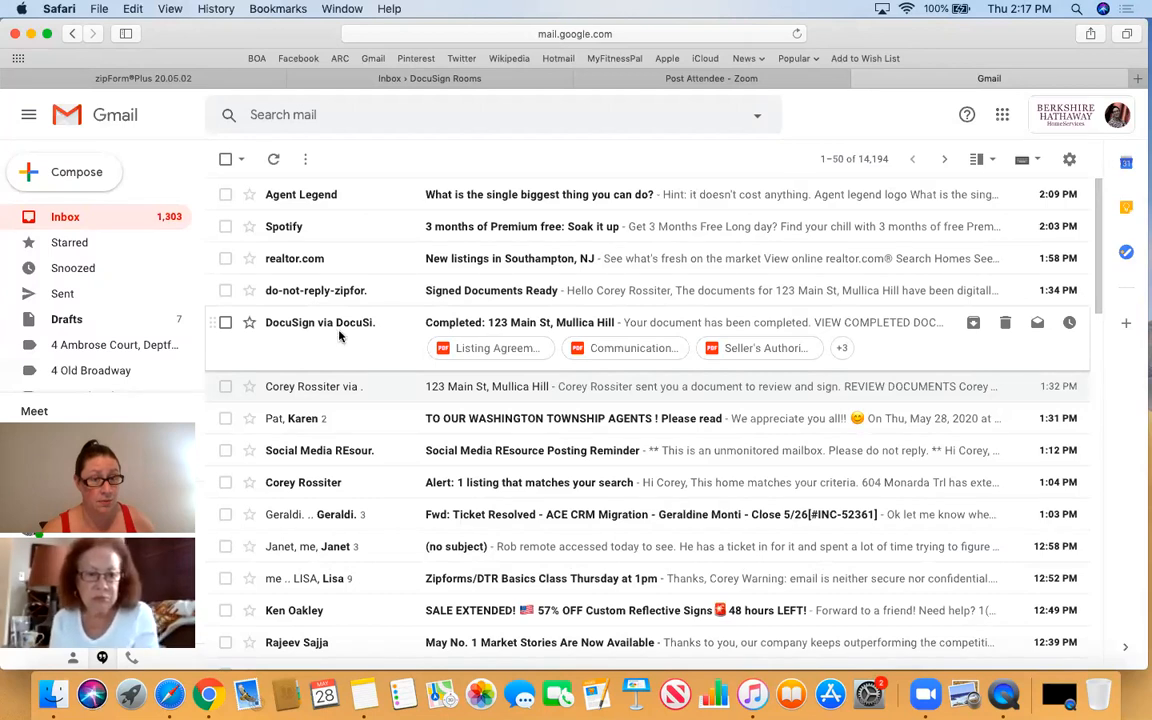
scroll(340, 338, "down", 10)
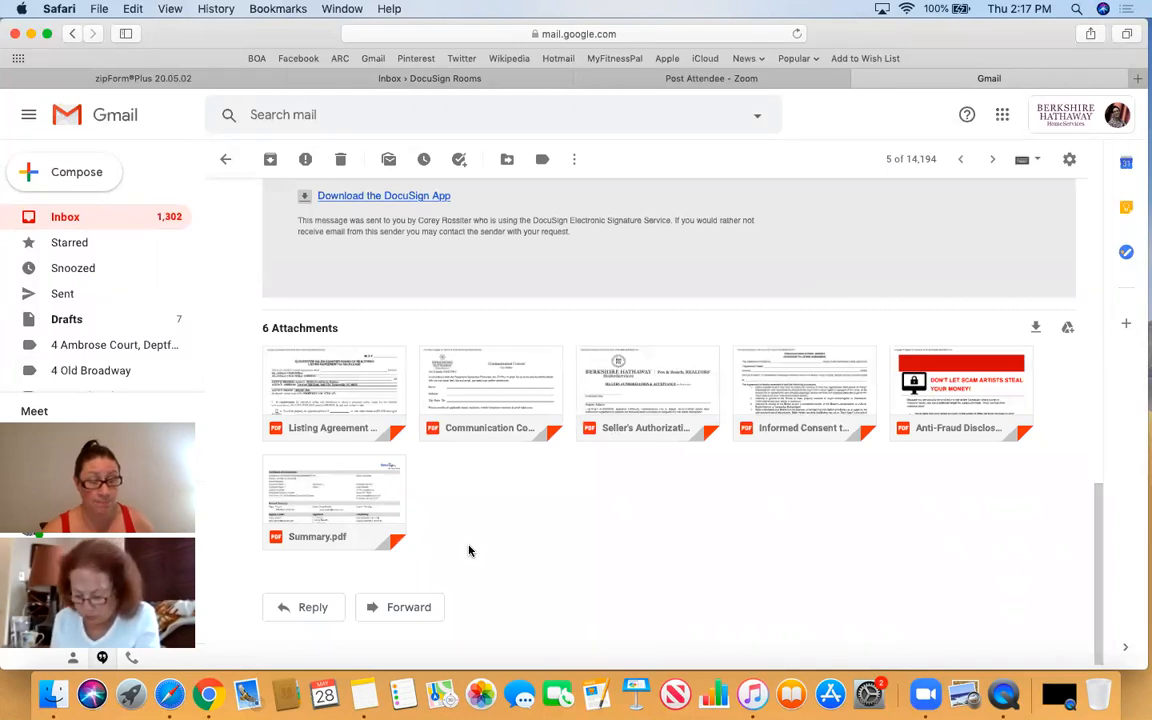
scroll(470, 548, "up", 10)
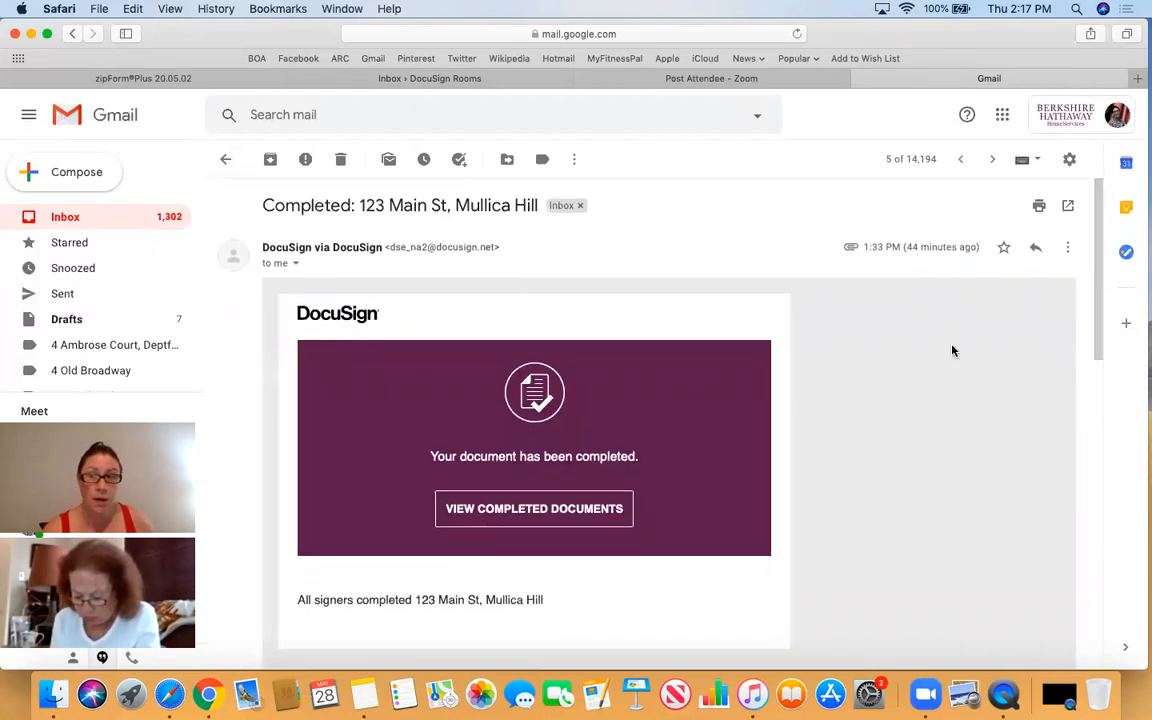
- Forward the email, choosing the DocuSign Rooms inbox address after typing 'core' in To
left_click(1070, 250)
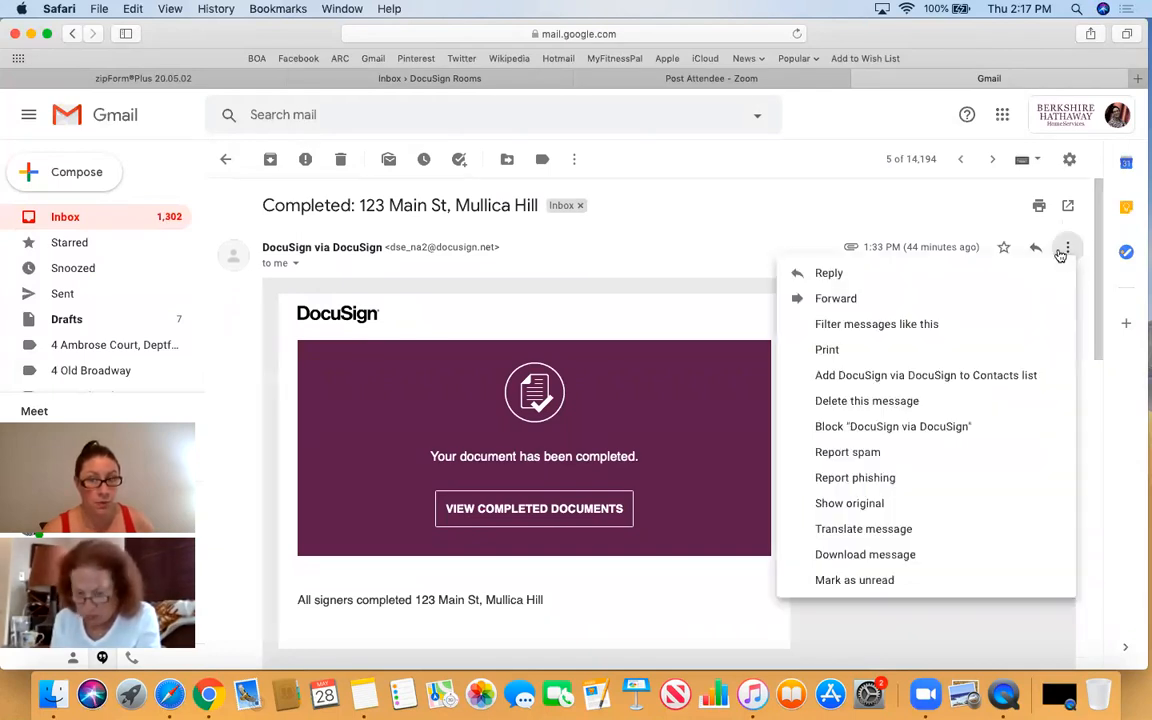
left_click(926, 299)
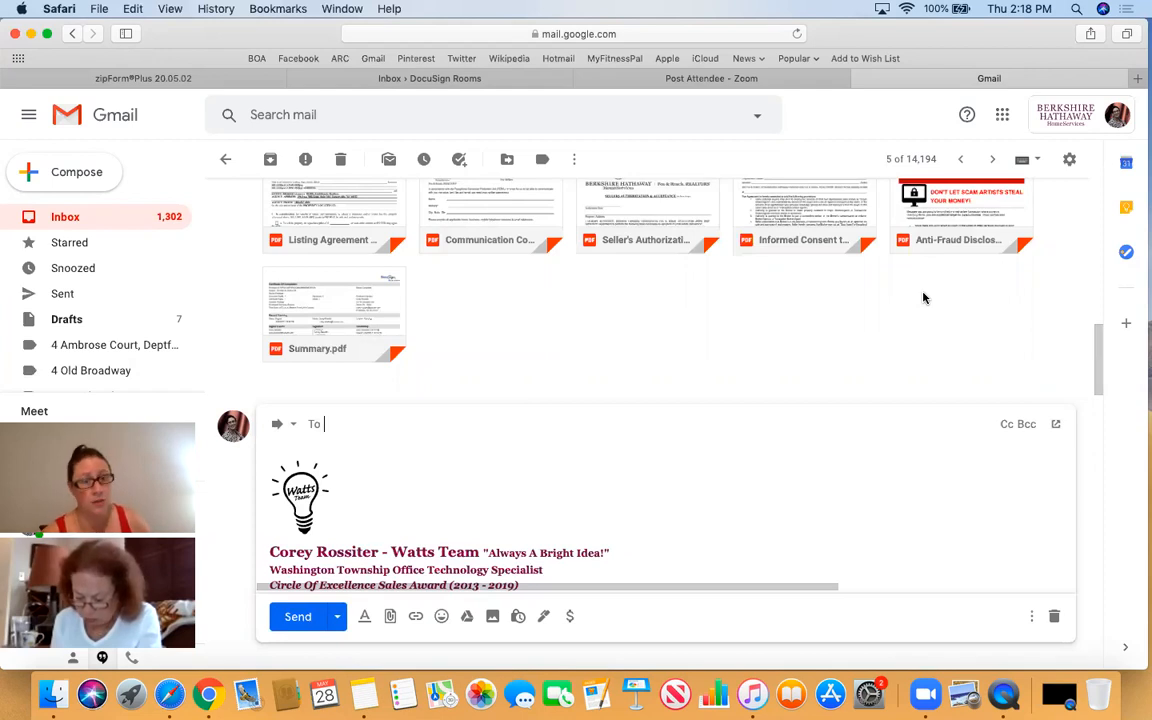
type("core")
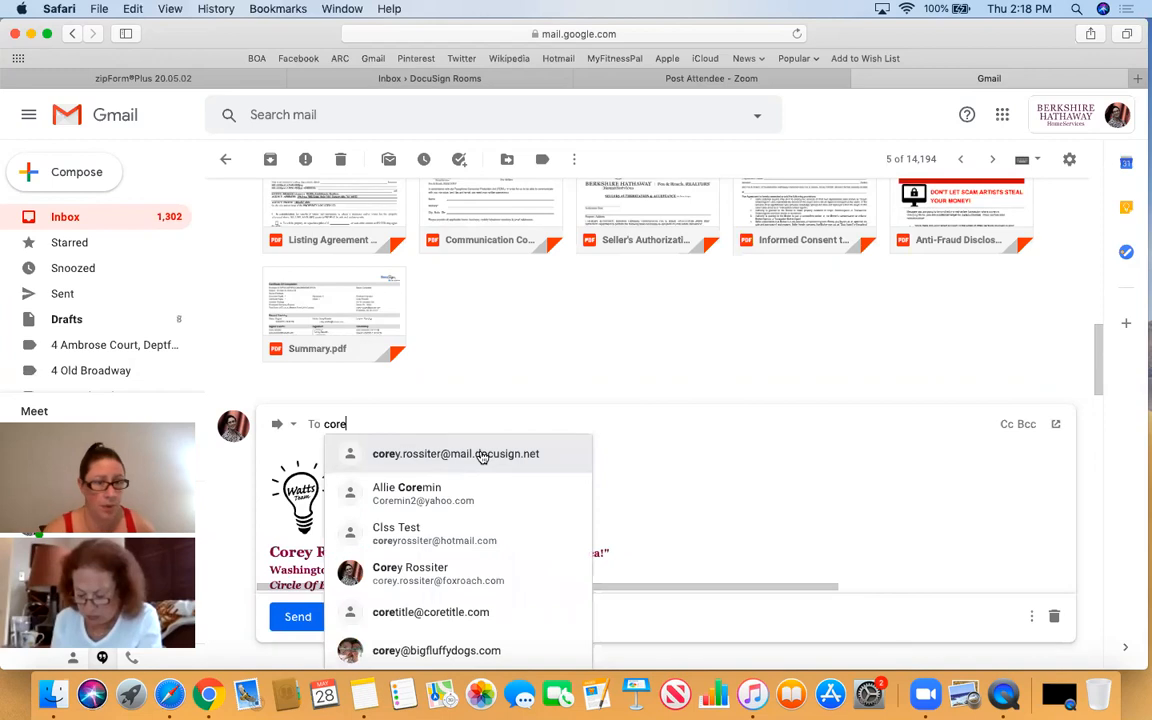
mouse_move(482, 457)
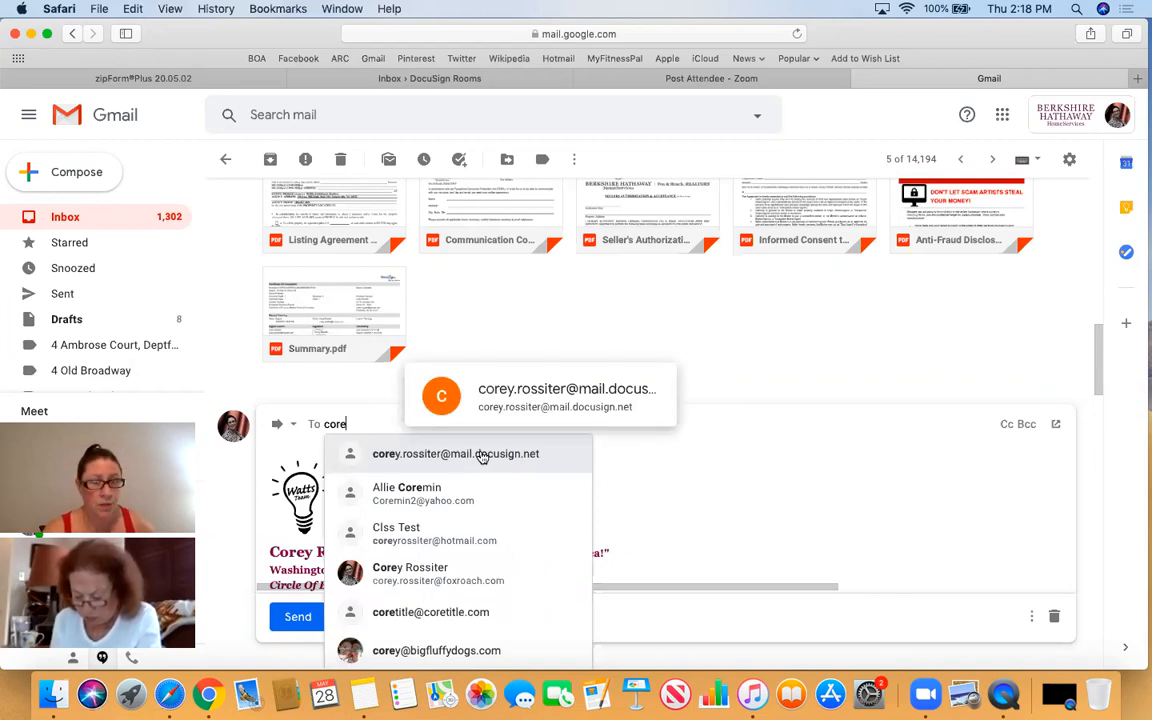
left_click(482, 457)
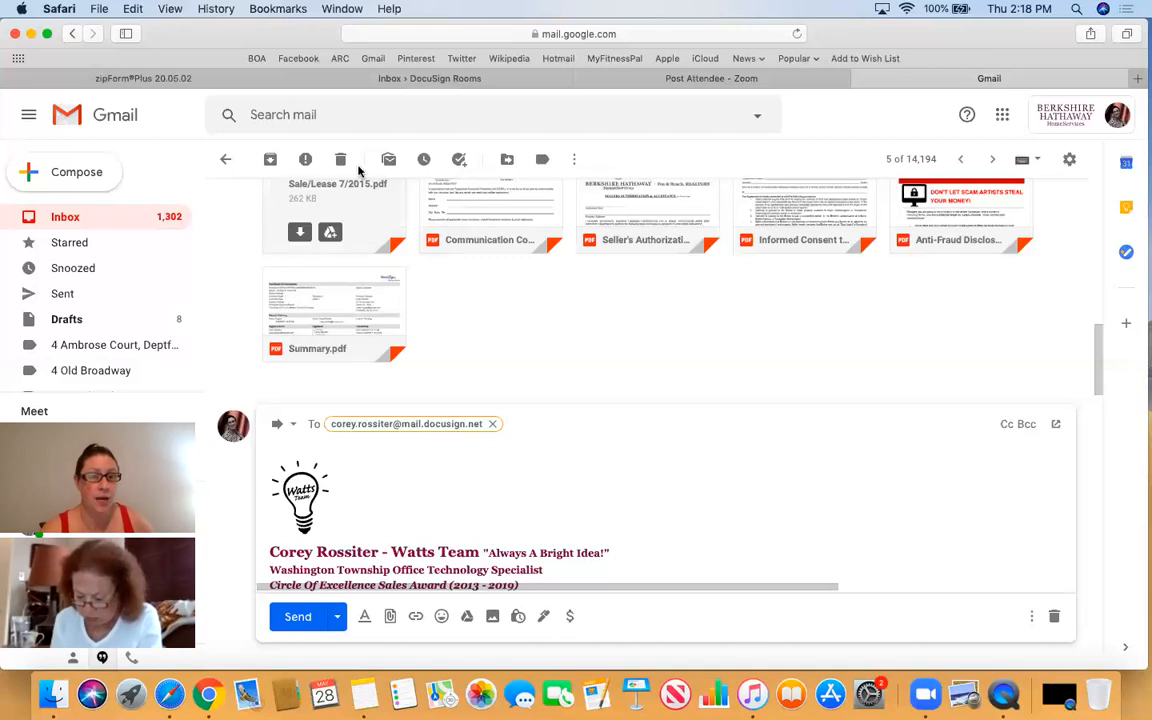
- Copy room ID #3493153 from the 123 Main St room in DocuSign Rooms, then return to Gmail
left_click(424, 79)
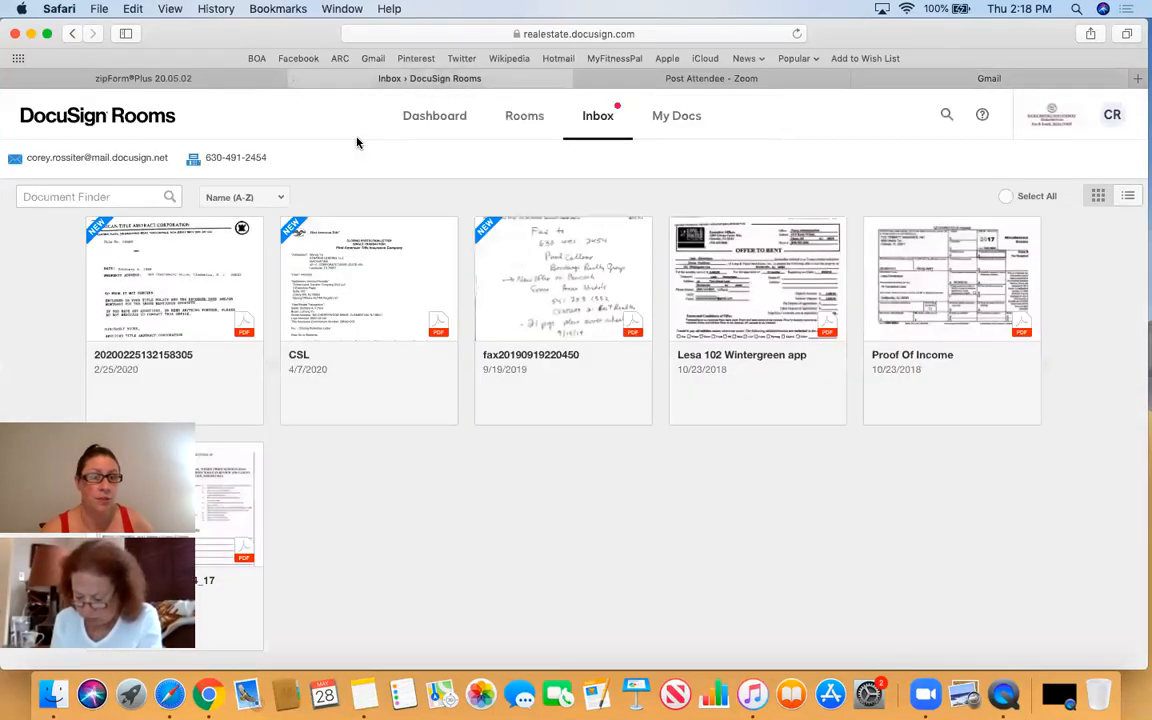
left_click(510, 118)
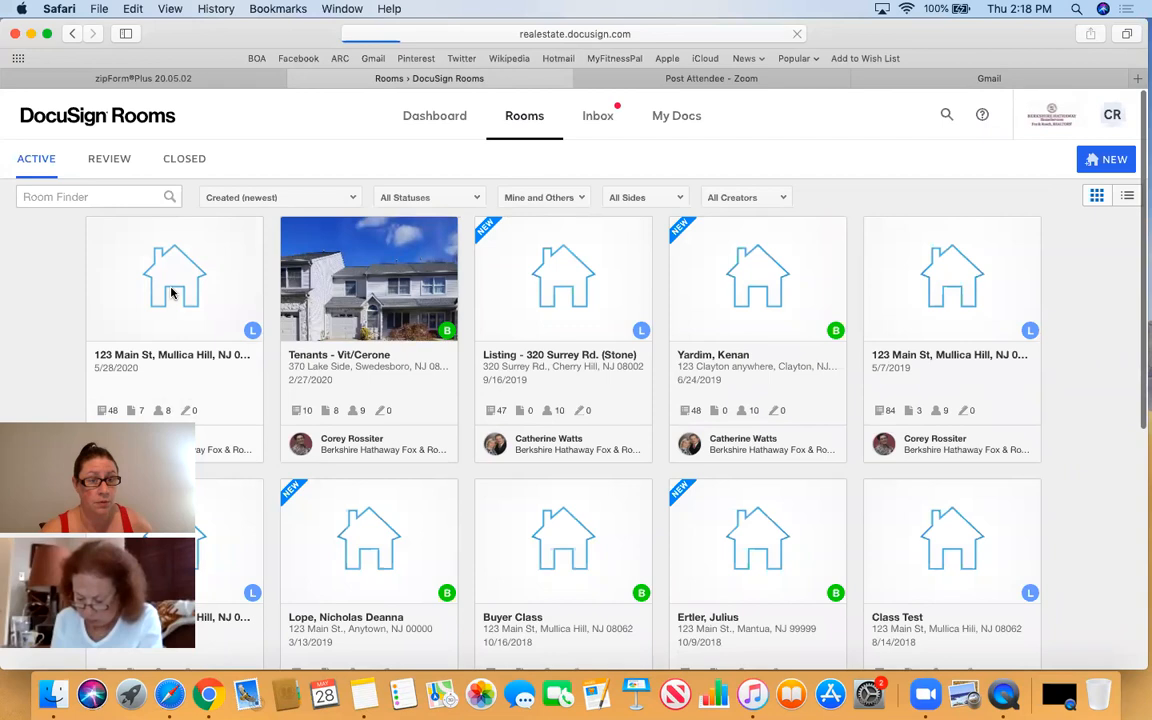
left_click(171, 292)
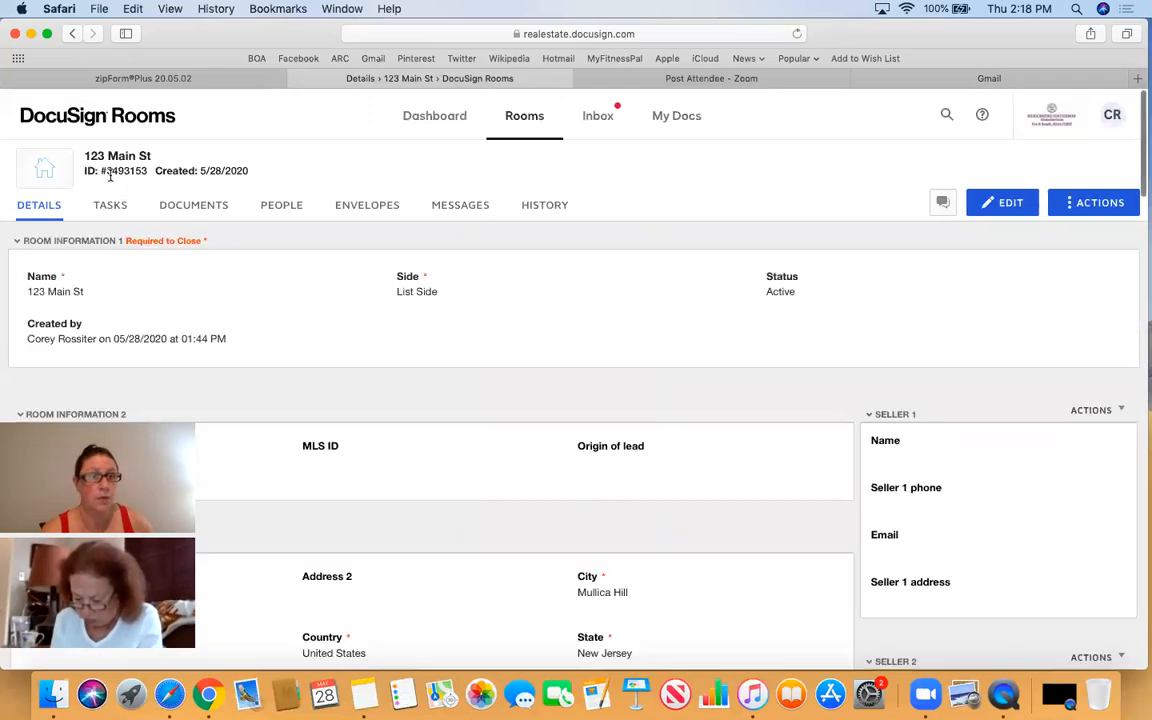
mouse_move(119, 170)
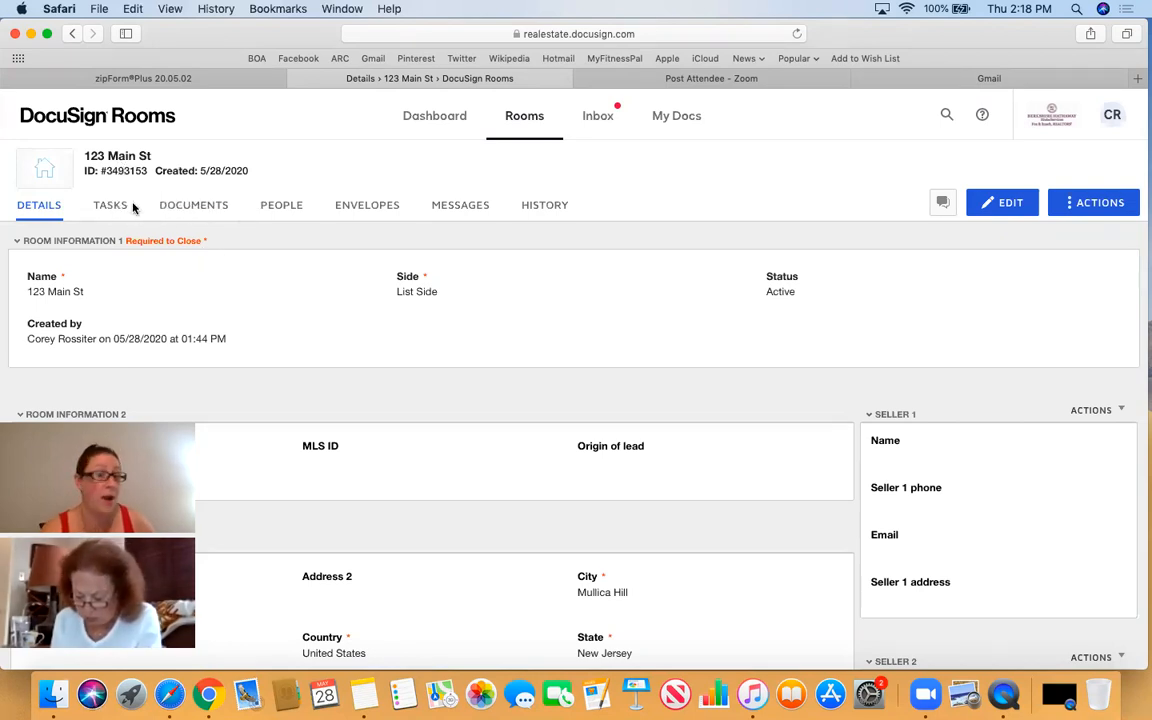
left_click_drag(101, 172, 150, 174)
key("super+c")
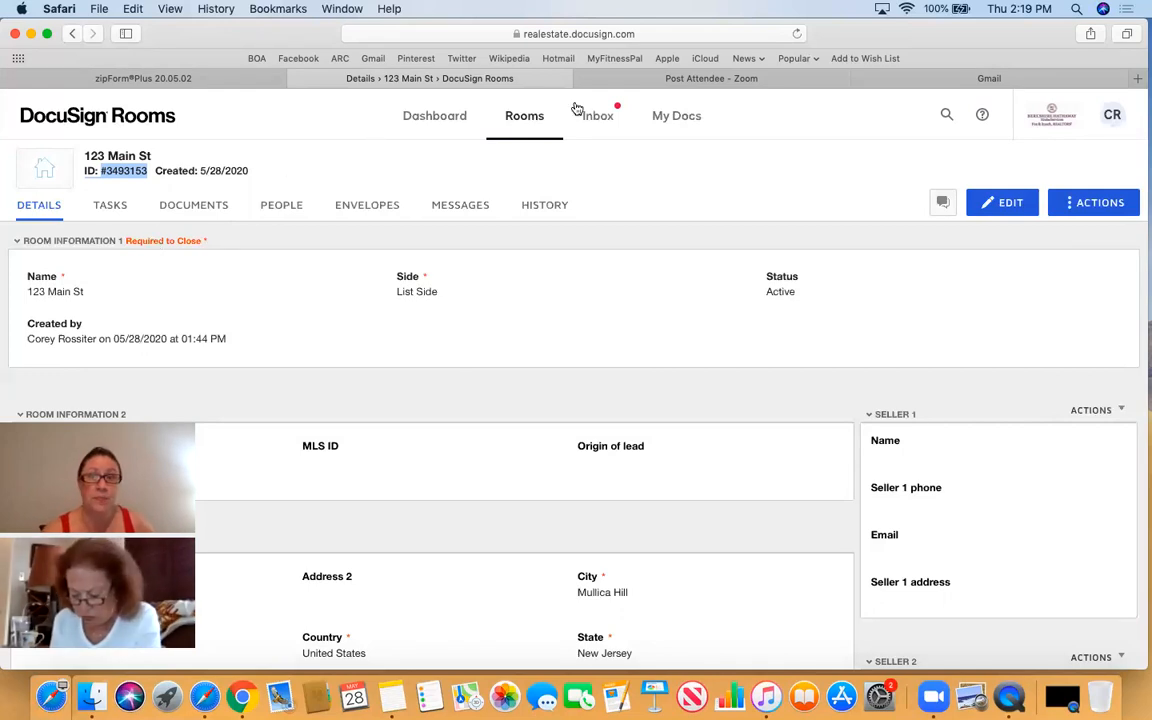
left_click(989, 78)
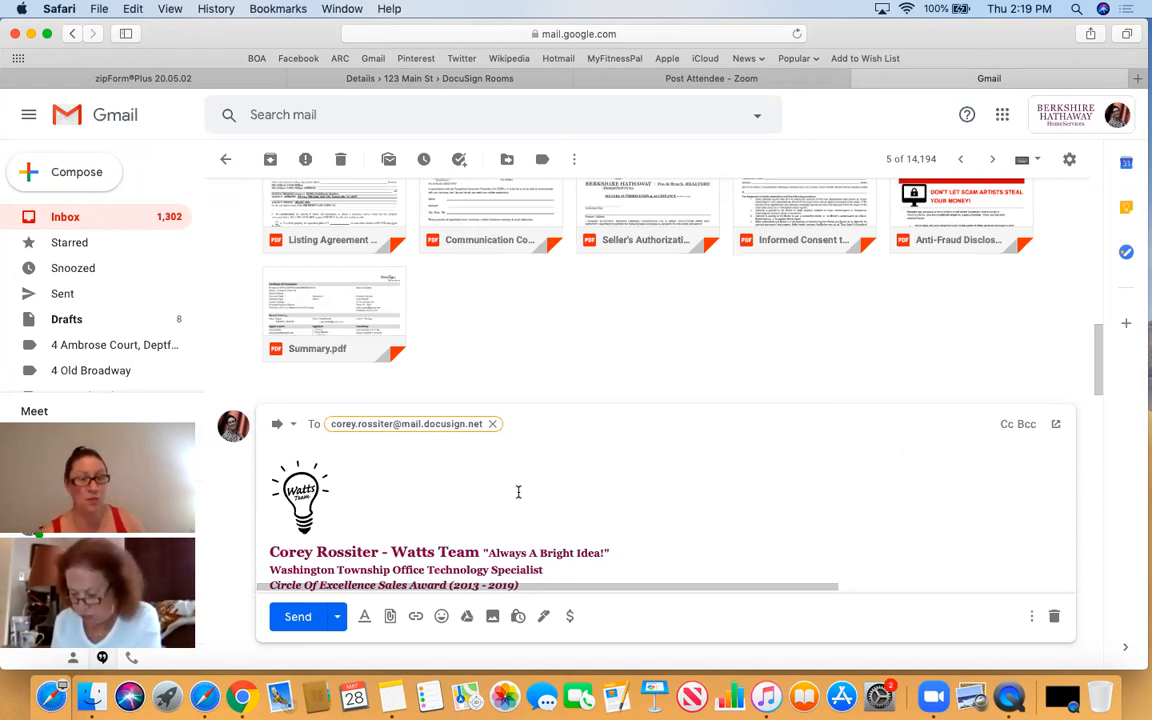
- Paste room ID #3493153 at the end of the forward's subject and send it
scroll(586, 503, "down", 1)
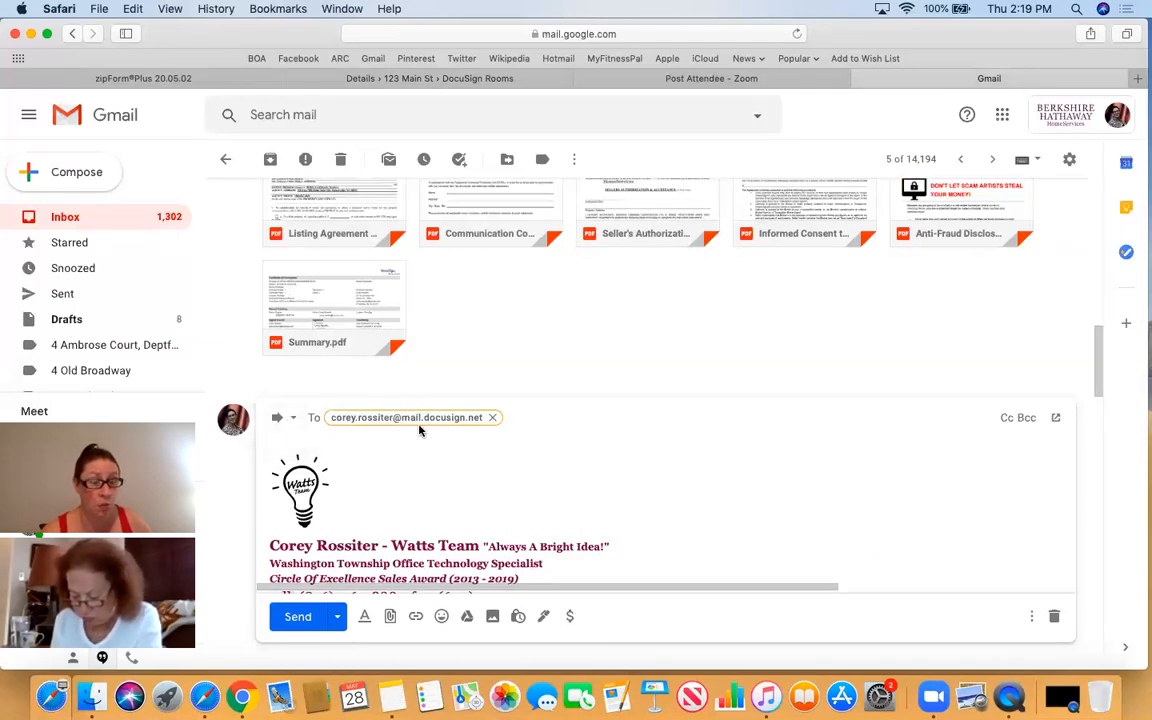
left_click(295, 420)
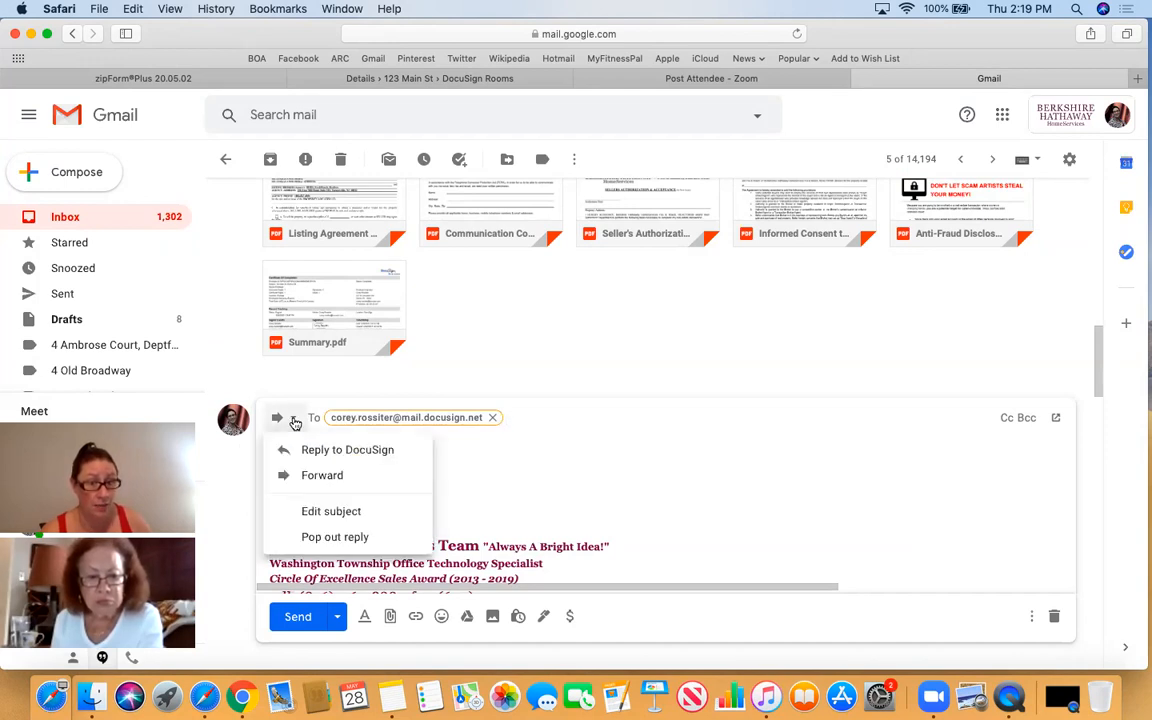
left_click(331, 511)
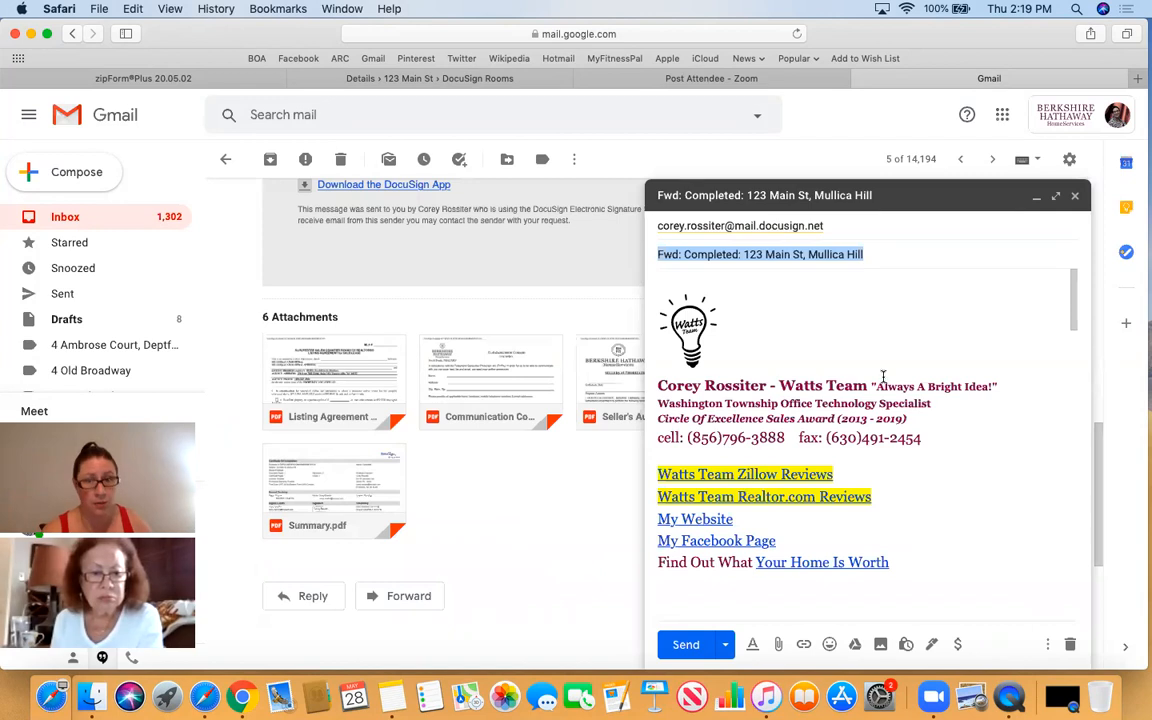
left_click(899, 256)
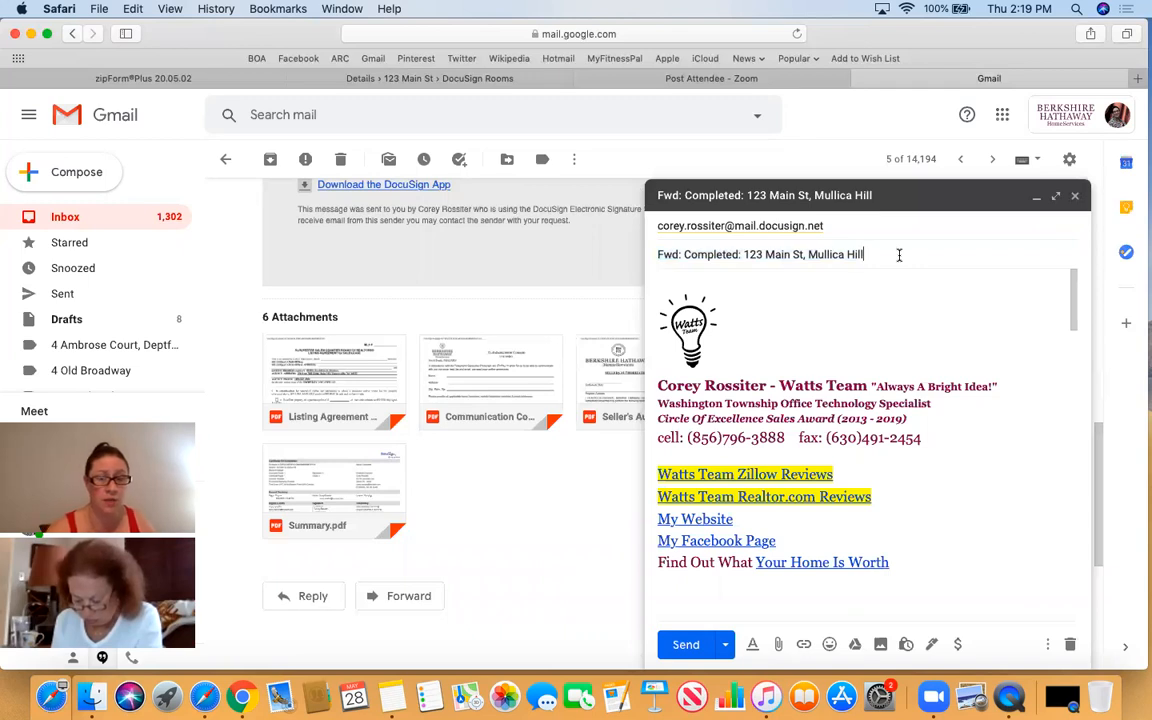
key("super+v")
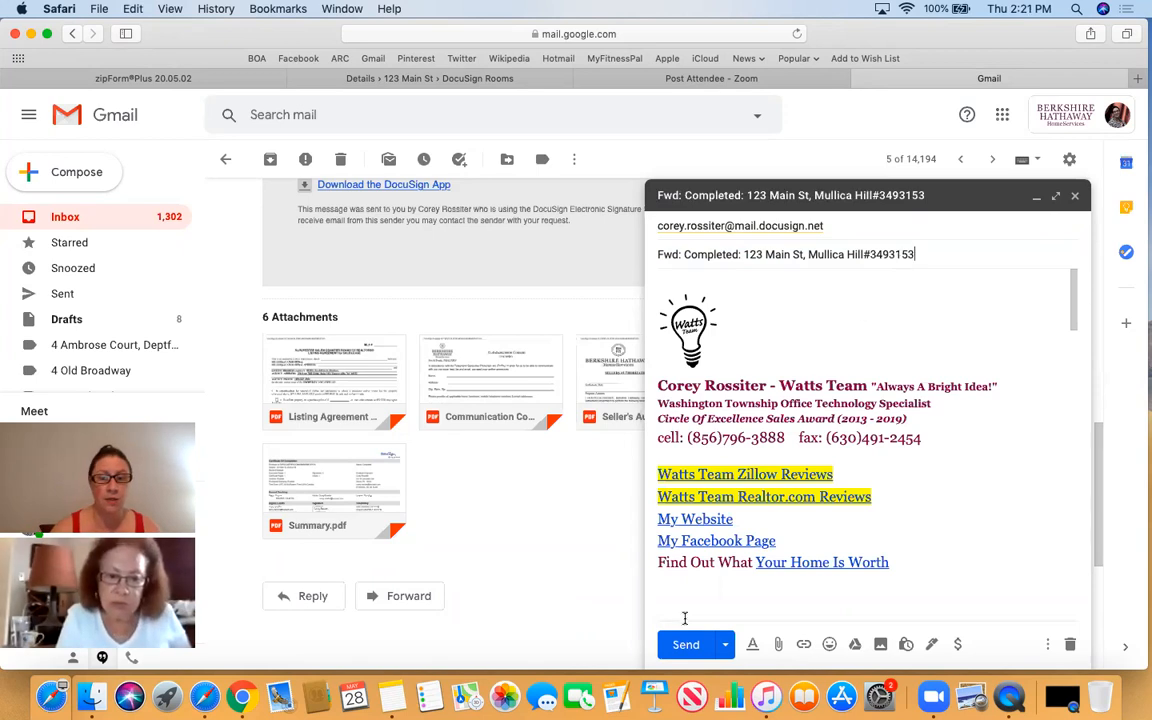
left_click(685, 647)
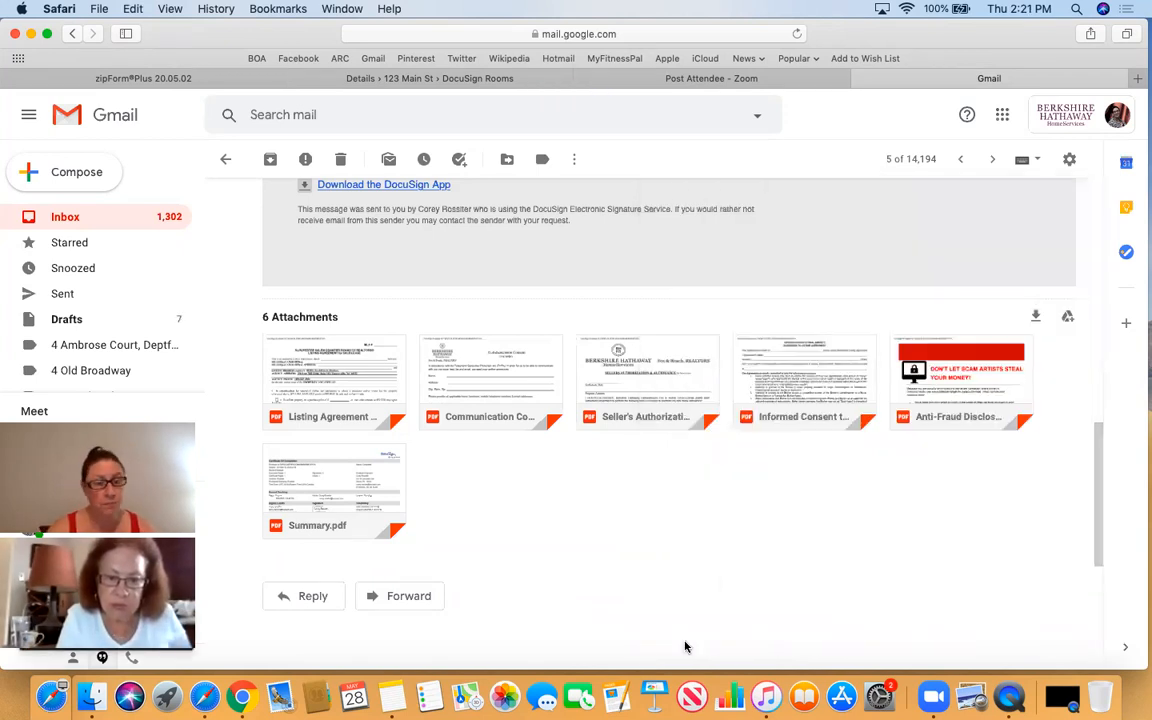